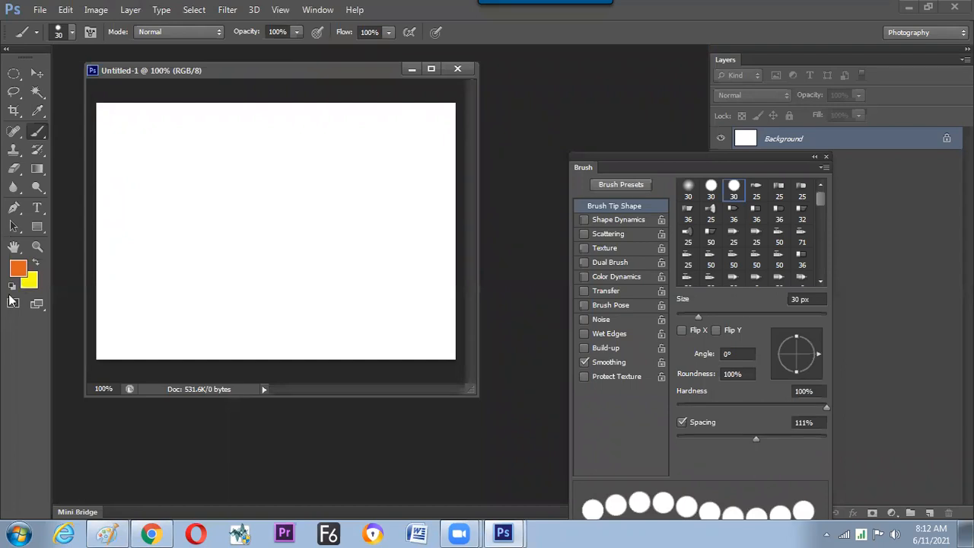
Reset the colours to black and white, then paint a 30 px black dot and a 10 px dot just above it.
key(d)
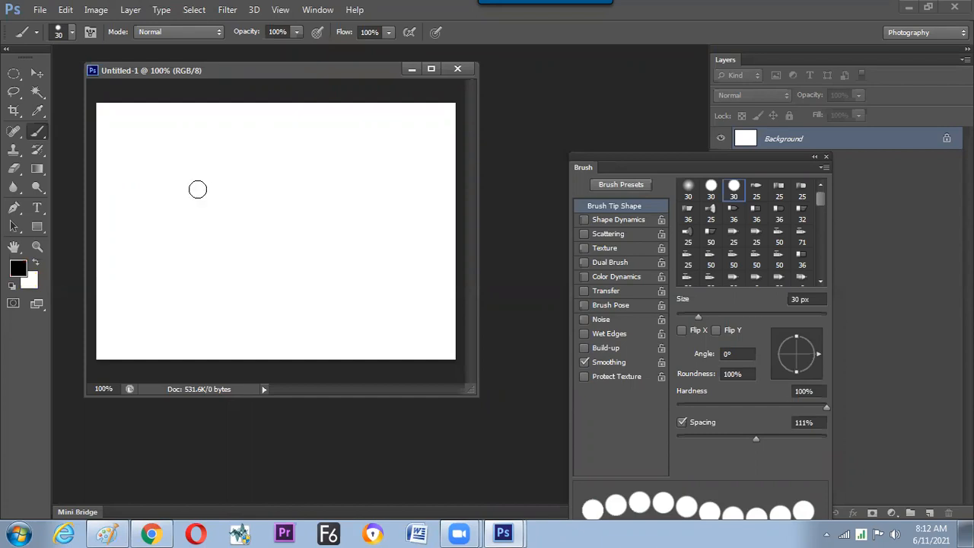
key(shift+period)
click(198, 189)
key(bracketleft)
key(bracketleft)
key(bracketleft)
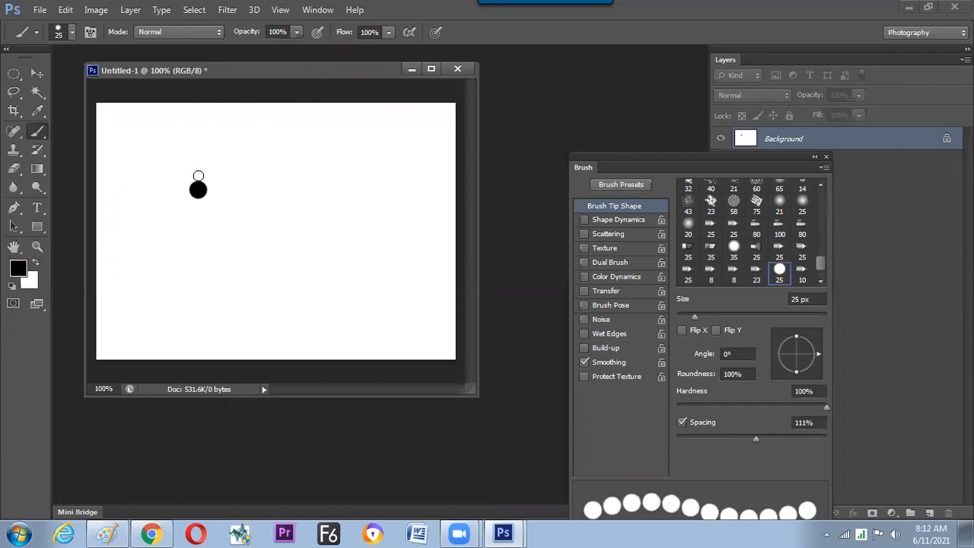
click(198, 174)
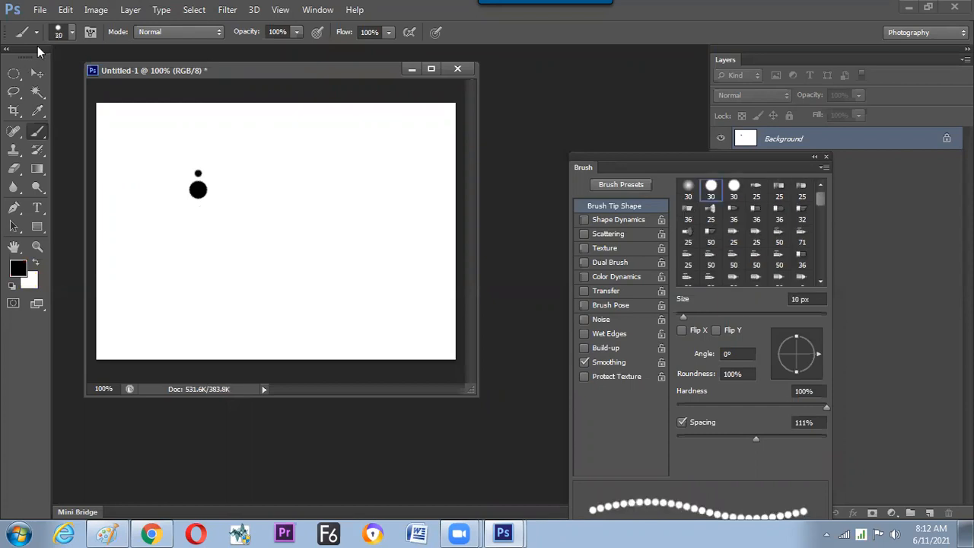
Define the two-dot design as a new brush preset, accepting the suggested name.
click(66, 10)
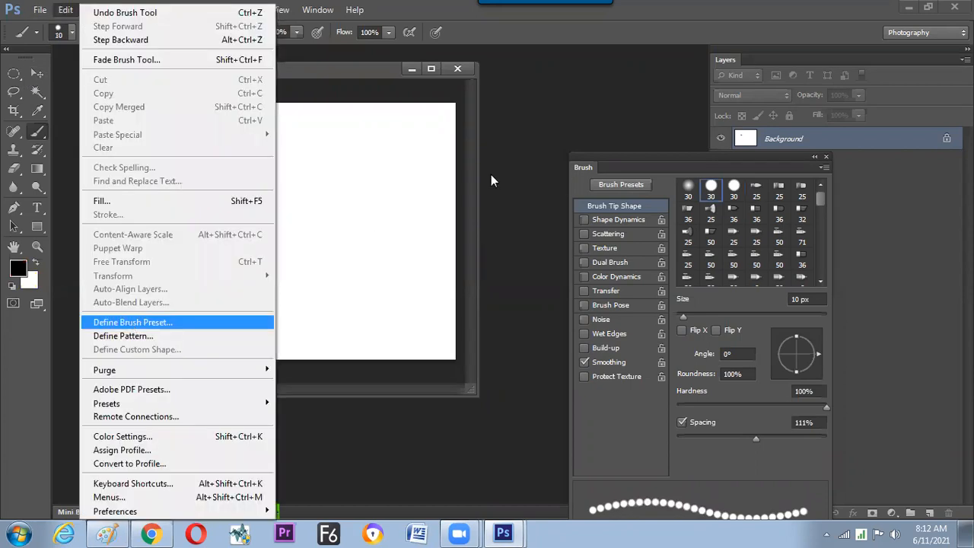
key(Return)
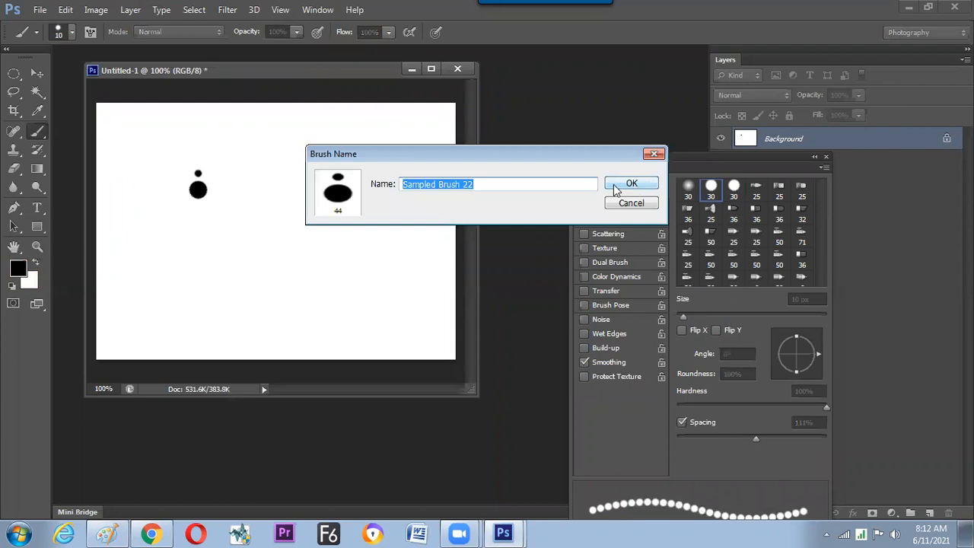
click(630, 184)
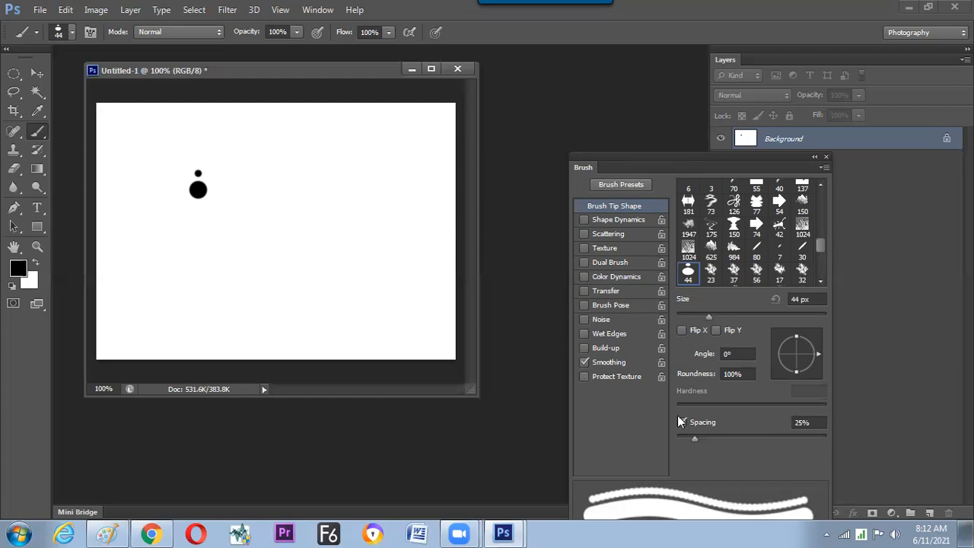
Set the new brush's spacing to 98% and paint a horizontal black test row across the upper canvas.
drag(715, 435, 750, 439)
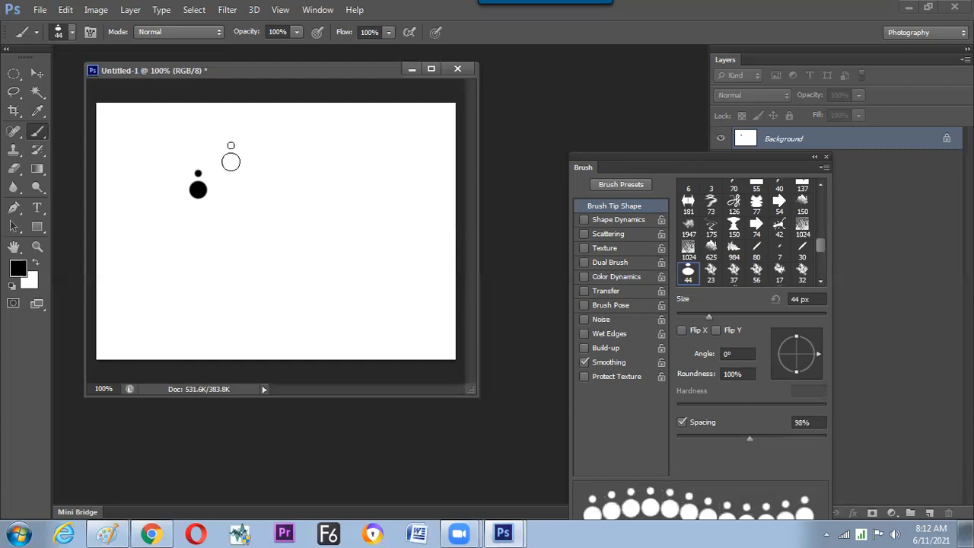
drag(225, 160, 289, 160)
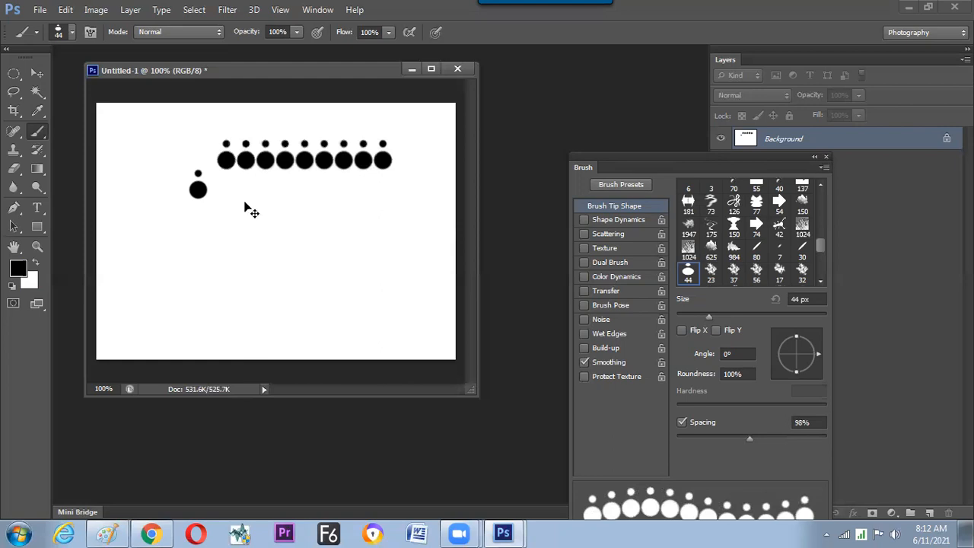
Clear the canvas to white and paint a straight horizontal row with the foreground colour set to ff1165.
key(ctrl+Delete)
click(18, 267)
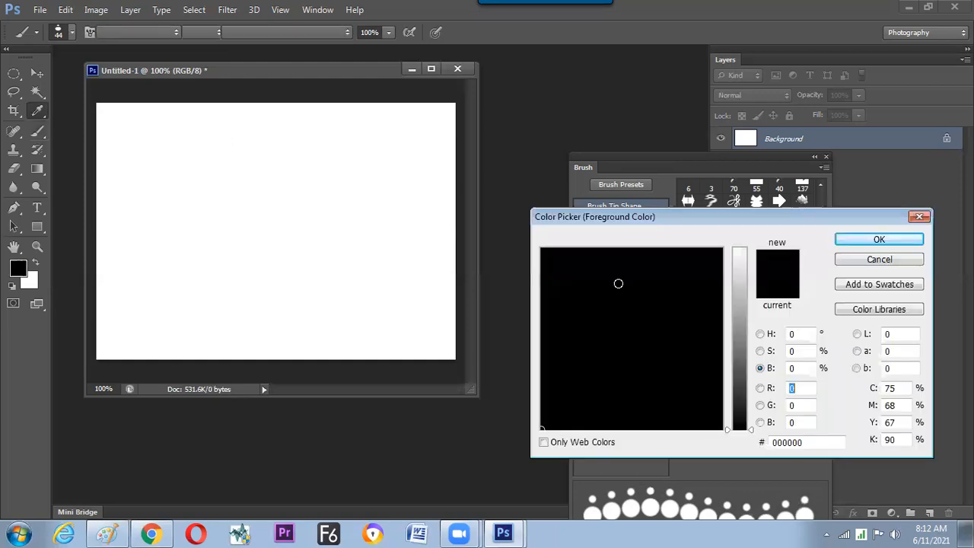
click(711, 260)
click(745, 249)
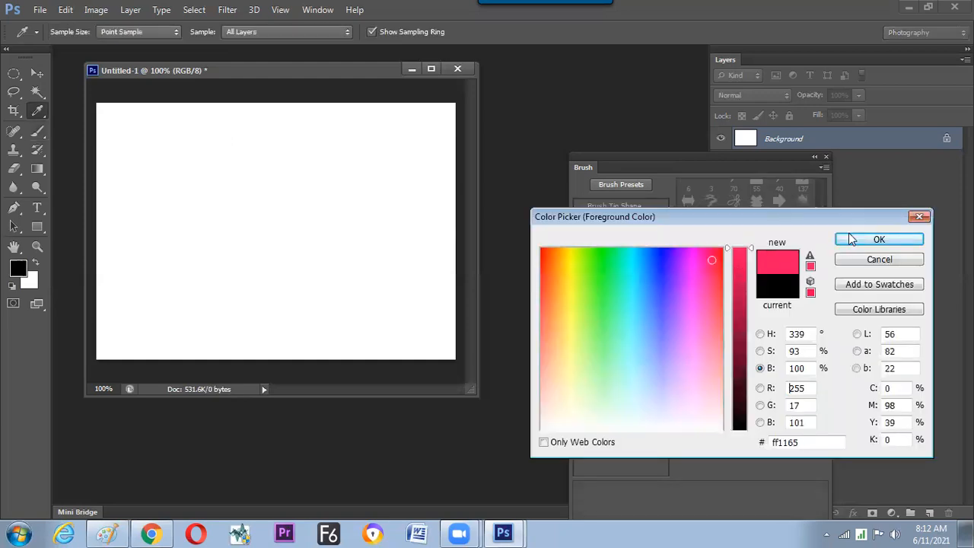
key(Return)
click(159, 157)
shift+click(362, 160)
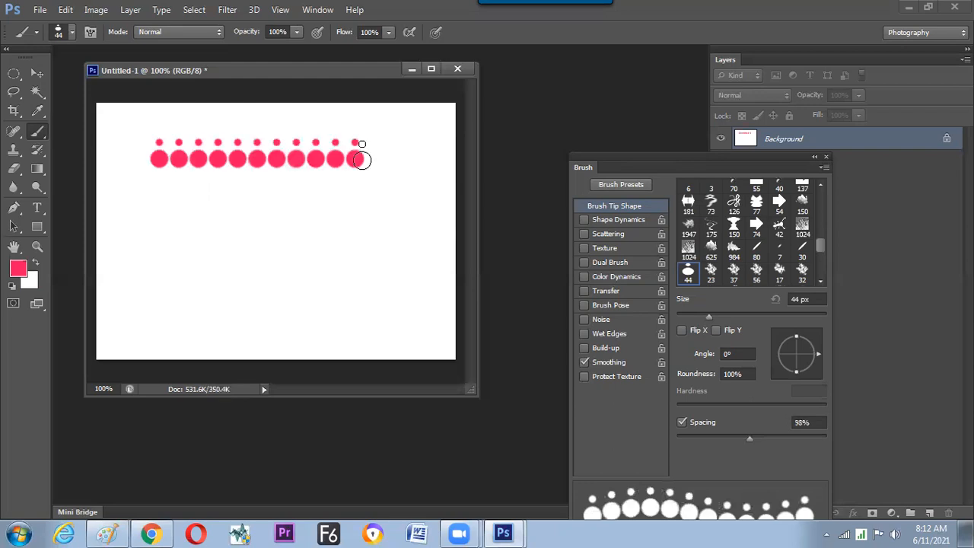
Enable Flip Y for the brush tip, leaving Flip X off, and paint a mirrored row directly beneath the first.
click(682, 330)
click(716, 330)
click(682, 330)
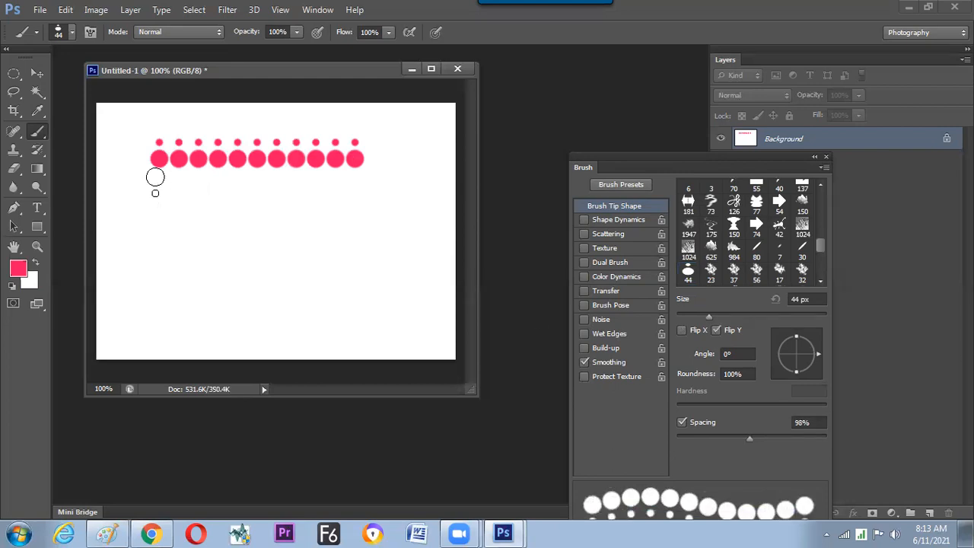
drag(158, 188, 363, 228)
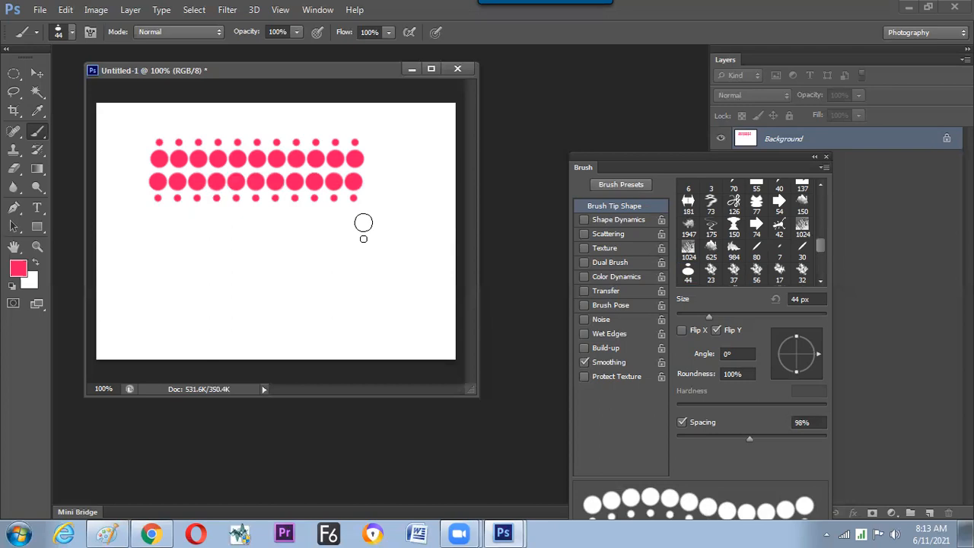
key(alt+Tab)
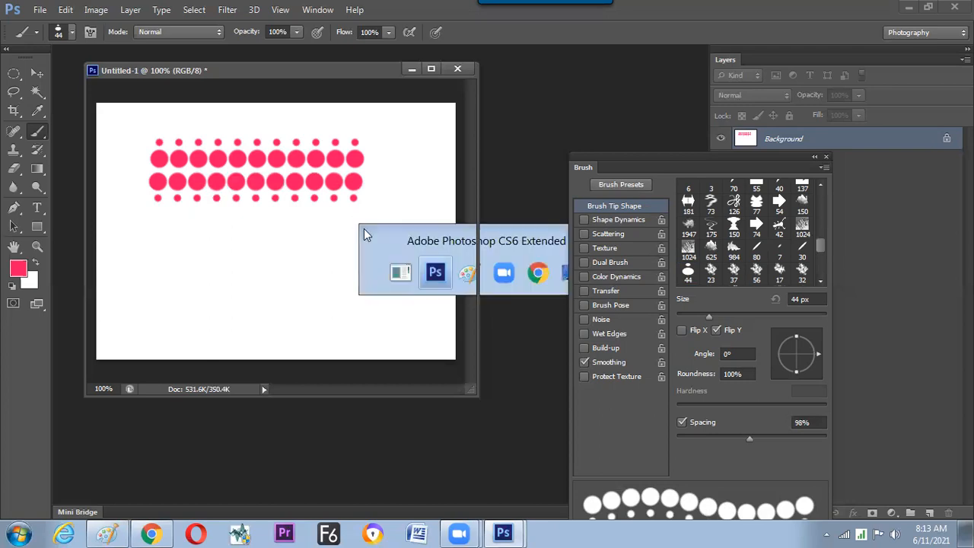
key(alt+Tab)
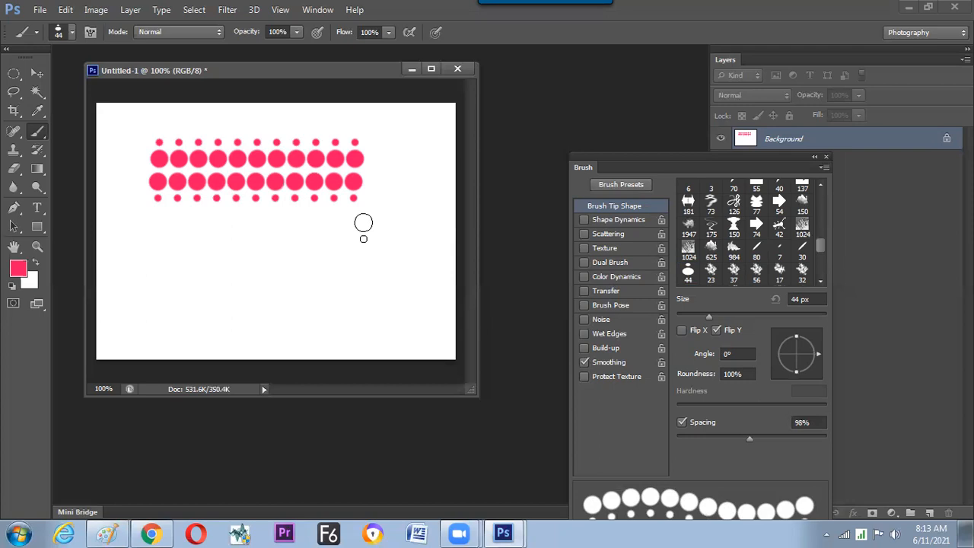
Enable Build-up for the brush and repaint a single horizontal pink row near the top of a cleared canvas.
click(584, 347)
drag(255, 133, 358, 185)
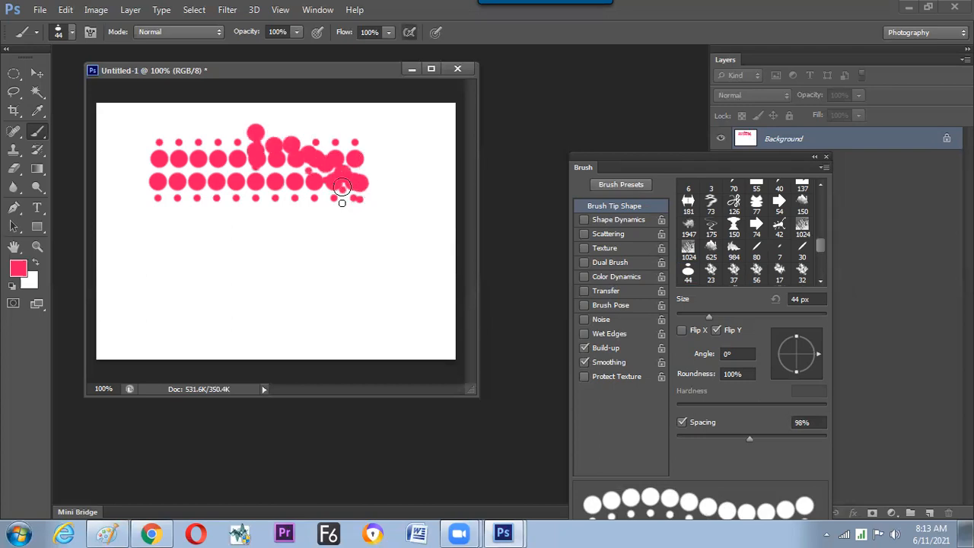
key(ctrl+Delete)
drag(164, 150, 367, 165)
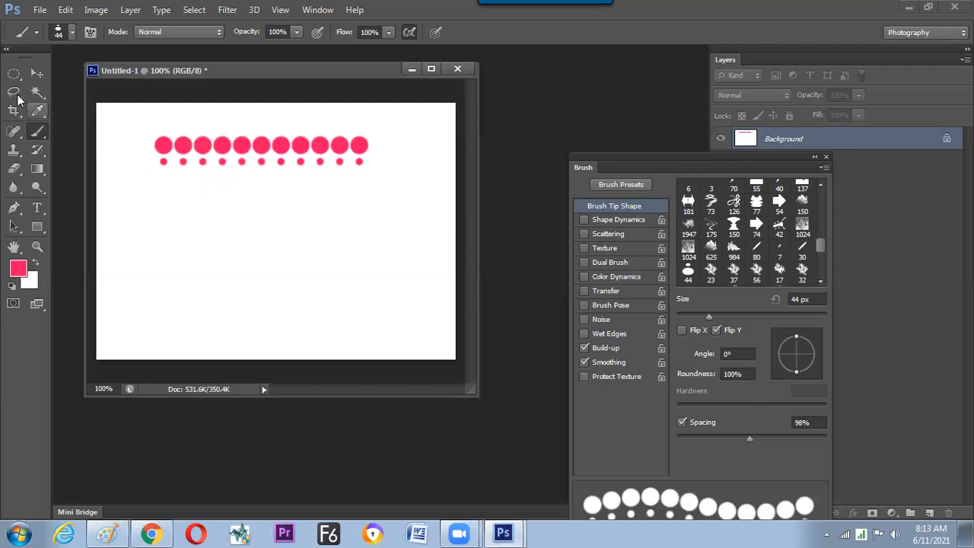
click(15, 93)
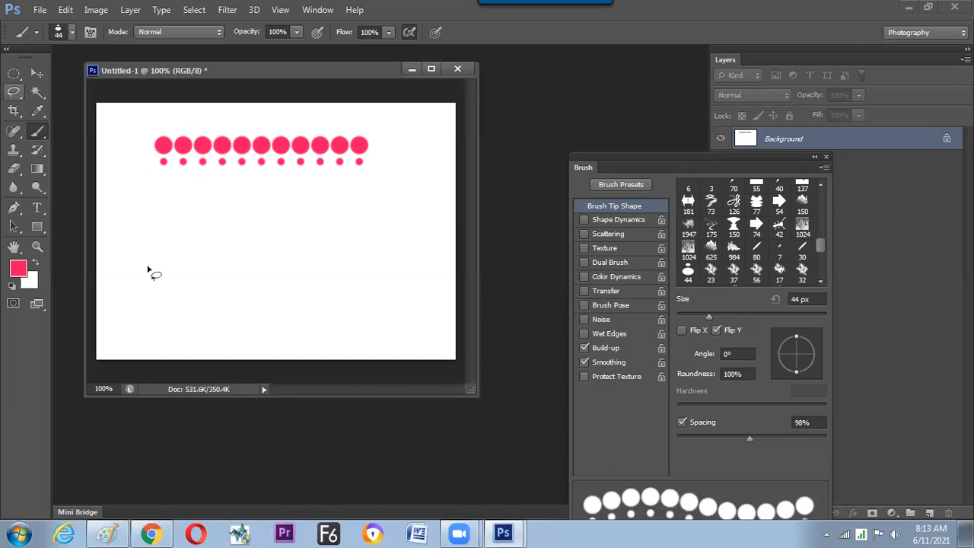
mouse_move(139, 266)
mouse_down()
mouse_move(370, 269)
mouse_move(394, 243)
mouse_up()
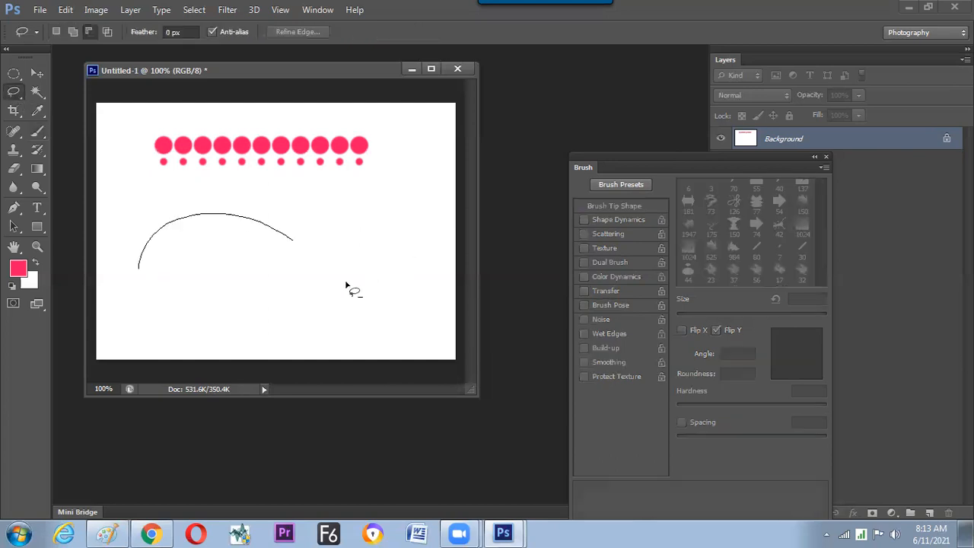
click(153, 280)
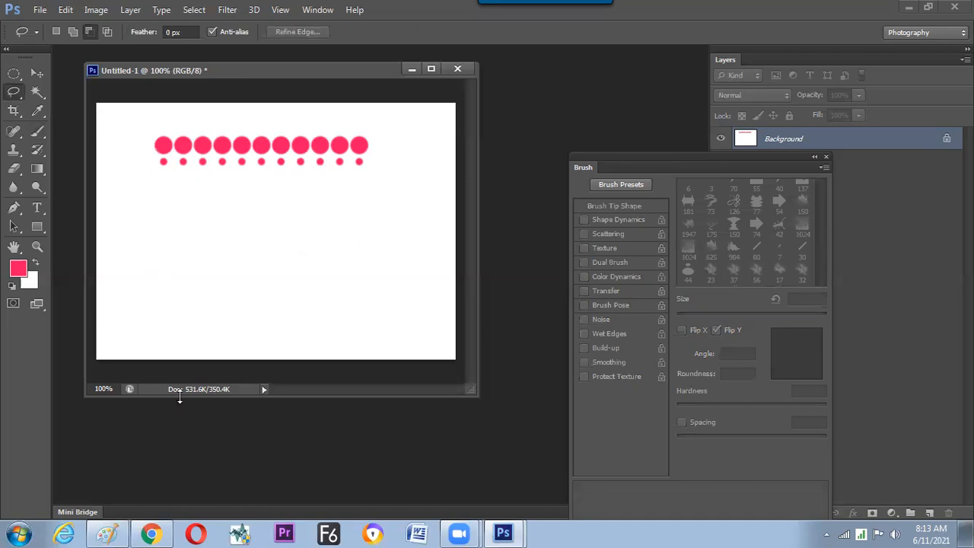
Switch to Paint and handwrite the heading "How to make a design follow a Path" below the existing notes.
click(106, 533)
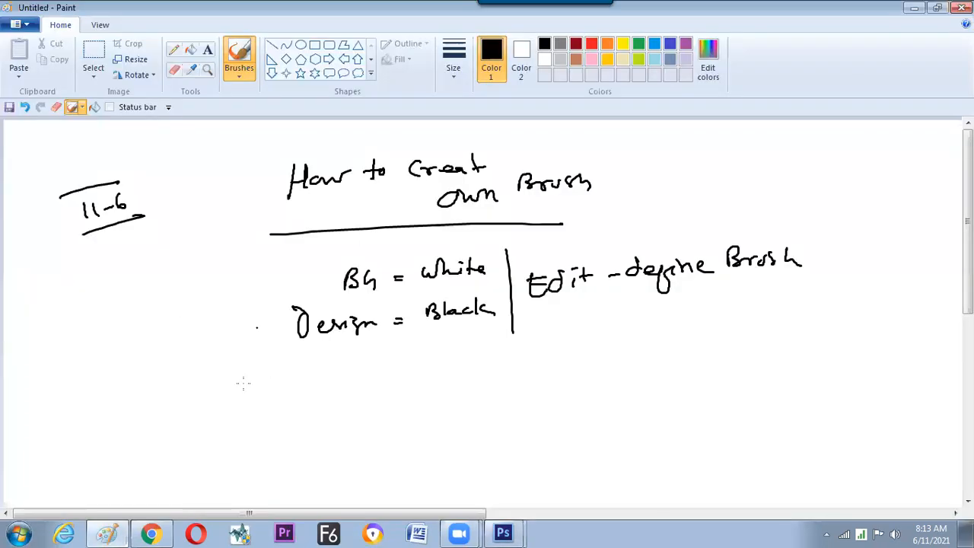
mouse_move(252, 403)
mouse_down()
mouse_move(269, 394)
mouse_move(263, 407)
mouse_up()
mouse_move(268, 392)
mouse_down()
mouse_move(310, 391)
mouse_move(338, 405)
mouse_up()
drag(326, 397, 347, 395)
drag(373, 390, 461, 392)
drag(502, 387, 508, 393)
drag(549, 365, 542, 392)
mouse_move(566, 388)
mouse_down()
mouse_move(690, 377)
mouse_move(695, 387)
mouse_up()
drag(702, 384, 727, 377)
drag(824, 338, 820, 375)
drag(820, 340, 824, 359)
drag(846, 355, 859, 365)
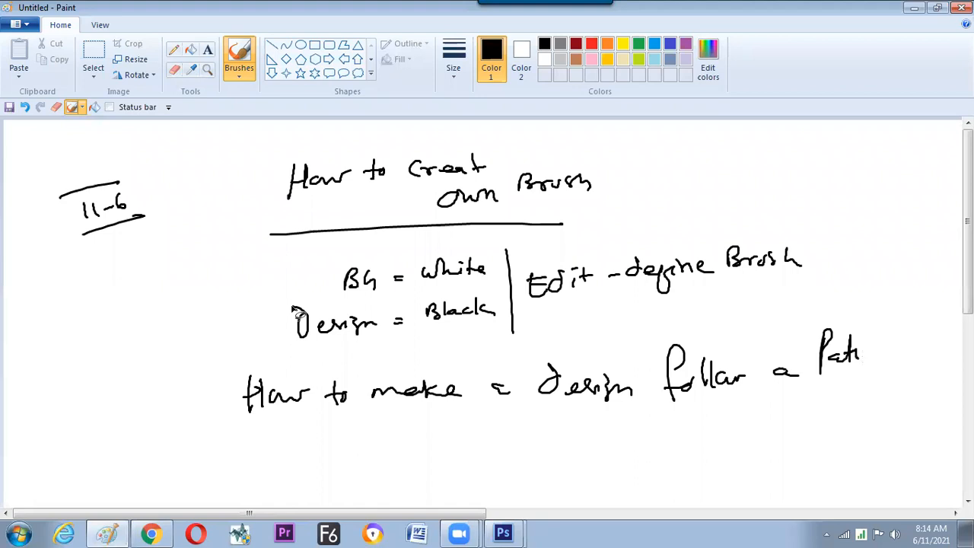
Return to Photoshop, lasso a closed oval area below the pink row, and convert the selection to a work path.
key(alt+Tab)
mouse_move(169, 262)
mouse_down()
mouse_move(241, 212)
mouse_move(315, 232)
mouse_move(313, 281)
mouse_move(290, 299)
mouse_move(202, 298)
mouse_move(170, 262)
mouse_move(201, 294)
mouse_move(248, 257)
mouse_up()
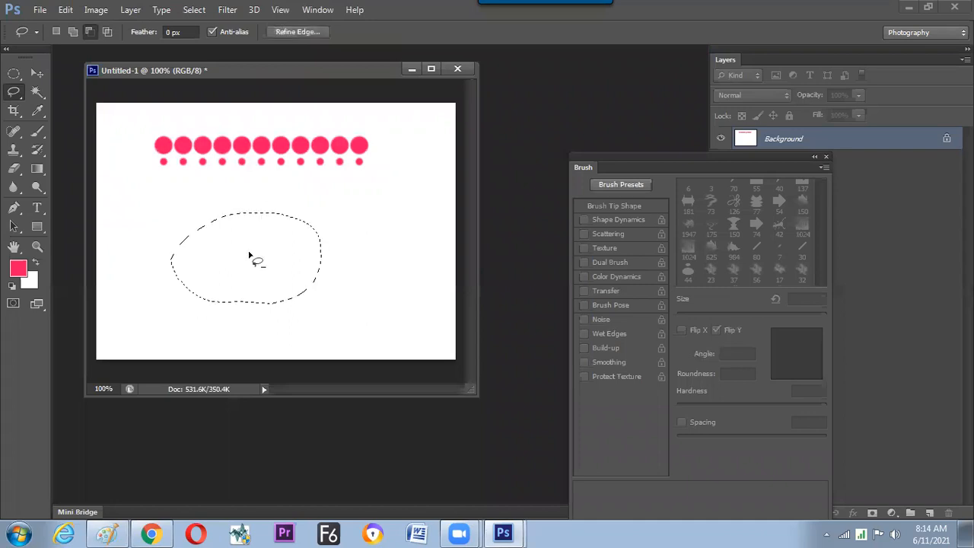
right_click(257, 261)
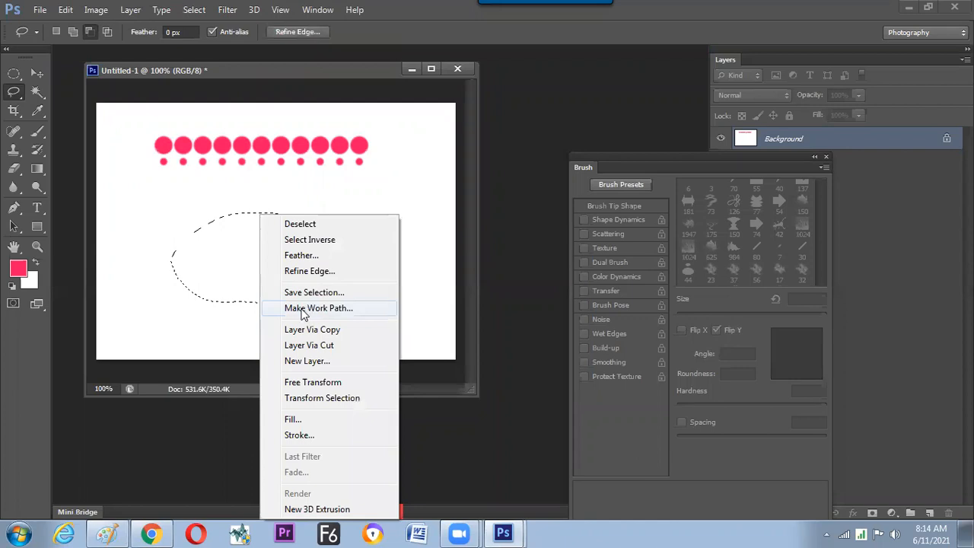
click(306, 311)
key(Return)
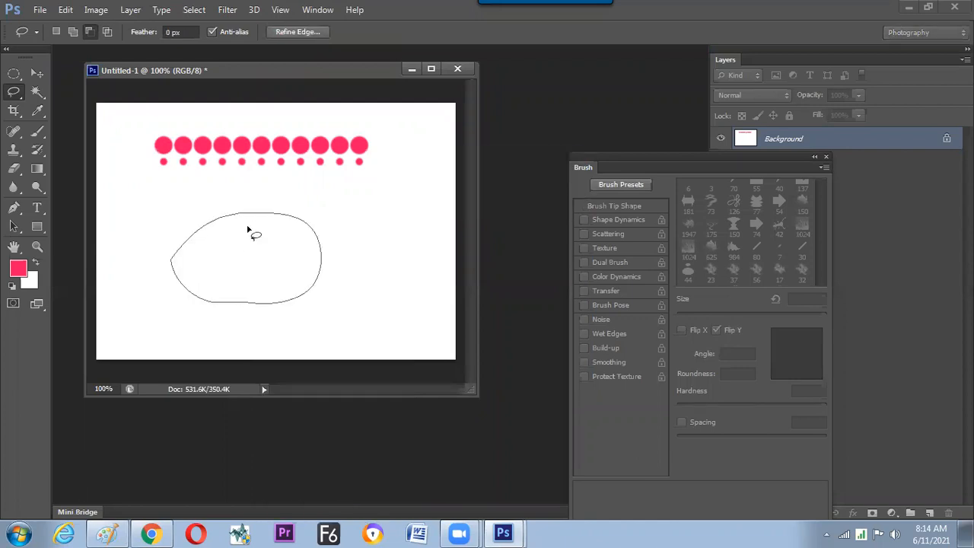
Shift the oval work path slightly down and to the right with the Path Selection tool.
key(a)
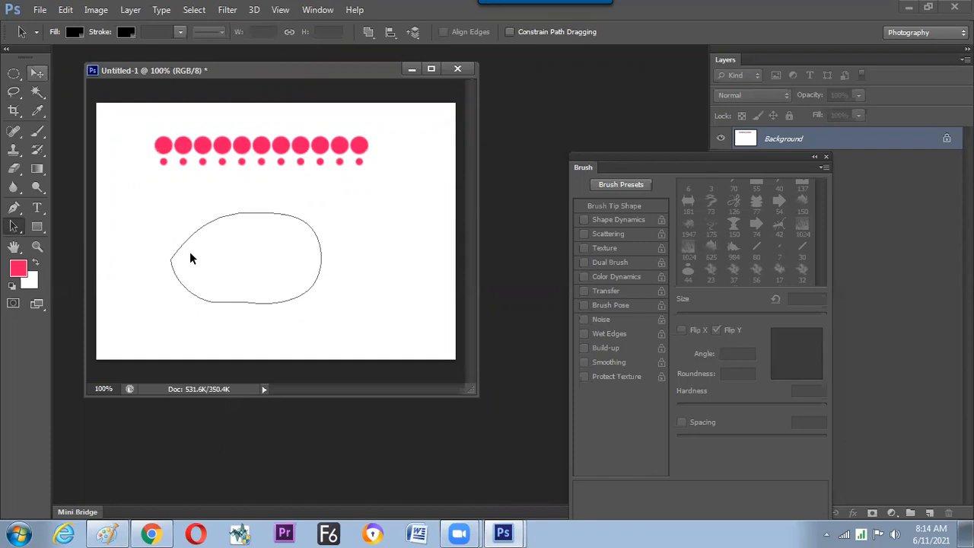
drag(211, 250, 218, 261)
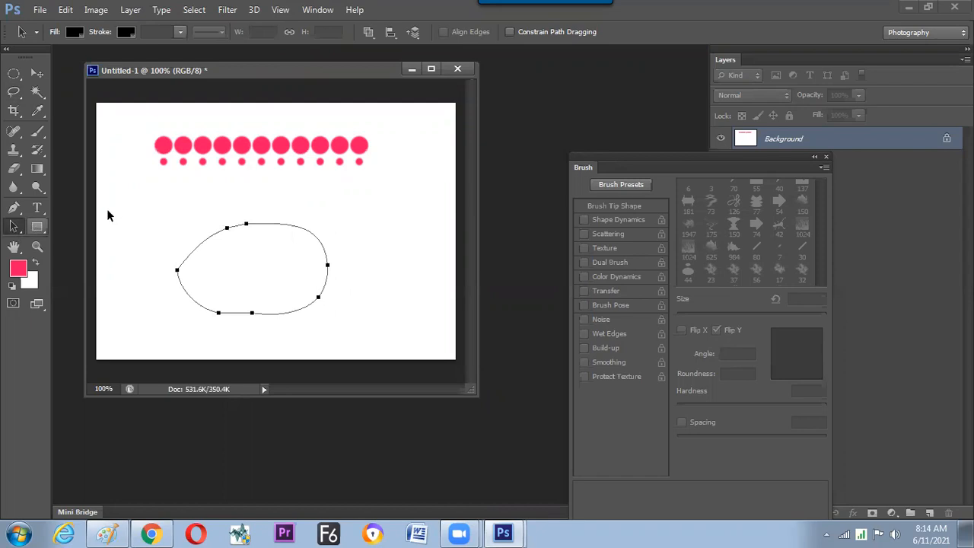
click(40, 134)
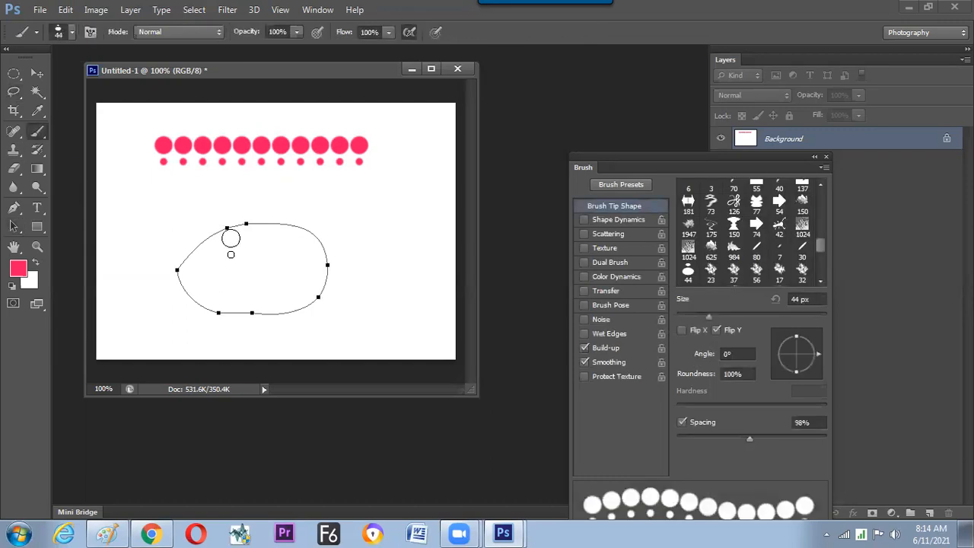
right_click(234, 242)
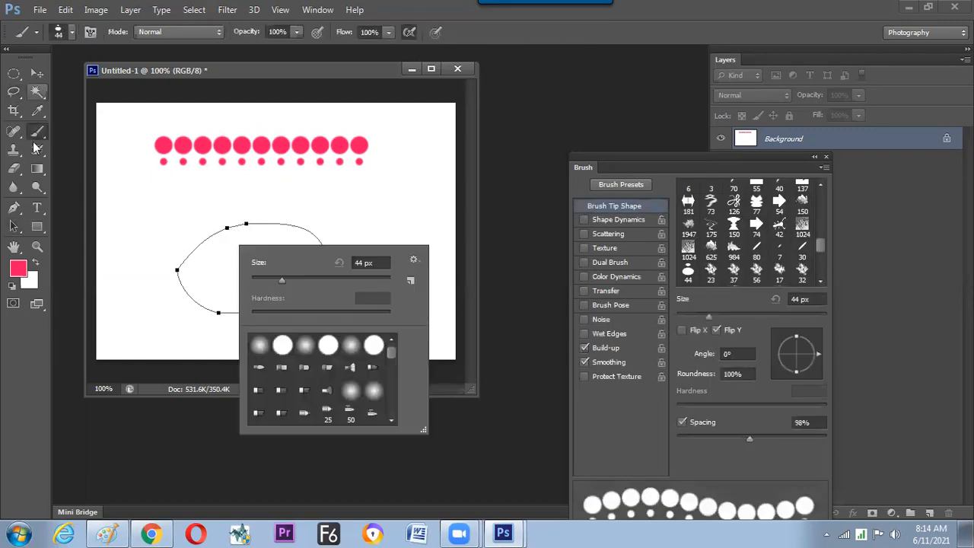
key(v)
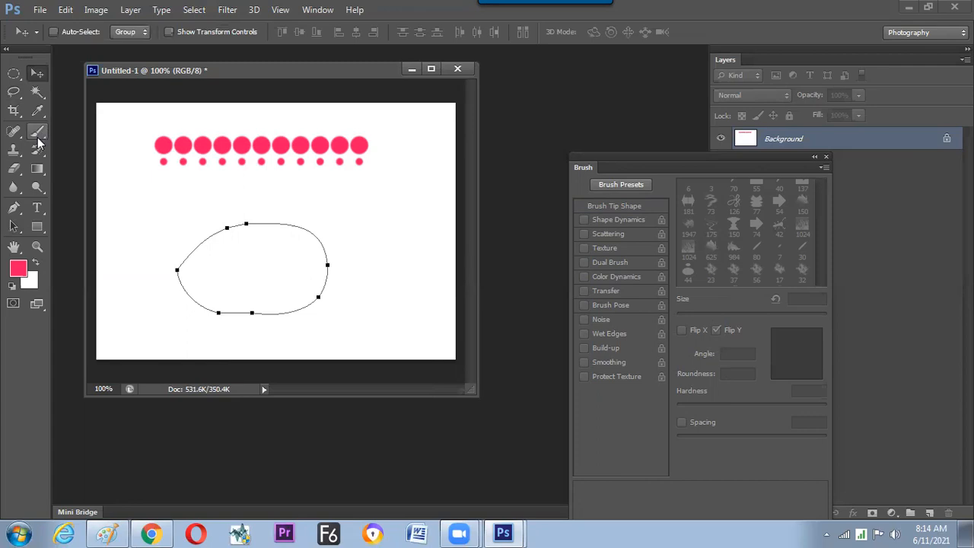
click(40, 133)
Move the oval path slightly up and to the left, then stroke it using Brush as the stroke tool.
click(14, 227)
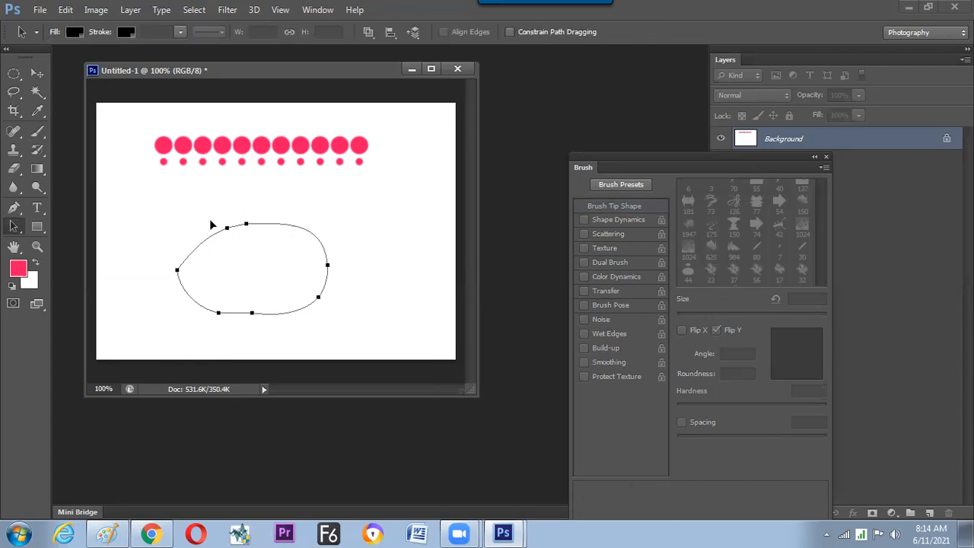
drag(213, 225, 233, 217)
right_click(246, 220)
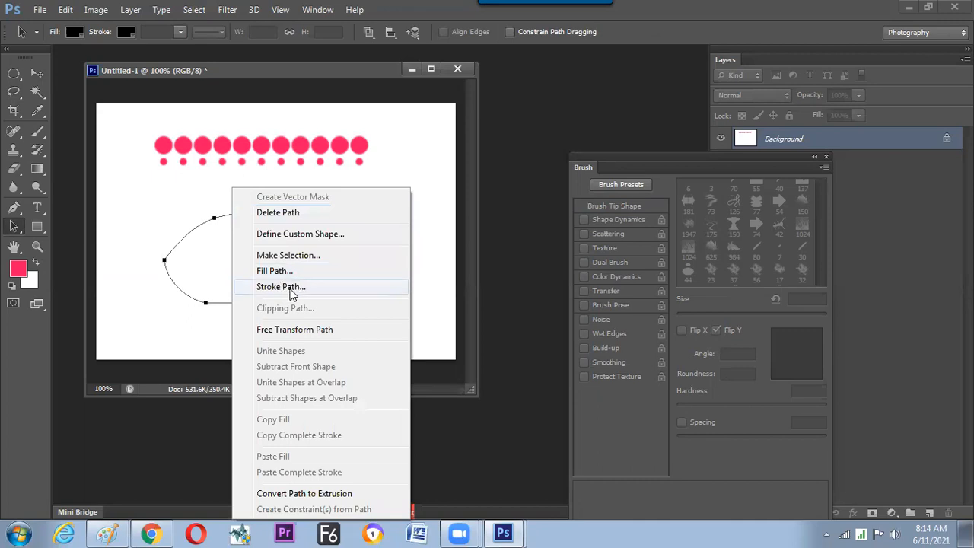
key(Return)
click(416, 185)
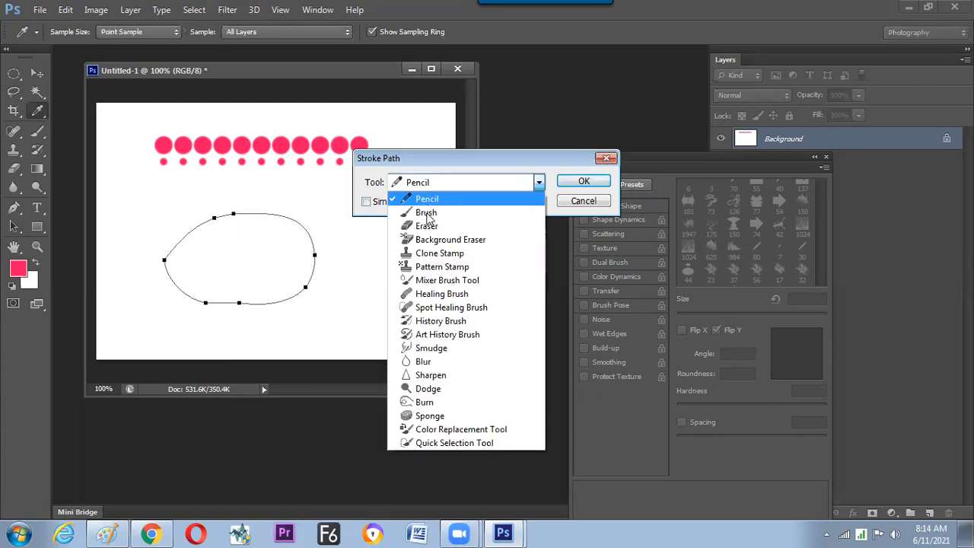
click(427, 215)
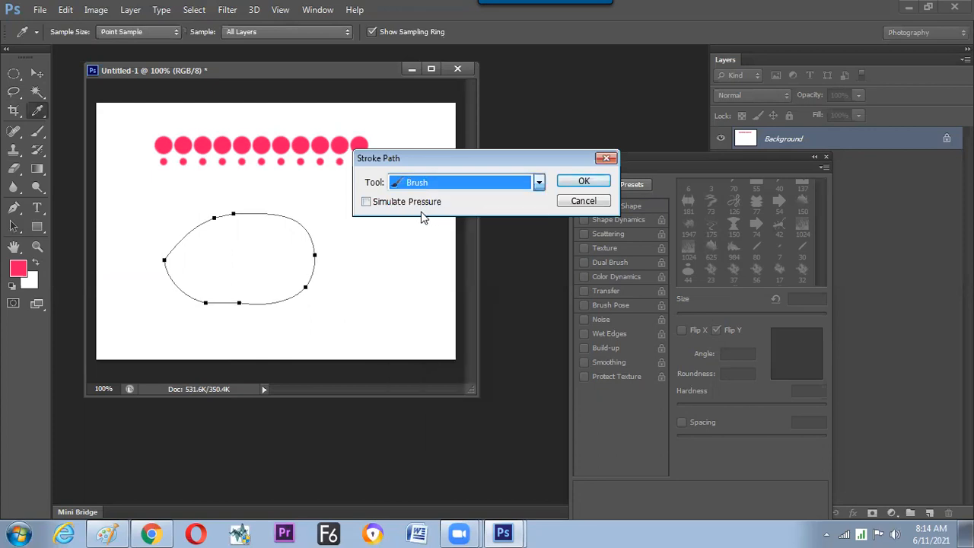
click(579, 183)
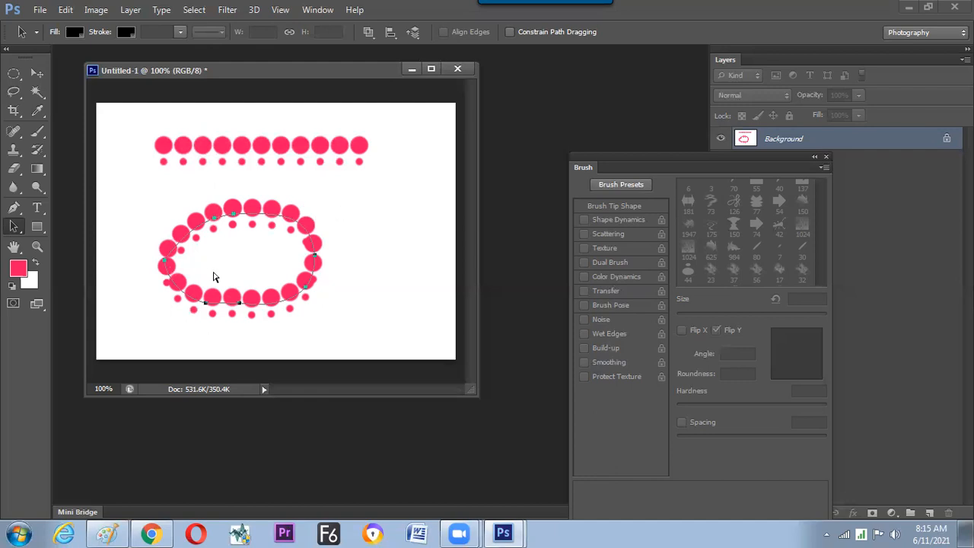
Undo the oval's stroke and enable Shape Dynamics for the brush, with the size control Off and the angle control set to Direction.
key(ctrl+z)
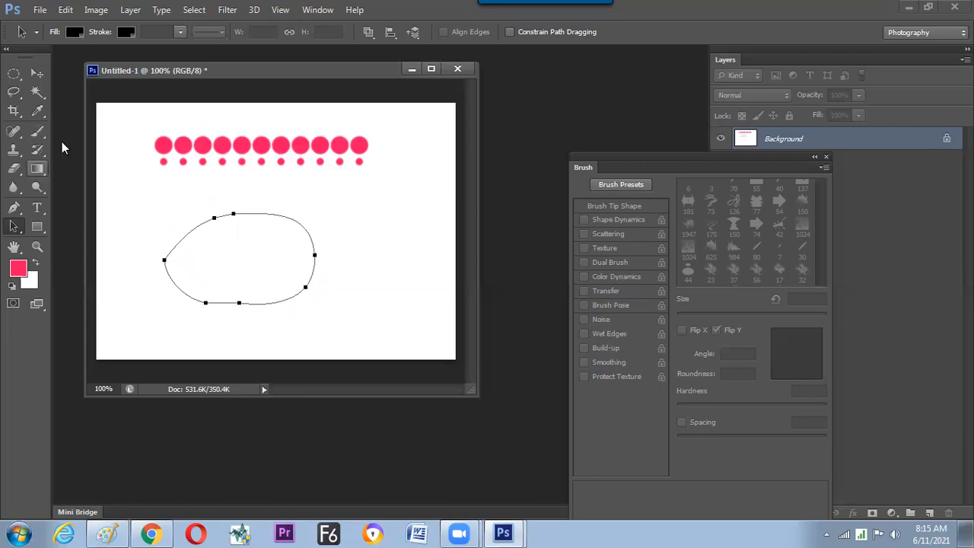
key(b)
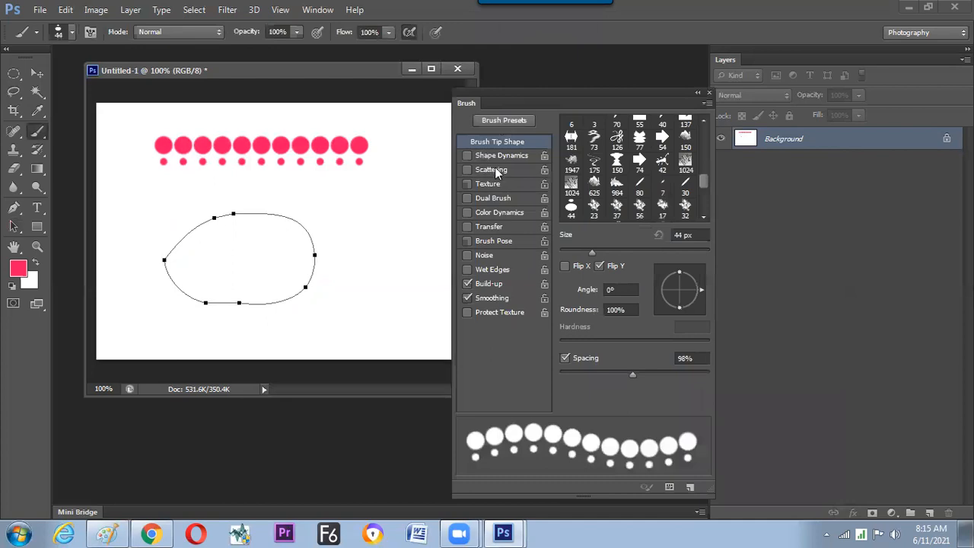
drag(492, 158, 489, 159)
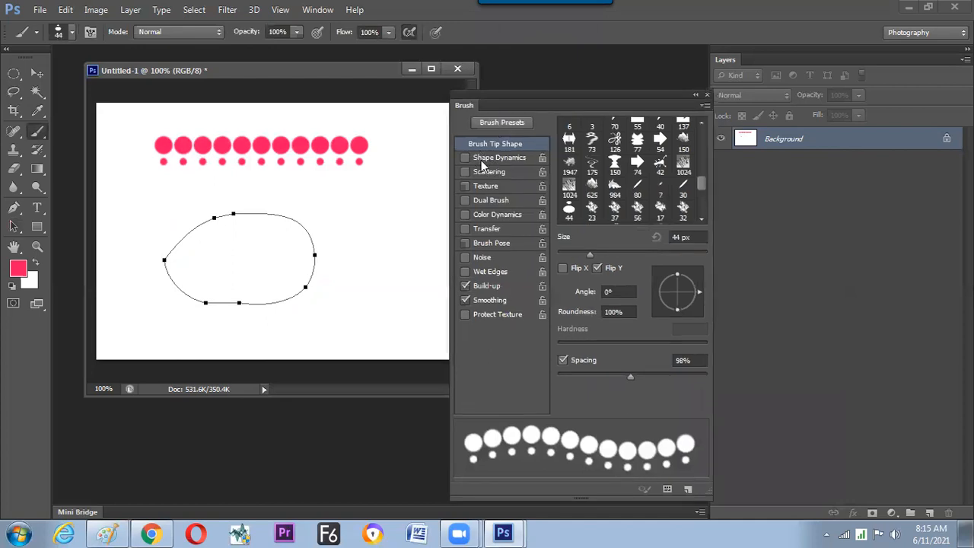
click(482, 160)
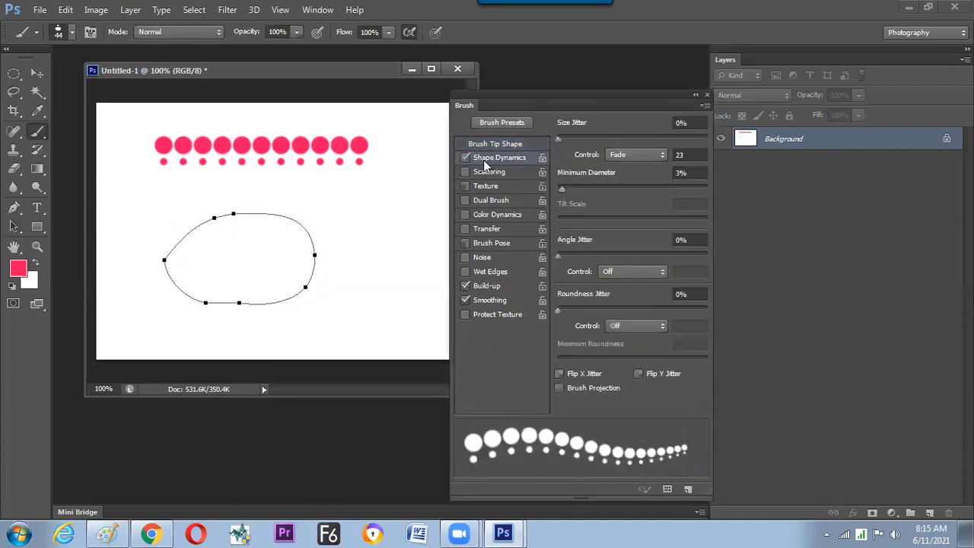
click(634, 154)
click(614, 171)
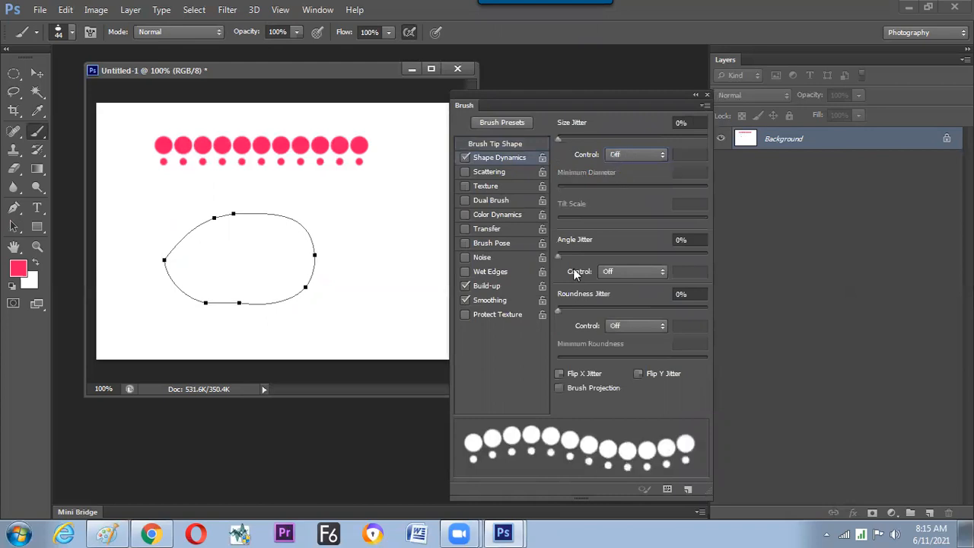
click(632, 271)
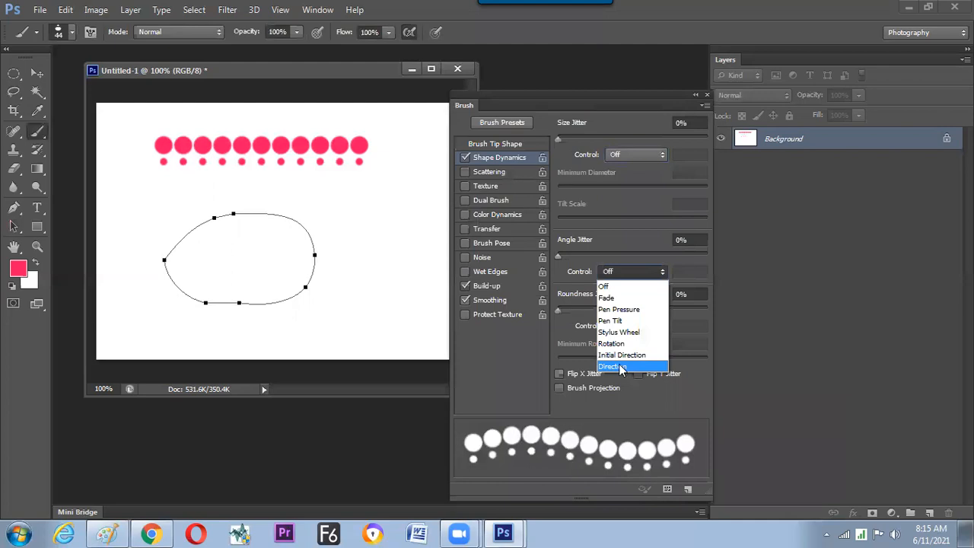
click(613, 366)
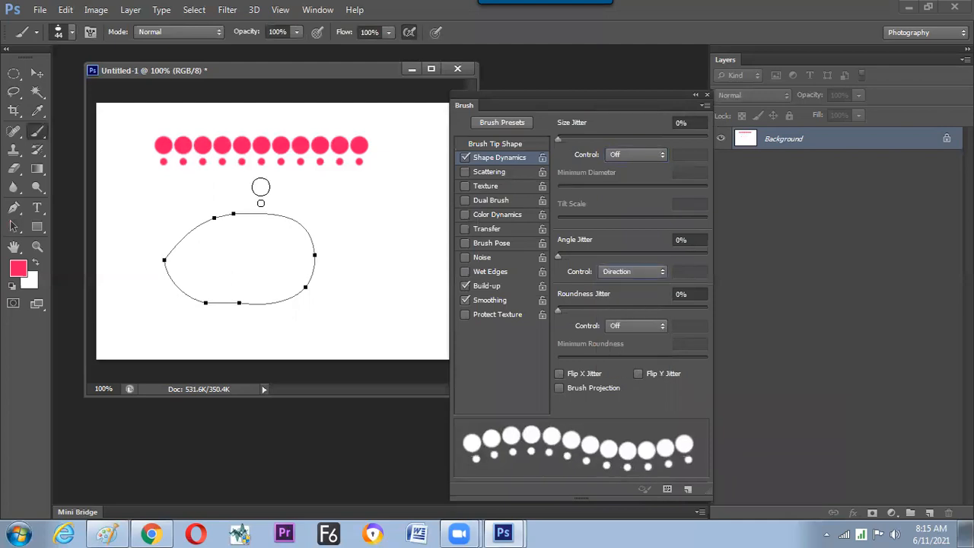
Try the direction-following brush on a short freehand curve and as a stroke along the oval path, undoing each test.
drag(326, 184, 340, 278)
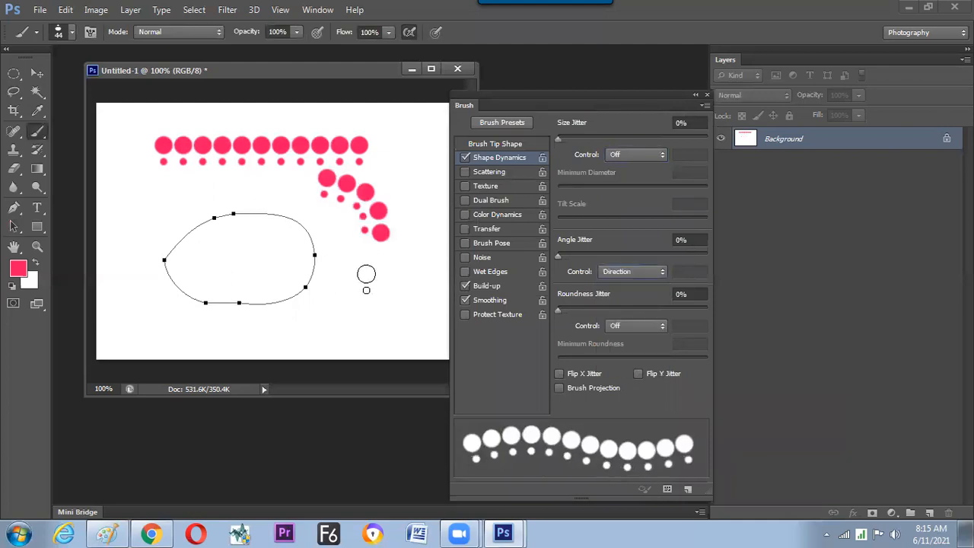
key(ctrl+z)
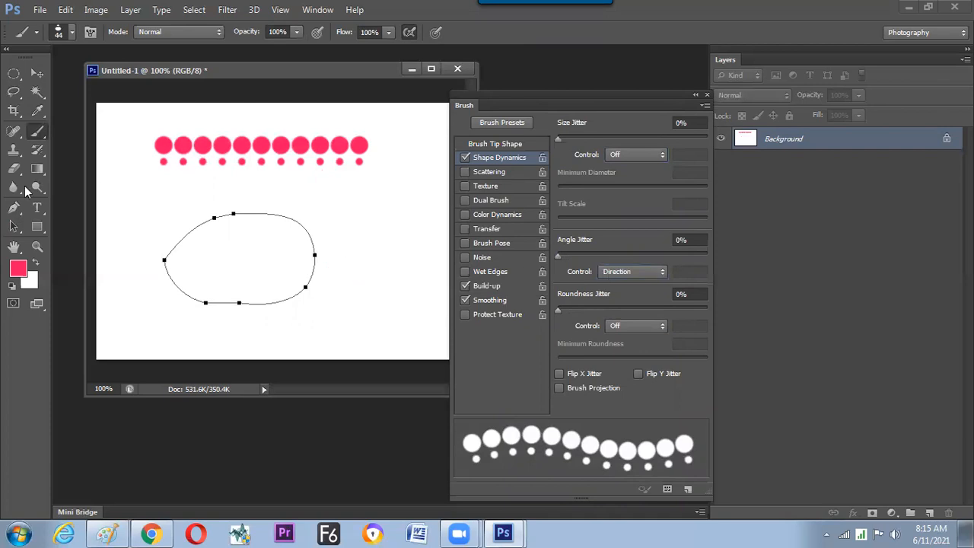
key(a)
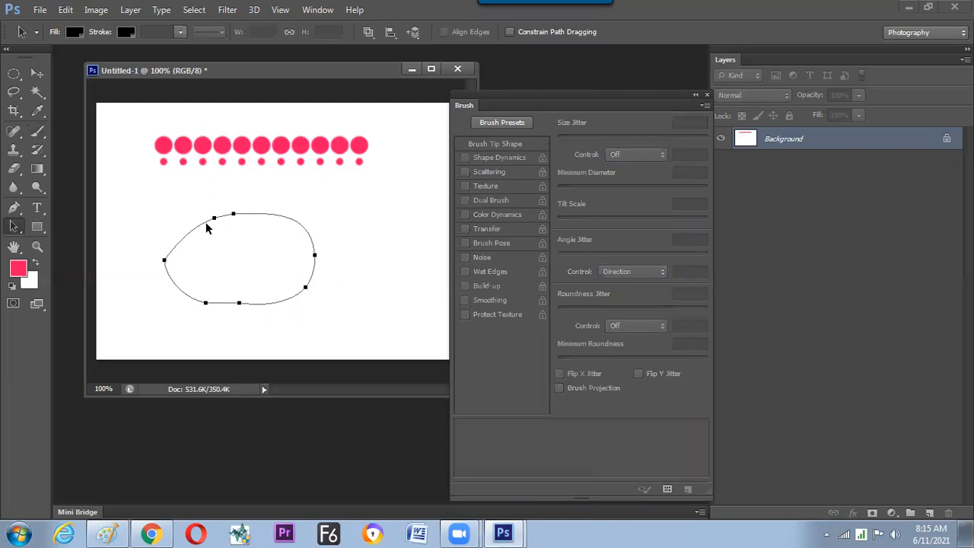
right_click(259, 292)
click(259, 286)
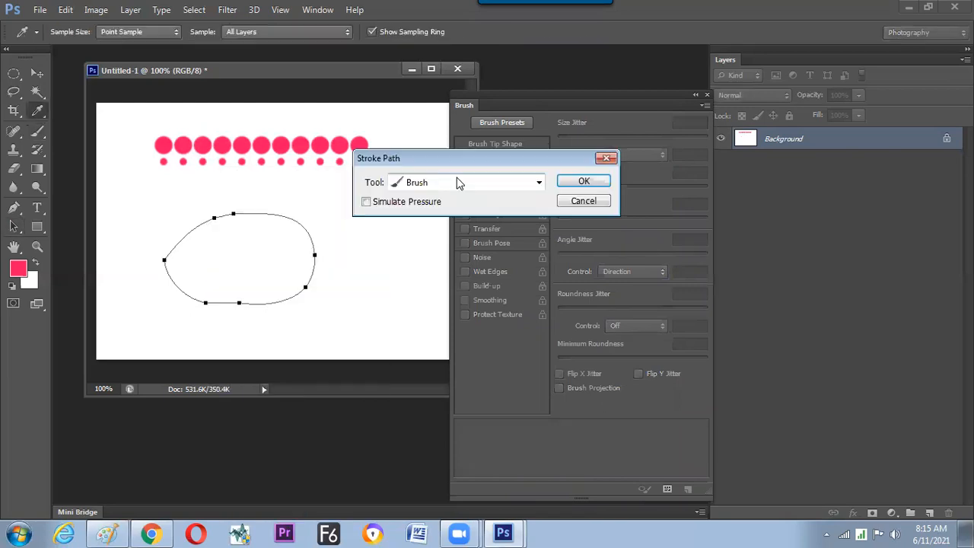
key(Return)
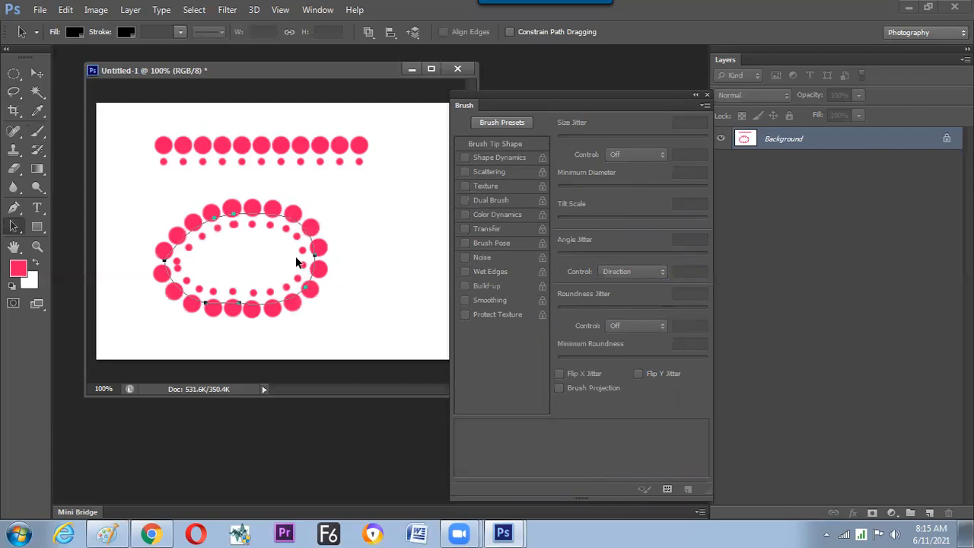
key(ctrl+z)
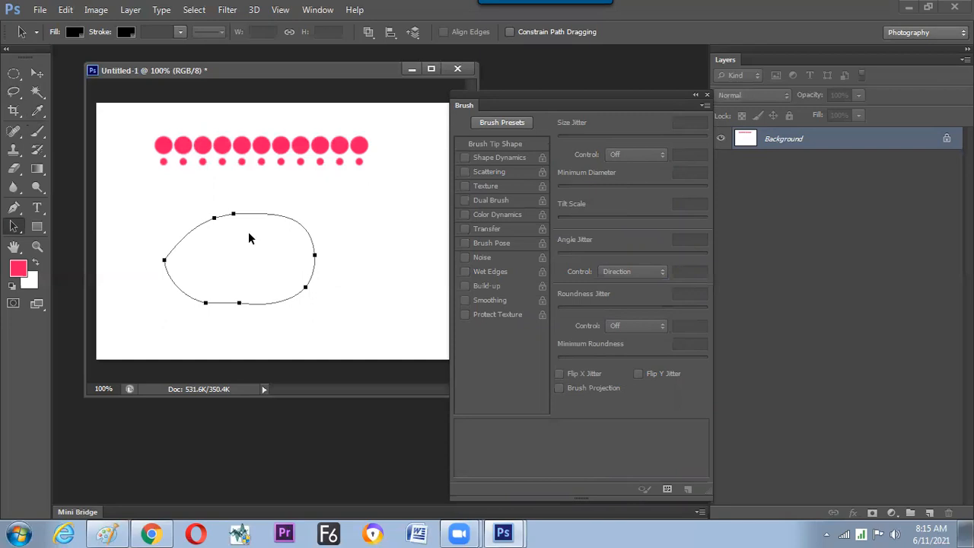
Delete the oval path, draw a circular selection below the pink row, and convert it to a work path with 2.0 pixels tolerance.
key(Delete)
click(14, 75)
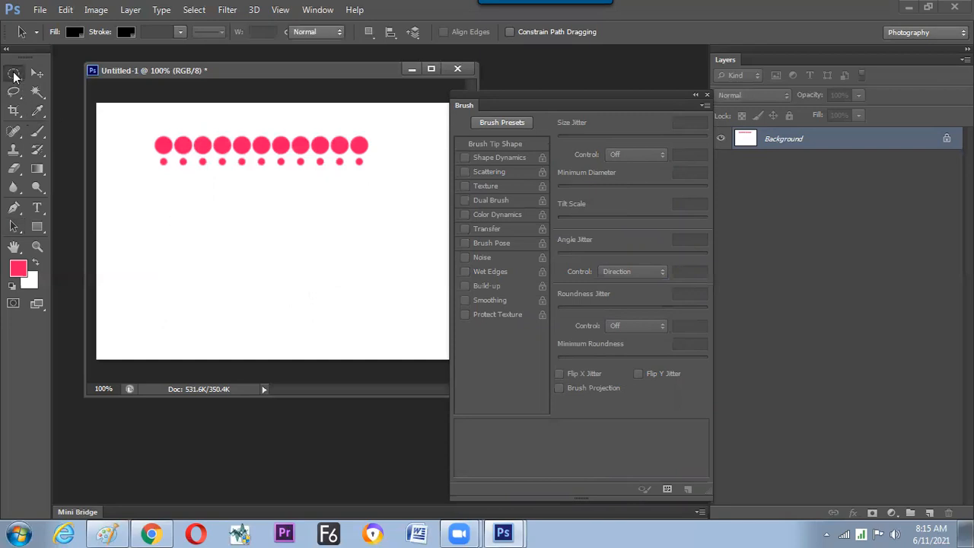
drag(257, 257, 335, 327)
drag(302, 287, 298, 278)
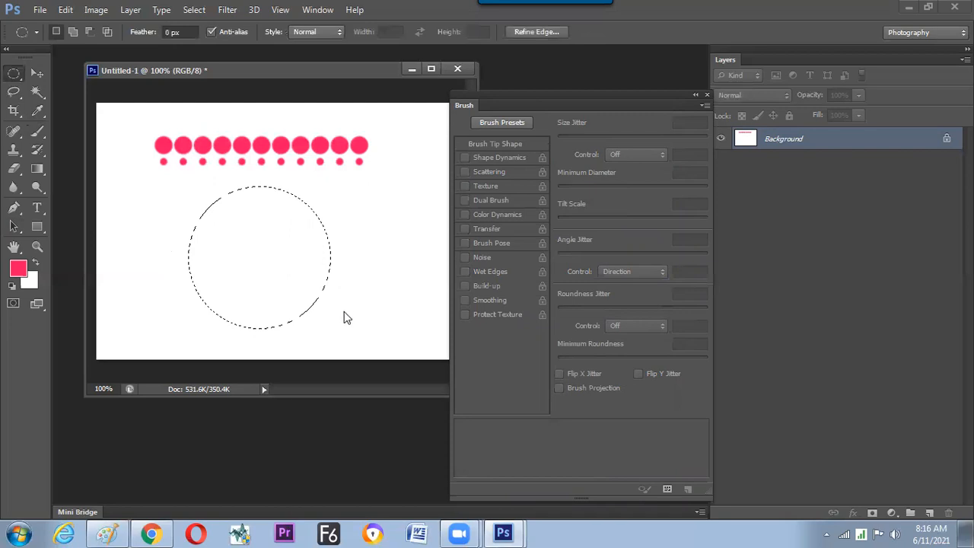
right_click(343, 315)
click(344, 312)
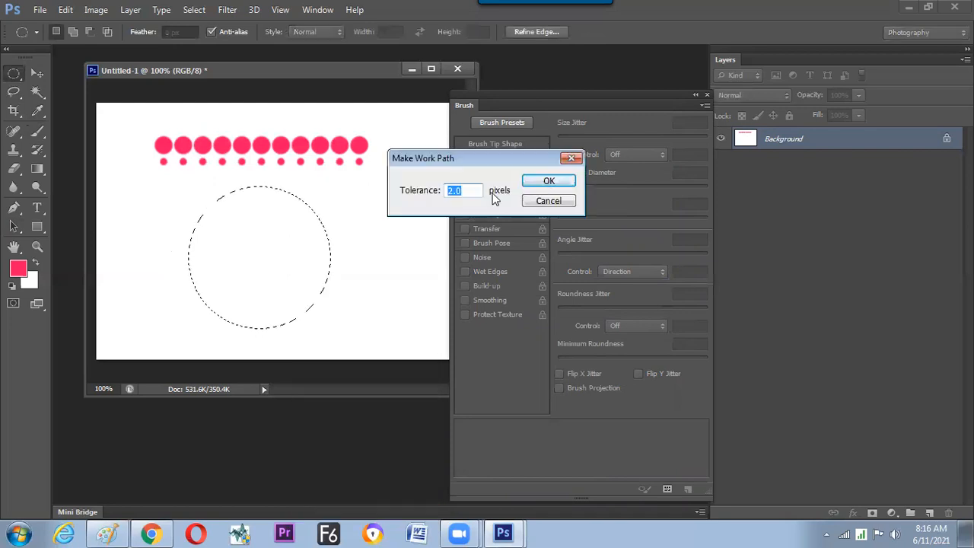
key(Return)
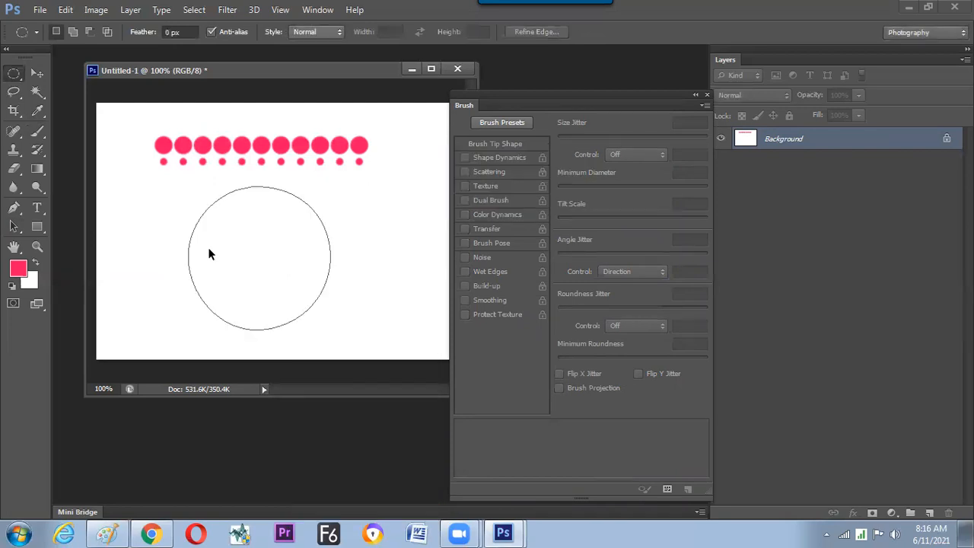
Stroke the circular work path using Brush as the stroke tool.
key(a)
right_click(286, 318)
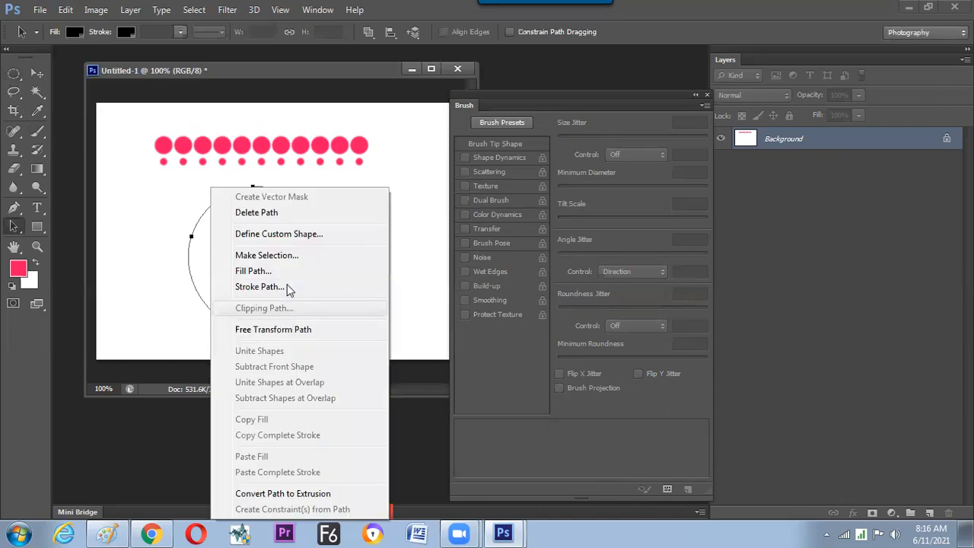
click(287, 286)
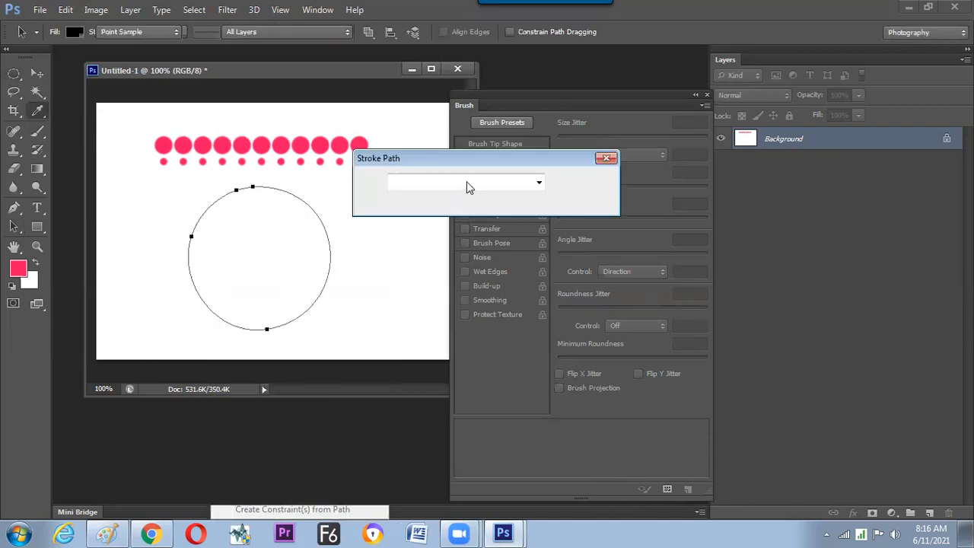
click(584, 182)
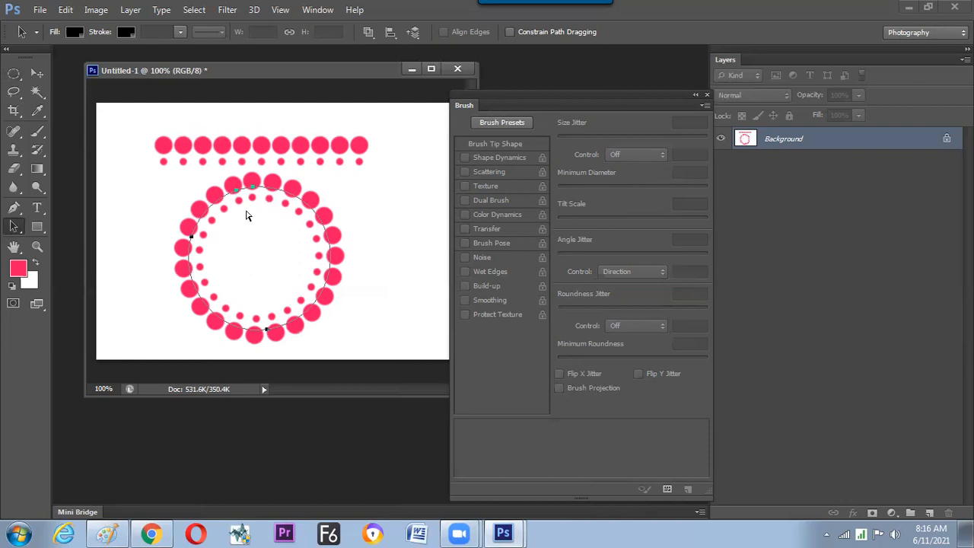
Scale the circular path down about its centre to about 55% of its size.
key(ctrl+t)
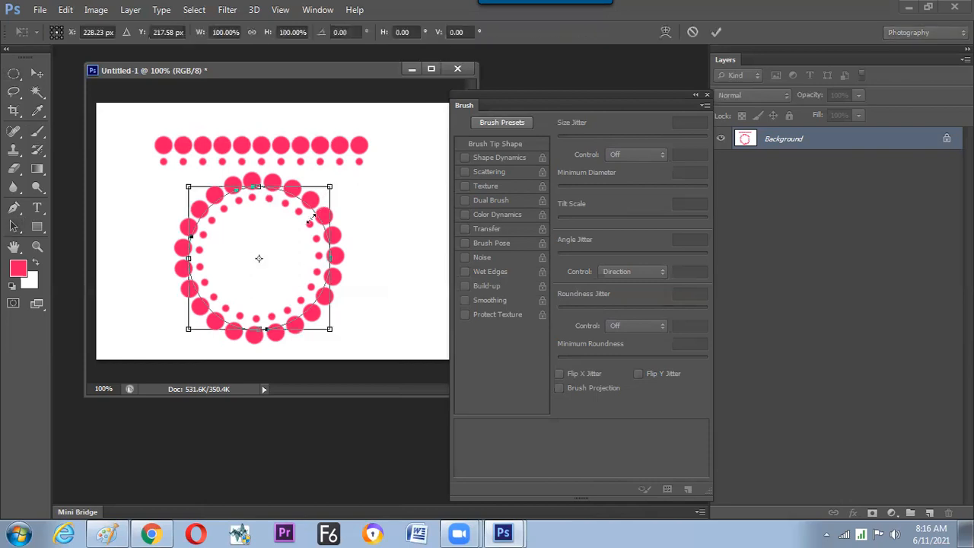
drag(310, 219, 304, 227)
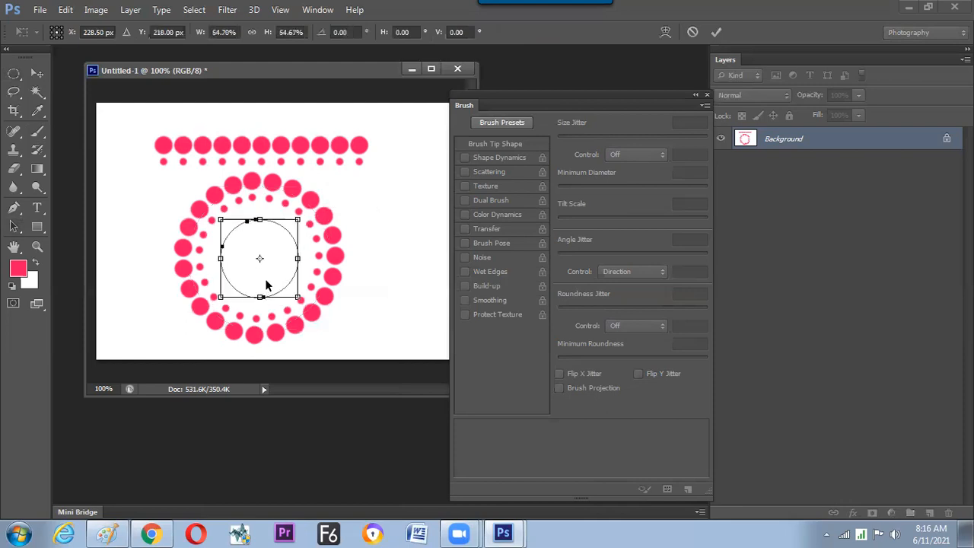
key(Return)
Reduce the brush size to 25 px and stroke the smaller inner circle path with the brush.
click(37, 132)
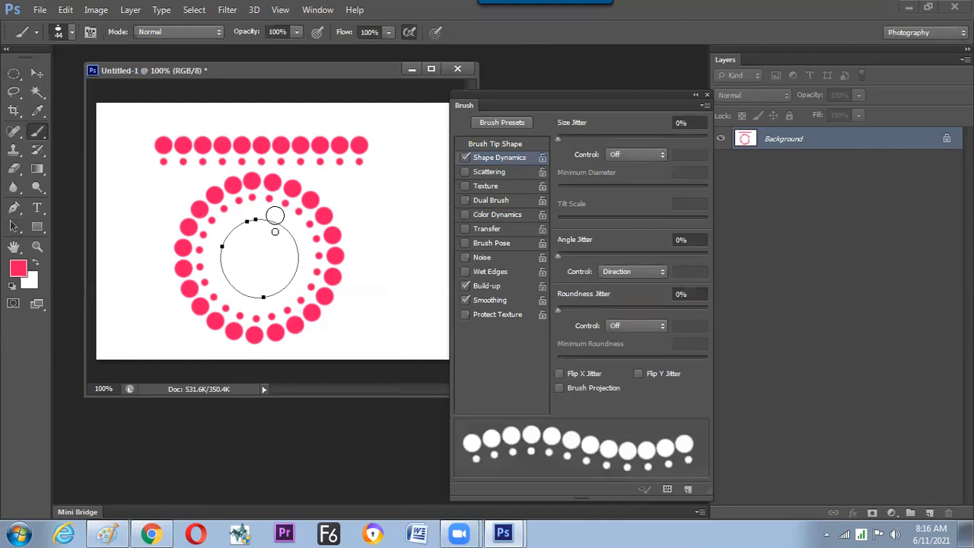
key(bracketleft)
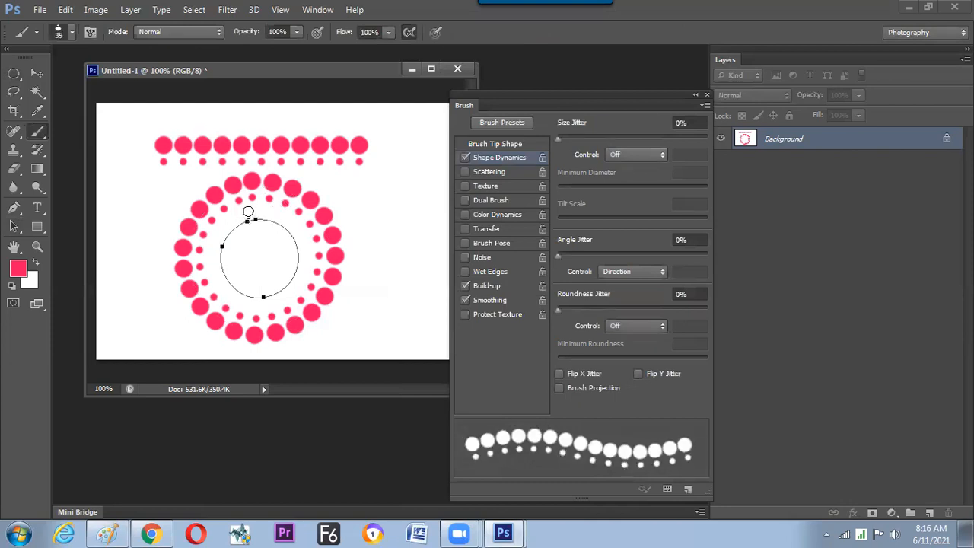
key(bracketleft)
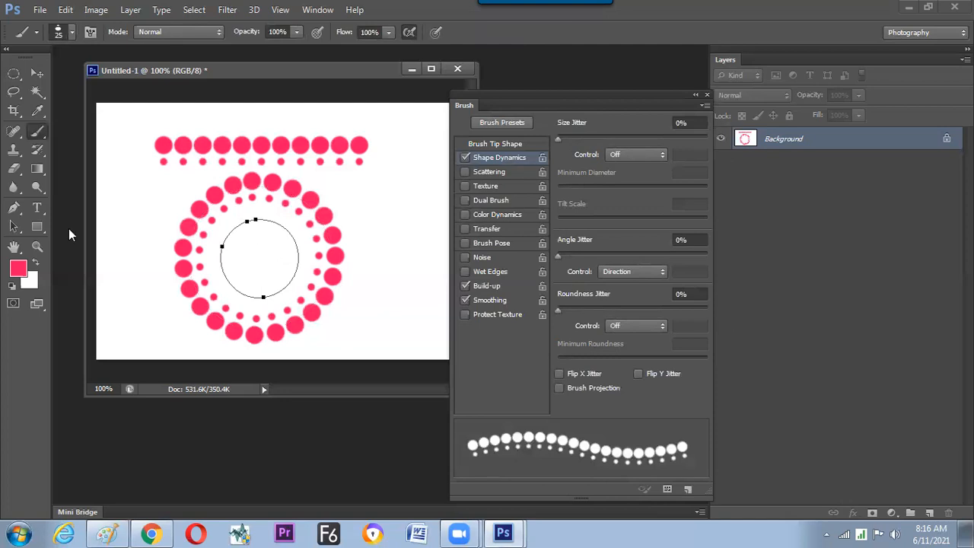
click(14, 226)
right_click(274, 248)
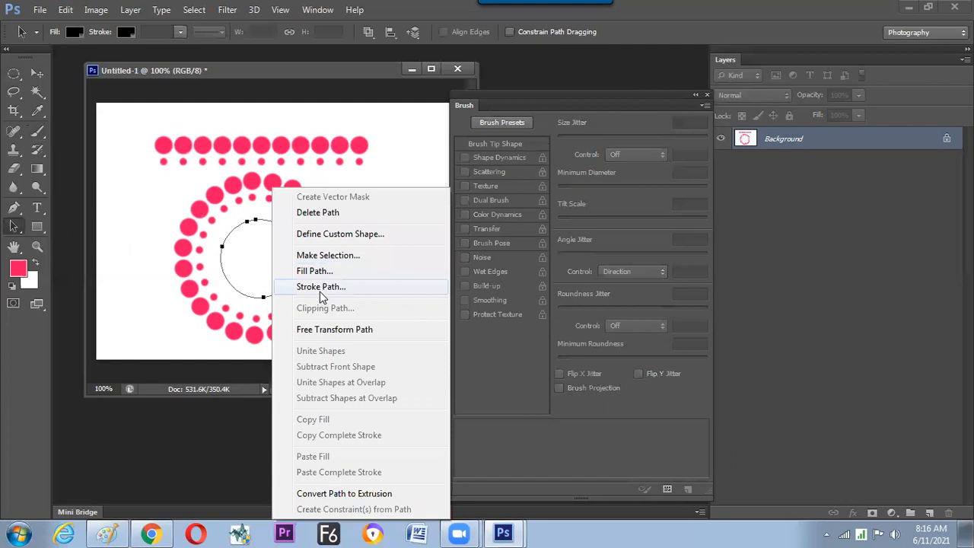
click(348, 285)
click(577, 184)
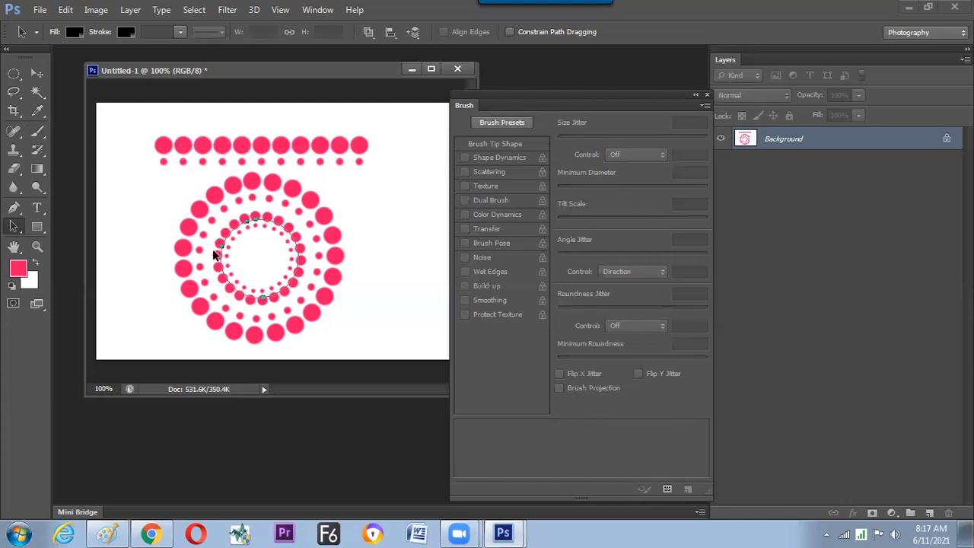
Switch to Paint and handwrite "Making Brush" in red below the heading about following a path.
click(106, 534)
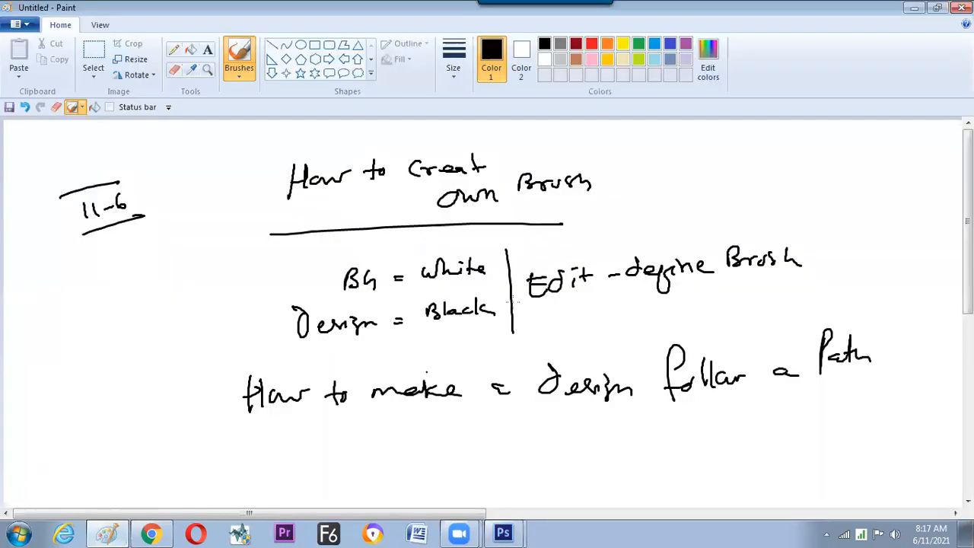
scroll(950, 239, down, 3)
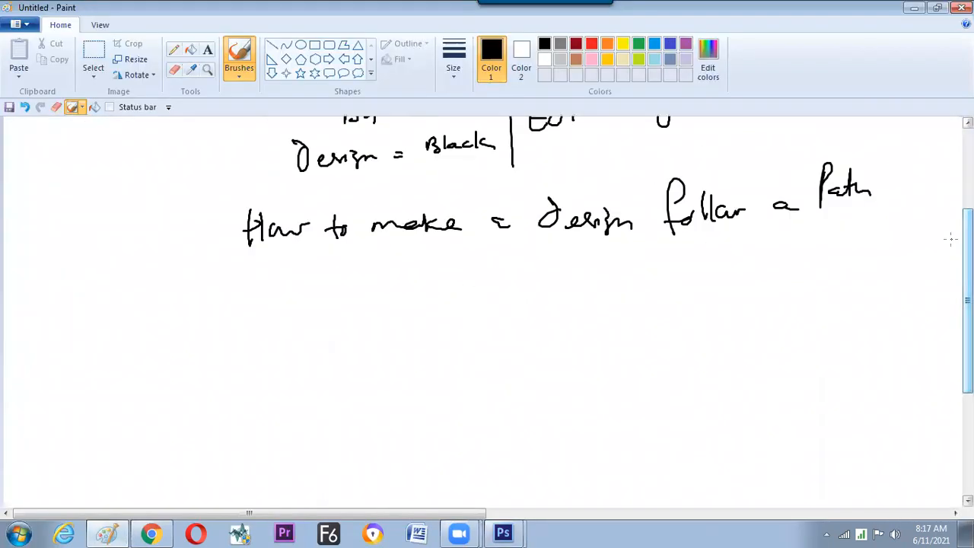
click(591, 44)
mouse_move(121, 342)
mouse_down()
mouse_move(129, 310)
mouse_move(161, 329)
mouse_move(217, 326)
mouse_up()
drag(241, 302, 251, 326)
mouse_move(259, 318)
mouse_down()
mouse_move(289, 318)
mouse_move(278, 319)
mouse_up()
drag(291, 301, 306, 322)
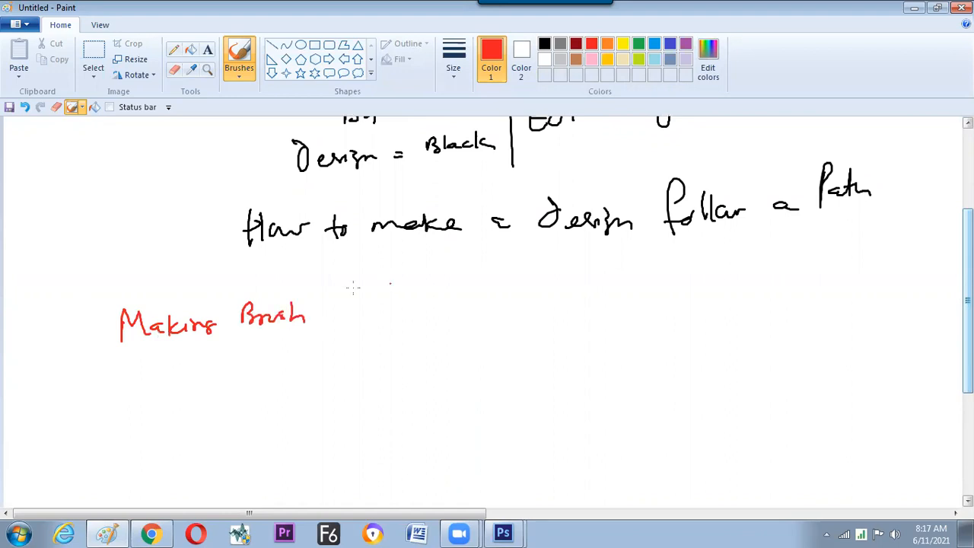
Draw a red vertical divider beside "Making Brush" and handwrite "selection Path" to its right.
drag(353, 281, 359, 367)
drag(390, 303, 382, 314)
drag(396, 309, 450, 309)
mouse_move(457, 291)
mouse_down()
mouse_move(457, 314)
mouse_move(487, 304)
mouse_up()
drag(450, 301, 465, 299)
drag(435, 333, 481, 343)
Draw a second red vertical divider after "selection Path" and handwrite "applying Brush to Path" beside it.
drag(540, 278, 545, 364)
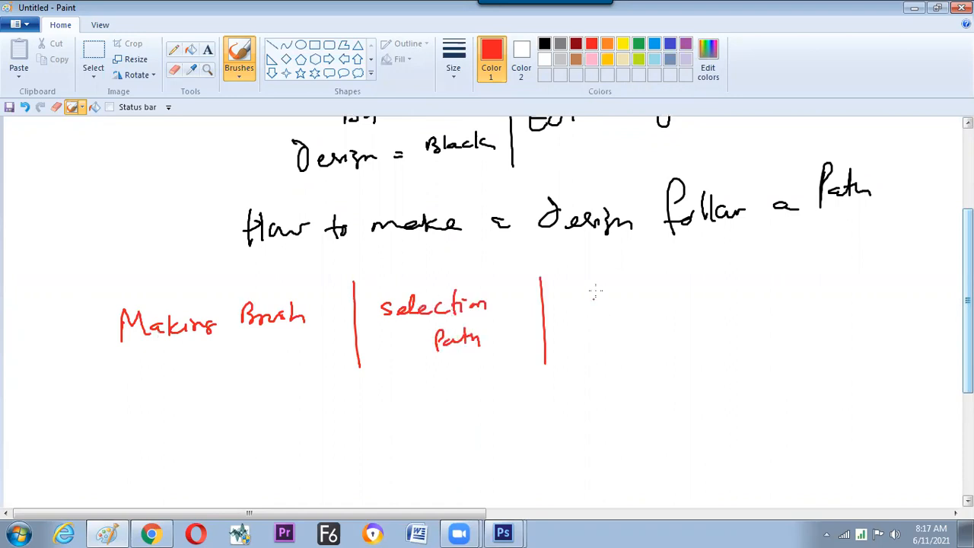
mouse_move(593, 298)
mouse_down()
mouse_move(630, 276)
mouse_move(648, 294)
mouse_move(680, 287)
mouse_up()
drag(635, 333, 703, 324)
drag(636, 348, 745, 348)
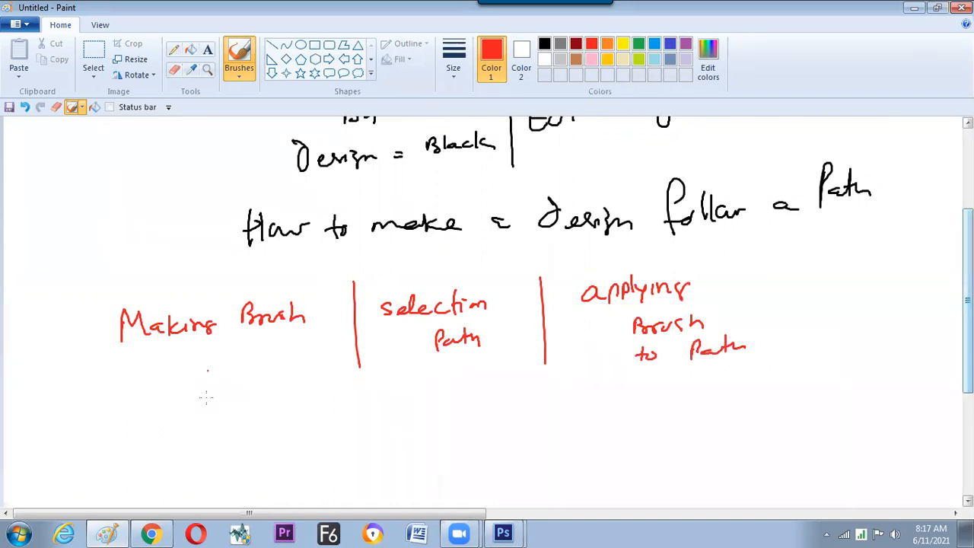
Handwrite "B/W" in green below "Making Brush", linking B to the label "BG" and W to the label "design".
click(638, 43)
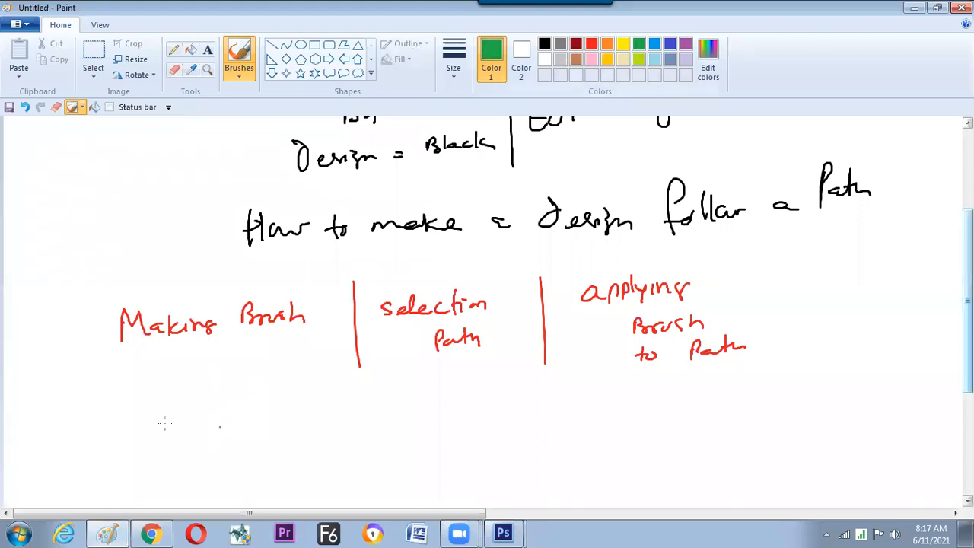
drag(165, 413, 169, 428)
mouse_move(192, 396)
mouse_down()
mouse_move(188, 441)
mouse_move(222, 416)
mouse_up()
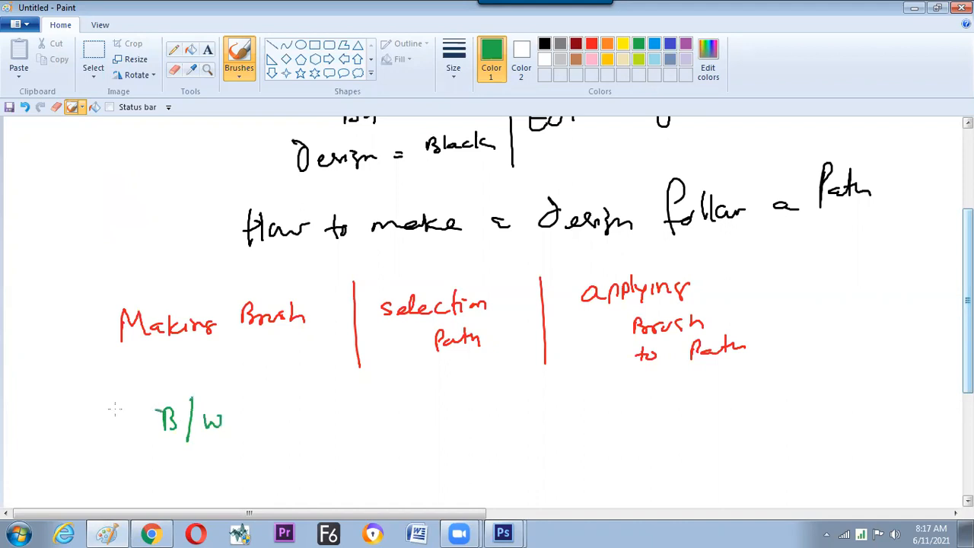
drag(93, 394, 99, 410)
drag(116, 407, 122, 397)
drag(136, 407, 160, 409)
mouse_move(234, 406)
mouse_down()
mouse_move(279, 379)
mouse_move(321, 385)
mouse_up()
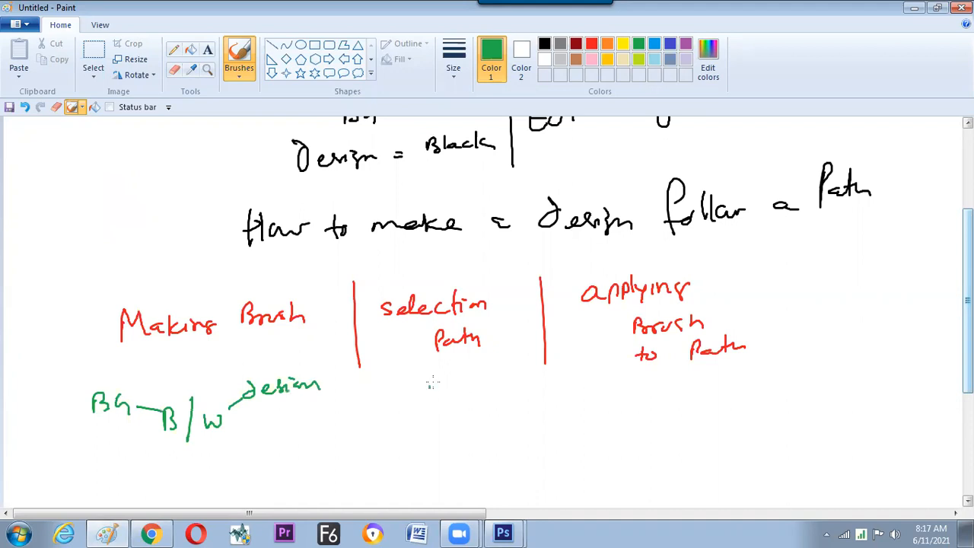
Handwrite "Right click" in green below "selection Path", with a down arrow leading to "make Path".
mouse_move(429, 386)
mouse_down()
mouse_move(462, 393)
mouse_move(481, 412)
mouse_move(517, 410)
mouse_up()
mouse_move(458, 425)
mouse_down()
mouse_move(460, 441)
mouse_move(467, 436)
mouse_up()
mouse_move(426, 474)
mouse_down()
mouse_move(474, 457)
mouse_move(487, 466)
mouse_up()
drag(500, 439, 500, 463)
drag(500, 441, 517, 459)
drag(521, 444, 522, 459)
drag(527, 441, 535, 459)
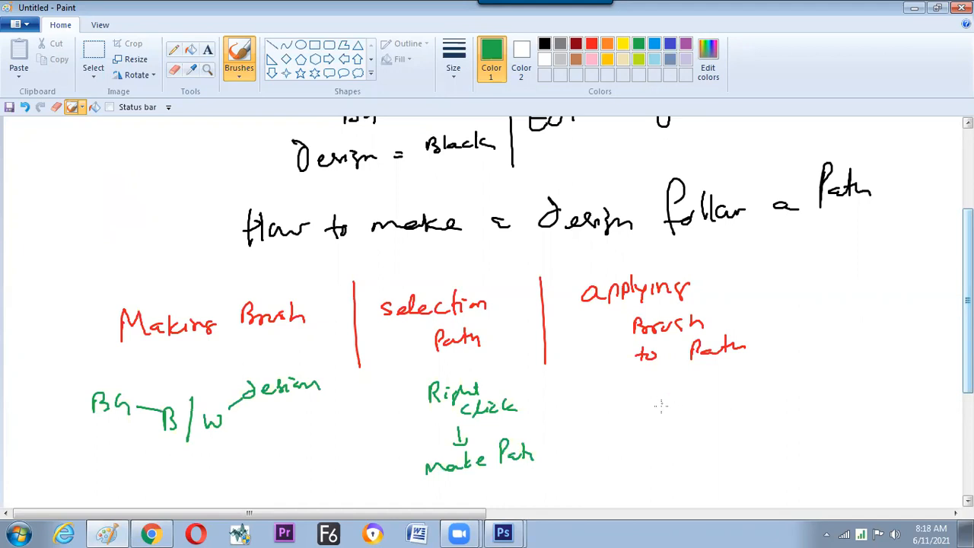
Handwrite green "apply Stroke" under "applying Brush to Path", and add blue notes "Path Selection Tool" beside that heading and "selection Tool" under "selection Path".
mouse_move(665, 411)
mouse_down()
mouse_move(685, 423)
mouse_move(699, 408)
mouse_move(701, 434)
mouse_move(715, 408)
mouse_move(757, 399)
mouse_move(770, 417)
mouse_move(794, 397)
mouse_move(803, 410)
mouse_move(817, 406)
mouse_up()
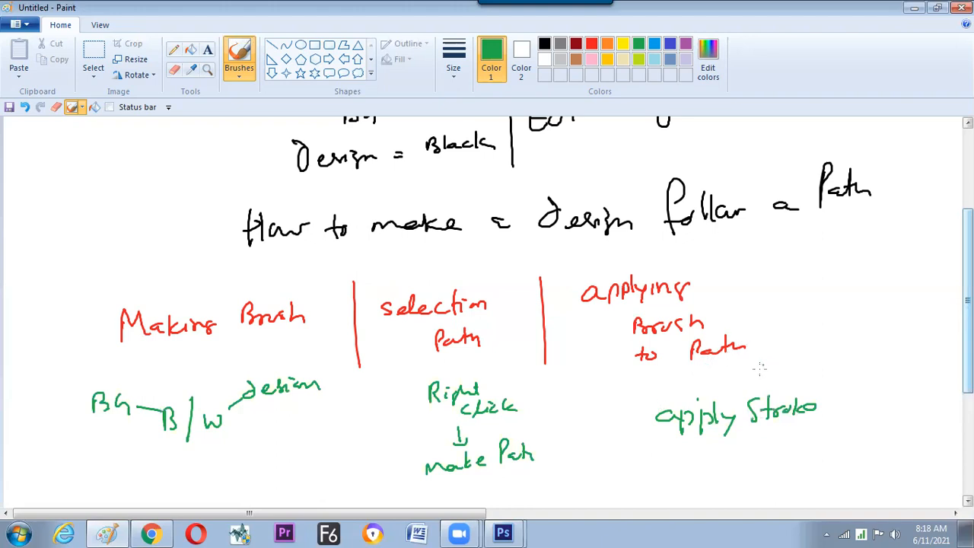
click(654, 44)
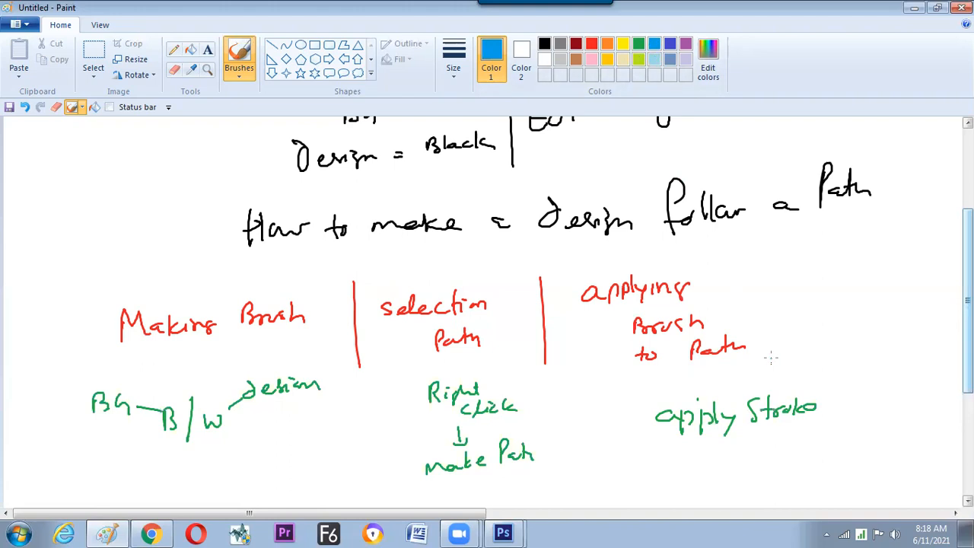
mouse_move(776, 342)
mouse_down()
mouse_move(804, 340)
mouse_move(831, 356)
mouse_move(899, 342)
mouse_move(912, 357)
mouse_move(881, 372)
mouse_move(905, 372)
mouse_up()
drag(910, 365, 910, 377)
mouse_move(466, 363)
mouse_down()
mouse_move(526, 356)
mouse_move(529, 367)
mouse_move(505, 380)
mouse_move(528, 384)
mouse_up()
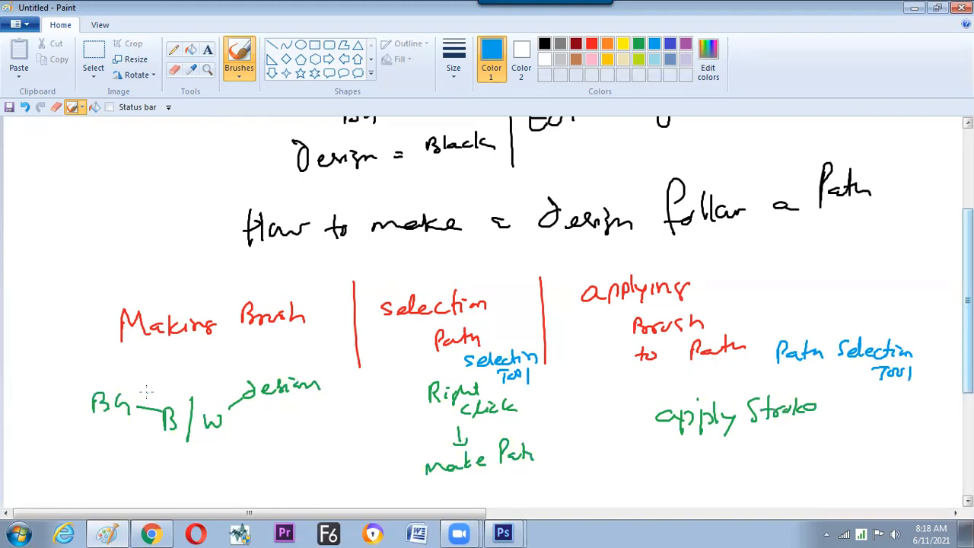
Box the green word "design" in blue and write a circled "Screen" above "B/W" with an arrow pointing down to it.
mouse_move(251, 406)
mouse_down()
mouse_move(335, 397)
mouse_move(319, 362)
mouse_move(244, 363)
mouse_move(256, 409)
mouse_up()
mouse_move(196, 347)
mouse_down()
mouse_move(192, 360)
mouse_move(265, 349)
mouse_up()
mouse_move(180, 371)
mouse_down()
mouse_move(276, 354)
mouse_move(222, 342)
mouse_up()
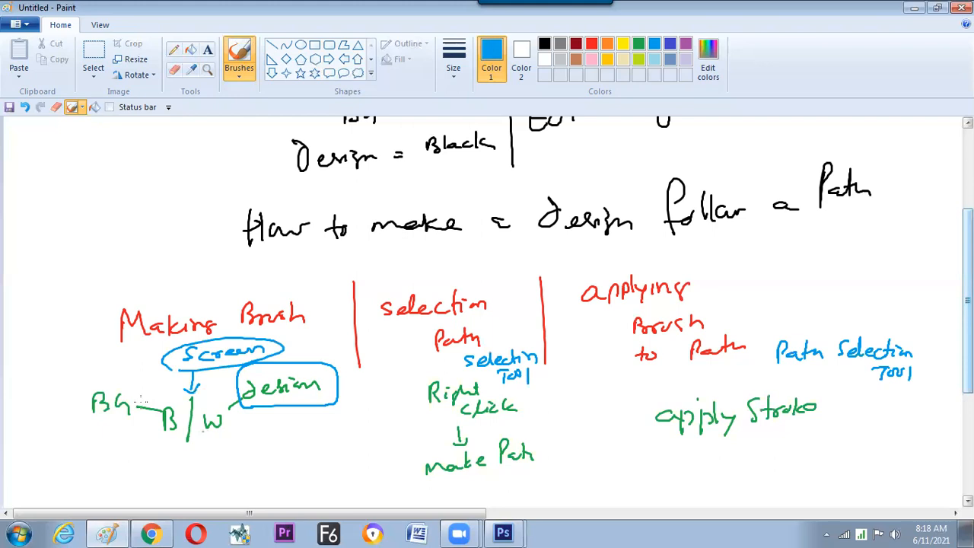
Cross out the BG–B link in blue, relink B to a "design" note below it, and link W to the word "Screen".
drag(144, 394, 124, 431)
mouse_move(134, 396)
mouse_down()
mouse_move(149, 412)
mouse_move(142, 448)
mouse_up()
drag(114, 449, 135, 452)
mouse_move(263, 432)
mouse_down()
mouse_move(263, 447)
mouse_move(335, 439)
mouse_up()
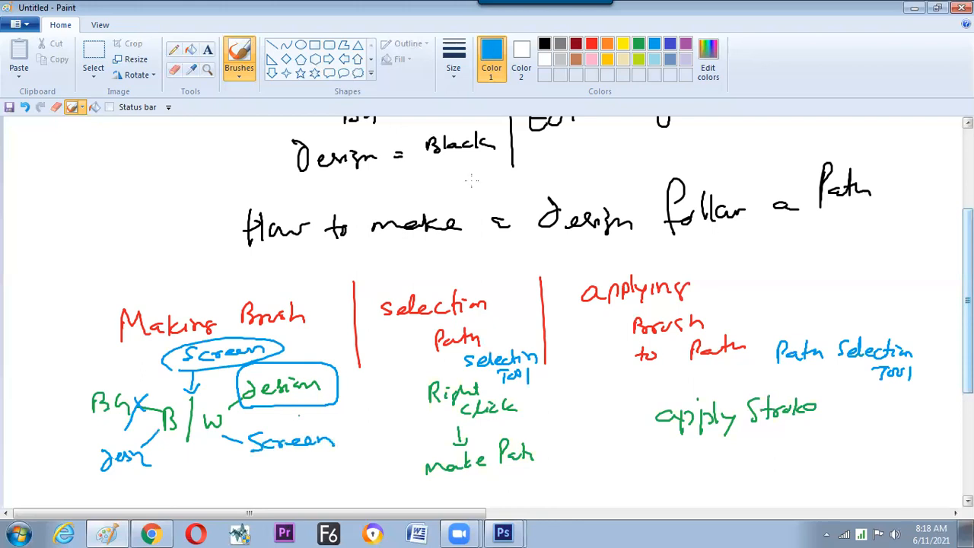
In red, cross out the green "design" and "BG" labels, tick the blue design note, and box the lower "Screen".
click(592, 44)
mouse_move(289, 357)
mouse_down()
mouse_move(321, 398)
mouse_move(277, 415)
mouse_up()
drag(122, 388, 102, 434)
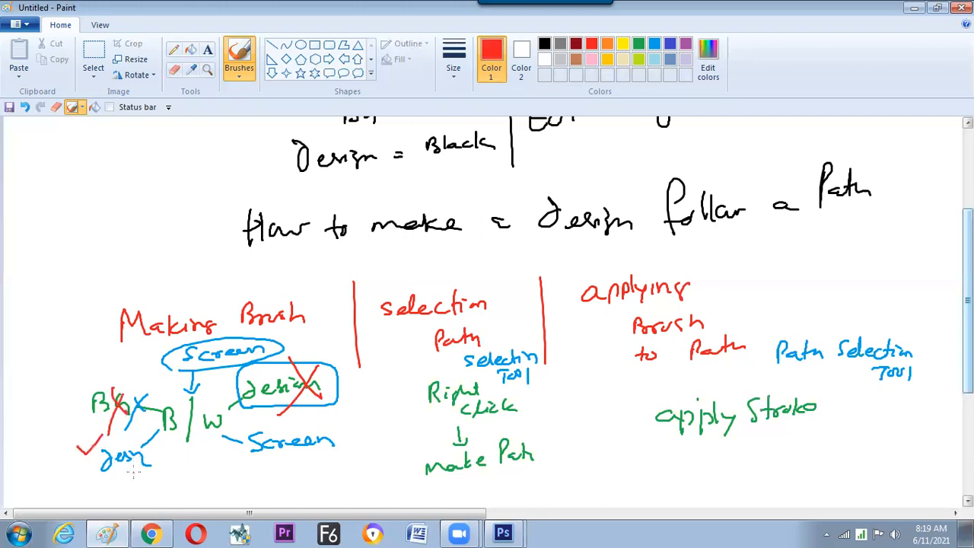
drag(244, 469, 340, 457)
drag(347, 424, 343, 458)
drag(346, 421, 248, 461)
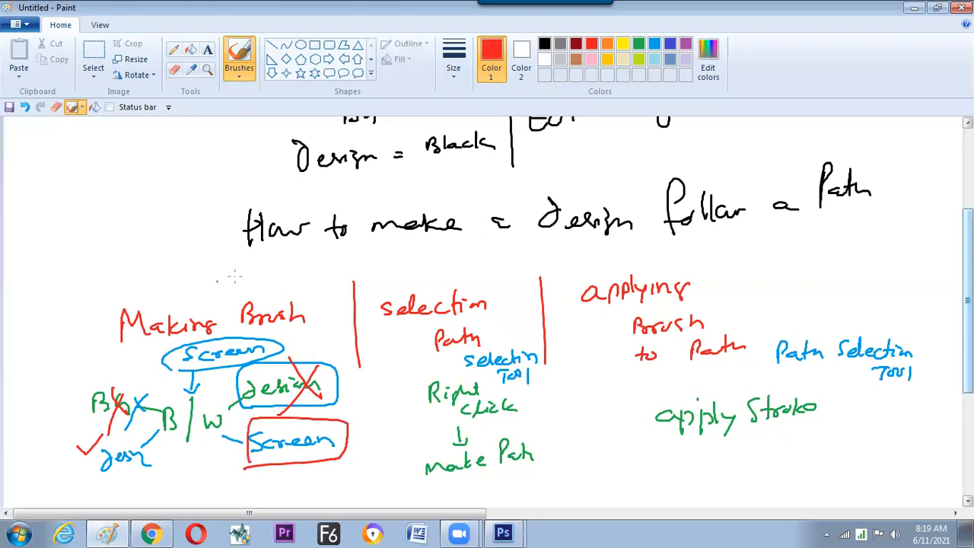
Switch to Photoshop and create a new document with the Default Photoshop Size preset, 7 × 5 inches at 72 pixels/inch.
key(alt+Tab)
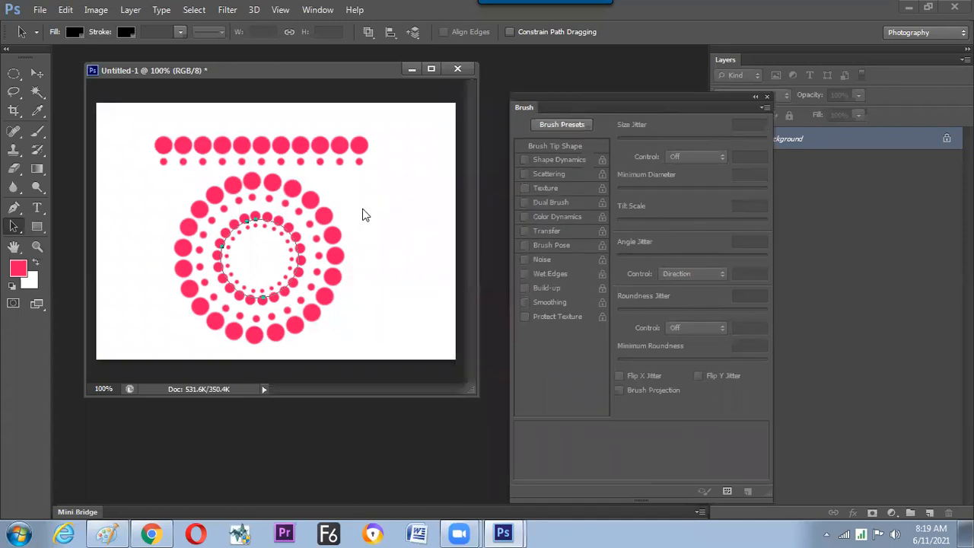
key(ctrl+n)
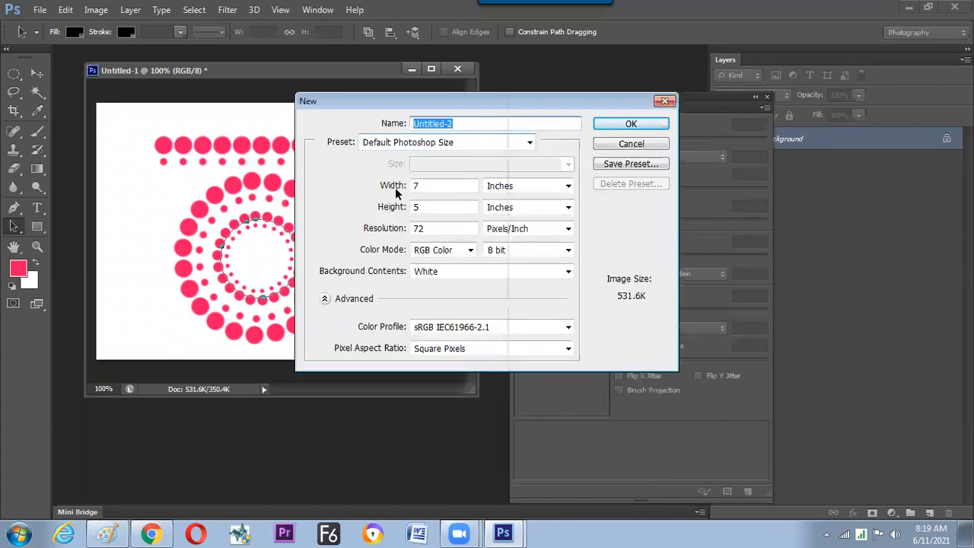
key(Return)
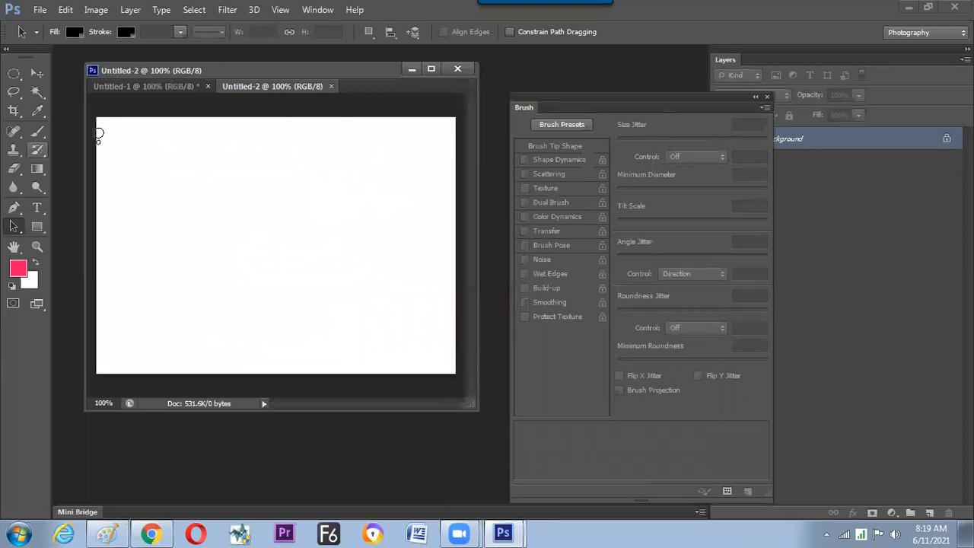
Lasso a small half-column profile near the canvas's upper-left corner and intersect it with a rectangular marquee to give it a straight right edge.
key(b)
click(14, 74)
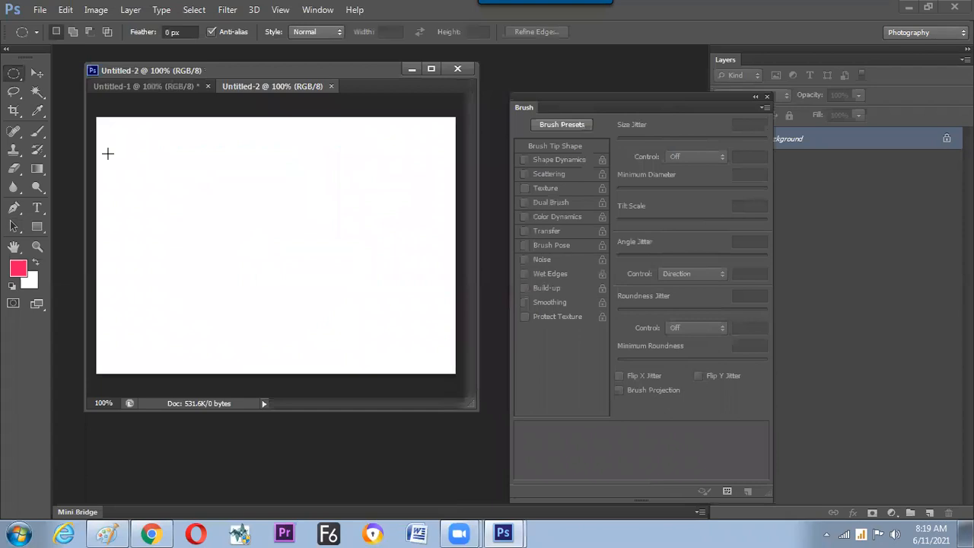
click(41, 133)
click(16, 91)
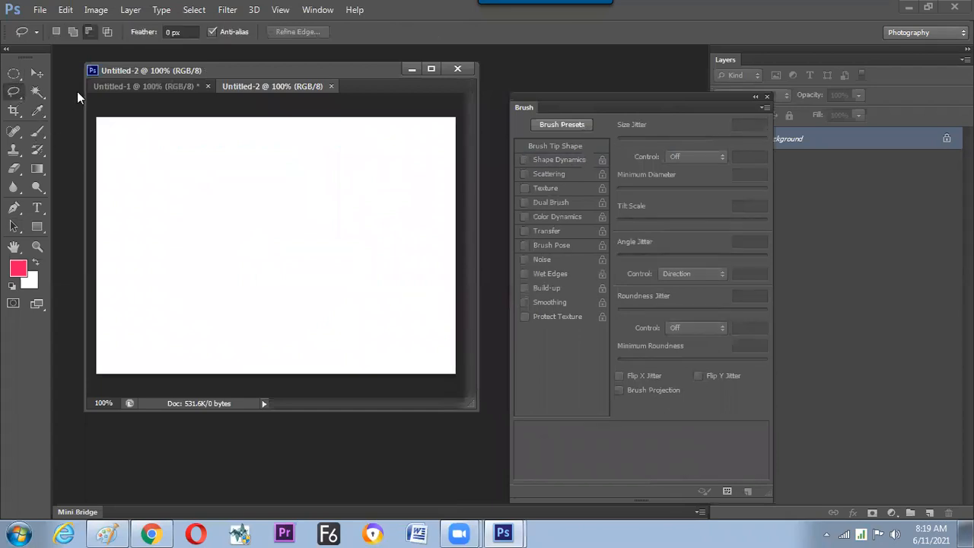
mouse_move(143, 140)
mouse_down()
mouse_move(134, 174)
mouse_move(157, 178)
mouse_move(152, 134)
mouse_move(146, 181)
mouse_up()
click(14, 74)
click(99, 70)
drag(124, 140, 143, 174)
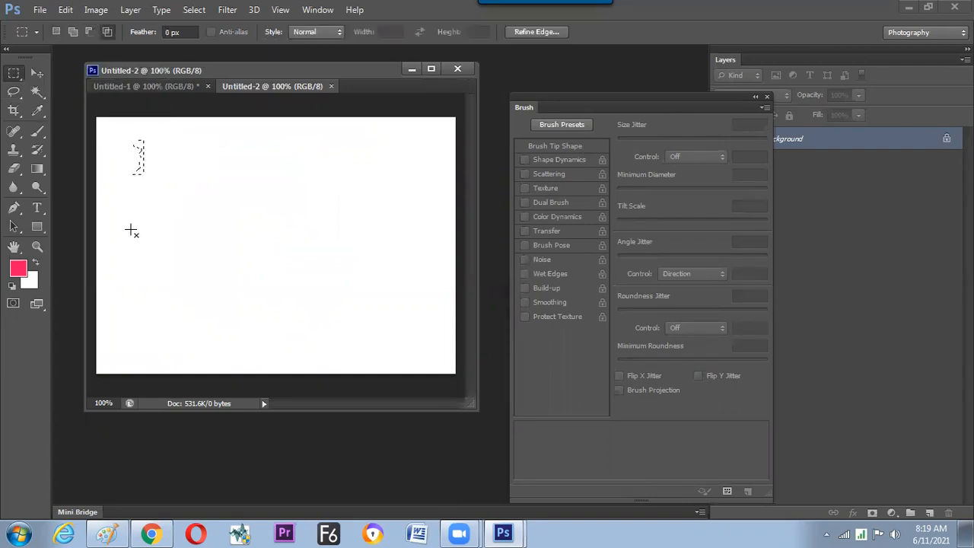
Reset the colours to default black and white and fill the half-column selection with black.
click(13, 288)
key(alt+BackSpace)
key(ctrl+d)
Transform the selection, flipping it horizontally about the half-column's straight edge, and fill it with black to complete a symmetrical column, leaving nothing selected.
key(alt+s)
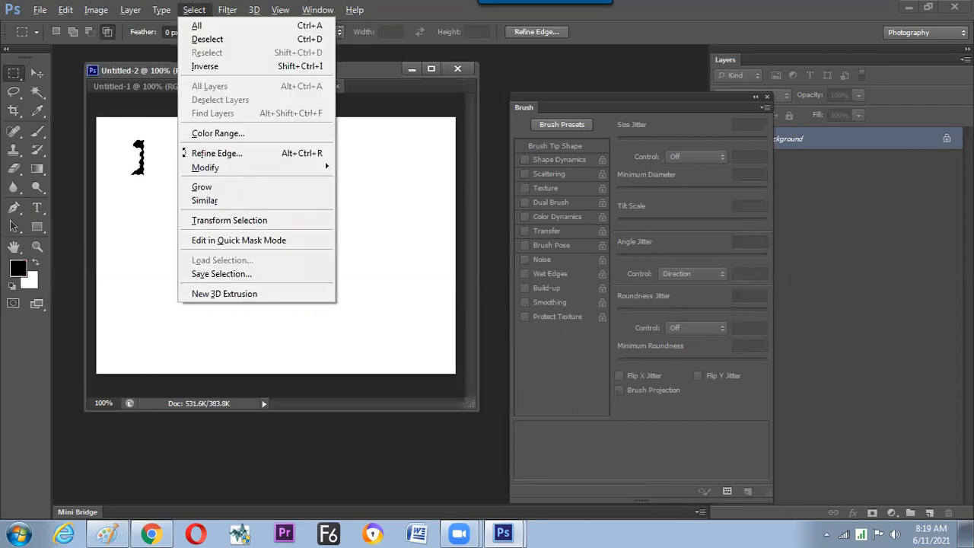
key(t)
key(ctrl+plus)
drag(132, 181, 310, 250)
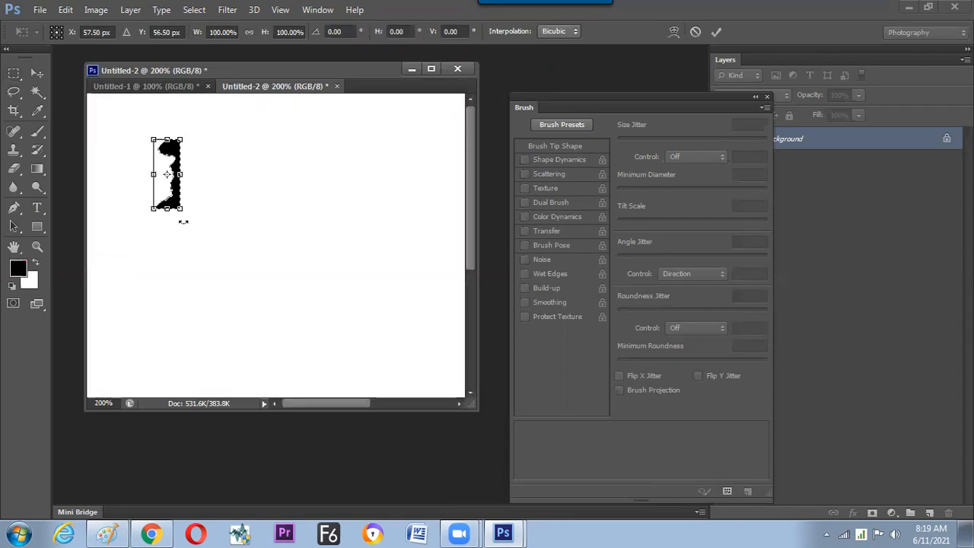
right_click(211, 294)
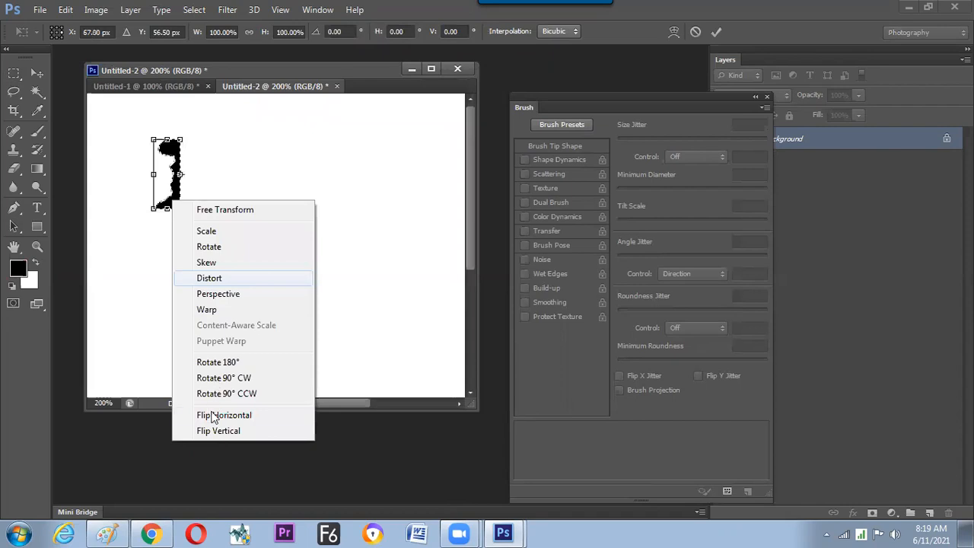
click(209, 414)
key(Return)
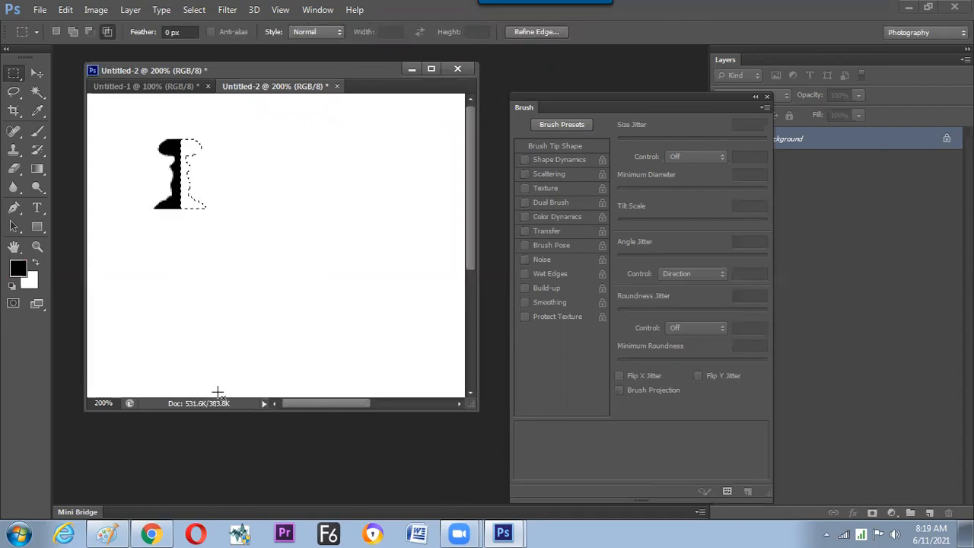
key(ctrl+d)
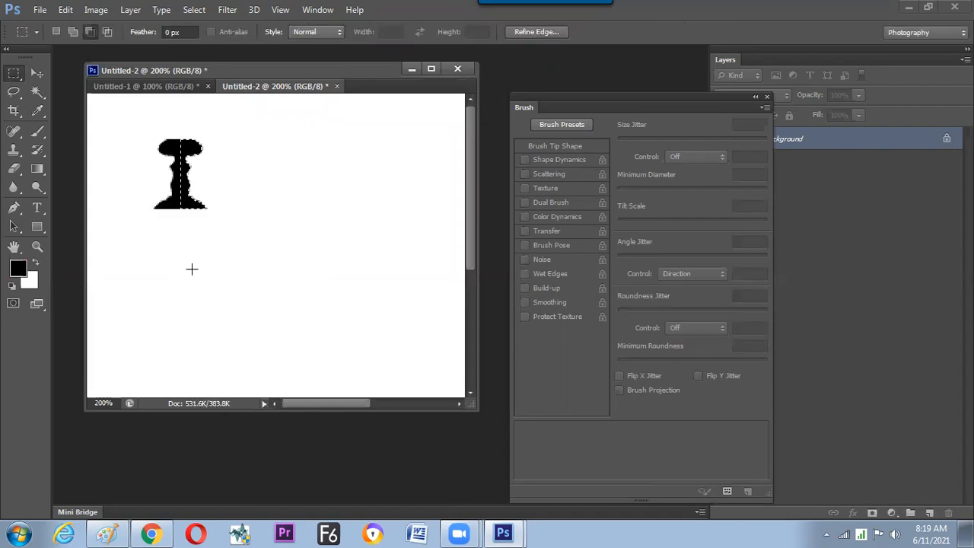
Define the black column as a brush preset and fill the canvas with white to clear it.
click(67, 16)
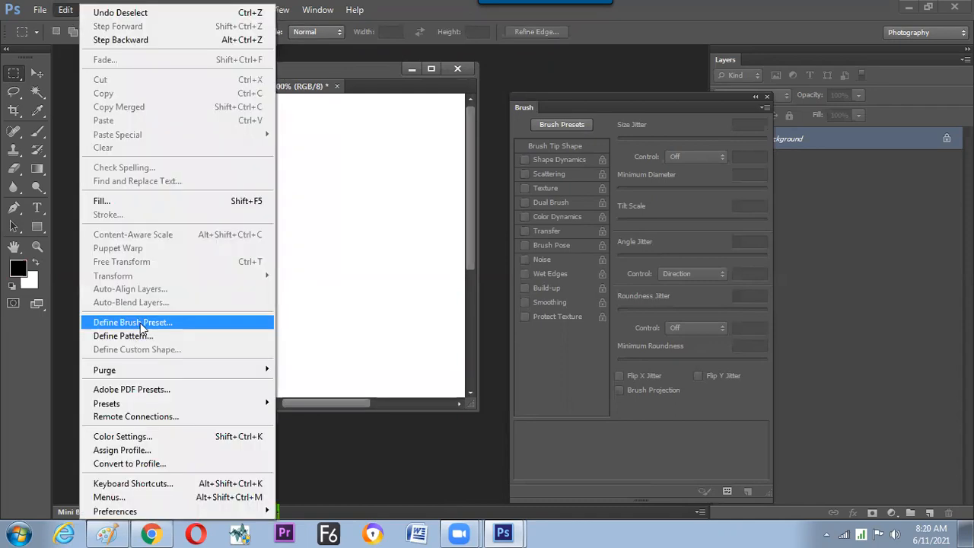
click(617, 182)
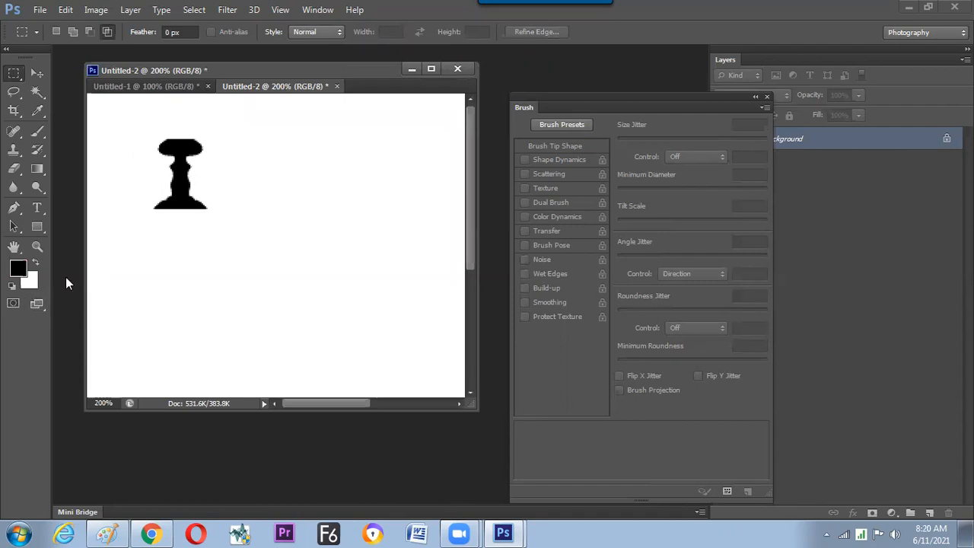
key(ctrl+BackSpace)
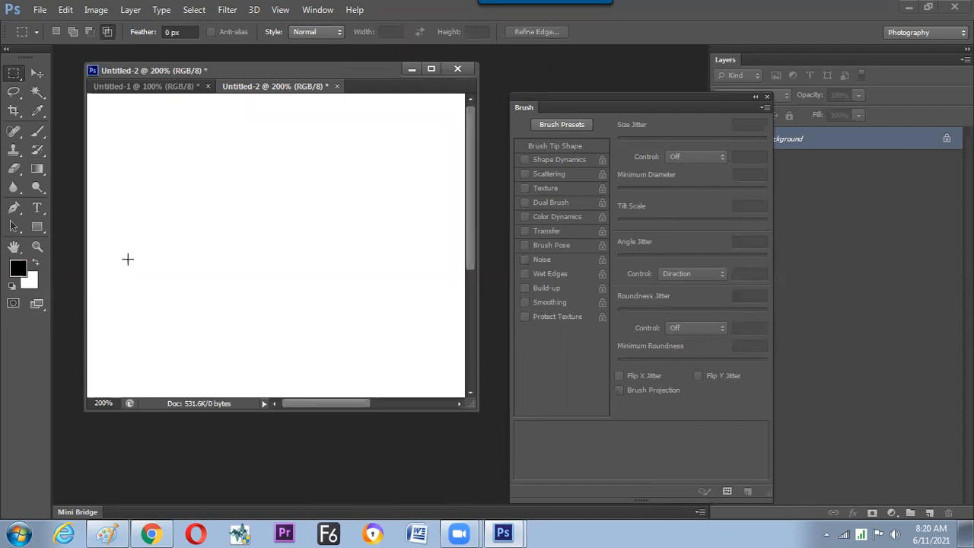
Activate the Brush tool and choose the new 49 px column brush.
key(ctrl+minus)
key(ctrl+minus)
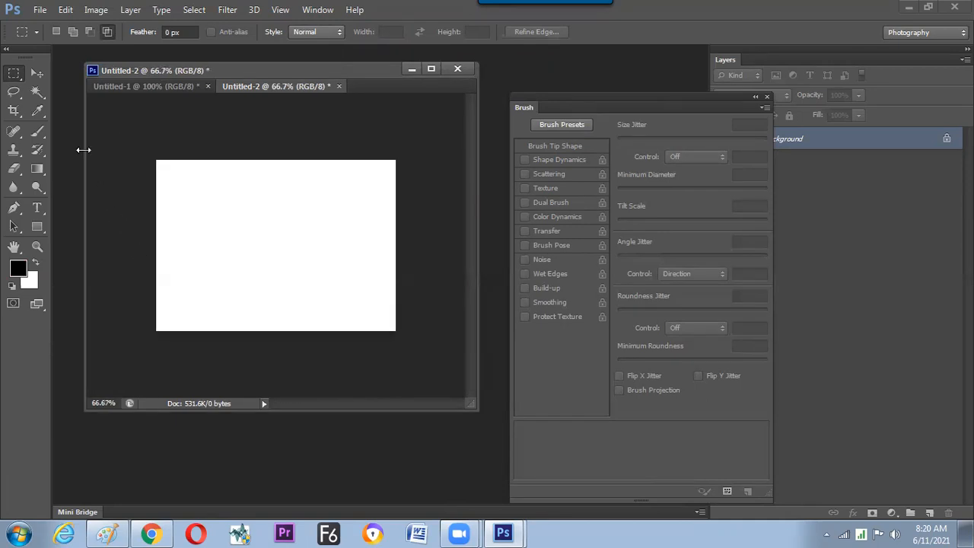
click(38, 133)
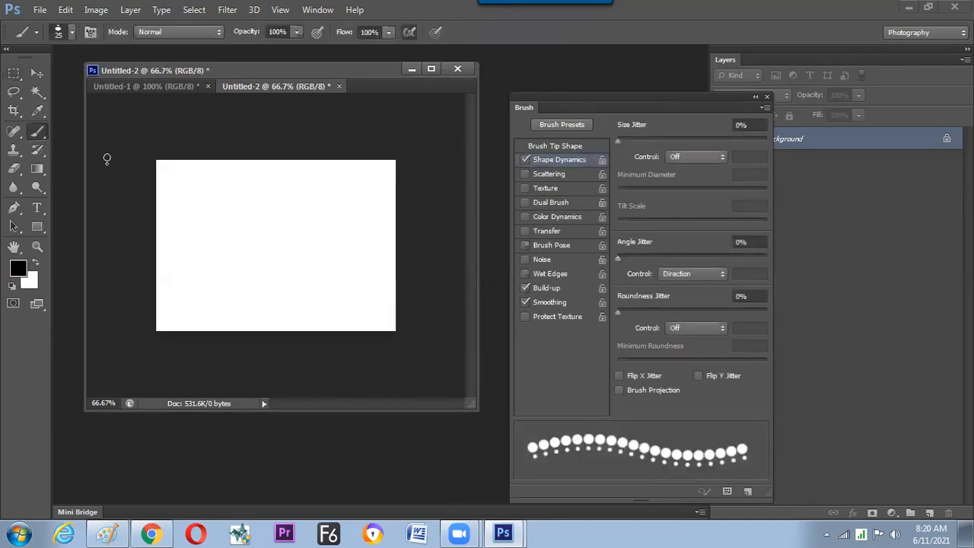
right_click(297, 210)
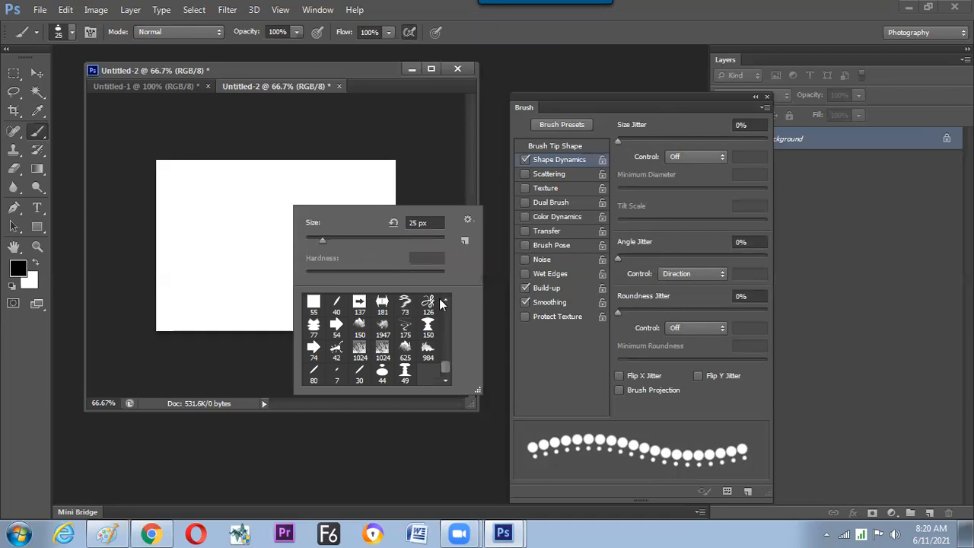
click(405, 371)
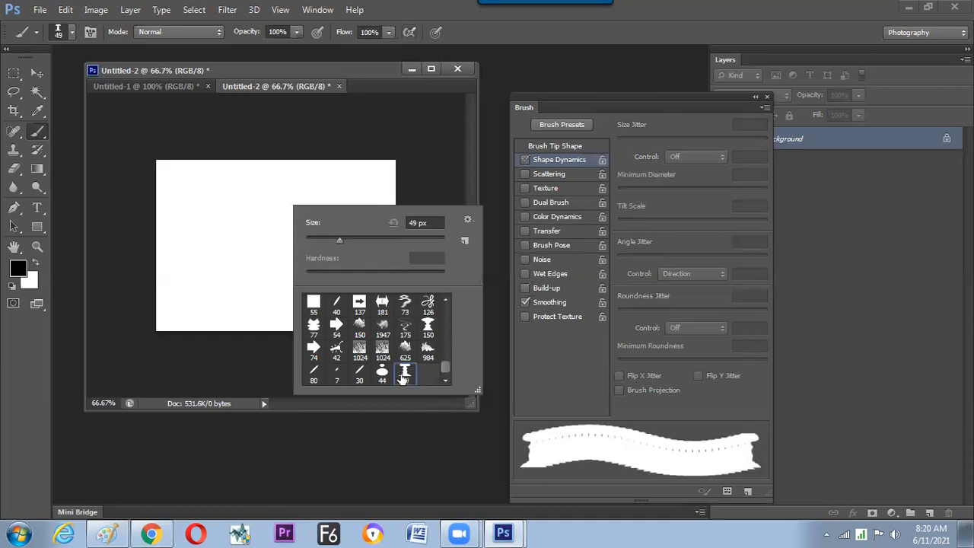
Set the column brush's tip spacing to 100%.
click(559, 153)
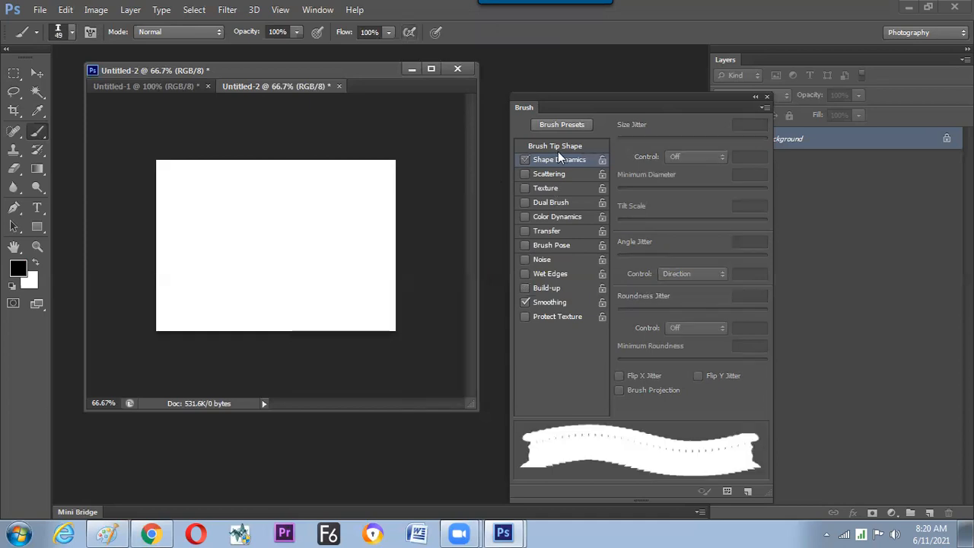
click(571, 146)
drag(639, 382, 678, 382)
click(755, 361)
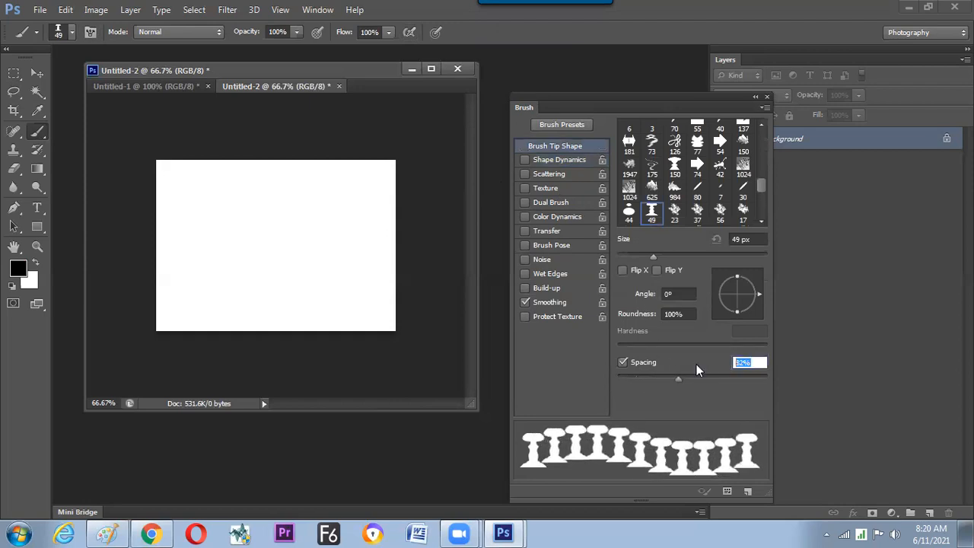
text(100)
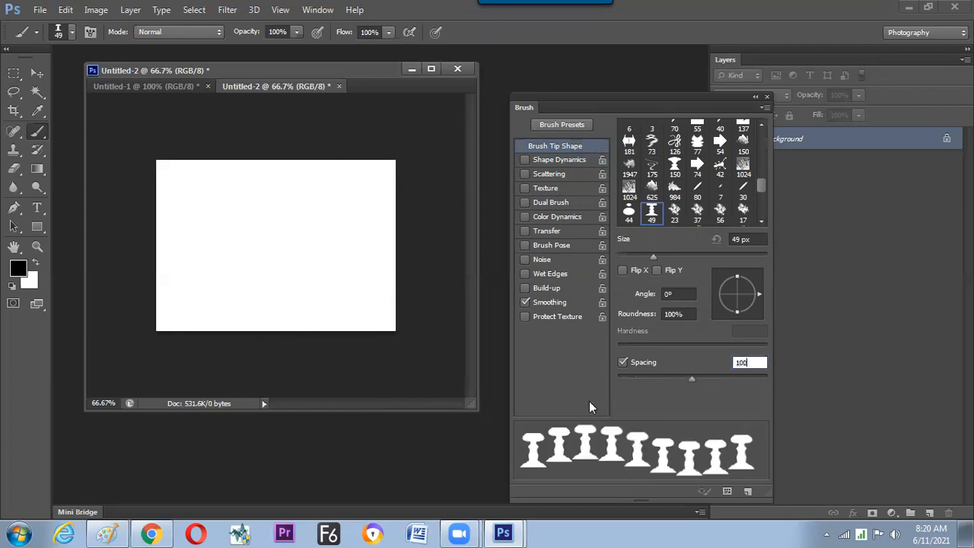
Try the column brush in horizontal strokes across the upper part of the canvas and undo them.
drag(174, 185, 352, 189)
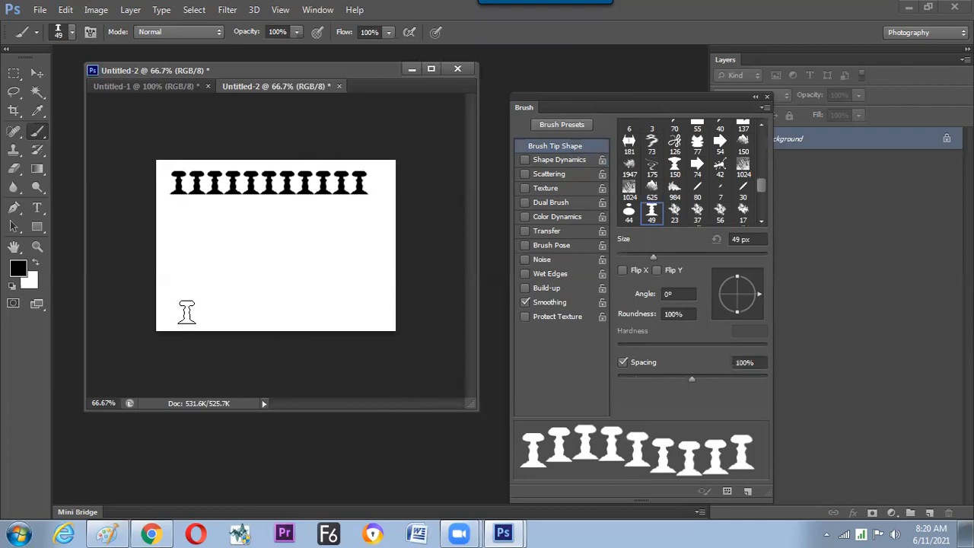
key(ctrl+z)
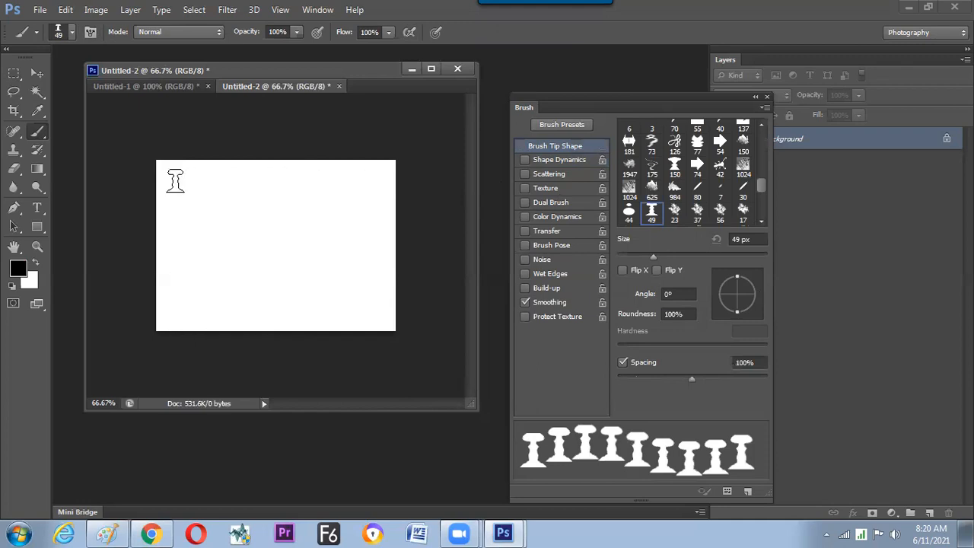
key(ctrl+z)
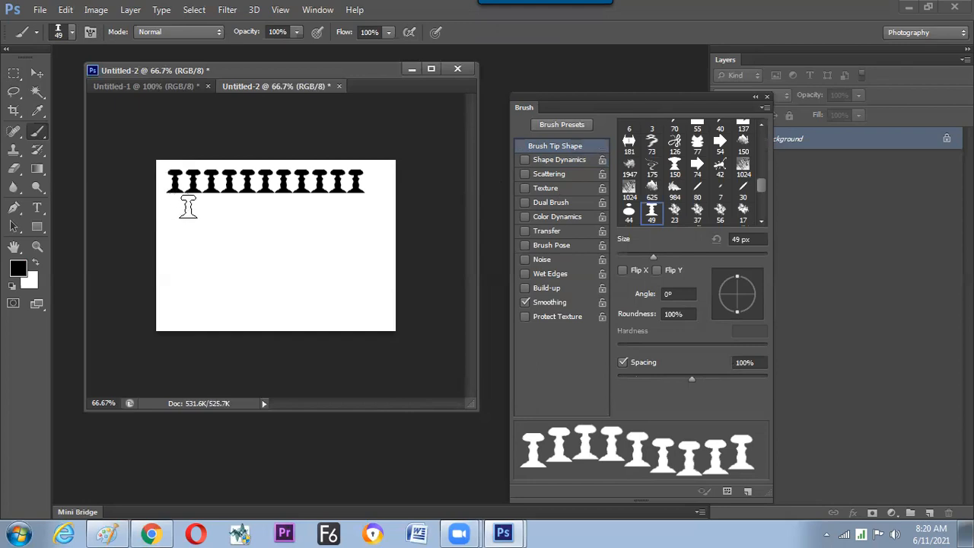
key(ctrl+z)
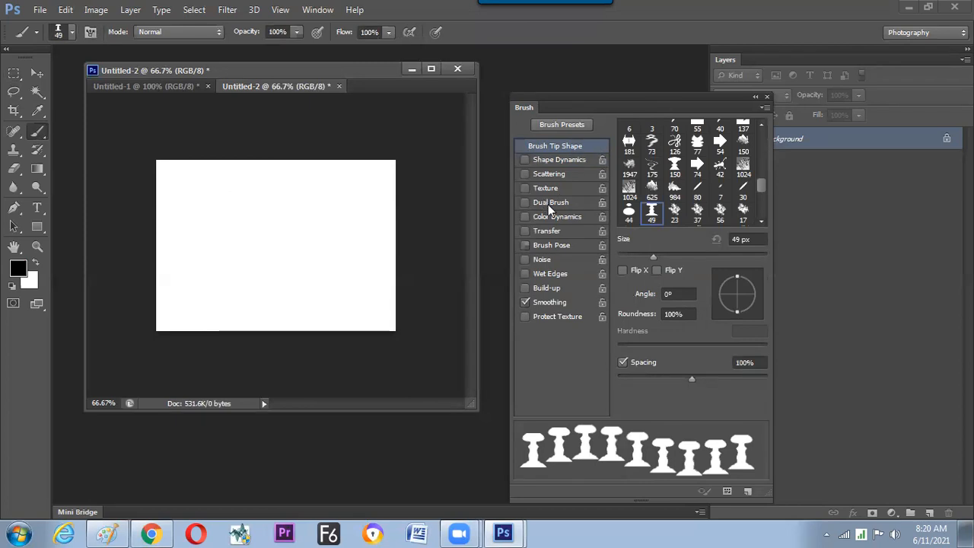
Enable Shape Dynamics with Direction angle control for the column brush, test it with a freehand spiral stroke, and undo the stroke.
click(525, 160)
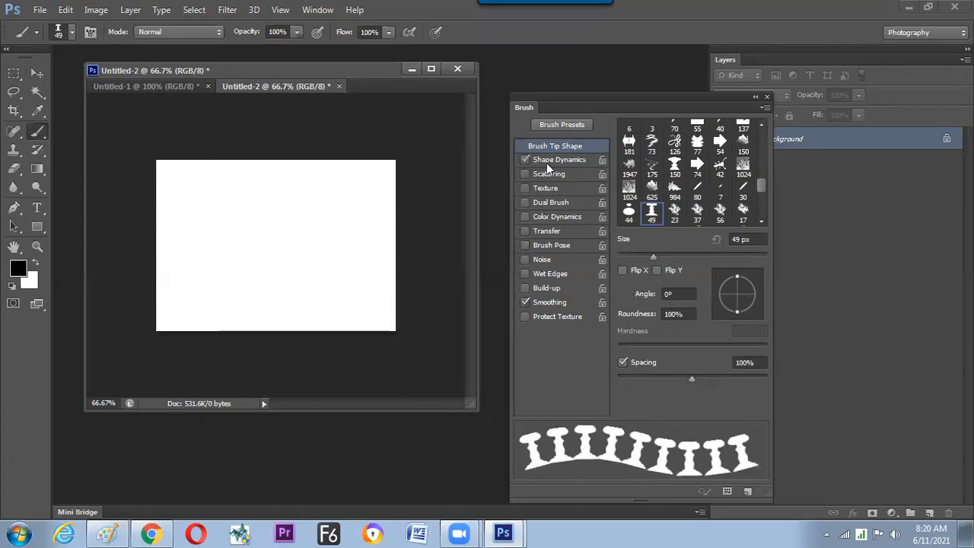
click(559, 163)
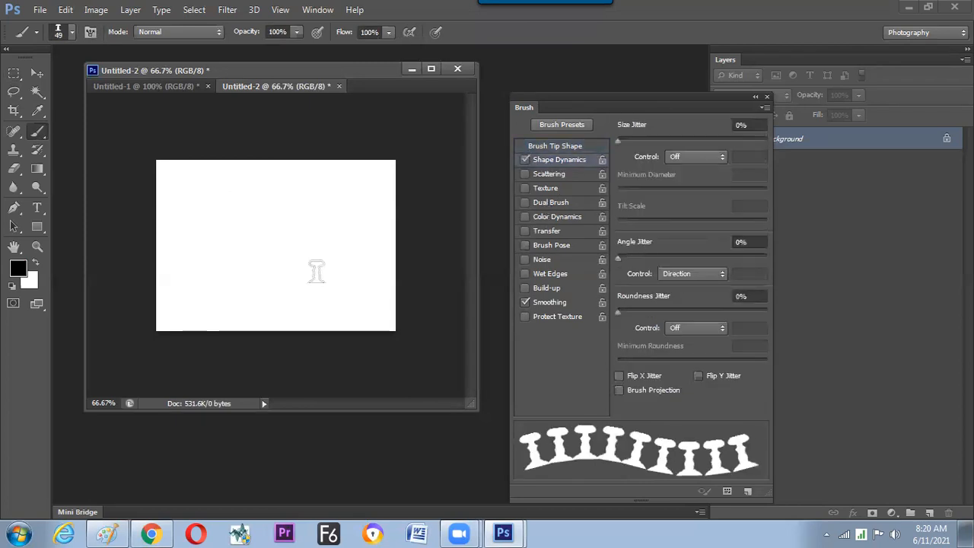
mouse_move(245, 184)
mouse_down()
mouse_move(202, 257)
mouse_move(249, 221)
mouse_up()
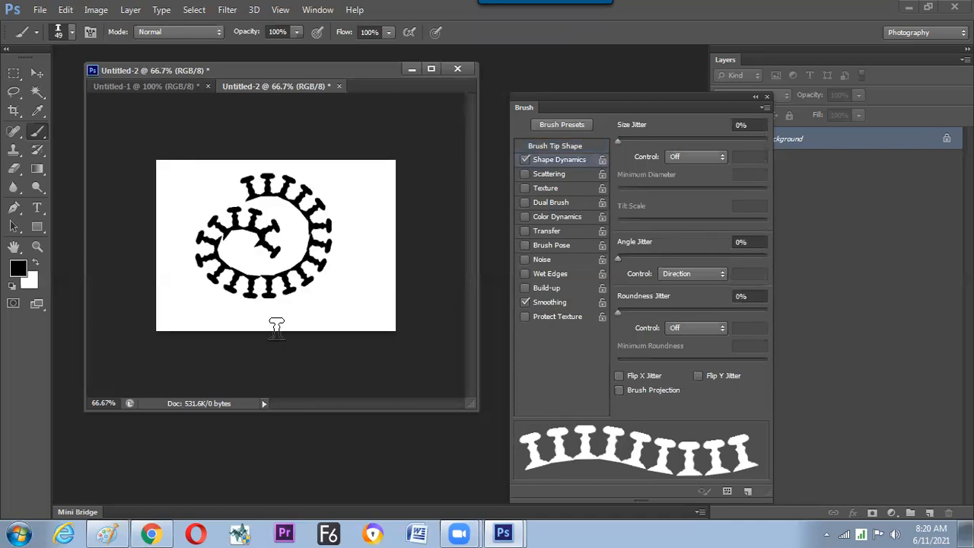
key(ctrl+z)
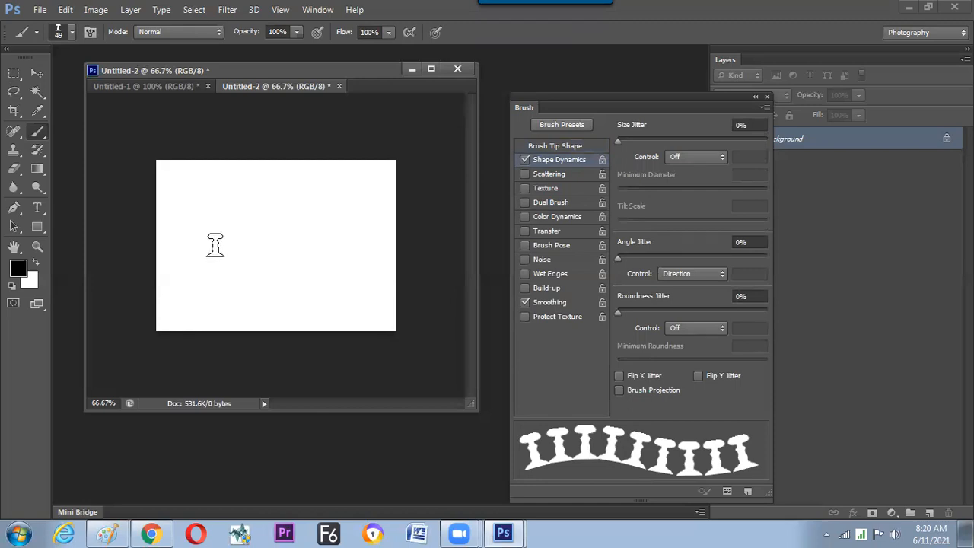
Test the column brush with a freehand wavy stroke across the canvas and undo it.
drag(199, 213, 335, 245)
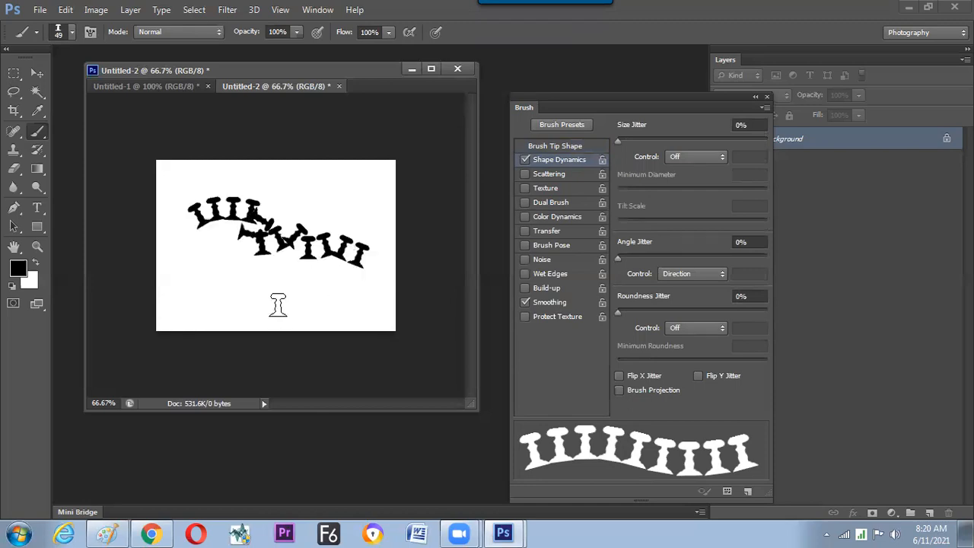
key(ctrl+z)
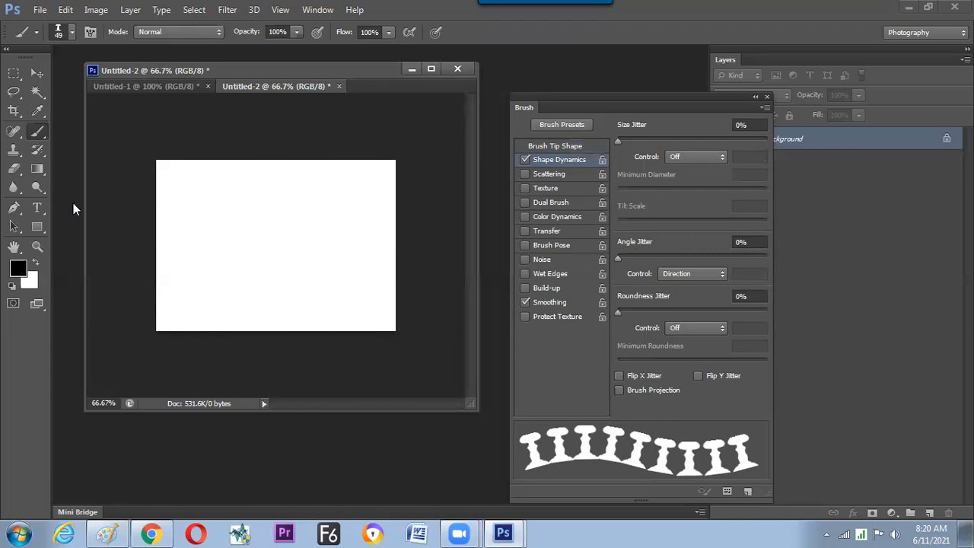
Make a tall, narrow rectangular selection near the canvas's left edge and fill it with black.
click(14, 74)
drag(180, 203, 190, 244)
key(alt+BackSpace)
key(ctrl+plus)
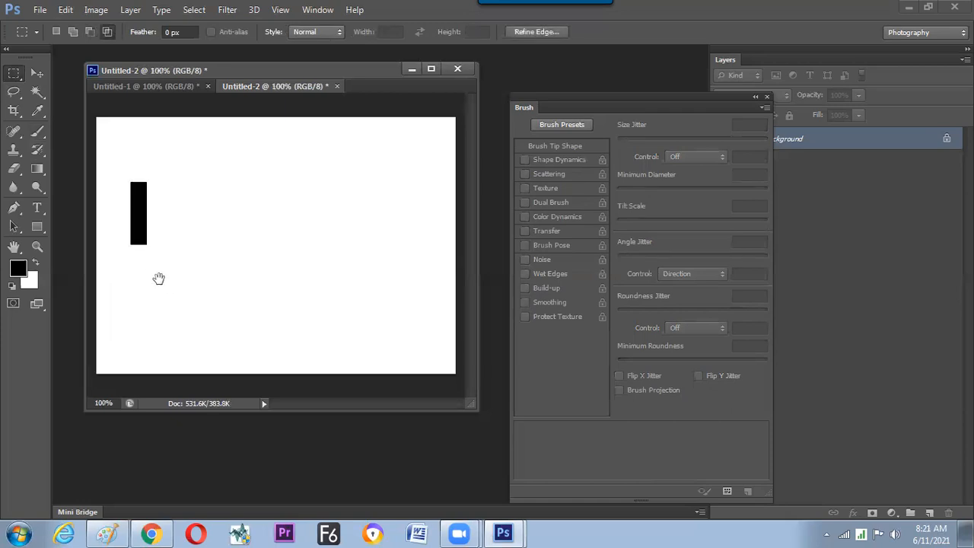
Choose a hard round brush, reduce it to 5 px, and paint a stem with two wavy side strands on top of the black rectangle.
click(39, 132)
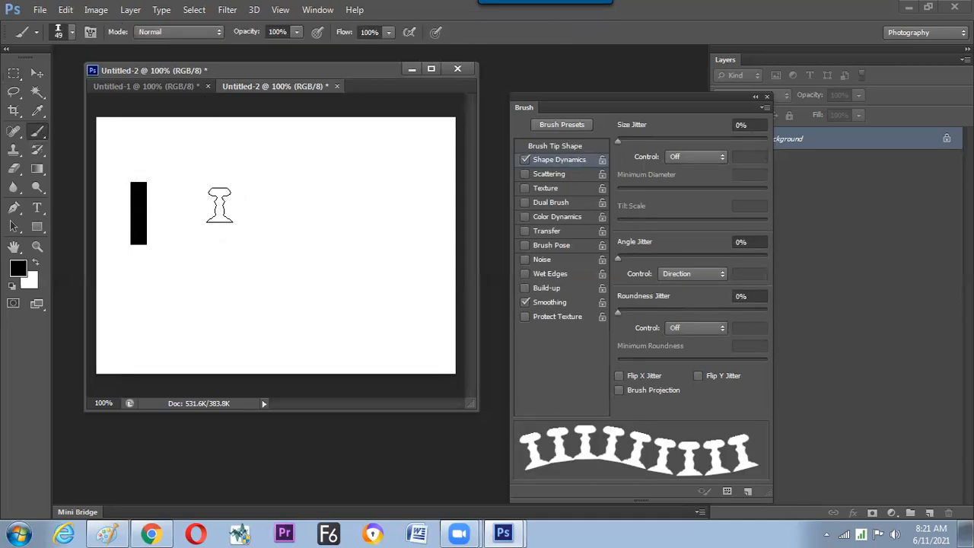
right_click(219, 203)
scroll(385, 316, up, 5)
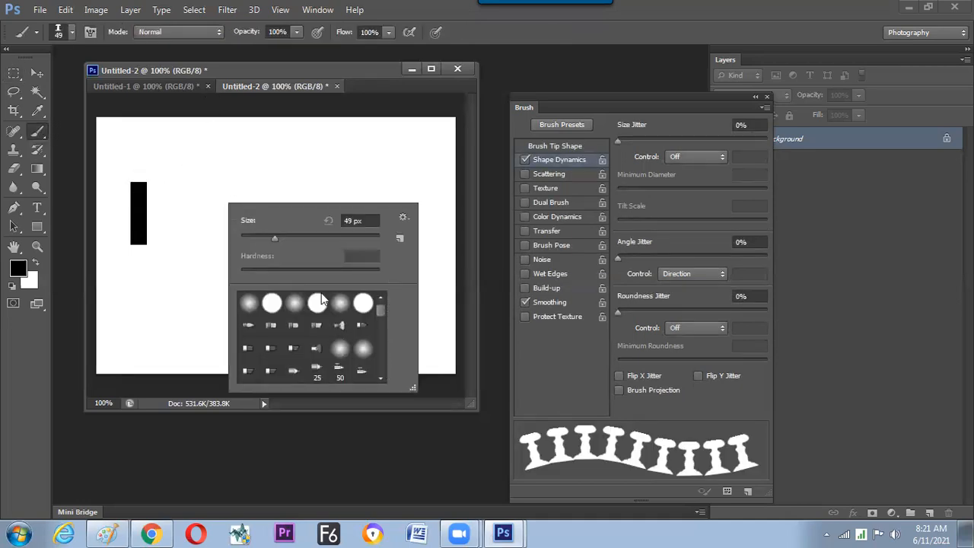
double_click(279, 304)
key(bracketleft)
key(bracketleft)
key(bracketleft)
key(bracketleft)
key(bracketleft)
key(bracketleft)
key(bracketleft)
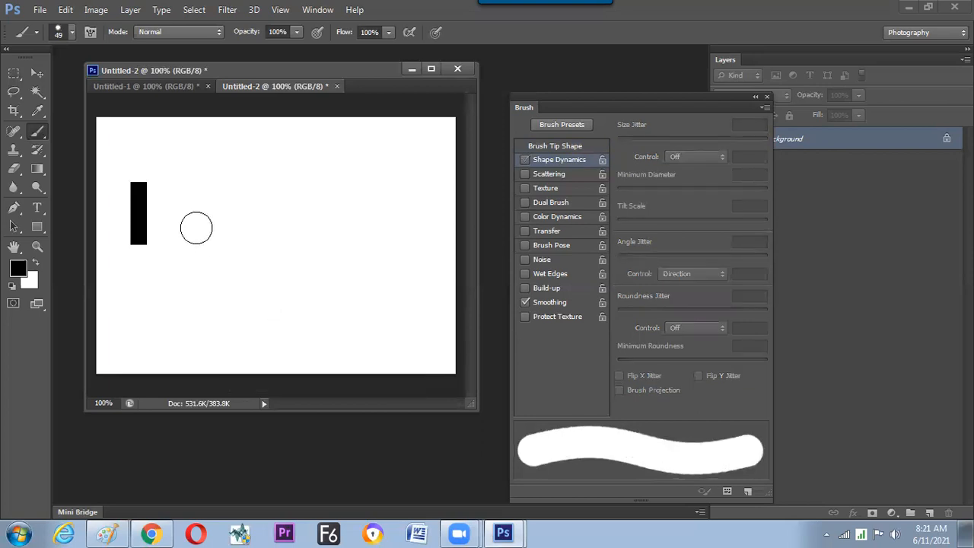
key(bracketleft)
key(bracketleft)
key(bracketleft)
key(bracketleft)
key(bracketleft)
key(bracketleft)
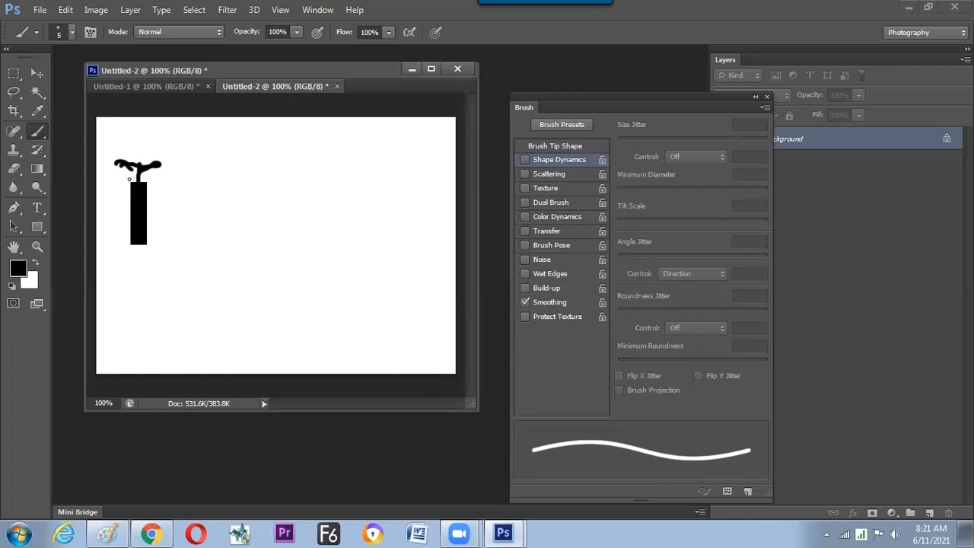
Define the black firecracker drawing as a new brush preset.
key(v)
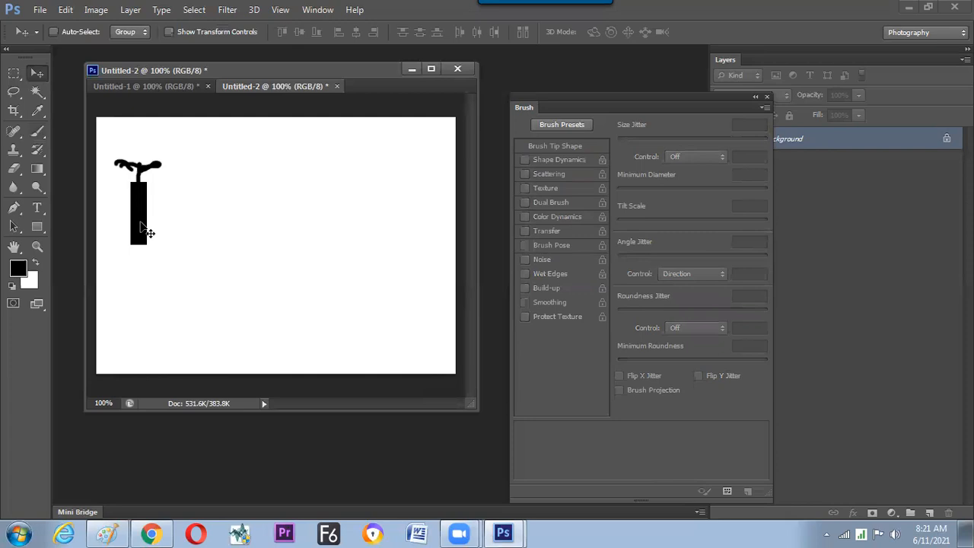
click(66, 10)
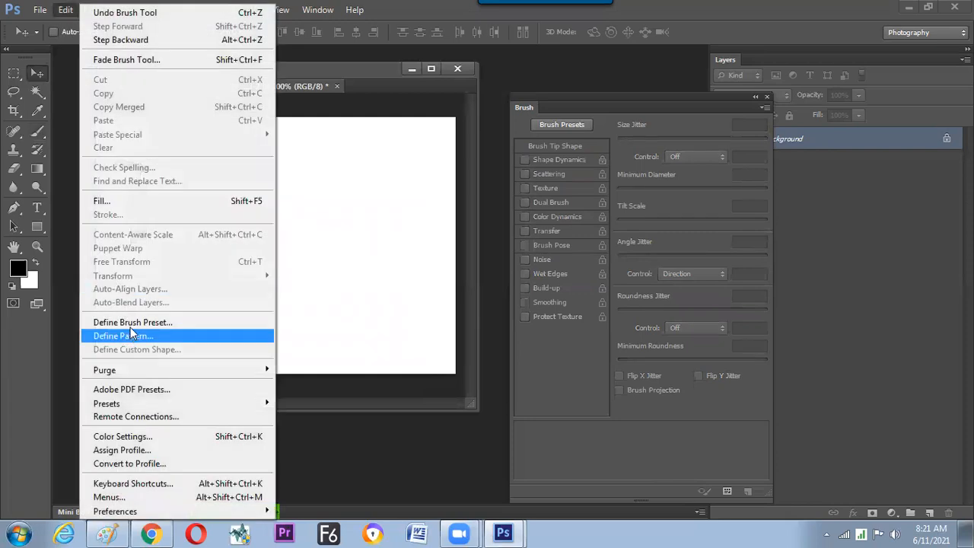
click(130, 322)
click(631, 183)
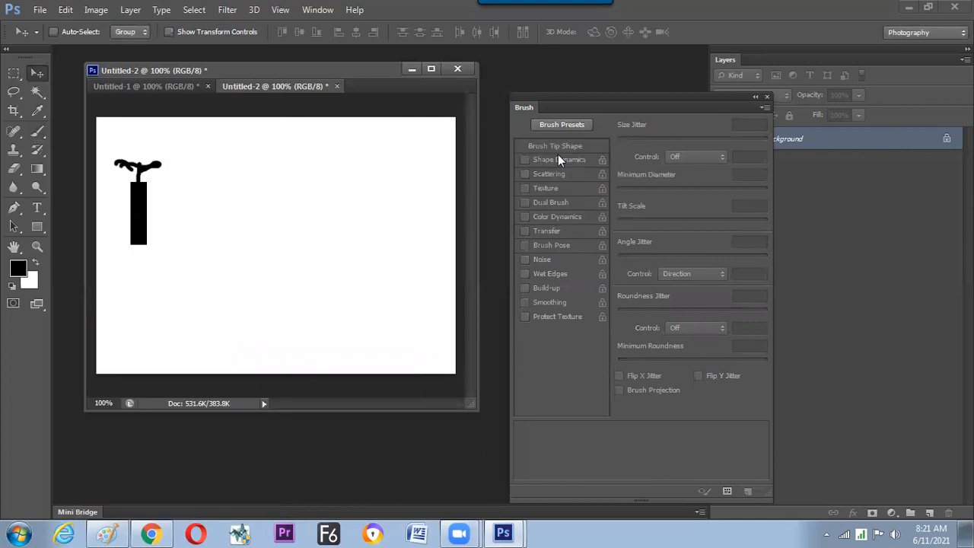
Activate the Brush tool and select the new 121 px firecracker brush tip.
click(37, 130)
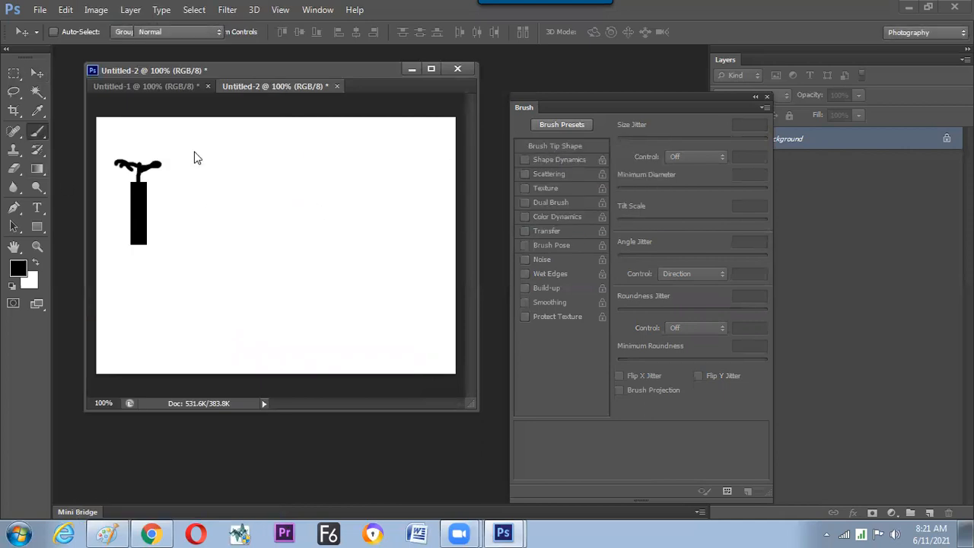
click(555, 145)
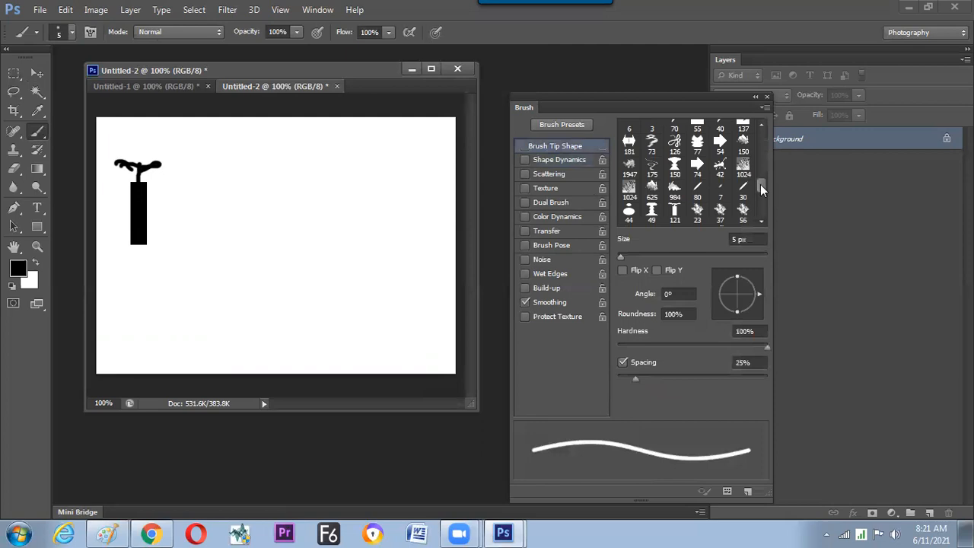
drag(762, 187, 761, 207)
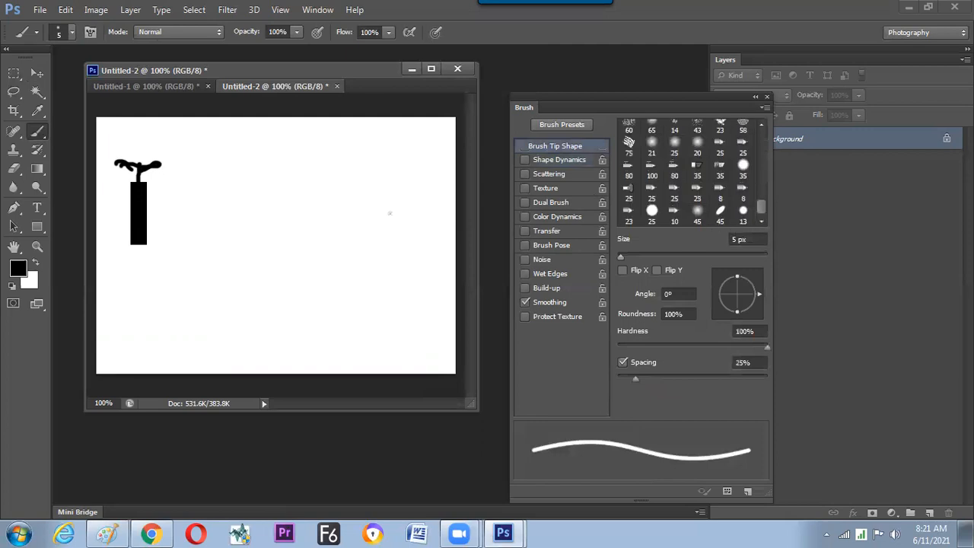
right_click(415, 316)
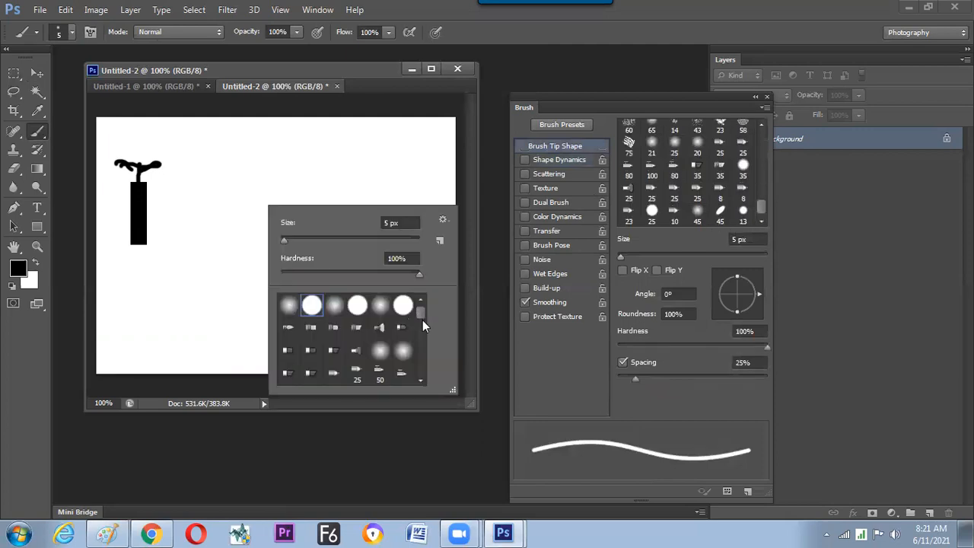
drag(422, 319, 414, 365)
click(403, 373)
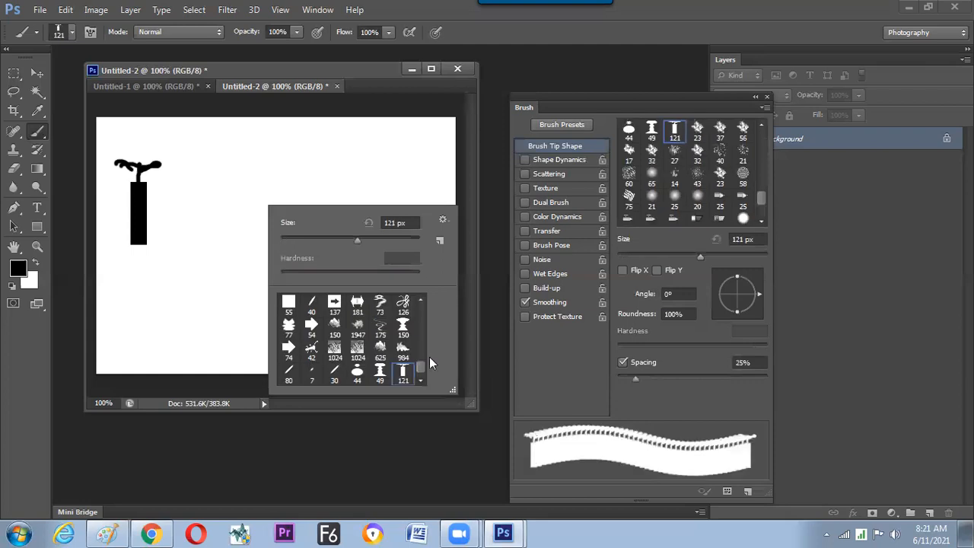
Set the firecracker brush's tip spacing to 64%.
click(652, 378)
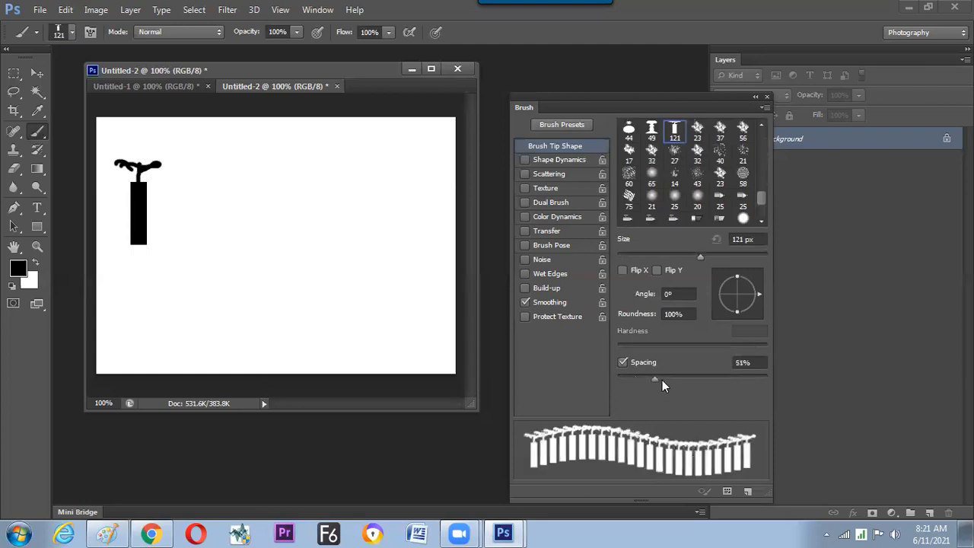
click(663, 380)
click(663, 379)
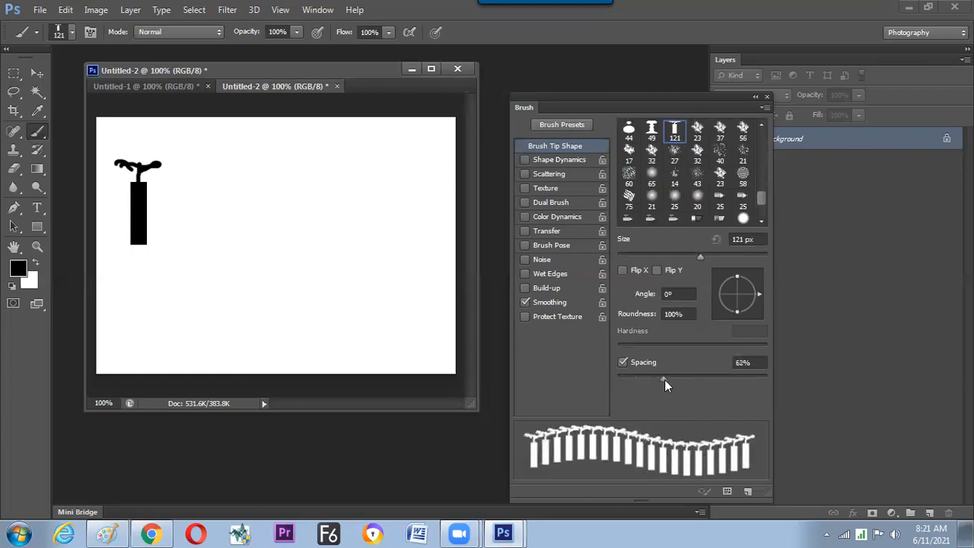
click(664, 380)
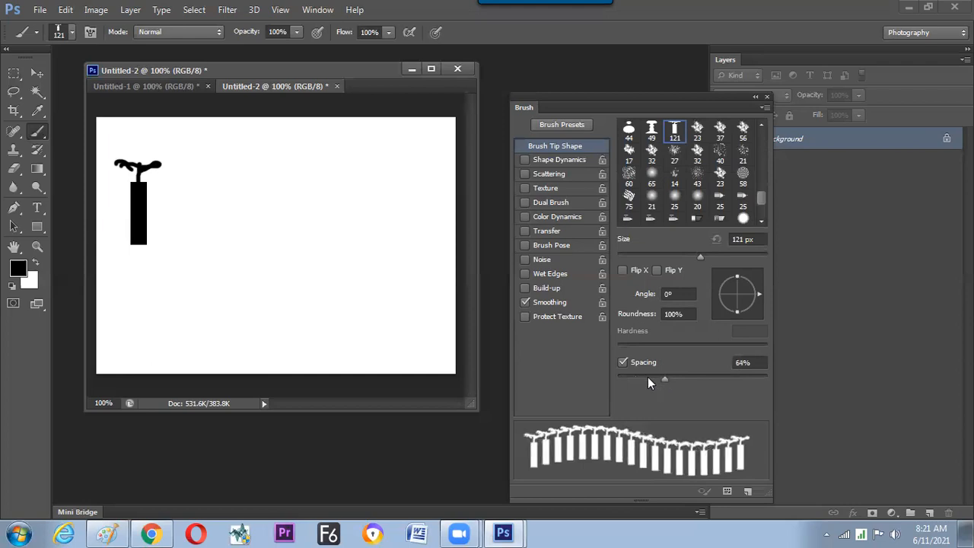
Set the foreground colour to bright red.
click(18, 269)
text(255)
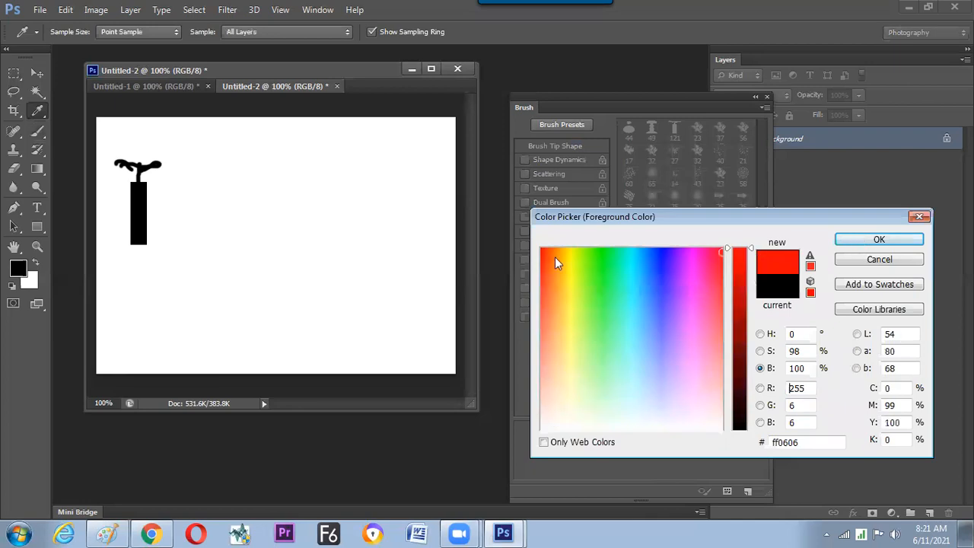
click(879, 239)
Reduce the firecracker brush's size to 50 px.
key(bracketleft)
key(bracketleft)
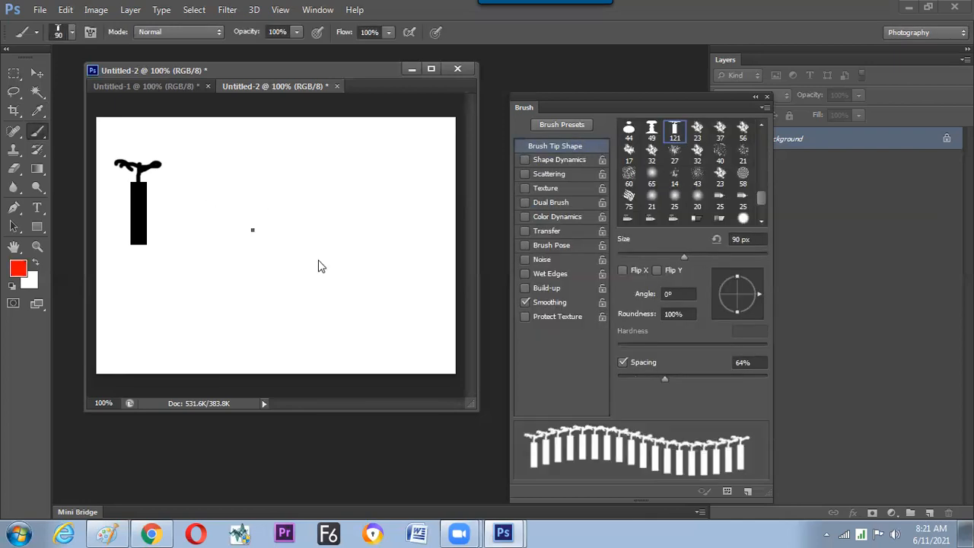
right_click(252, 229)
drag(324, 263, 298, 262)
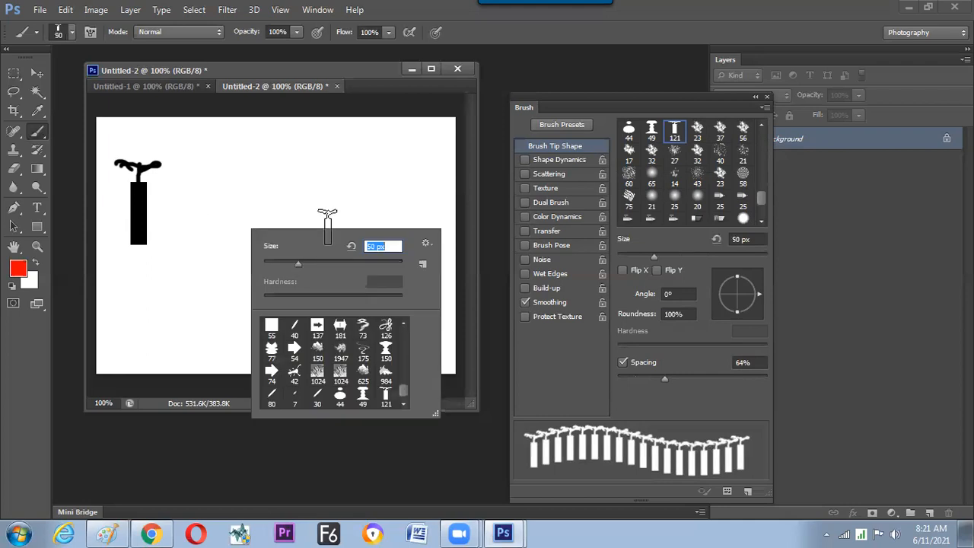
Try the firecracker brush in two horizontal strokes and one curved stroke, undoing each of them.
drag(174, 227, 394, 225)
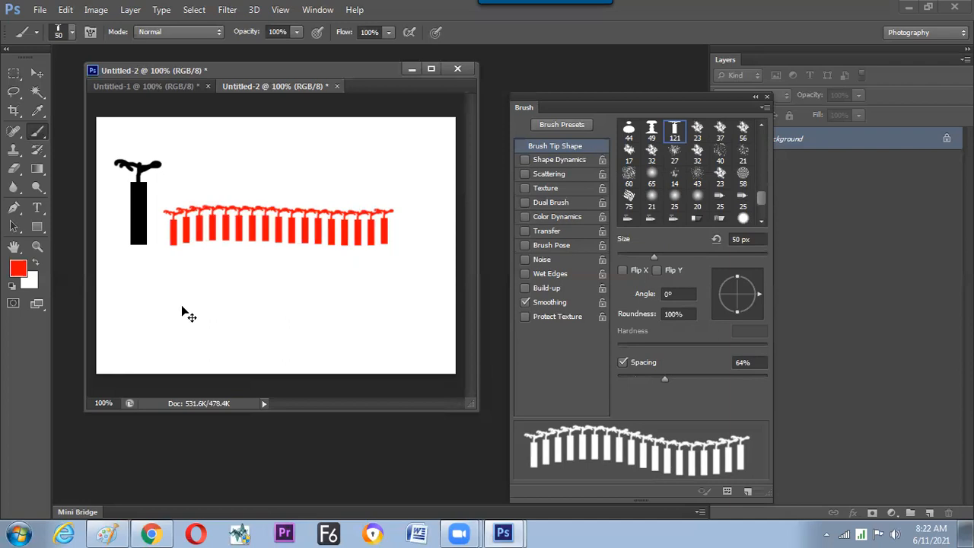
key(ctrl+z)
mouse_move(145, 280)
mouse_down()
mouse_move(327, 284)
mouse_move(401, 273)
mouse_up()
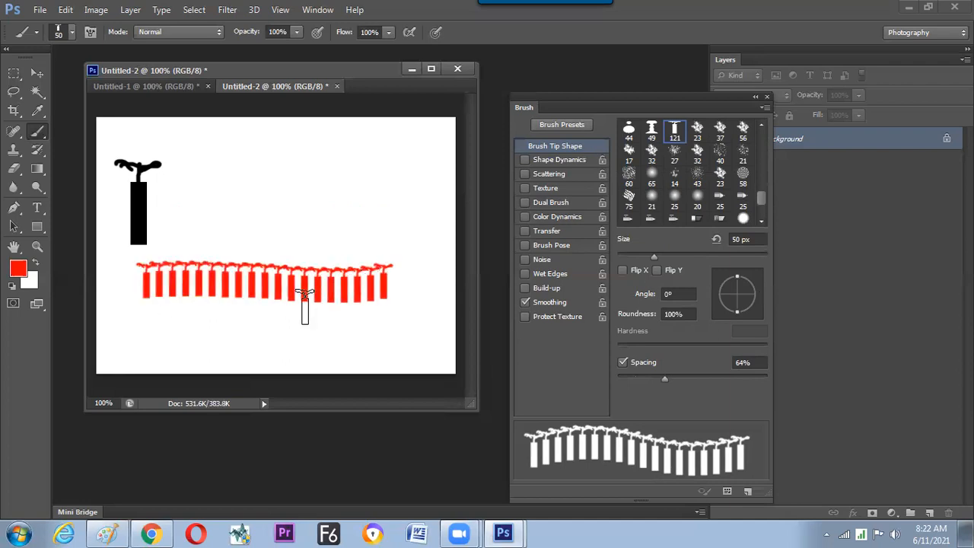
key(ctrl+z)
mouse_move(203, 200)
mouse_down()
mouse_move(192, 283)
mouse_move(278, 305)
mouse_up()
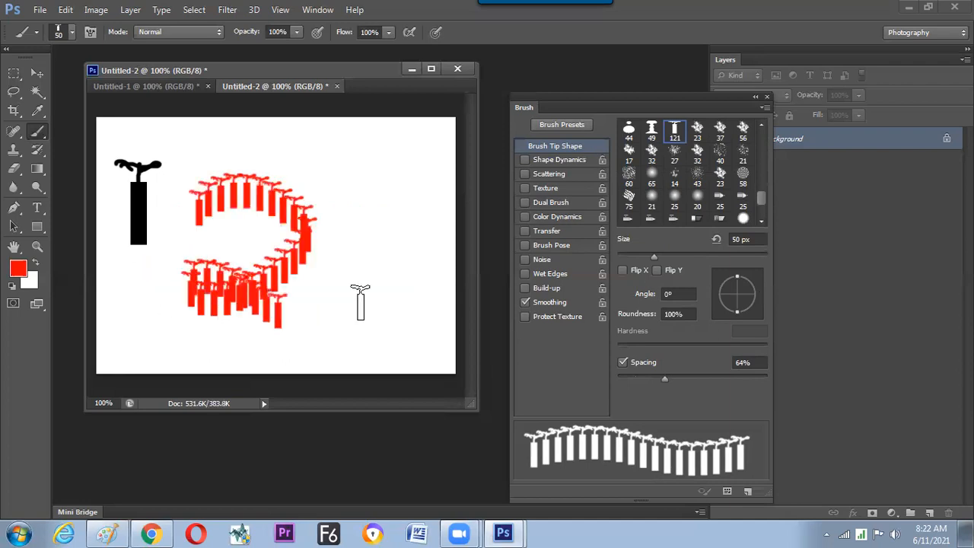
key(ctrl+z)
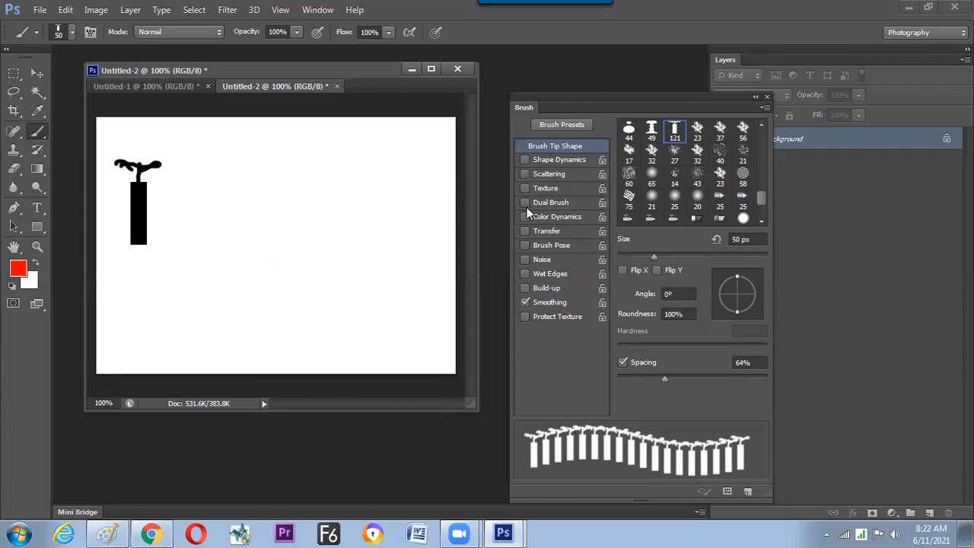
Enable Shape Dynamics with Direction angle control for the firecracker brush, test it with a looping stroke, and undo the stroke.
click(524, 161)
click(557, 161)
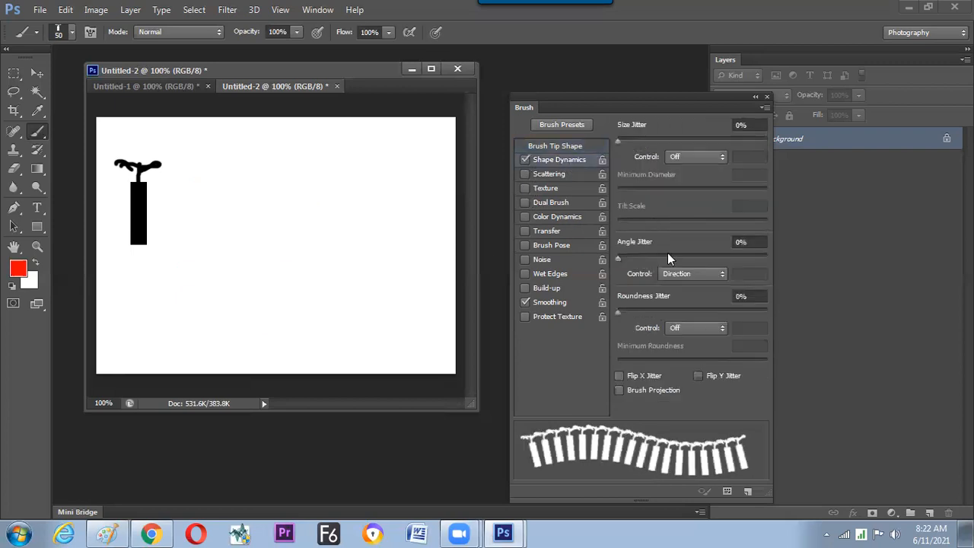
mouse_move(180, 196)
mouse_down()
mouse_move(270, 271)
mouse_move(195, 239)
mouse_move(289, 279)
mouse_move(358, 272)
mouse_move(347, 285)
mouse_up()
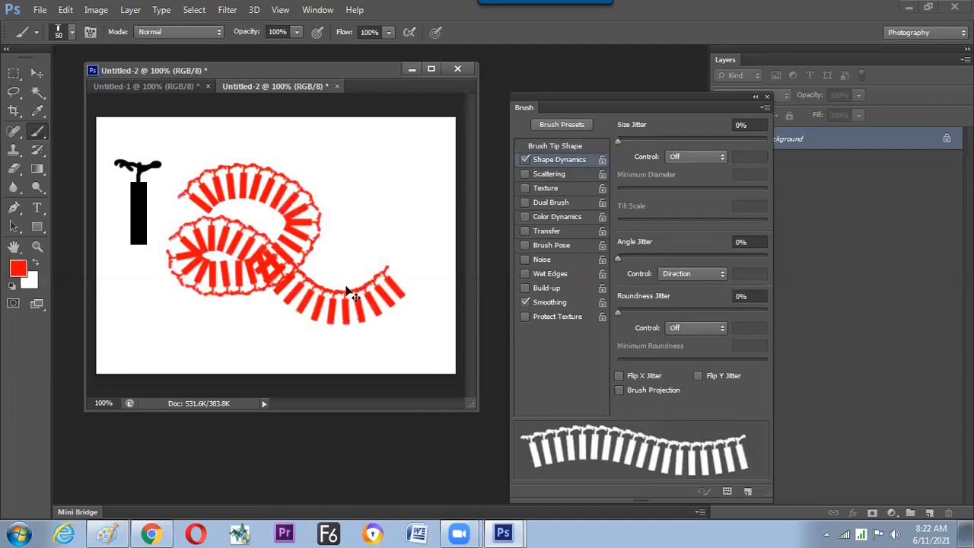
key(ctrl+z)
Paint a straight horizontal row of red firecrackers, and paint a mirrored row directly above it with the brush tip's Flip Y enabled.
drag(165, 289, 430, 295)
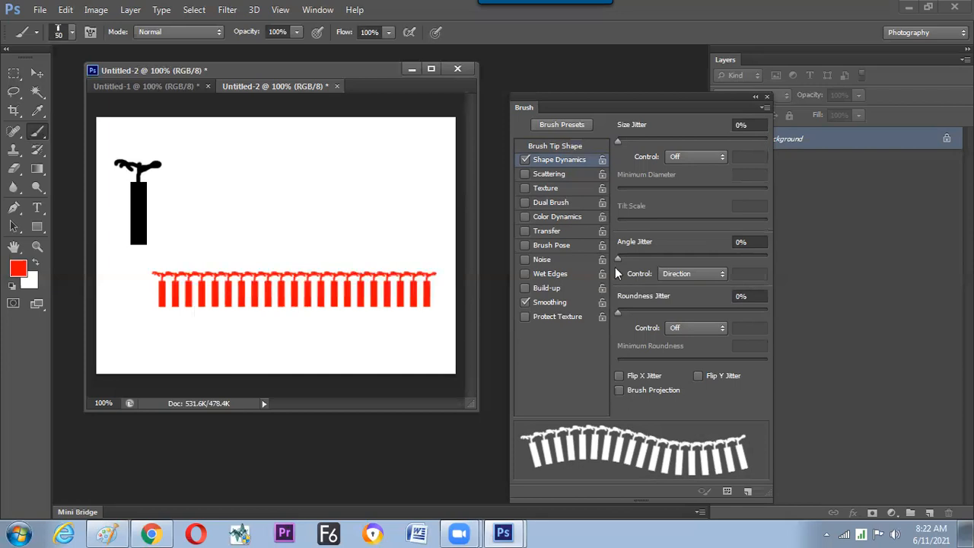
click(578, 149)
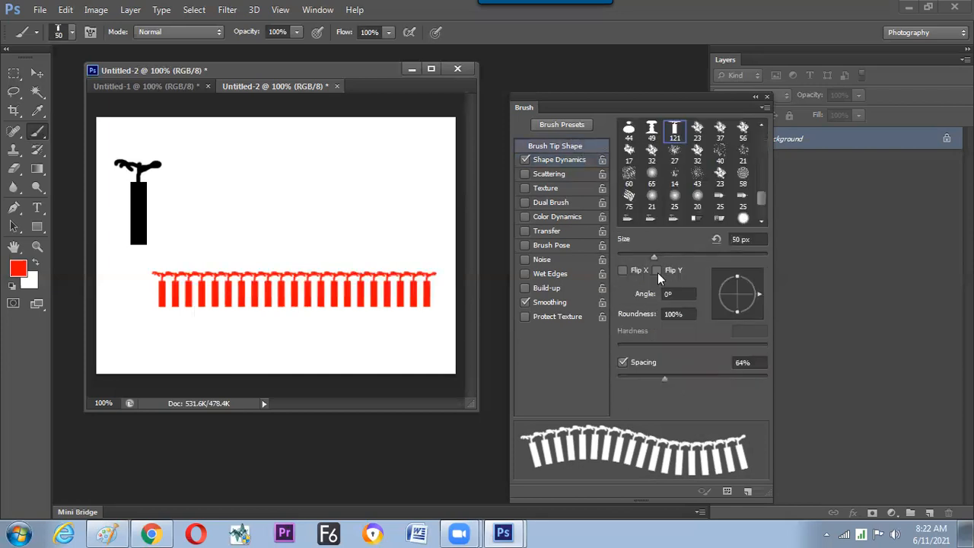
click(657, 271)
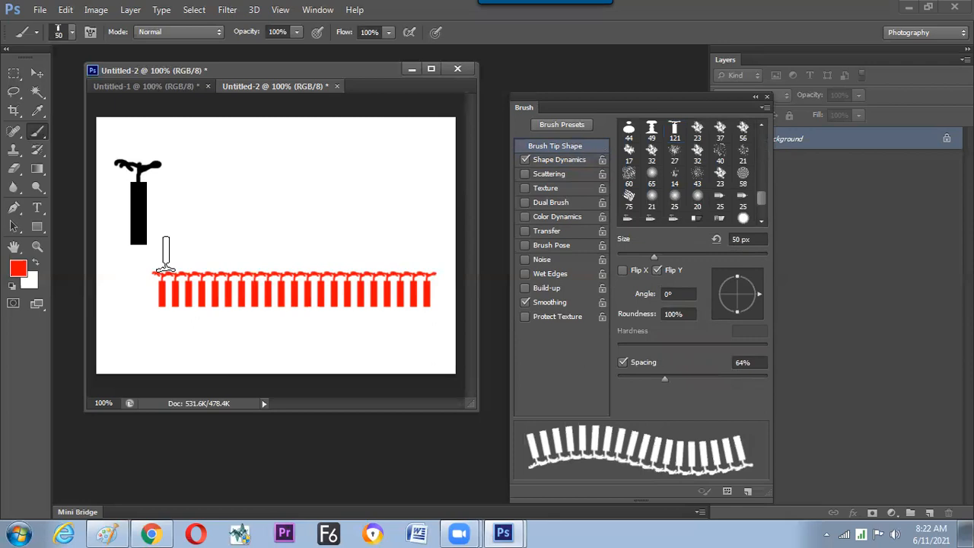
drag(160, 257, 434, 257)
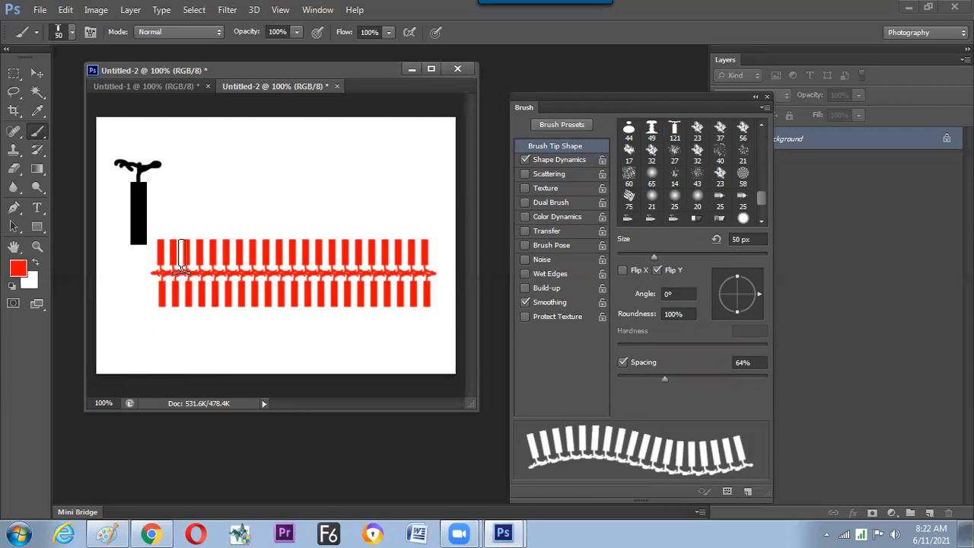
Switch to a hard round brush at 4 px and paint a wavy red fuse at the left end of the firecracker rows.
right_click(200, 218)
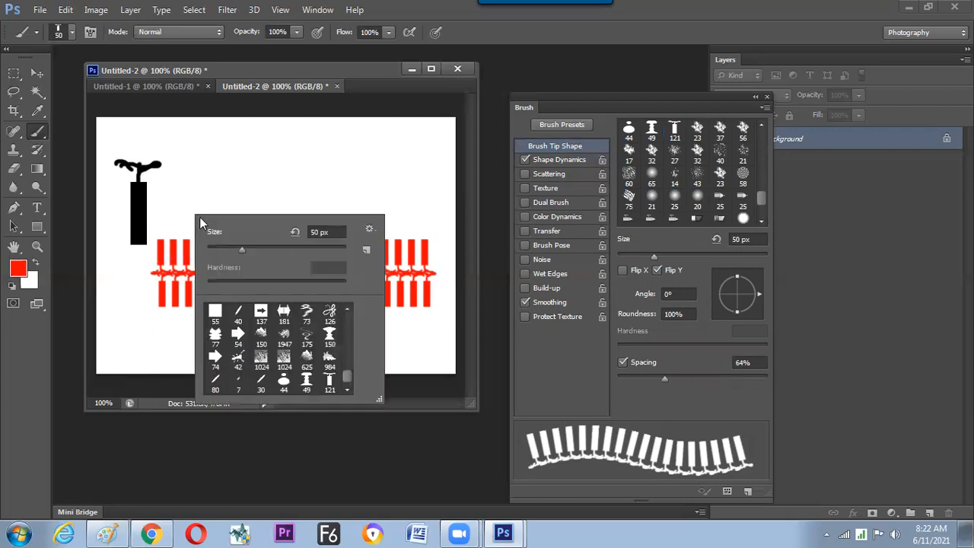
drag(346, 377, 347, 315)
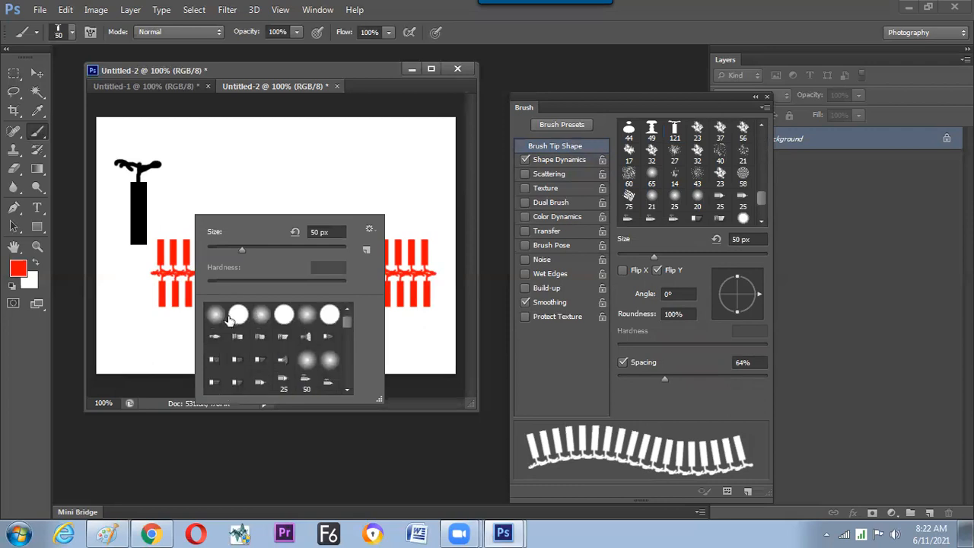
click(237, 315)
double_click(237, 315)
key(bracketleft)
key(bracketleft)
key(bracketleft)
key(bracketleft)
key(bracketleft)
key(bracketleft)
key(bracketleft)
key(bracketleft)
key(bracketleft)
key(bracketleft)
key(bracketleft)
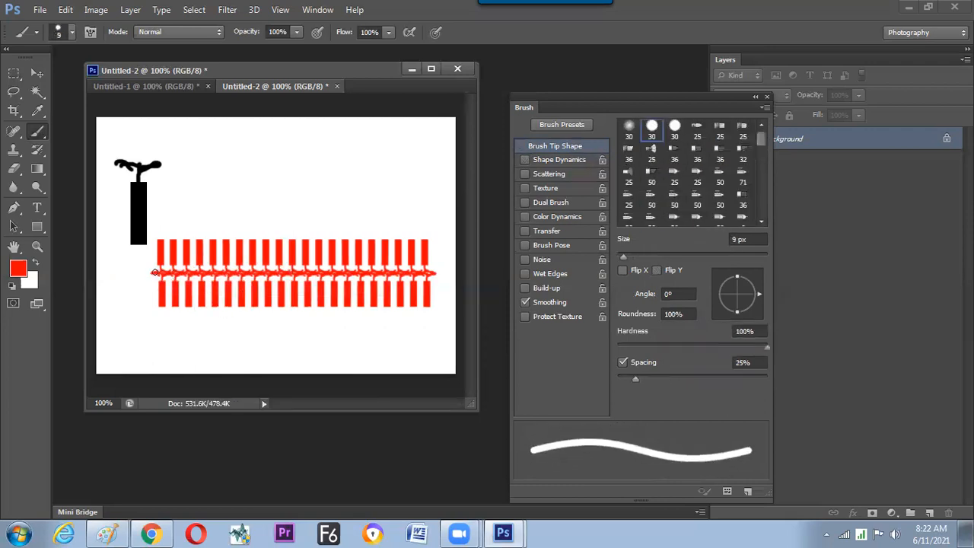
key(bracketleft)
key(bracketleft)
key(bracketleft)
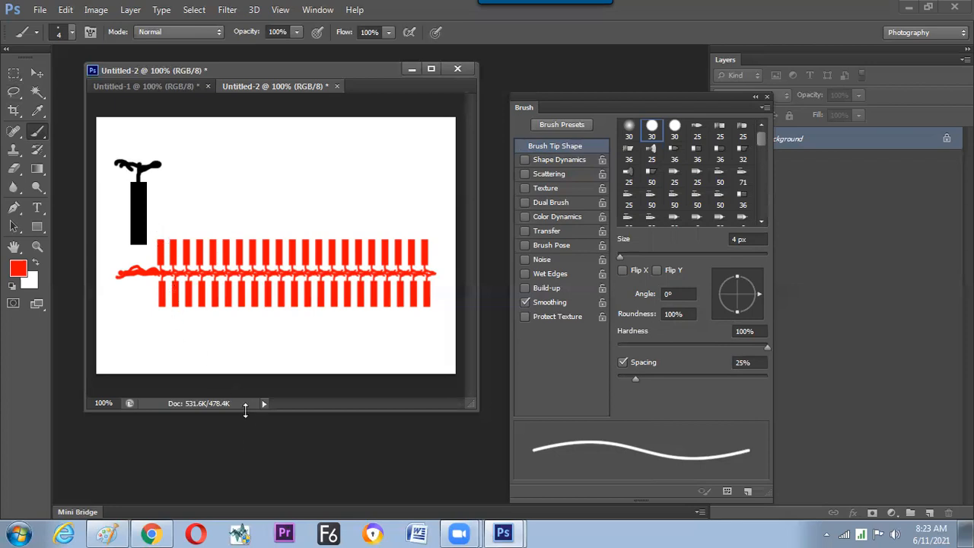
Switch to Paint and draw a small six-point star with a solid black fill and no outline in the blank area beside the handwritten notes.
click(107, 532)
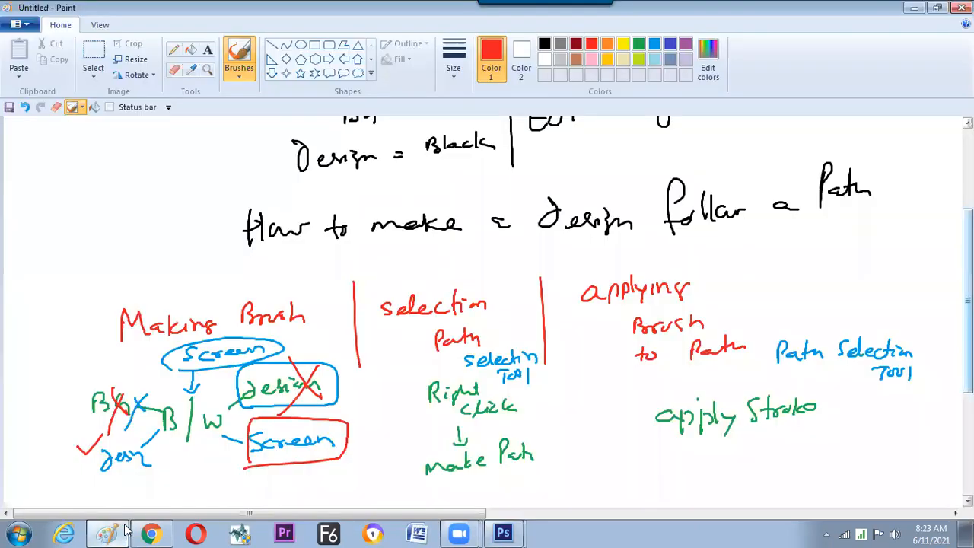
click(330, 61)
click(317, 76)
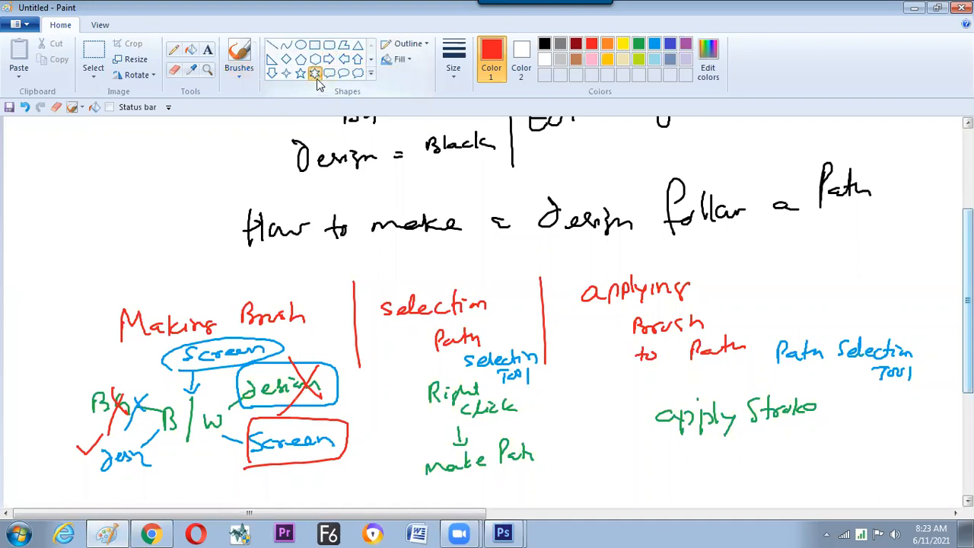
click(520, 54)
click(542, 47)
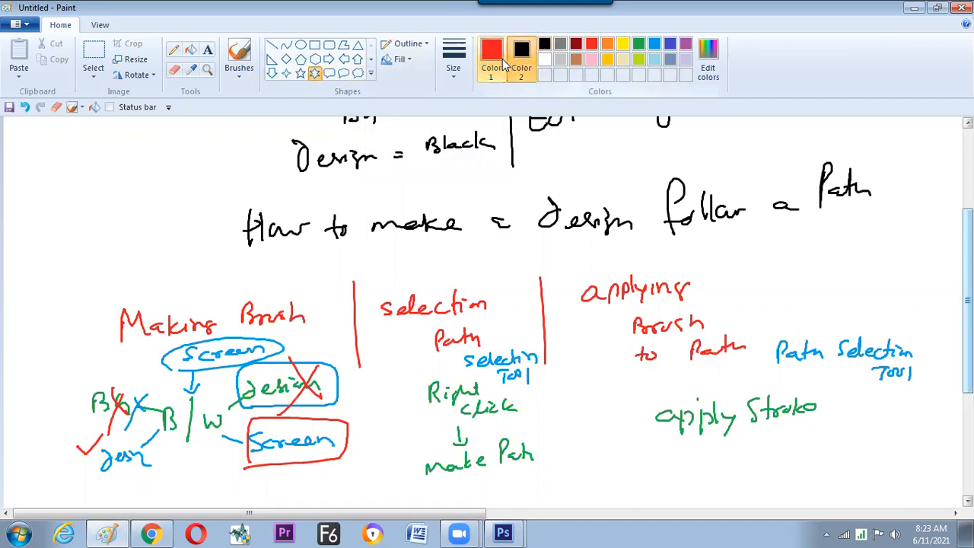
click(400, 58)
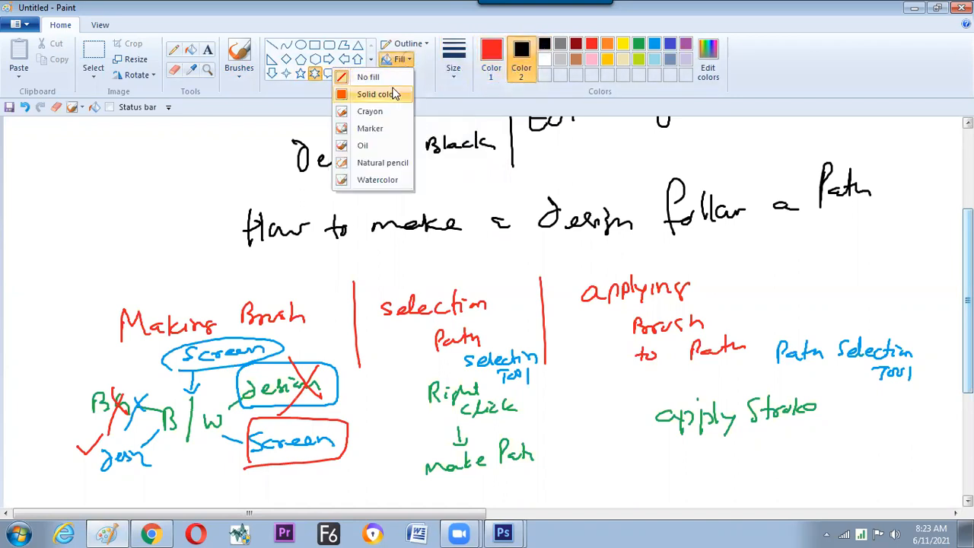
click(373, 94)
click(410, 43)
click(389, 63)
drag(93, 160, 121, 190)
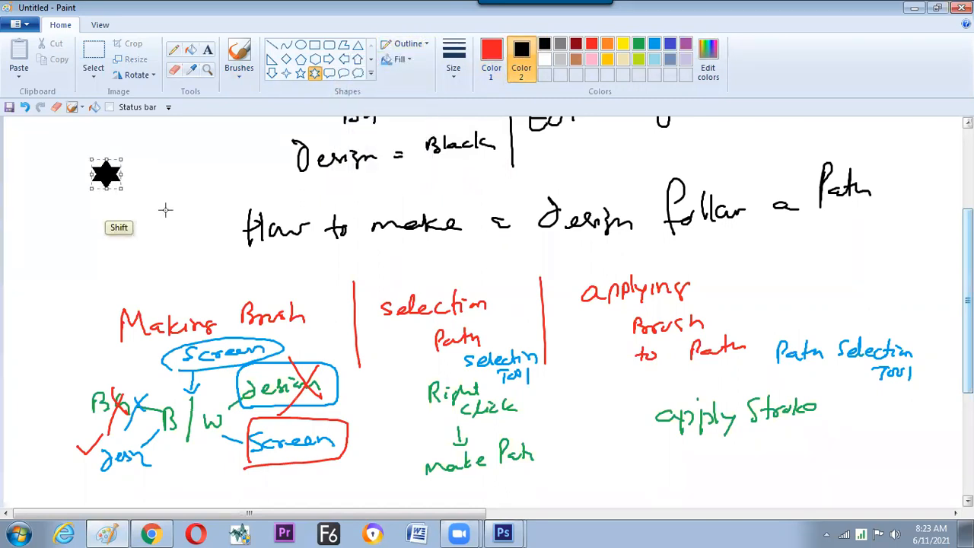
Select the black star in Paint, copy it, and paste it into the Untitled-2 document in Photoshop.
click(94, 70)
click(161, 154)
click(84, 150)
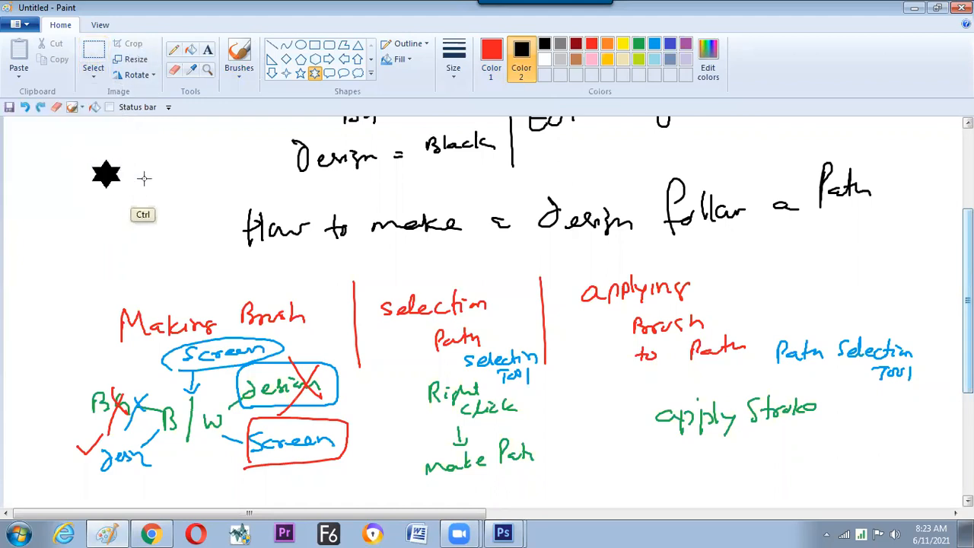
click(98, 58)
drag(82, 153, 138, 205)
key(ctrl+c)
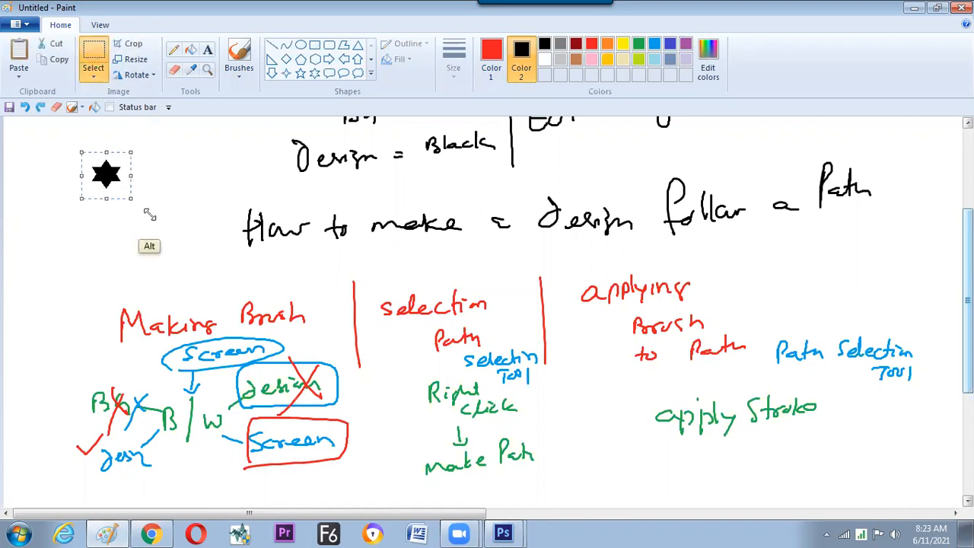
key(alt+Tab)
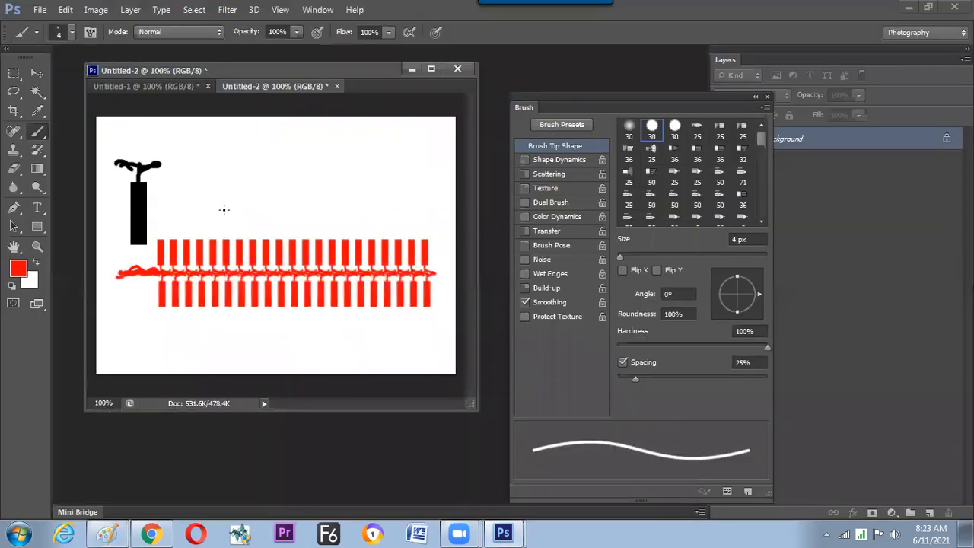
key(ctrl+v)
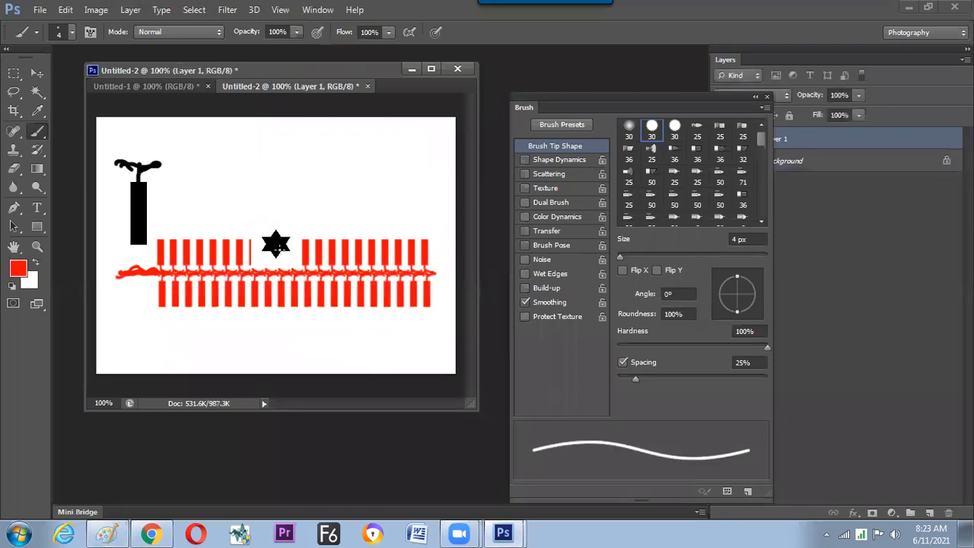
Move the pasted star into the blank area above the firecracker rows and define it as a brush preset.
key(v)
mouse_move(277, 245)
mouse_down()
mouse_move(292, 180)
mouse_move(315, 197)
mouse_up()
click(13, 74)
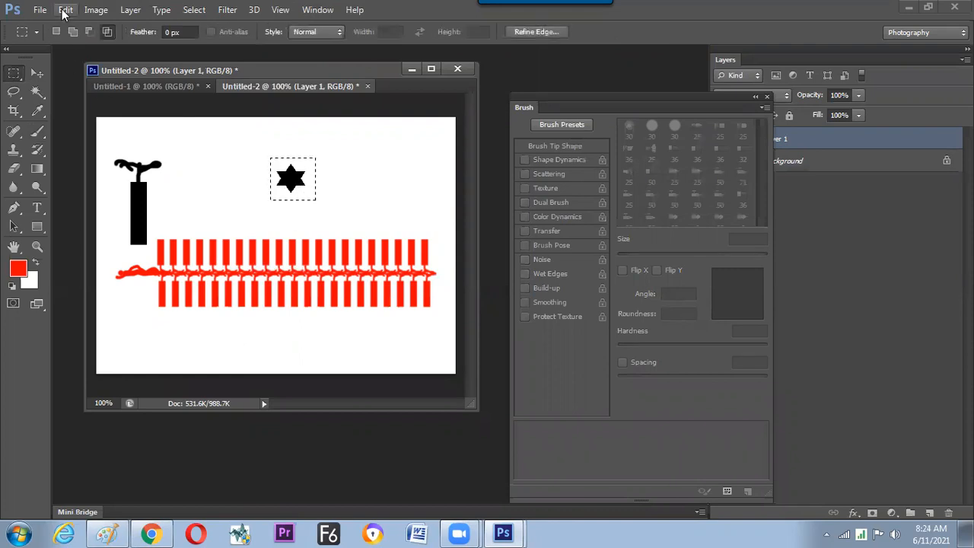
click(66, 10)
click(134, 322)
click(629, 187)
click(284, 208)
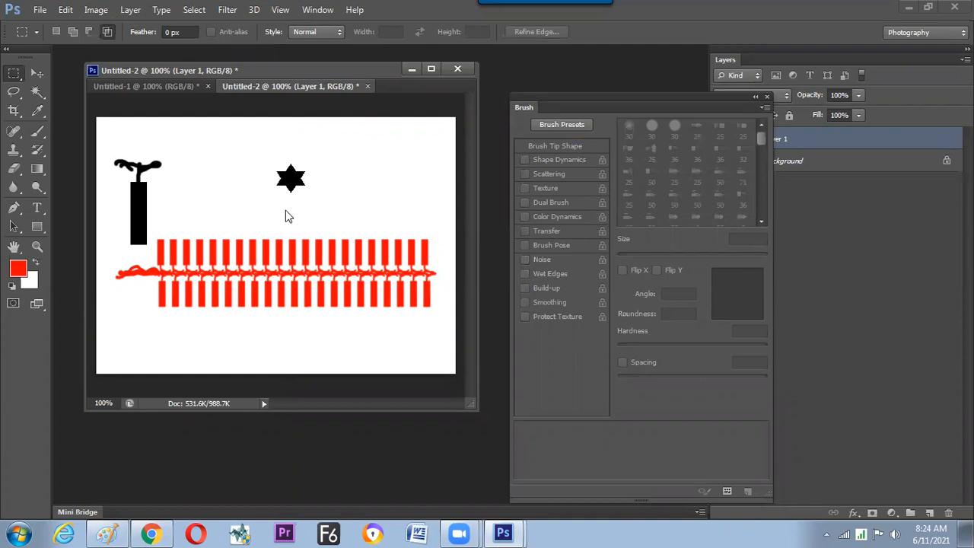
Create a new blank document with the Default Photoshop Size preset.
key(ctrl+n)
click(413, 145)
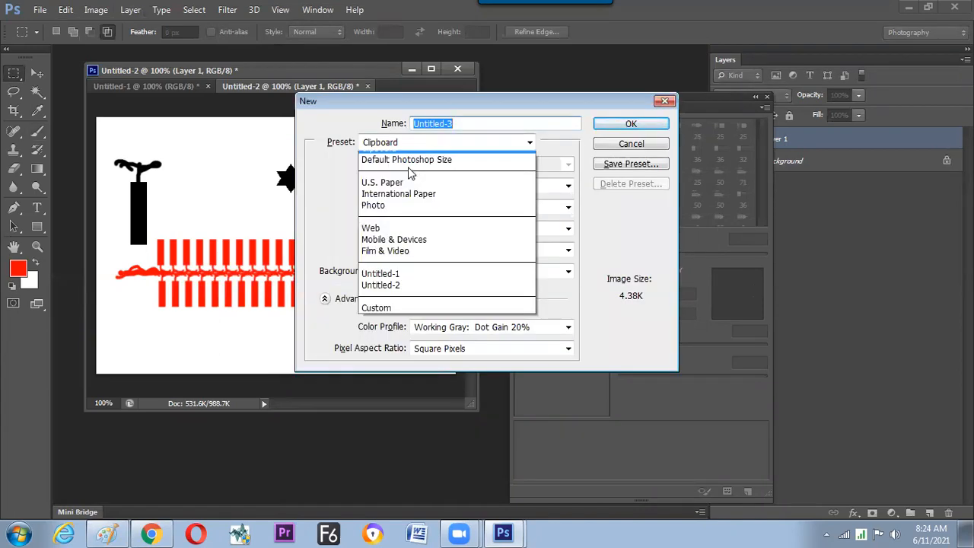
click(408, 168)
key(Escape)
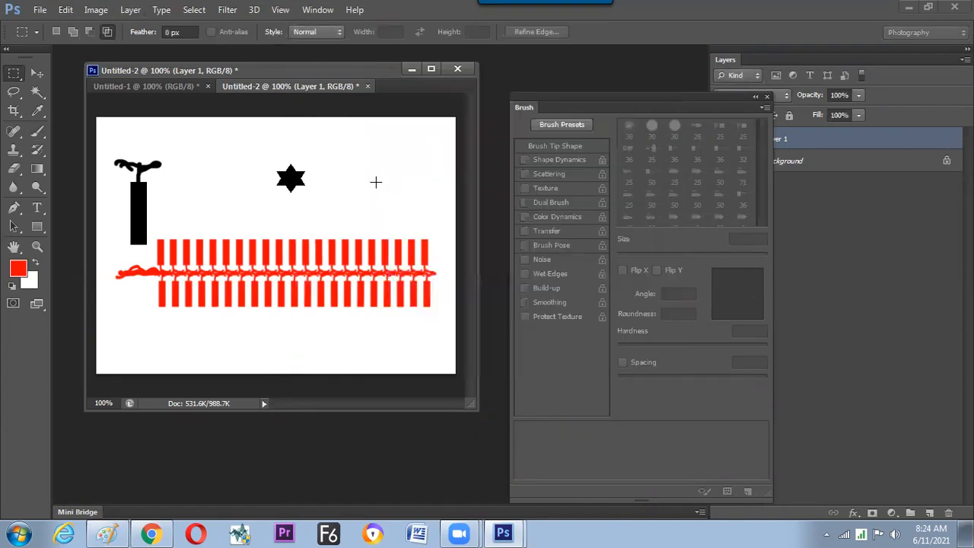
Choose the 40 px star brush for painting and set its spacing to 94%.
click(40, 133)
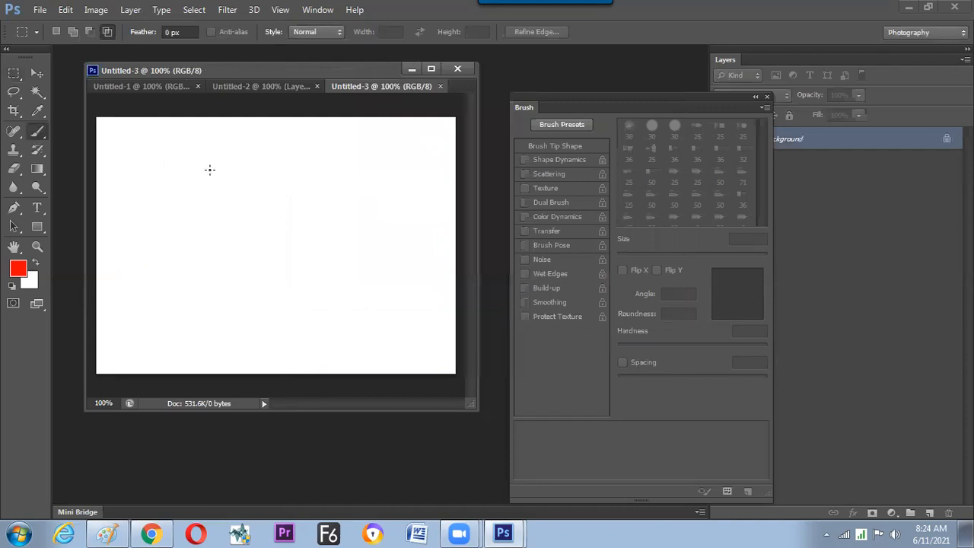
right_click(351, 298)
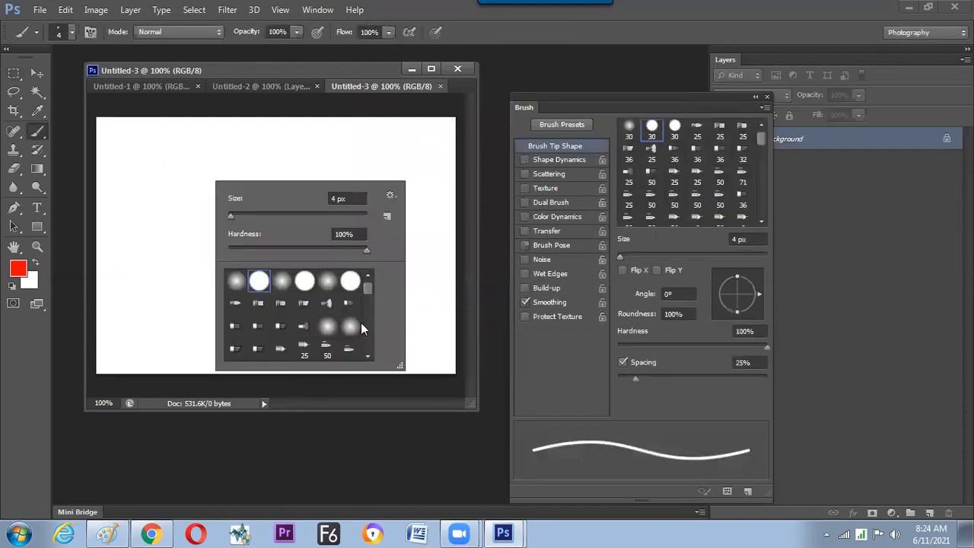
scroll(361, 323, down, 10)
click(237, 349)
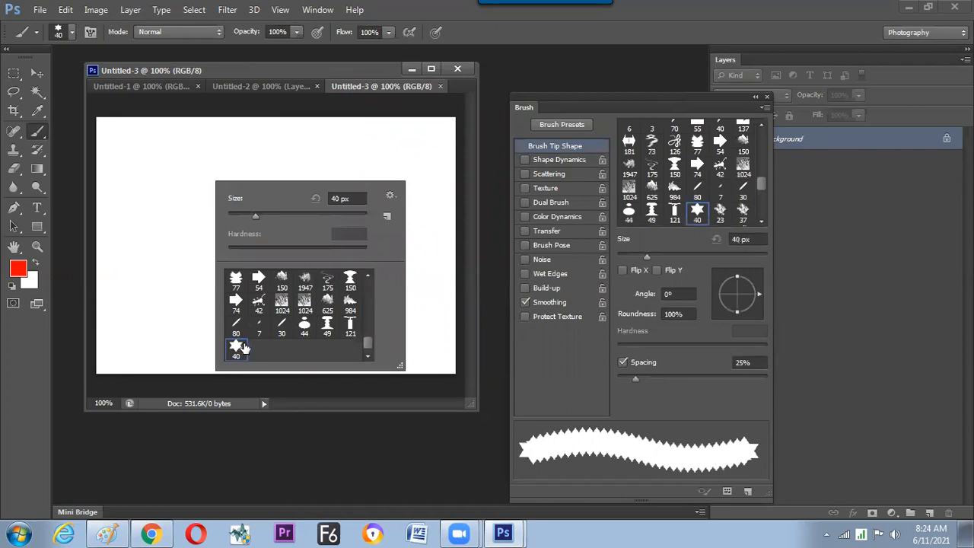
key(Return)
drag(636, 378, 687, 379)
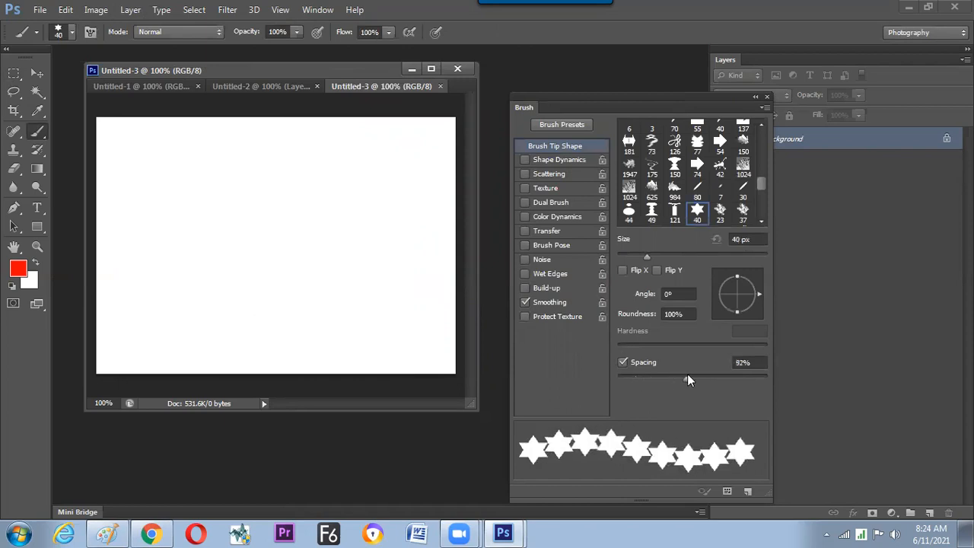
Try the 40 px star brush in a straight horizontal stroke and a curved stroke, undoing each of them.
mouse_move(138, 155)
mouse_down()
mouse_move(276, 165)
mouse_move(356, 156)
mouse_up()
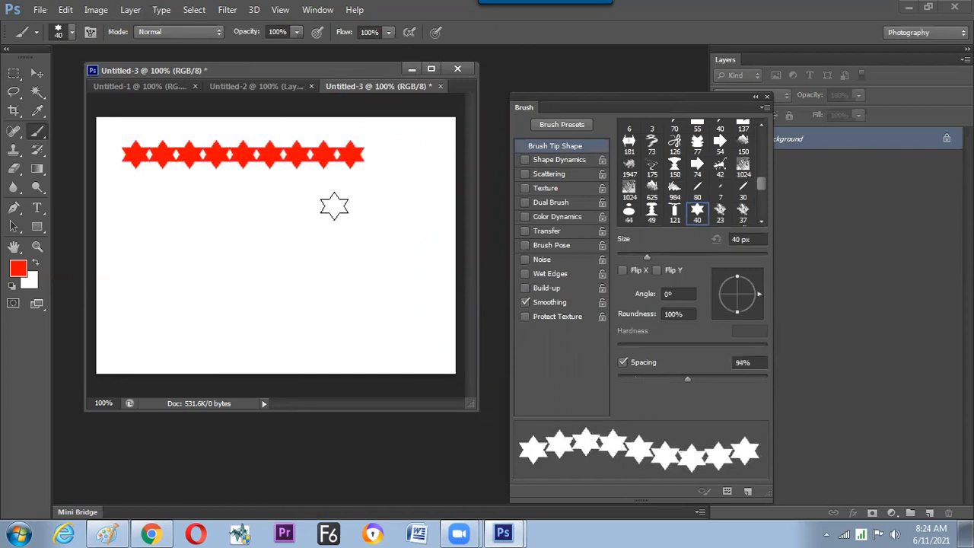
key(ctrl+z)
mouse_move(174, 181)
mouse_down()
mouse_move(277, 262)
mouse_move(189, 277)
mouse_move(223, 283)
mouse_up()
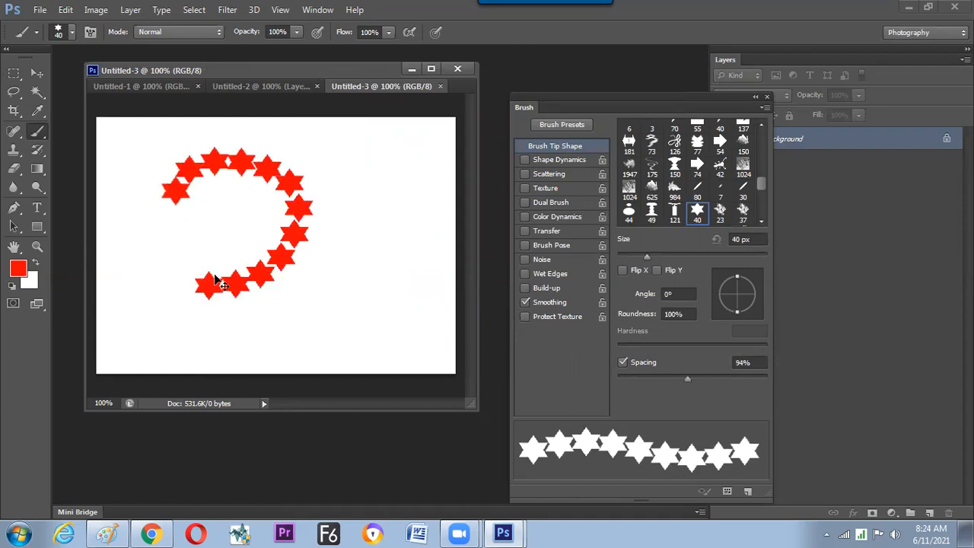
key(ctrl+z)
Reduce the star brush to 30 px and test it with a horizontal stroke and a curved stroke, undoing both strokes.
key(bracketleft)
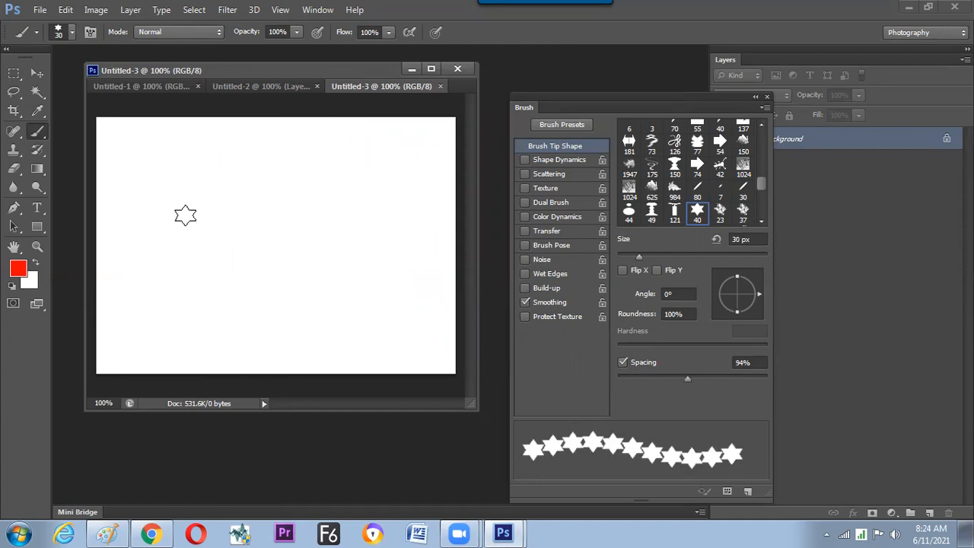
drag(128, 146, 338, 165)
key(ctrl+z)
mouse_move(165, 167)
mouse_down()
mouse_move(219, 153)
mouse_move(239, 281)
mouse_move(265, 307)
mouse_up()
key(ctrl+z)
Set the star brush's spacing to 117% and paint a straight horizontal row of red stars near the top of the canvas.
drag(681, 382, 697, 380)
drag(138, 151, 343, 169)
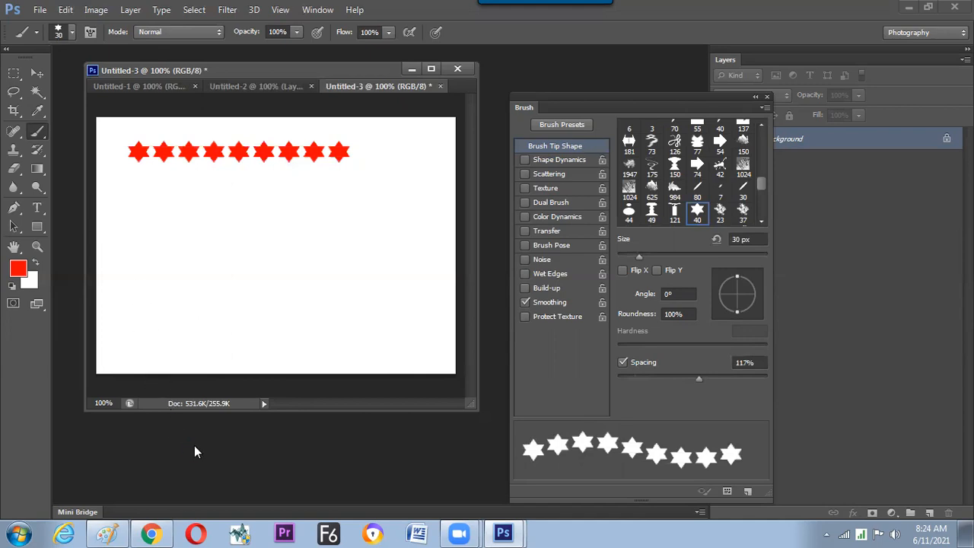
Open the image Penguins.jpg from the Sample Pictures folder.
key(ctrl+o)
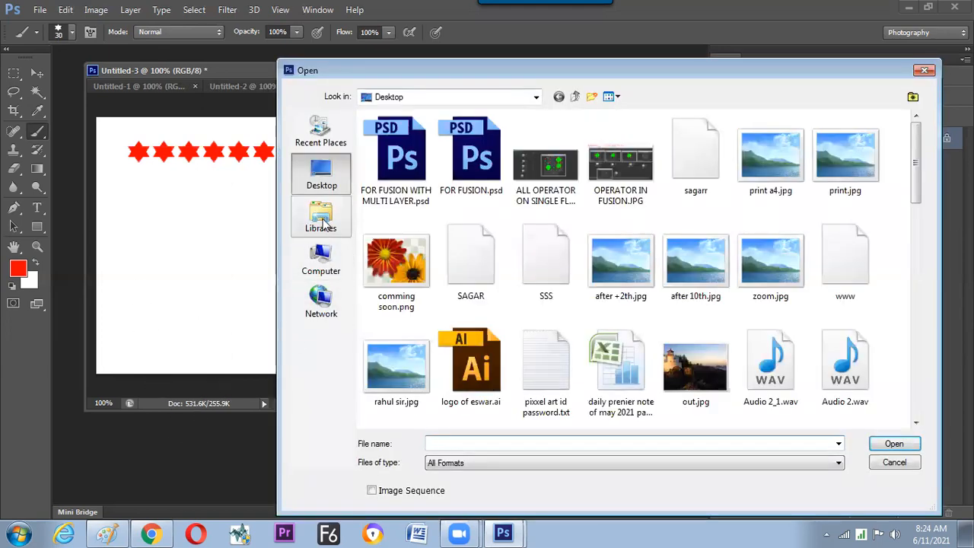
click(332, 213)
double_click(711, 133)
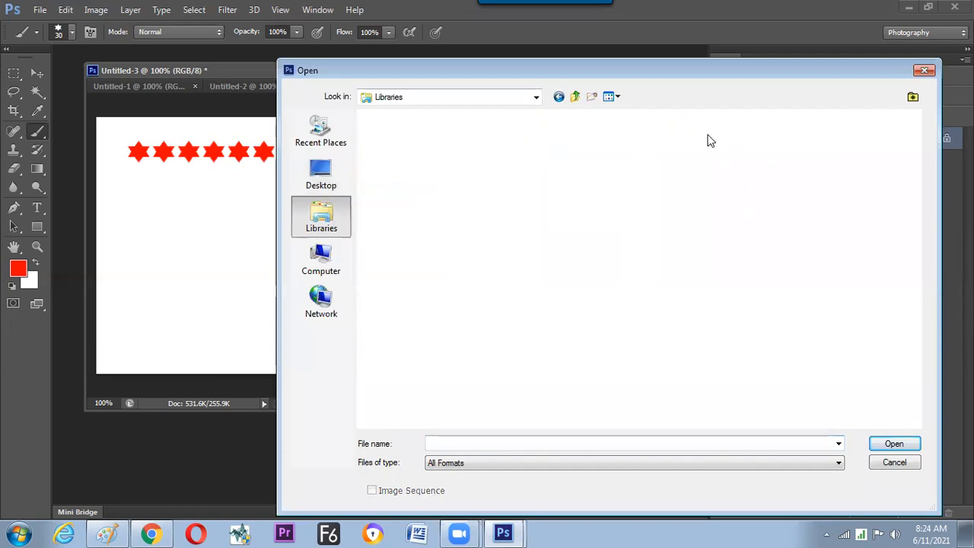
drag(634, 261, 634, 261)
double_click(465, 290)
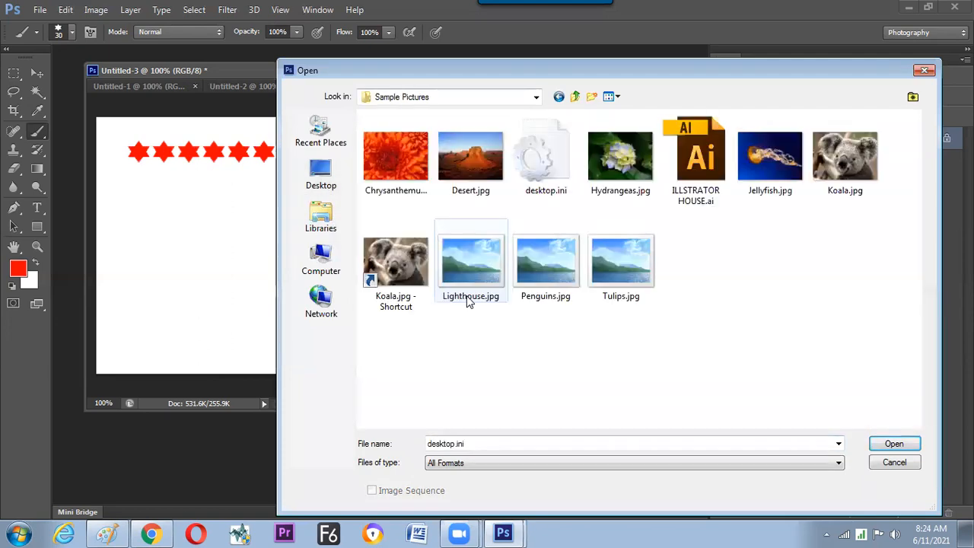
click(542, 262)
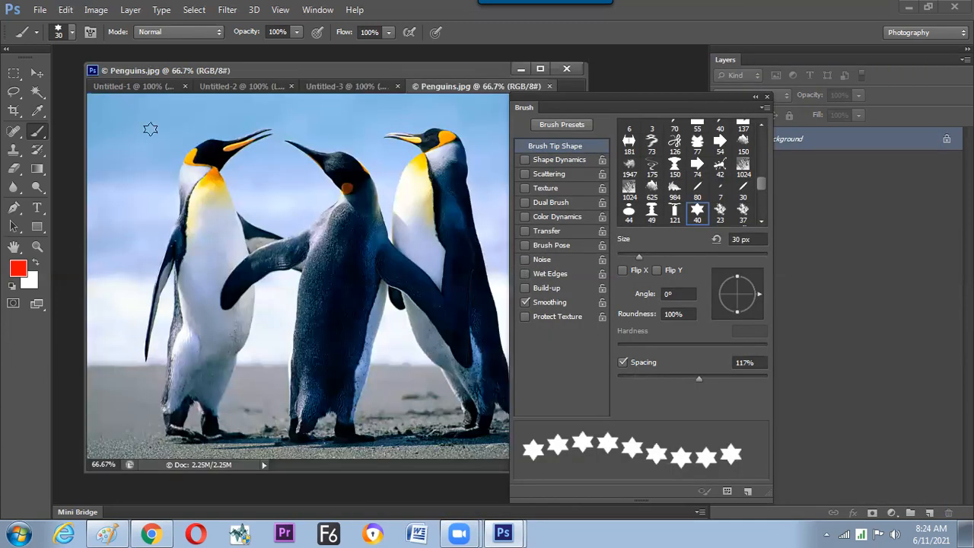
Select the leftmost penguin's head with the Rectangular Marquee and define it as a brush preset, keeping the name Sampled Brush 26.
click(14, 75)
drag(172, 113, 278, 178)
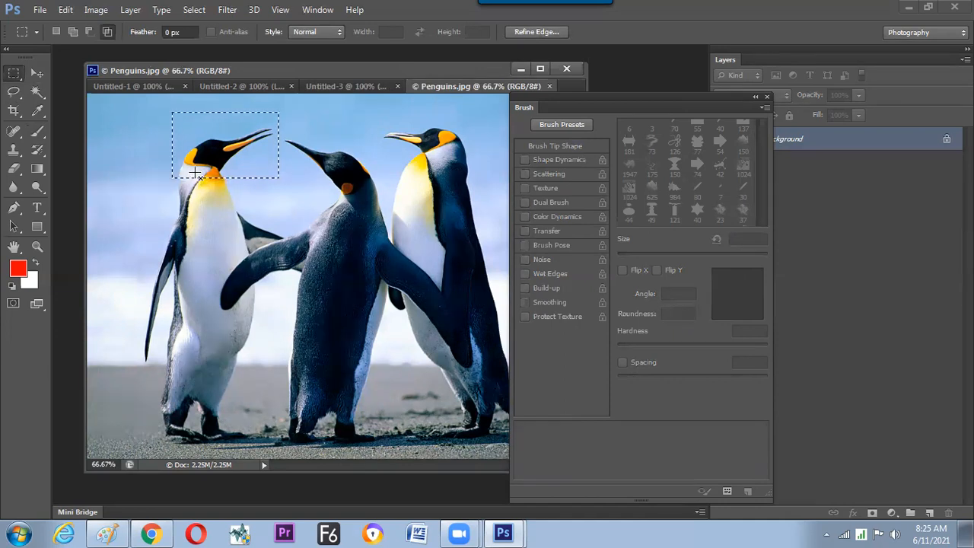
click(65, 10)
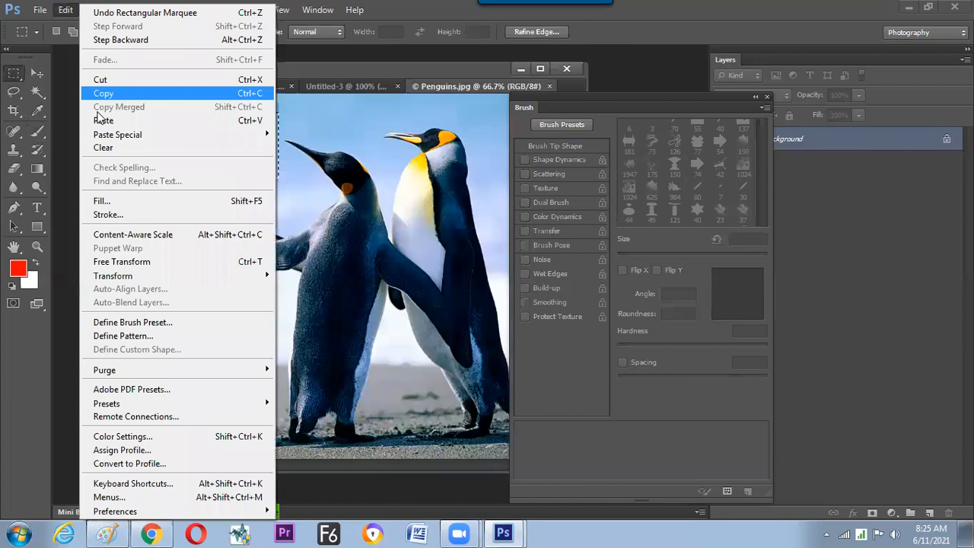
click(133, 323)
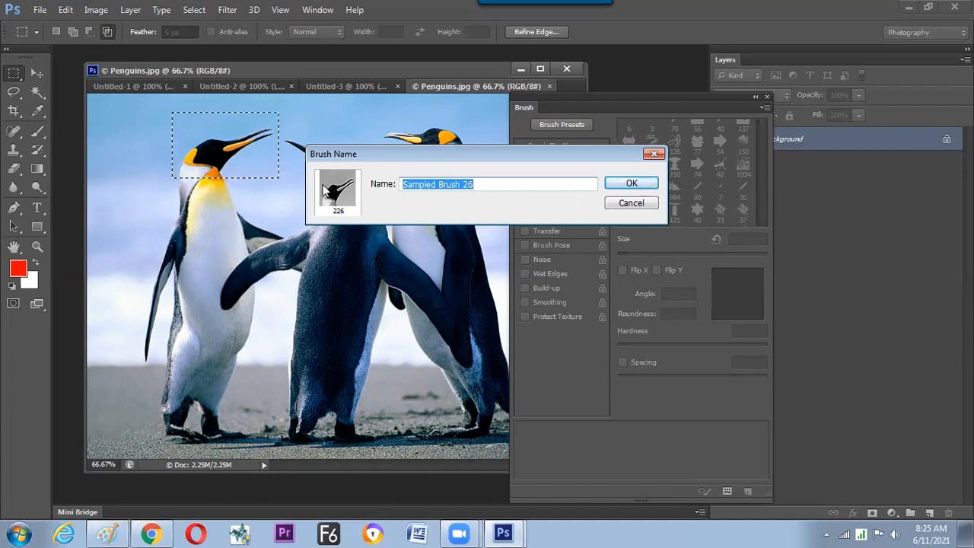
click(631, 184)
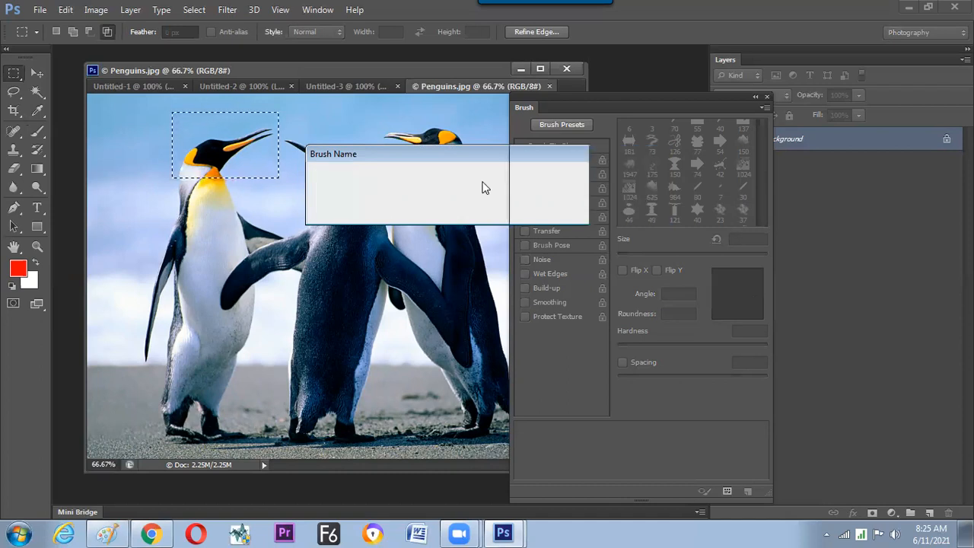
Return to the Untitled-3 document and choose the 226 px penguin-head brush for painting.
click(344, 86)
click(38, 131)
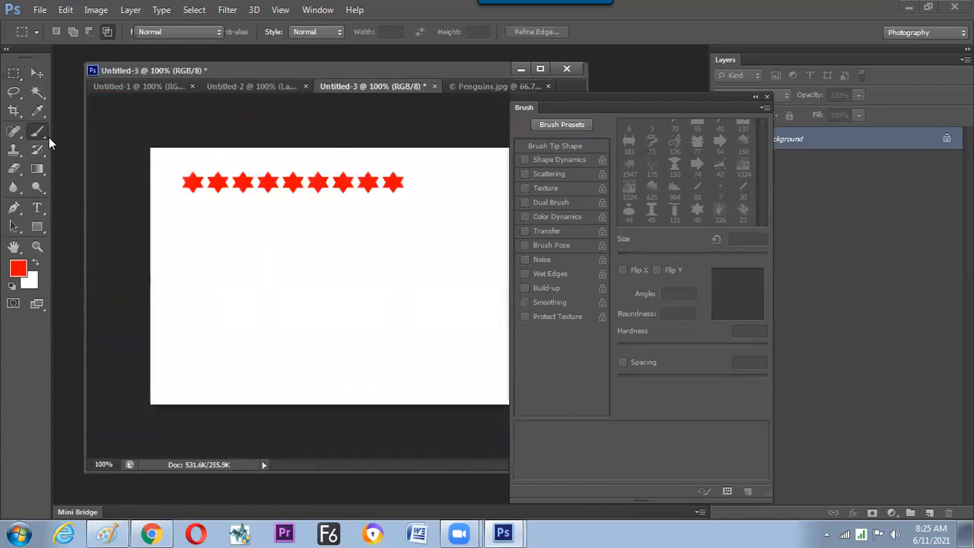
right_click(277, 257)
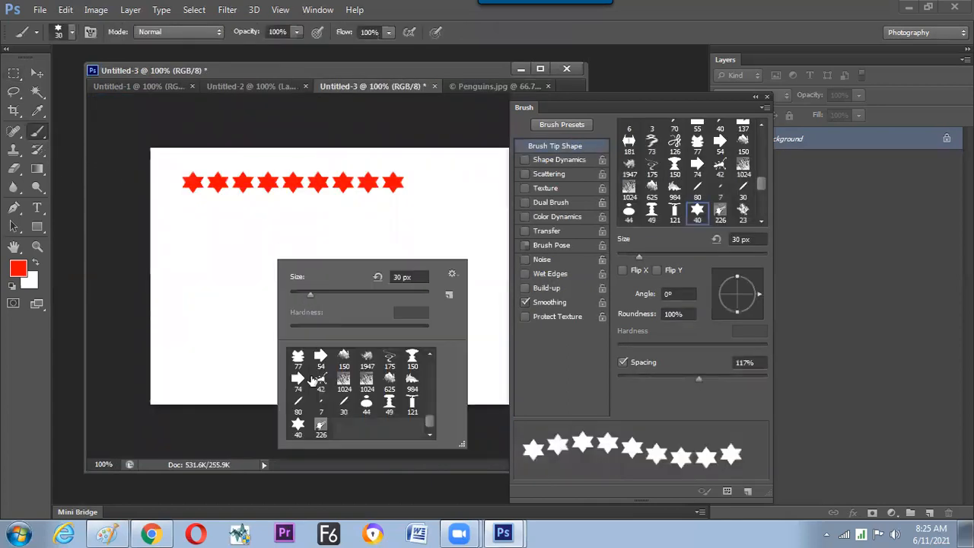
click(320, 426)
key(Return)
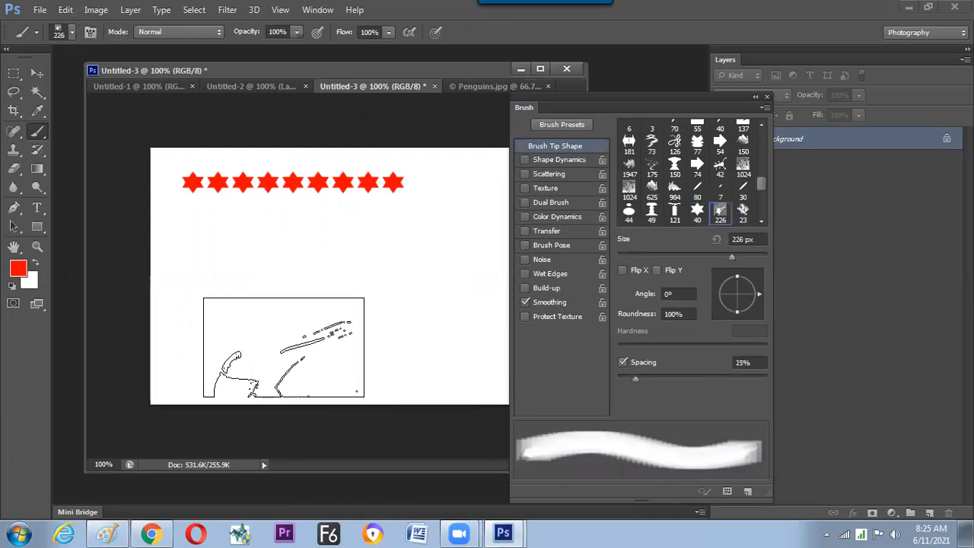
Reduce the penguin-head brush to 150 px and stamp it twice in red, once below the star row and once over its right end.
key(bracketleft)
key(bracketleft)
key(bracketleft)
key(bracketleft)
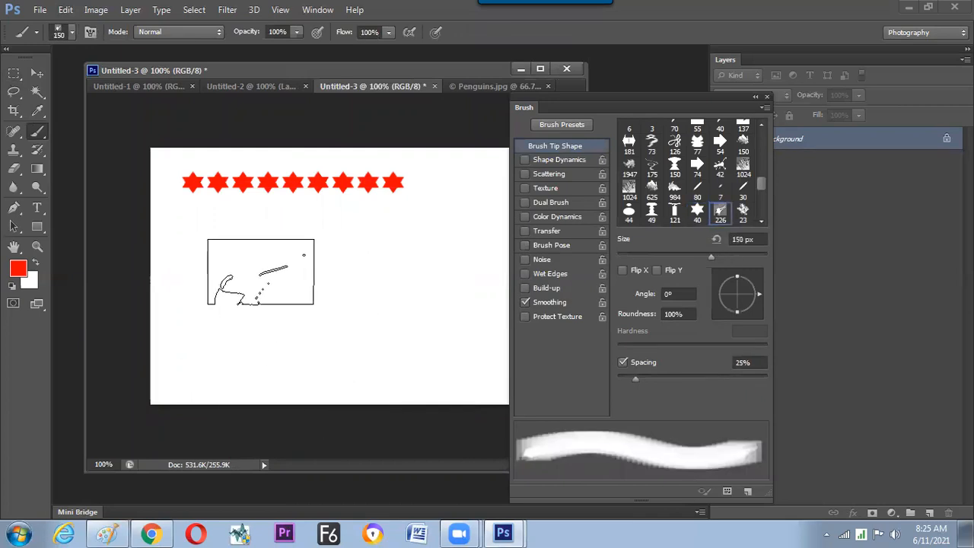
click(261, 270)
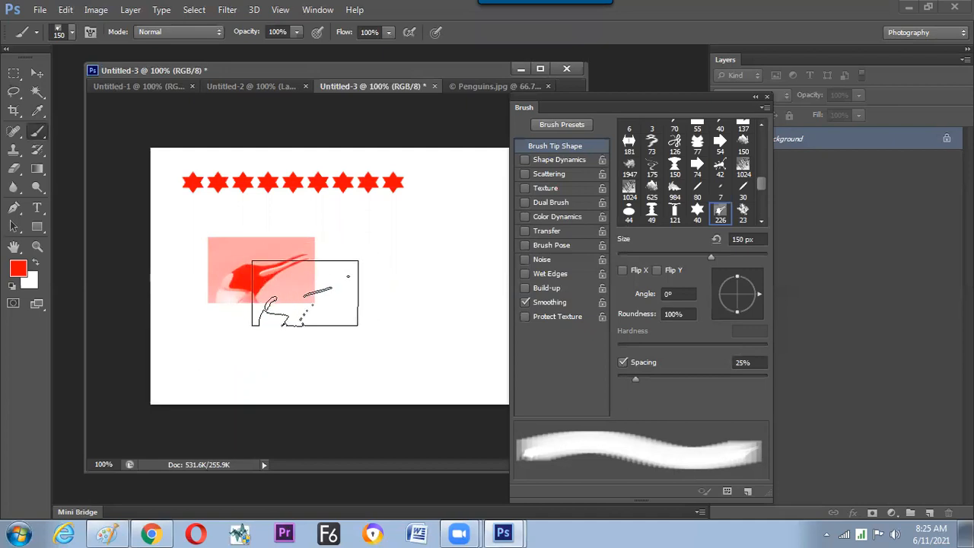
click(378, 200)
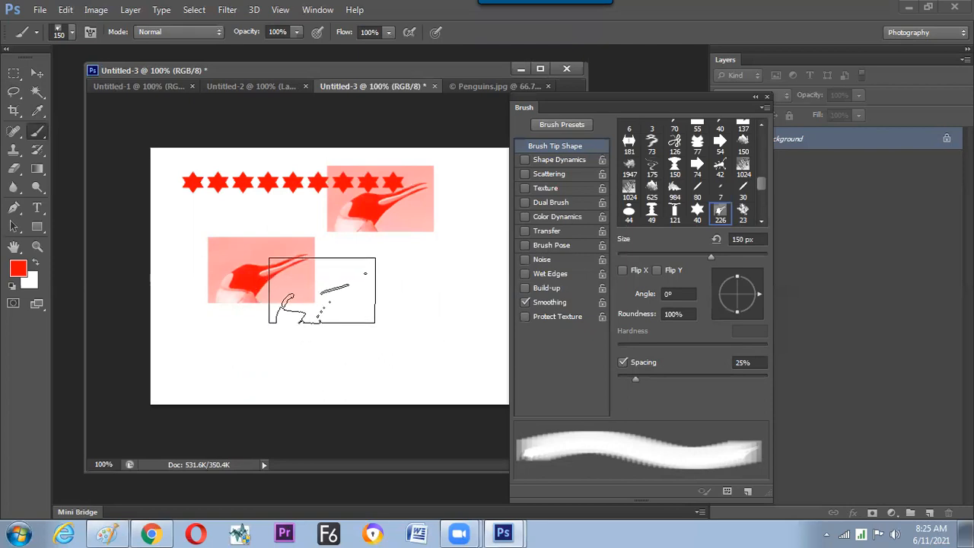
Clear the star row and penguin stamps from the Untitled-3 canvas by filling it with the white background colour.
key(ctrl+minus)
key(ctrl+plus)
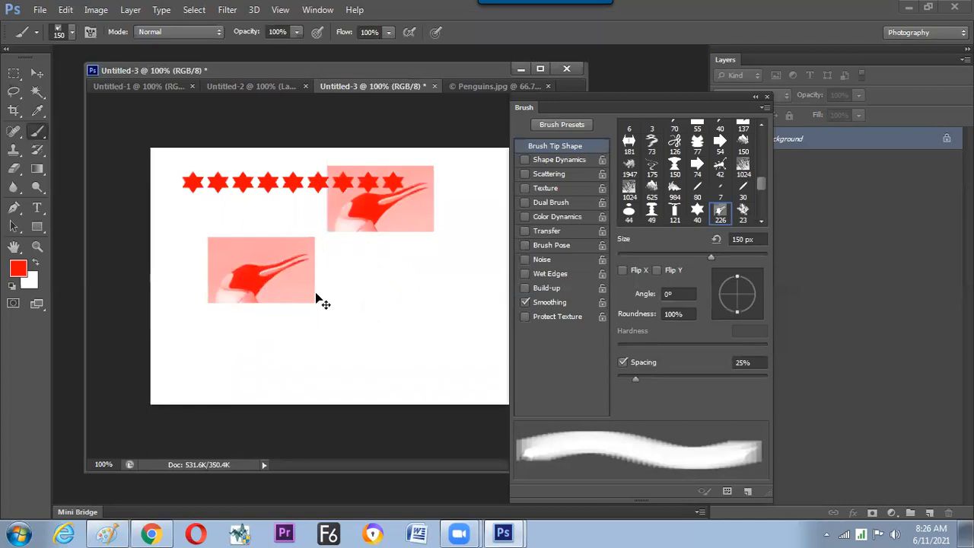
key(ctrl+BackSpace)
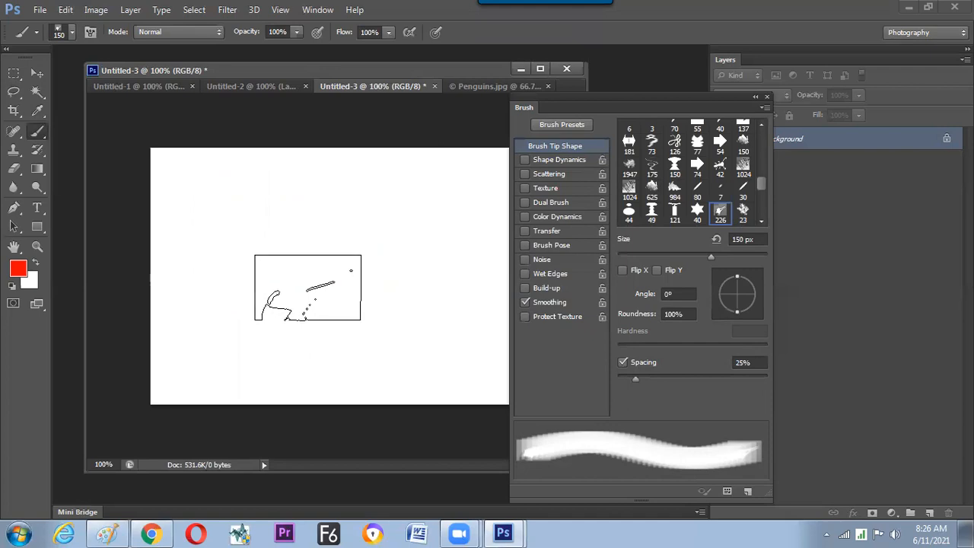
Switch to Chrome and search Google Images for "cloud" in a new tab.
click(162, 526)
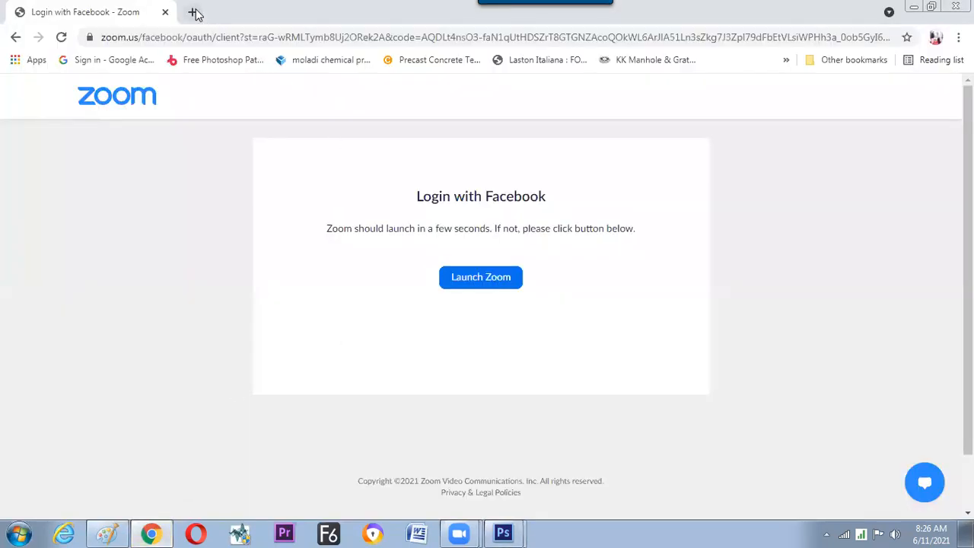
click(195, 12)
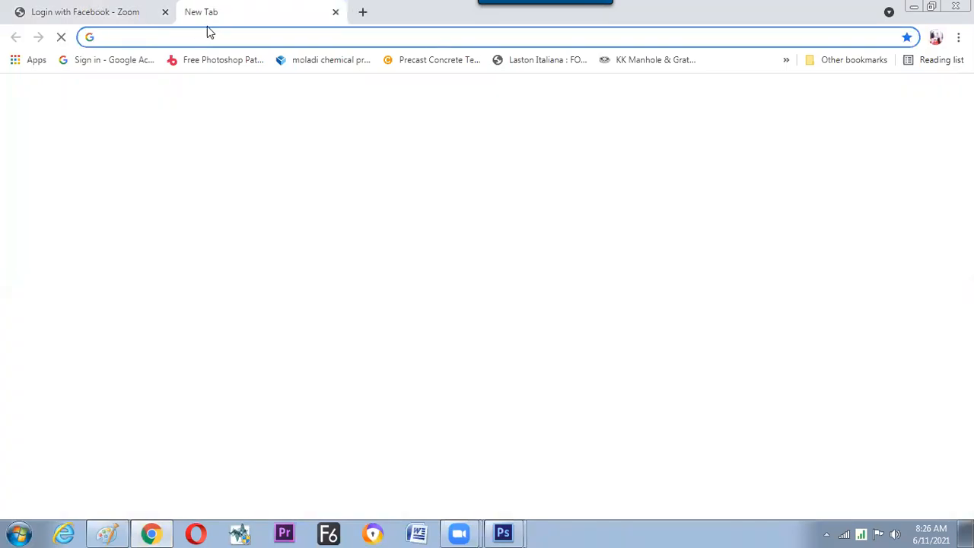
click(207, 29)
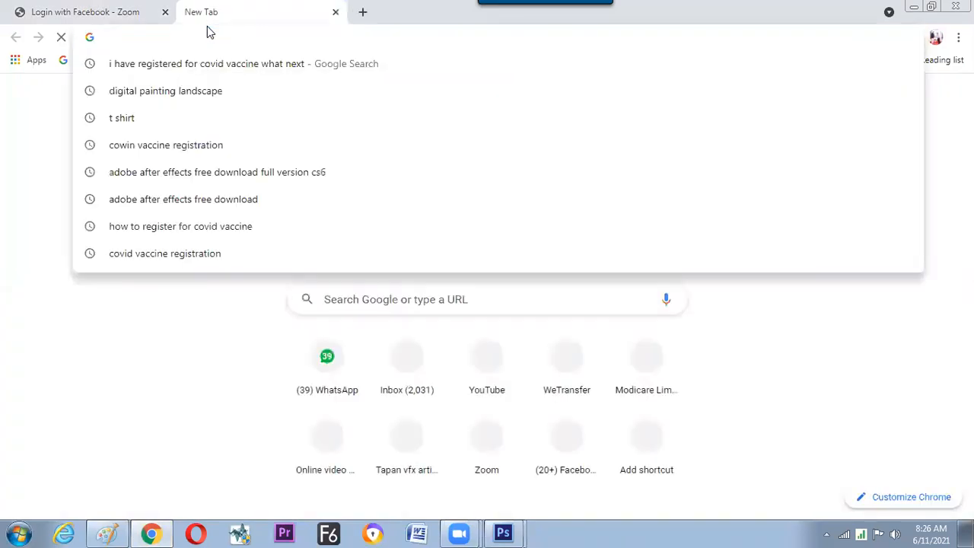
text(cloud)
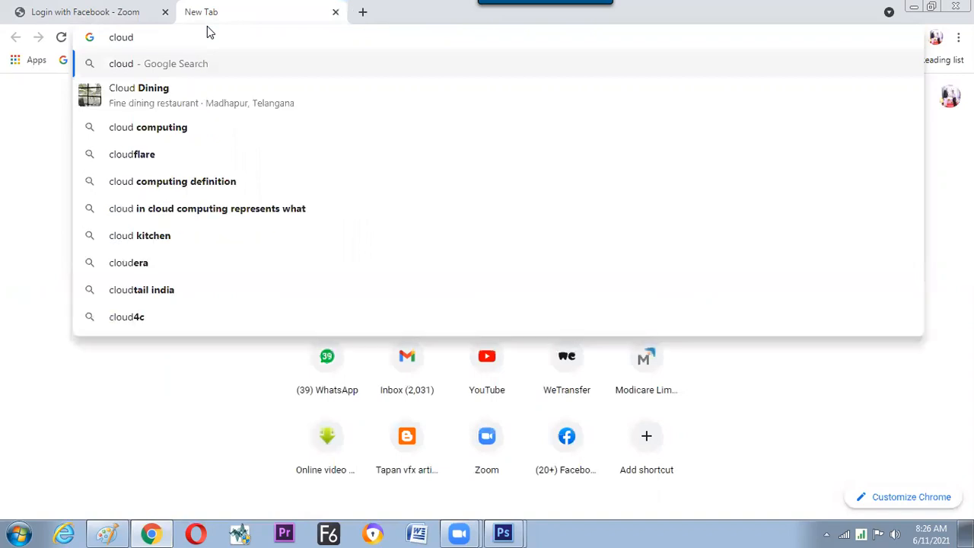
key(Return)
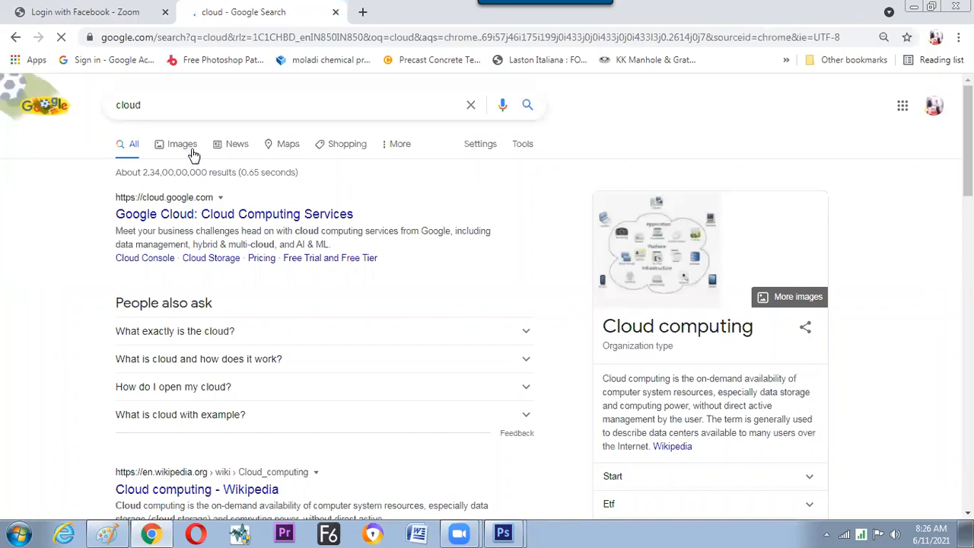
click(191, 153)
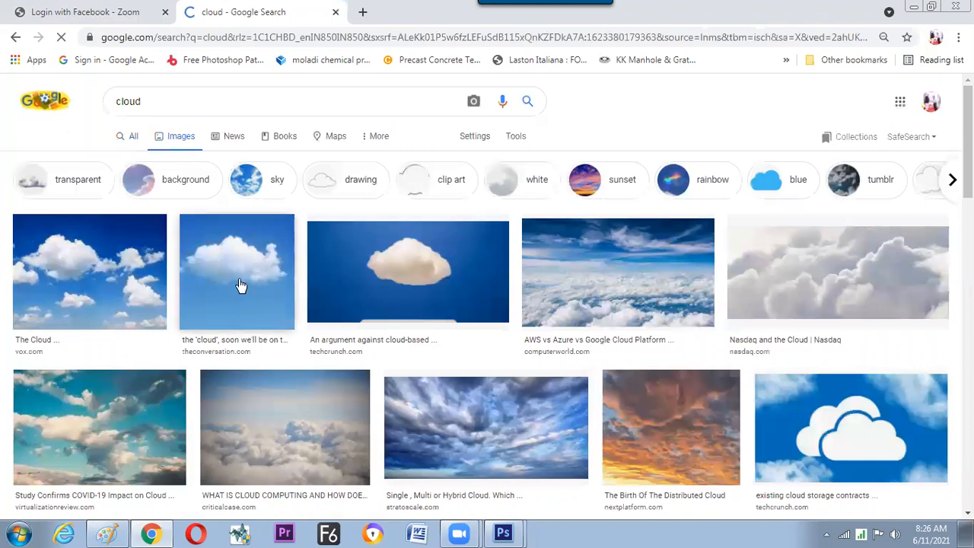
Preview the single white cloud on blue sky from theconversation.com and copy the image.
click(257, 255)
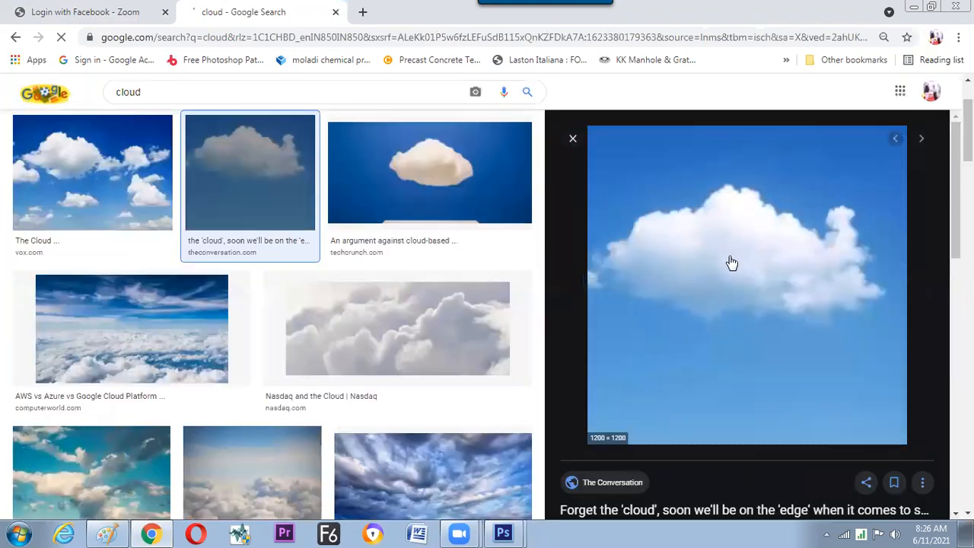
right_click(729, 253)
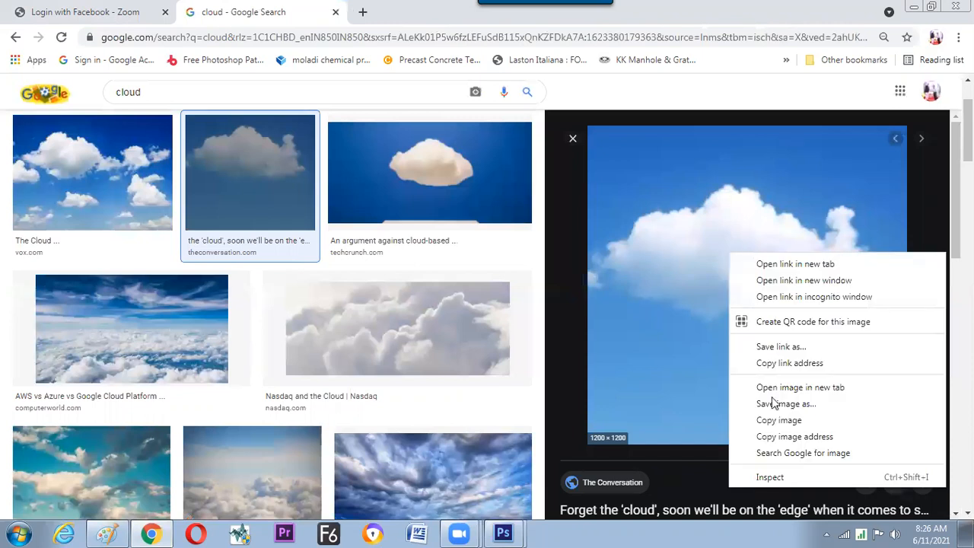
click(777, 423)
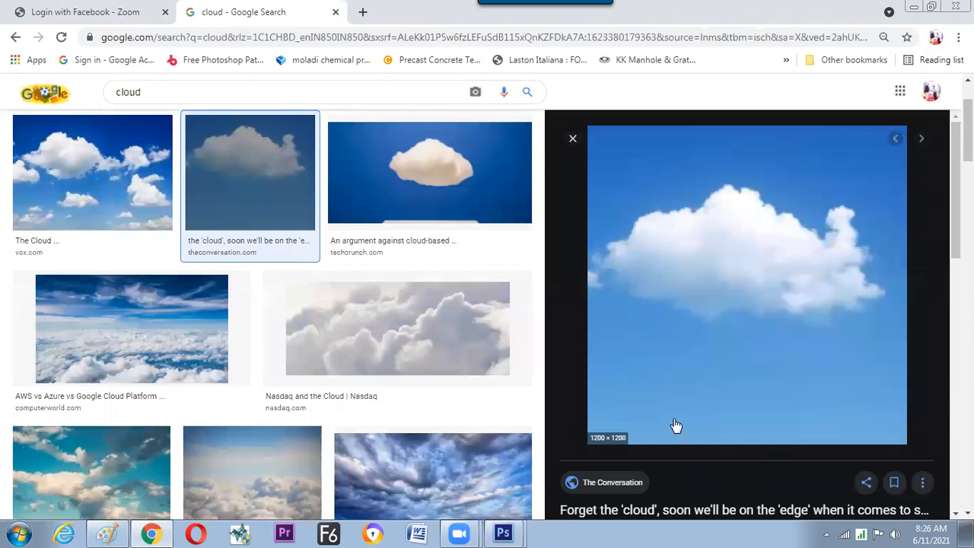
Return to Photoshop and create a 1200 × 1200 px Grayscale document at 72 pixels/inch with a white background.
click(503, 532)
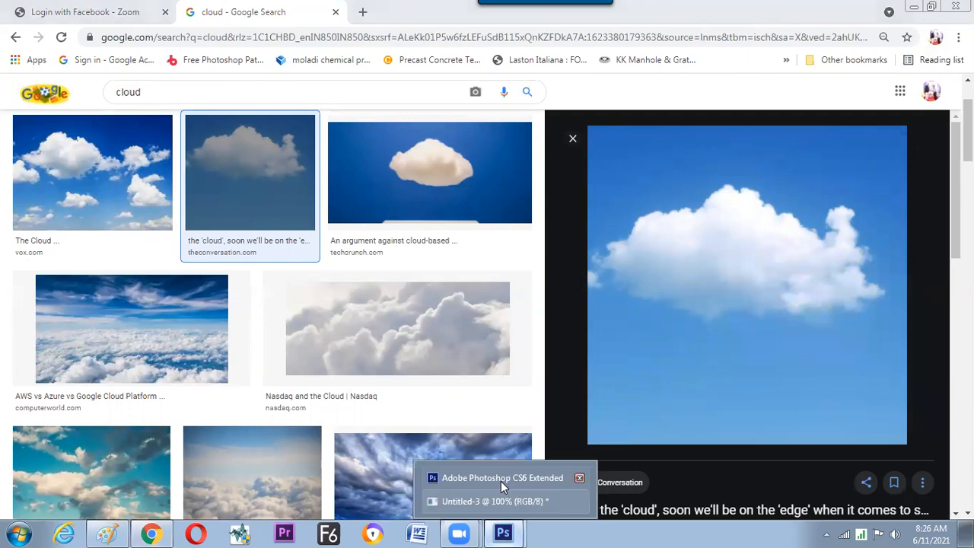
click(499, 477)
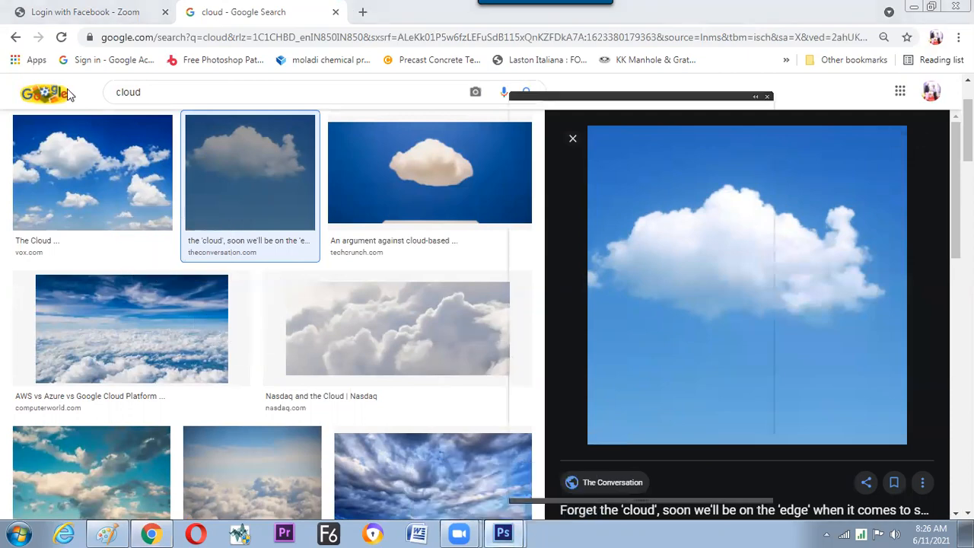
click(40, 10)
click(50, 26)
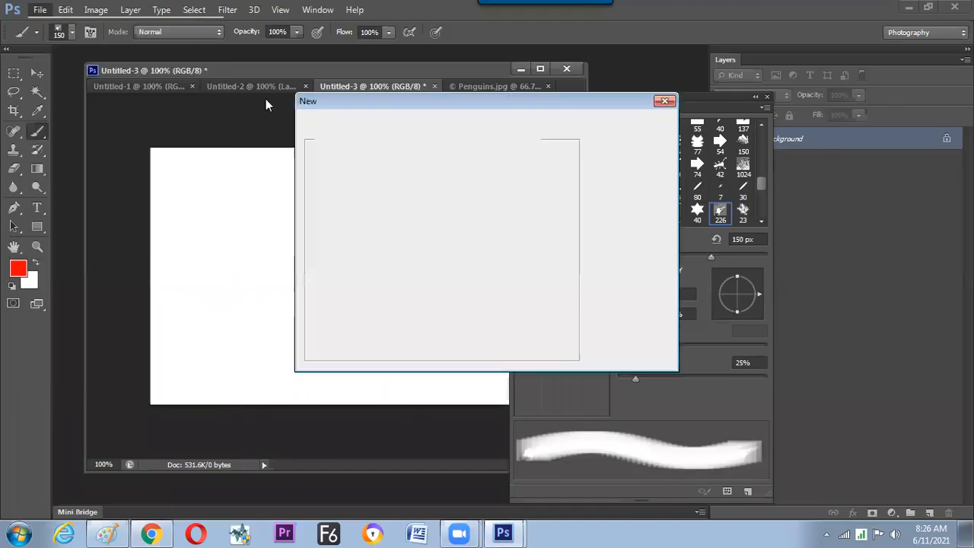
click(438, 253)
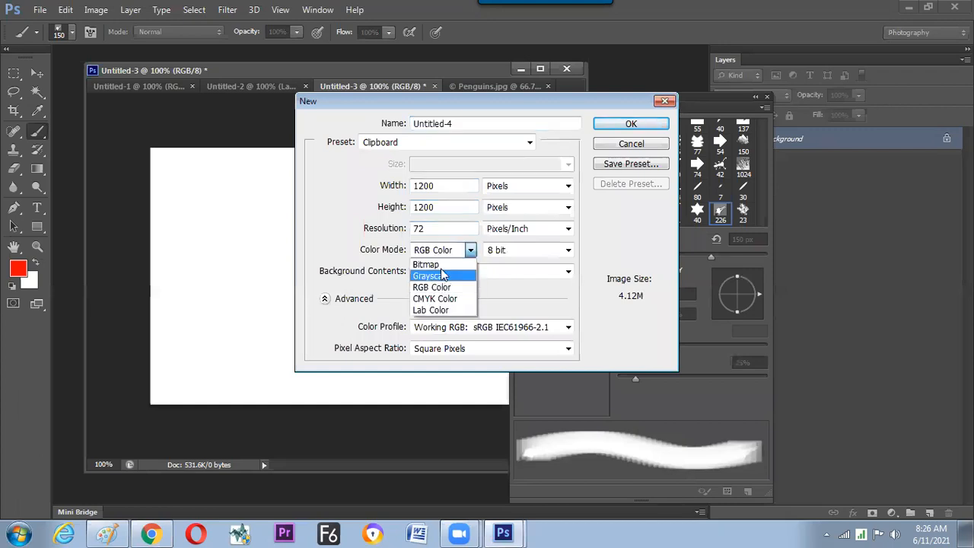
click(439, 278)
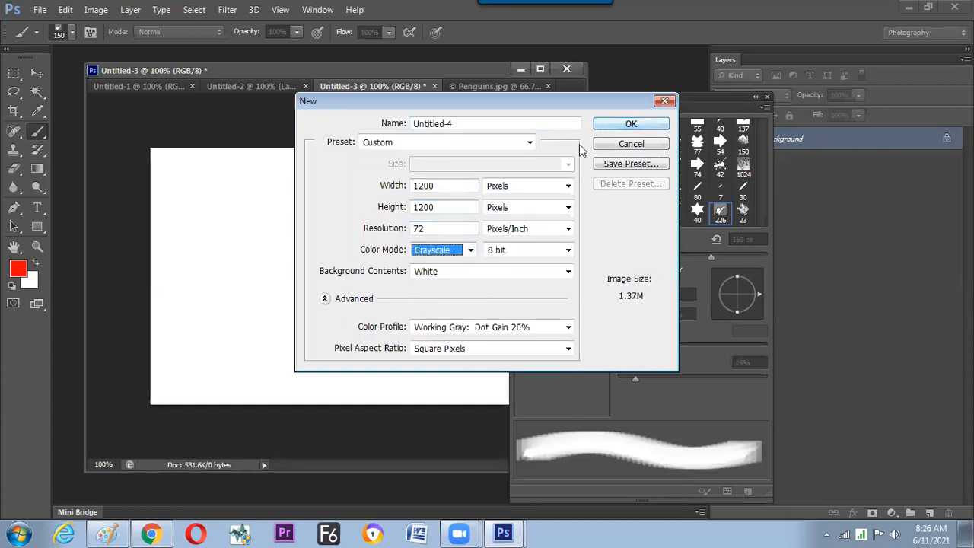
drag(515, 98, 455, 94)
click(558, 125)
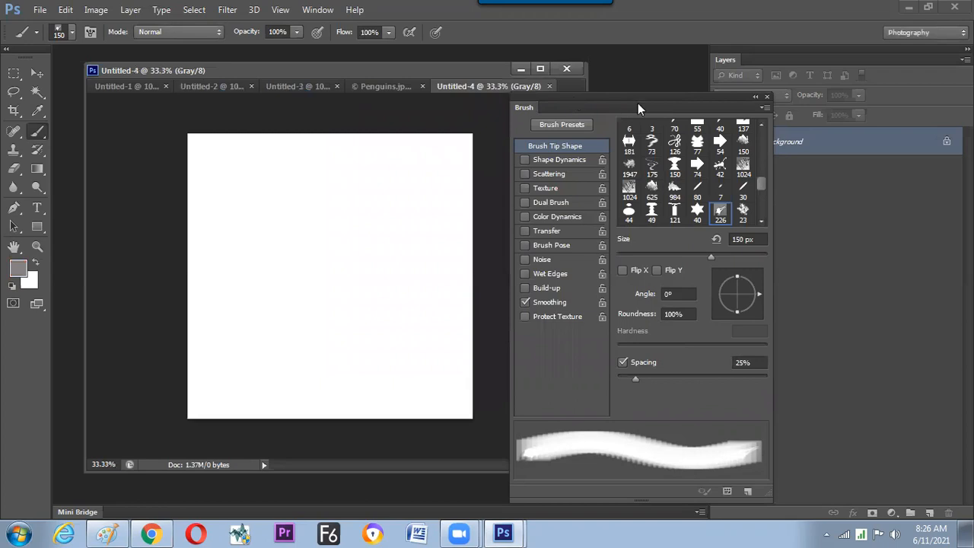
Move the Brush panel off the canvas and paste the copied cloud photo into the Untitled-4 document.
drag(637, 102, 691, 118)
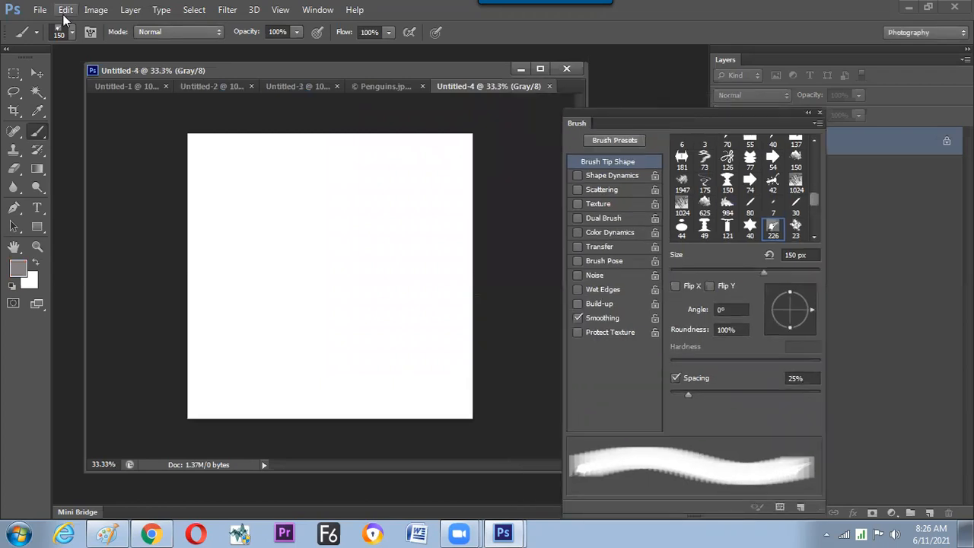
click(65, 11)
click(103, 121)
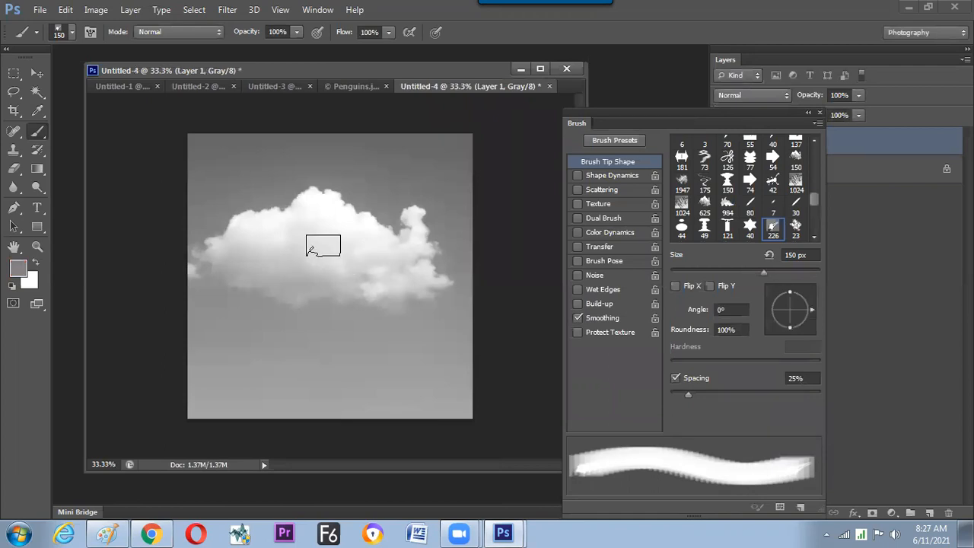
Invert the cloud layer's tones by filling it with White in Difference mode at 100% opacity.
click(37, 73)
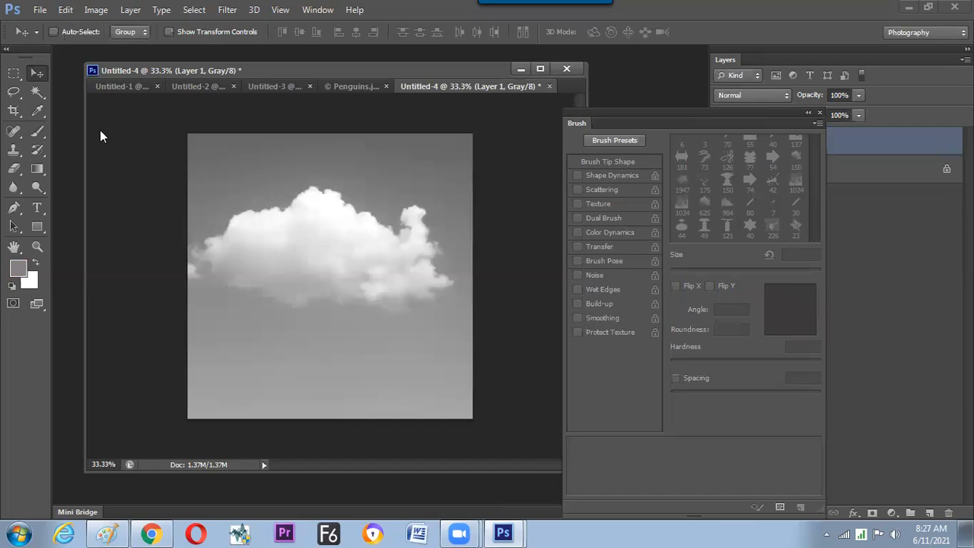
click(66, 10)
click(248, 200)
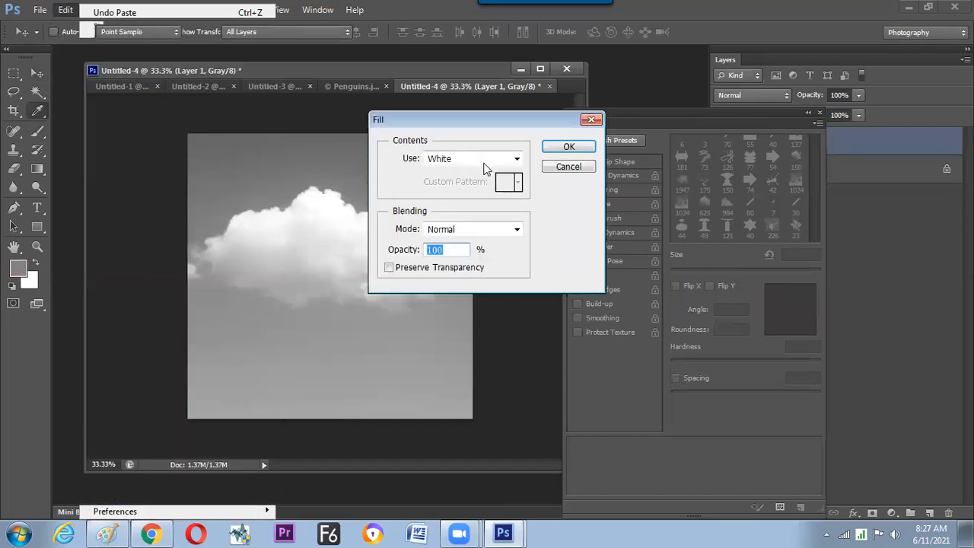
click(473, 229)
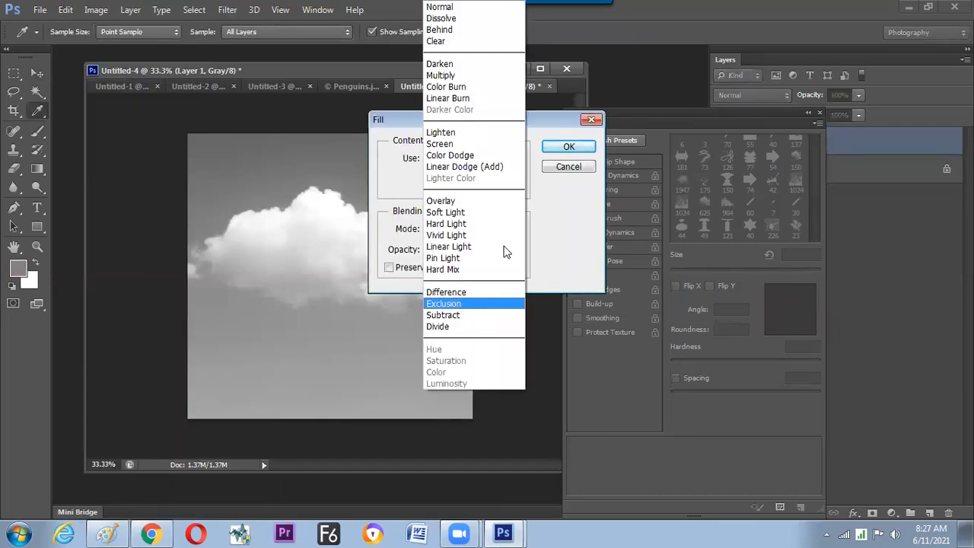
key(Return)
click(570, 148)
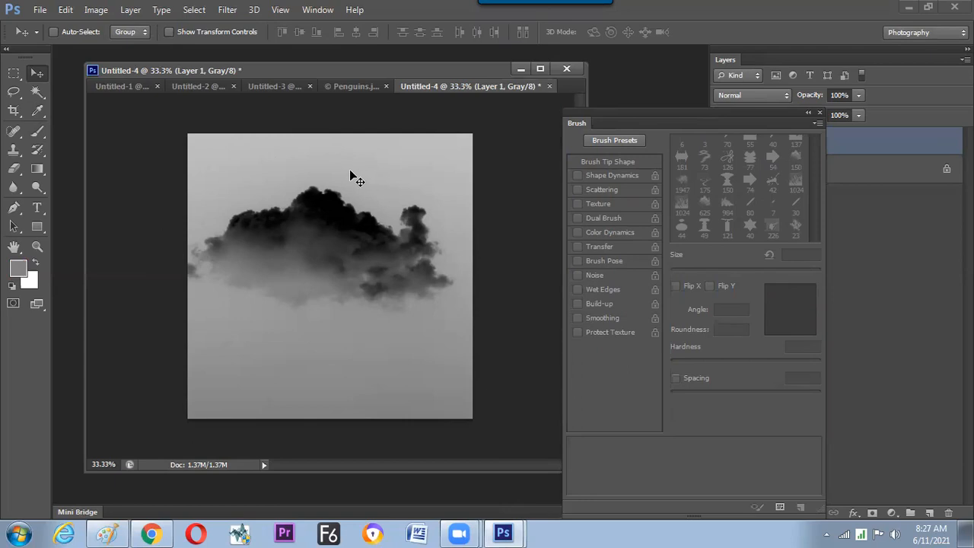
Whiten the grey sky around the dark cloud by filling the layer with White in Overlay mode at 100% opacity.
click(66, 11)
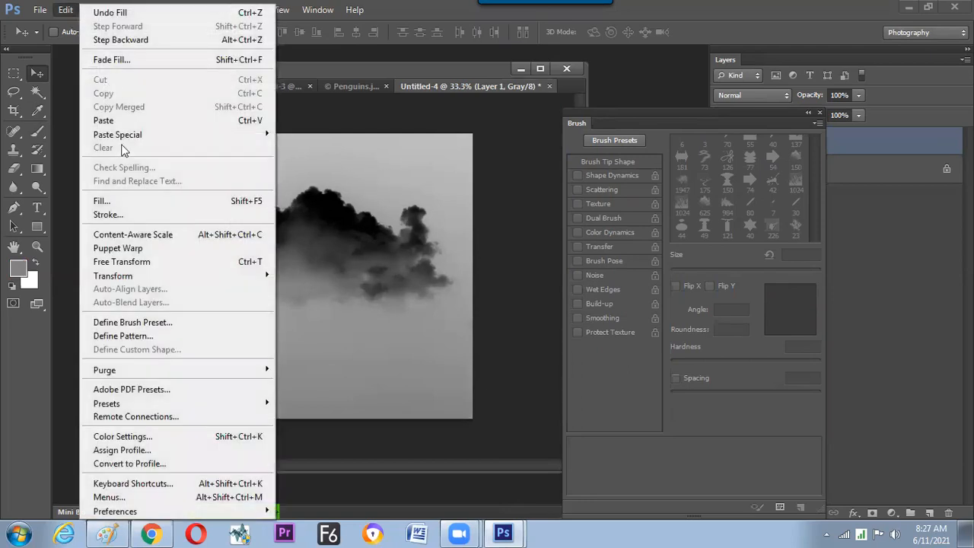
click(143, 202)
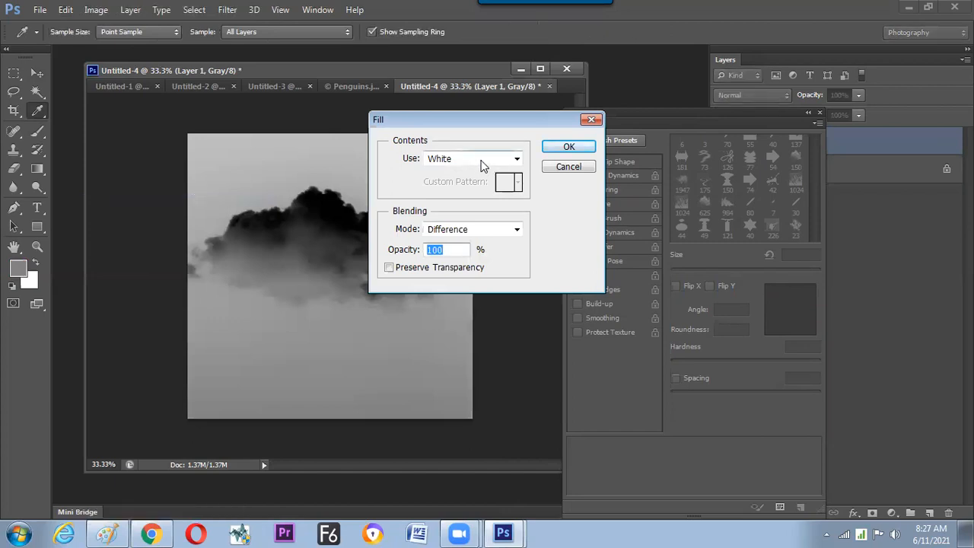
click(464, 230)
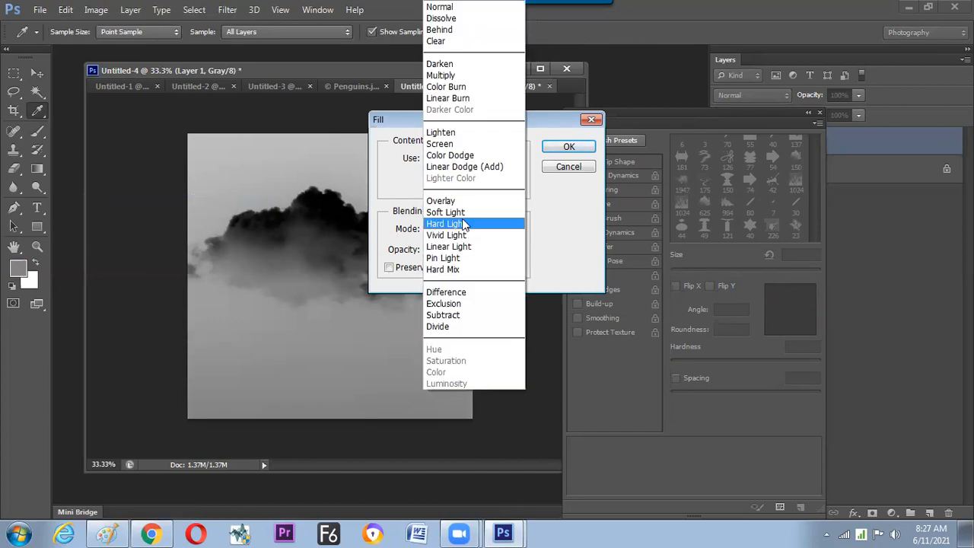
click(460, 201)
click(458, 227)
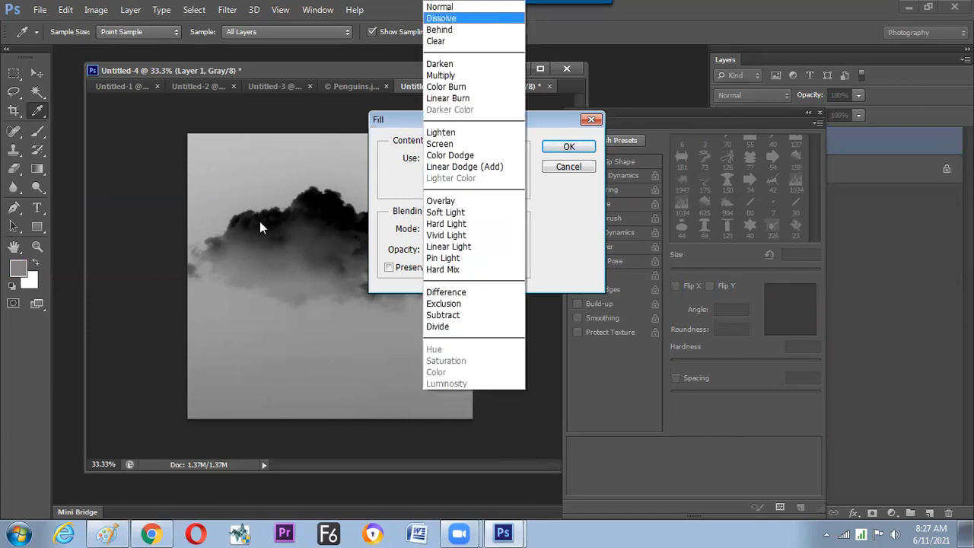
click(447, 202)
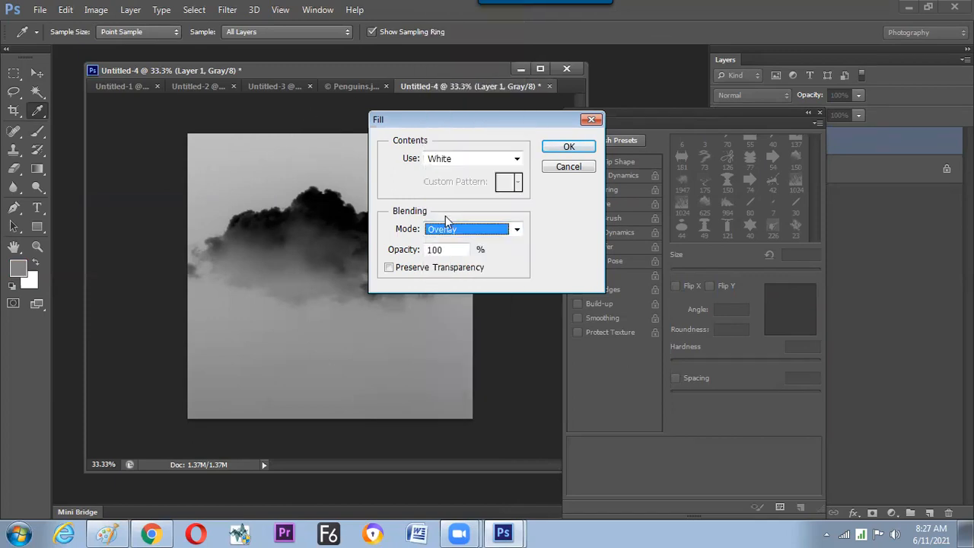
drag(449, 122, 542, 129)
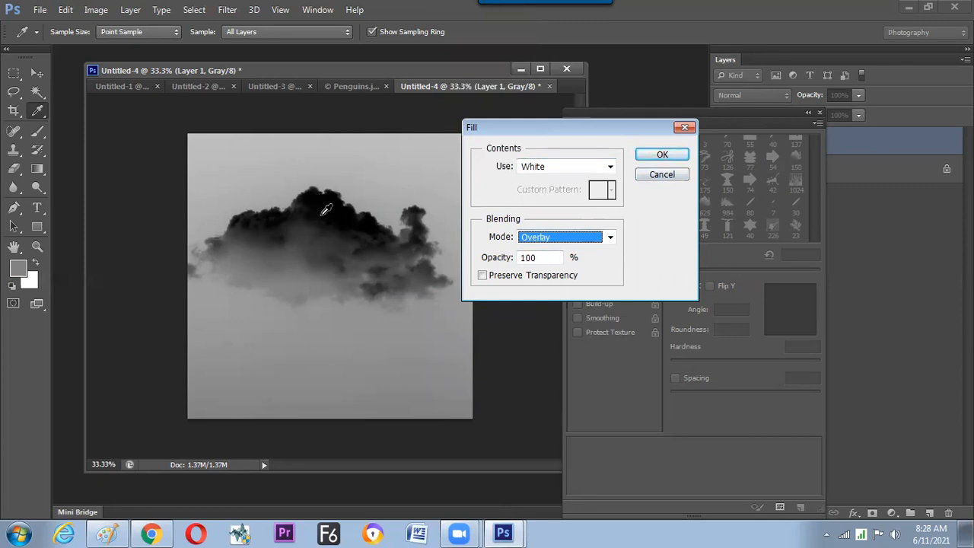
click(659, 156)
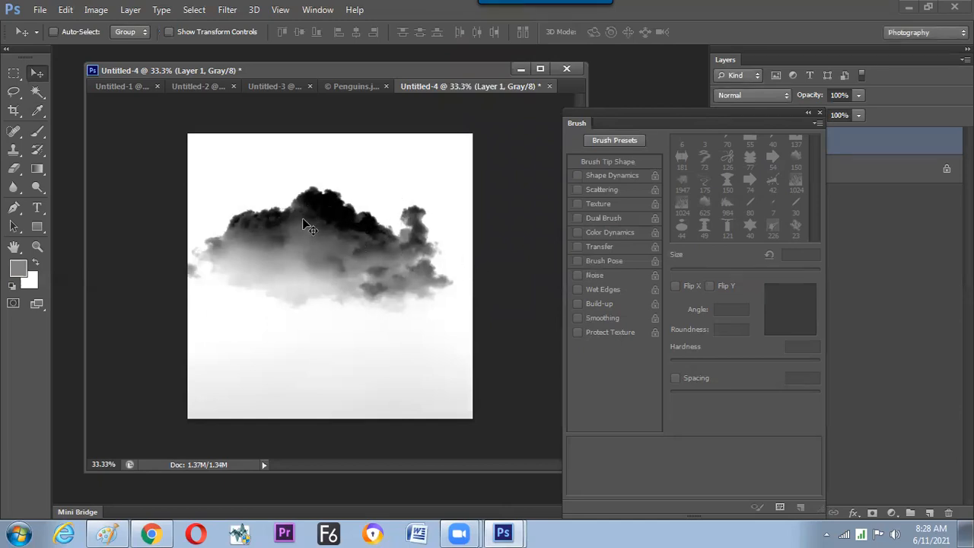
Try a second White Overlay fill at 100% opacity on the cloud layer and undo it.
click(65, 11)
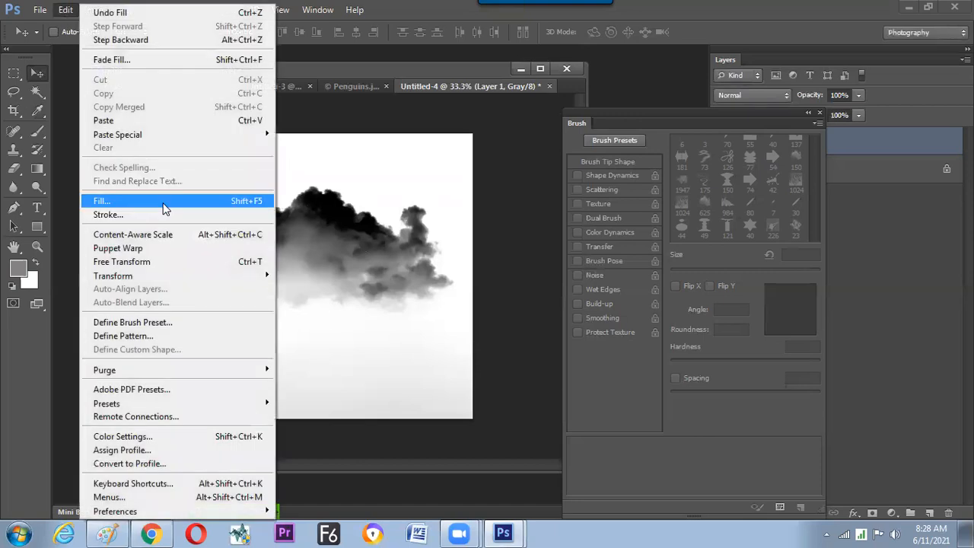
click(166, 208)
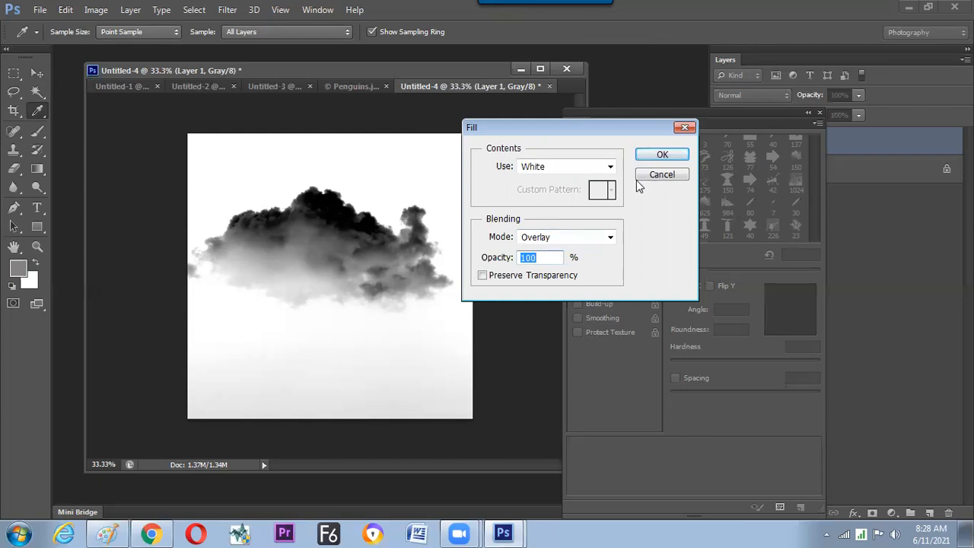
click(661, 155)
key(v)
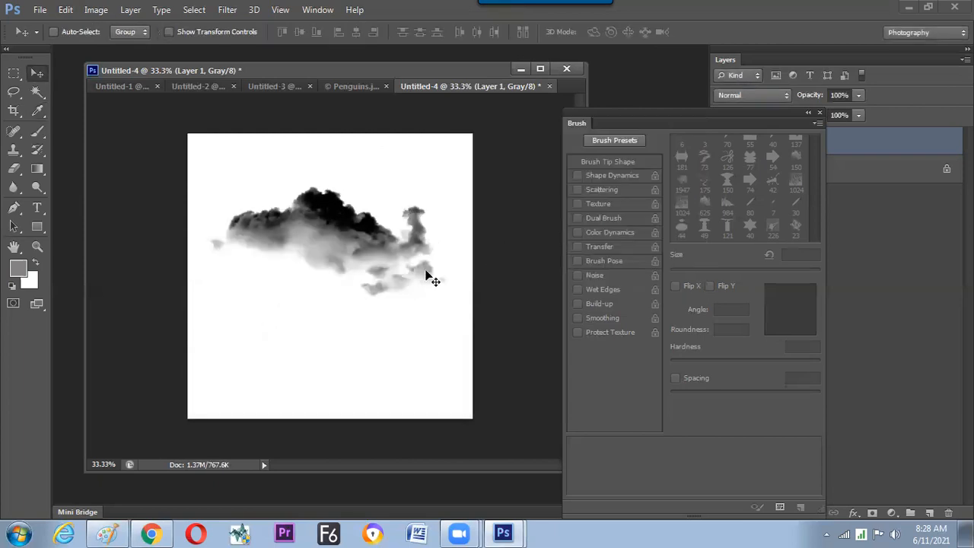
key(ctrl+z)
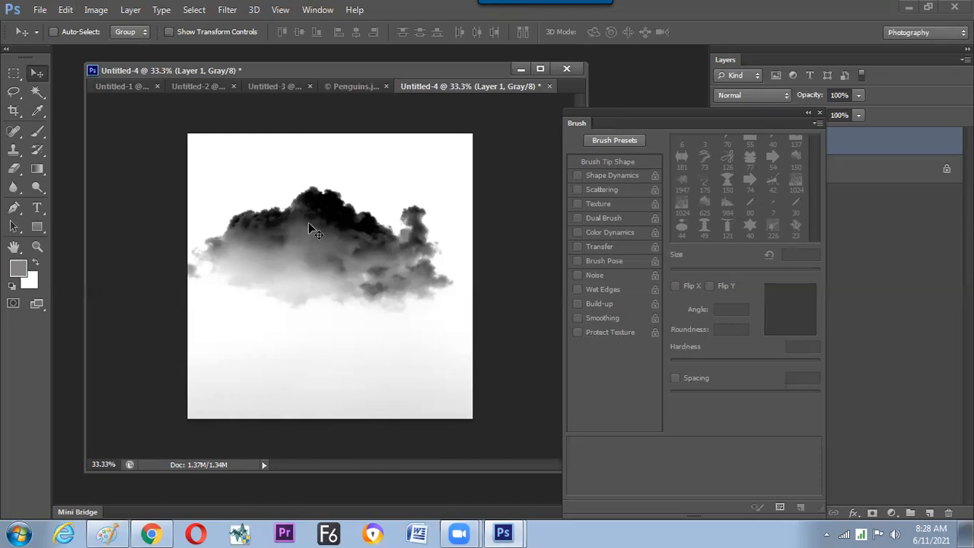
Whiten the remaining grey around the dark cloud by filling the layer with White in Overlay mode at 50% opacity.
click(131, 200)
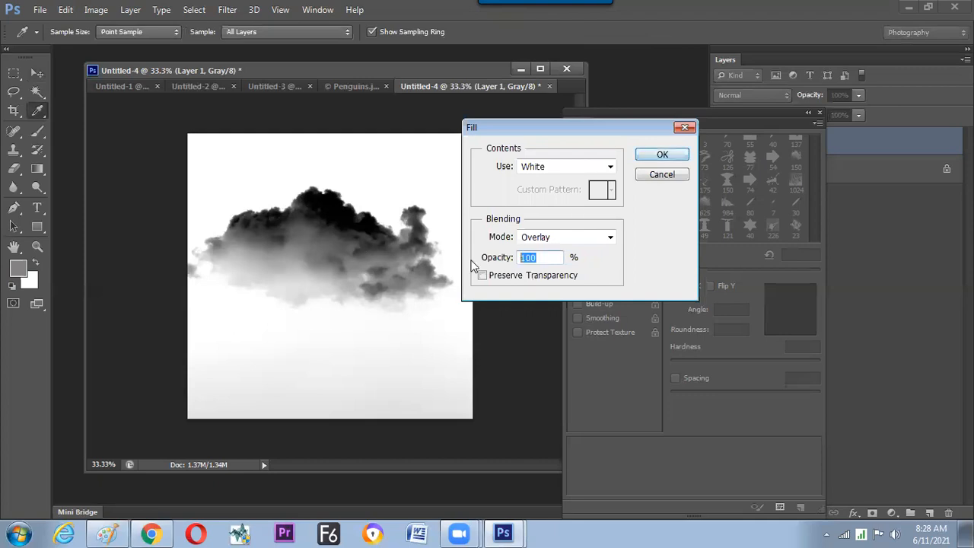
text(50)
click(646, 157)
key(v)
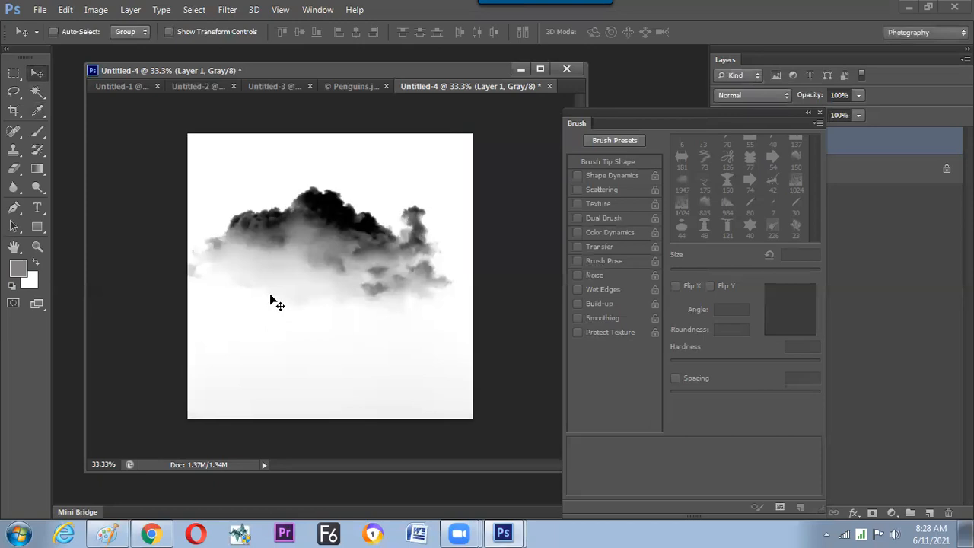
Lasso a loose freehand selection around the dark cloud, define it as a brush preset, and deselect.
click(14, 91)
mouse_move(227, 183)
mouse_down()
mouse_move(190, 257)
mouse_move(240, 328)
mouse_move(339, 362)
mouse_move(432, 339)
mouse_move(461, 305)
mouse_move(476, 266)
mouse_move(456, 193)
mouse_move(340, 151)
mouse_move(250, 161)
mouse_move(207, 177)
mouse_up()
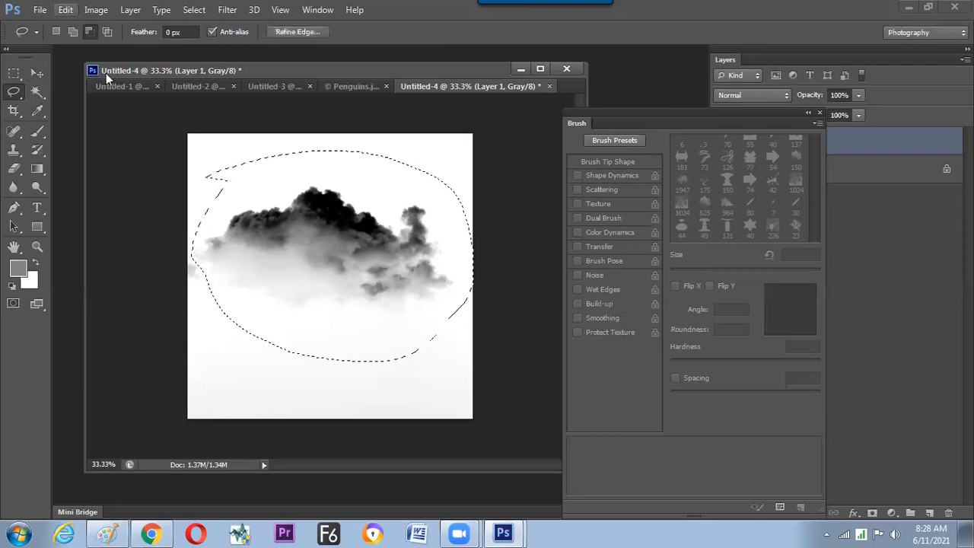
click(65, 10)
click(163, 323)
click(628, 188)
key(ctrl+d)
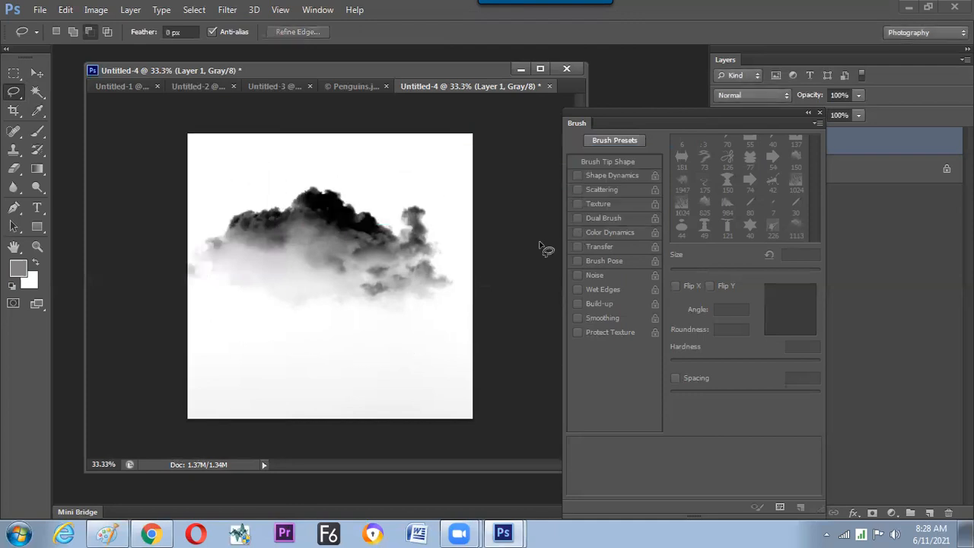
In Penguins.jpg, remove the selection and choose the new 1113 px cloud brush, reducing its size to 600 px.
click(341, 86)
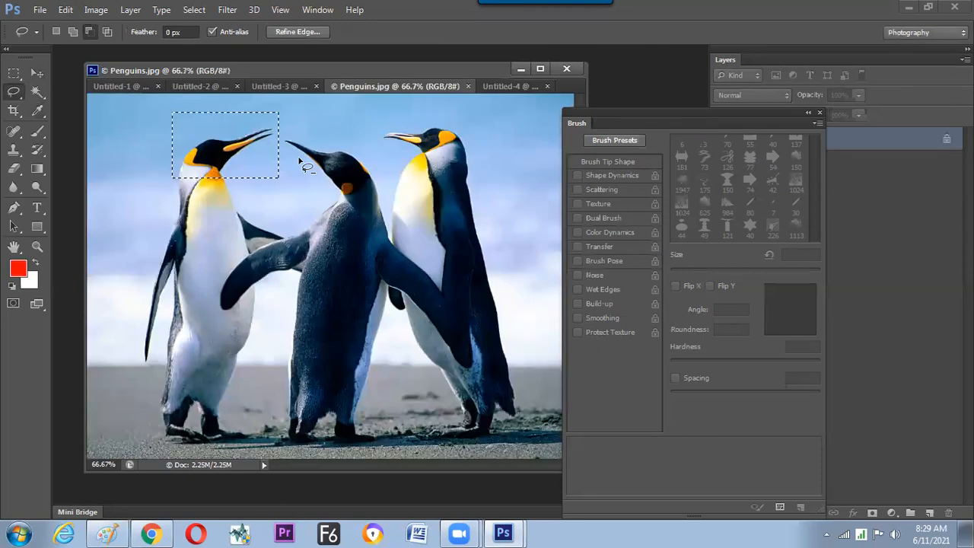
key(ctrl+d)
click(37, 131)
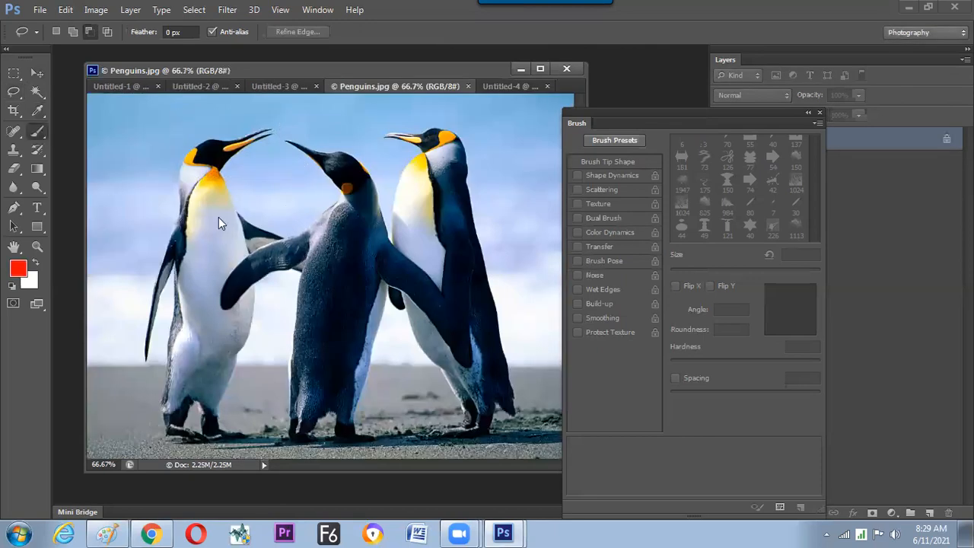
right_click(276, 213)
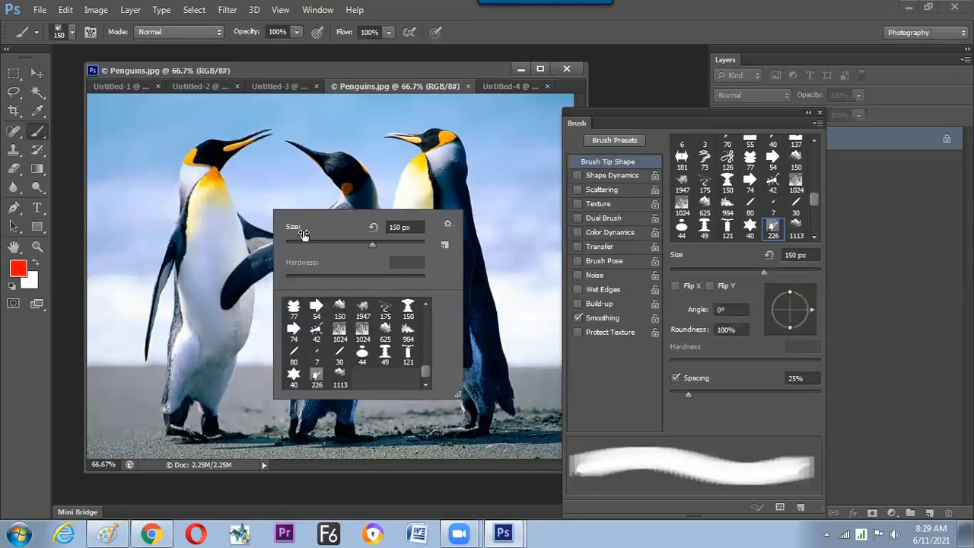
click(338, 380)
click(332, 384)
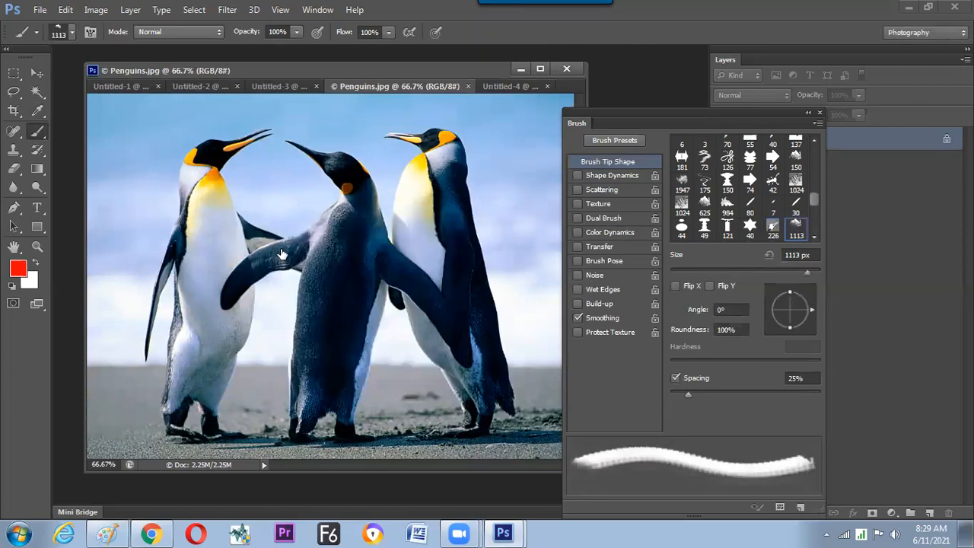
key(bracketleft)
key(bracketleft)
key(bracketleft)
key(bracketleft)
key(bracketleft)
Set the foreground colour to bright blue (#00a8ff).
click(18, 267)
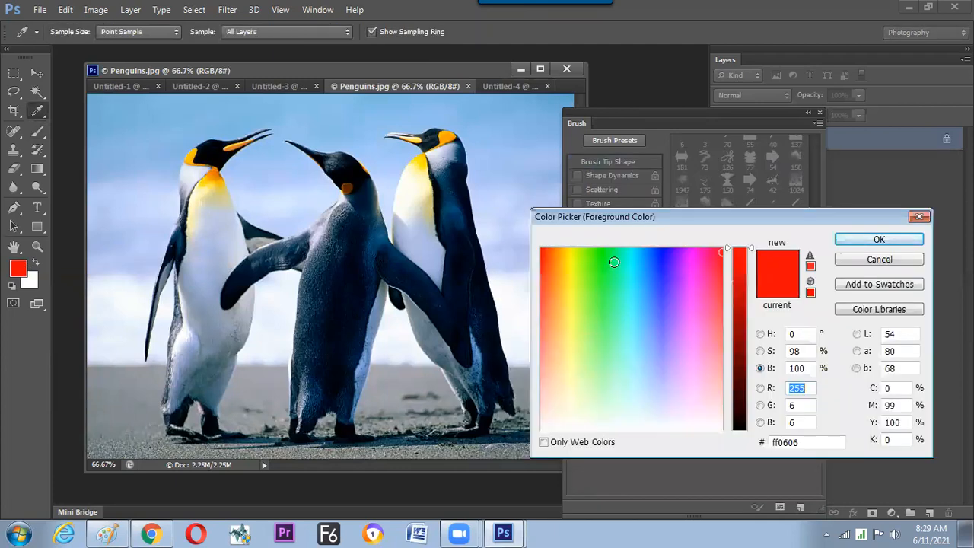
click(640, 253)
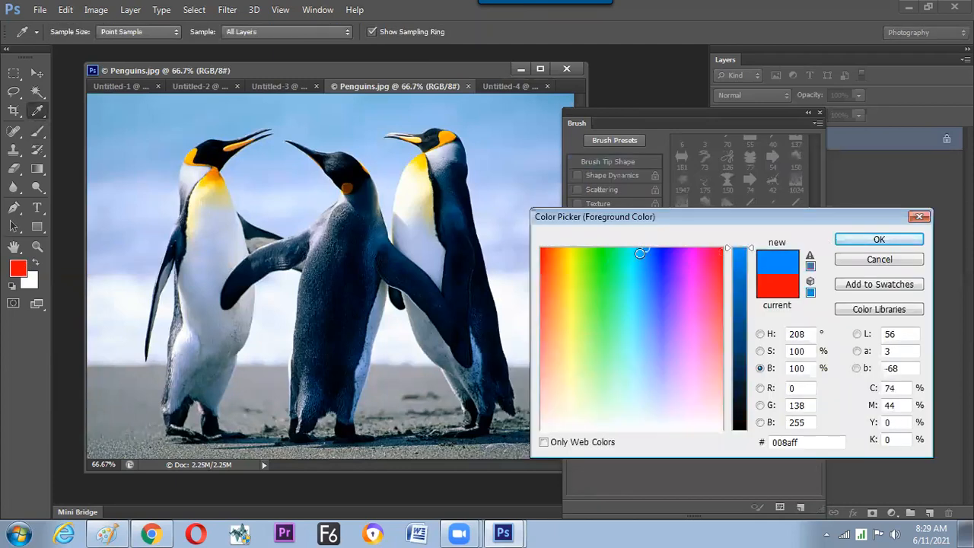
click(637, 248)
click(642, 248)
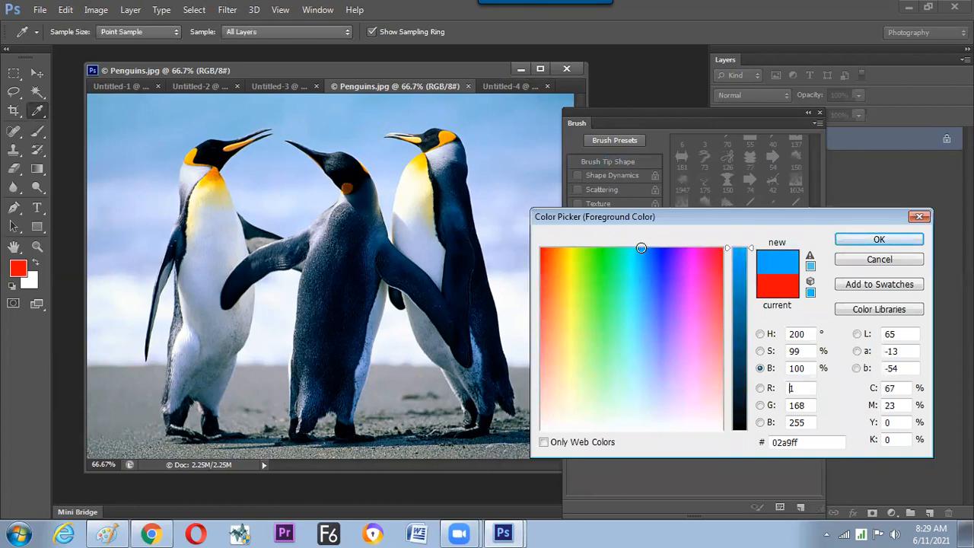
text(0)
key(Return)
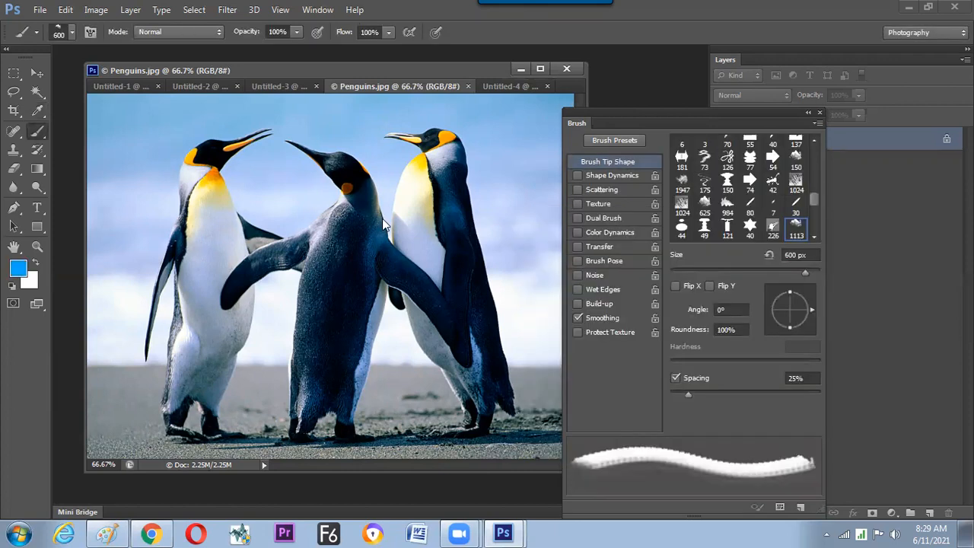
Stamp one blue cloud over the penguins at 600 px and another beside it at 500 px.
click(285, 233)
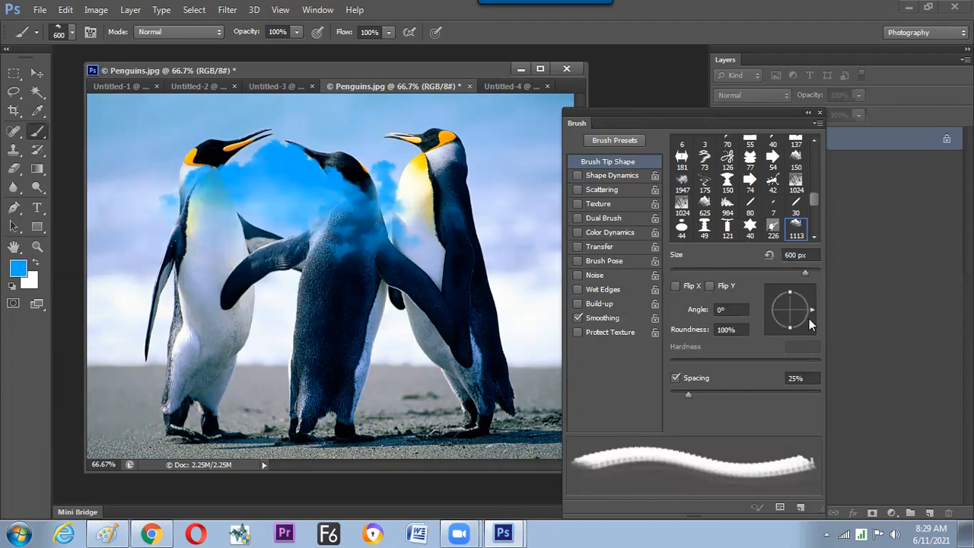
key(bracketleft)
click(396, 206)
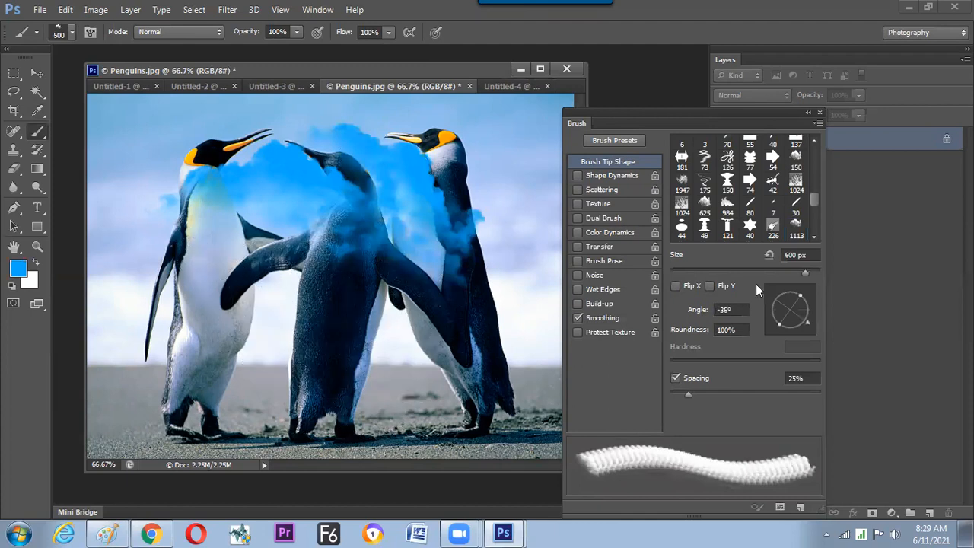
Rotate the cloud brush tip to about 76° and stamp upright blue clouds over the left penguin.
click(798, 290)
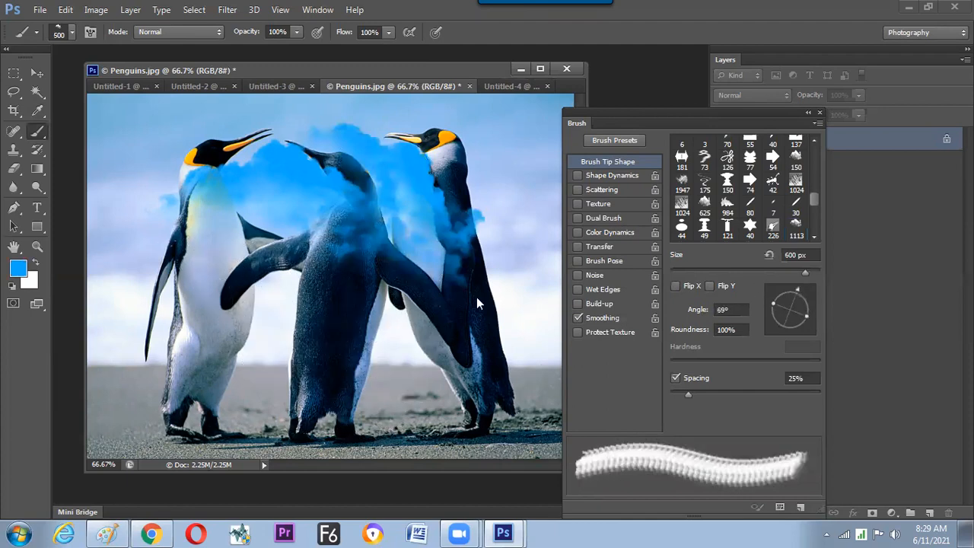
drag(216, 315, 210, 356)
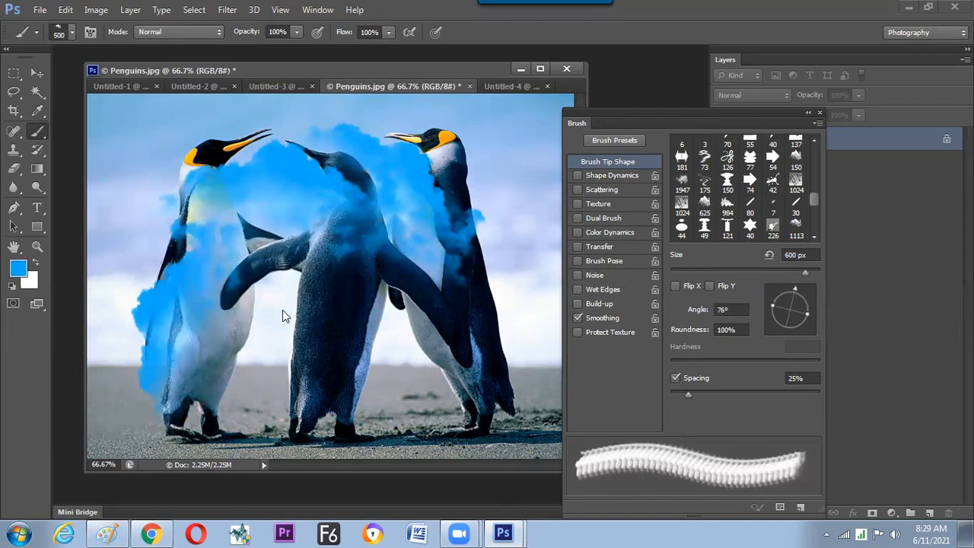
drag(185, 222, 195, 254)
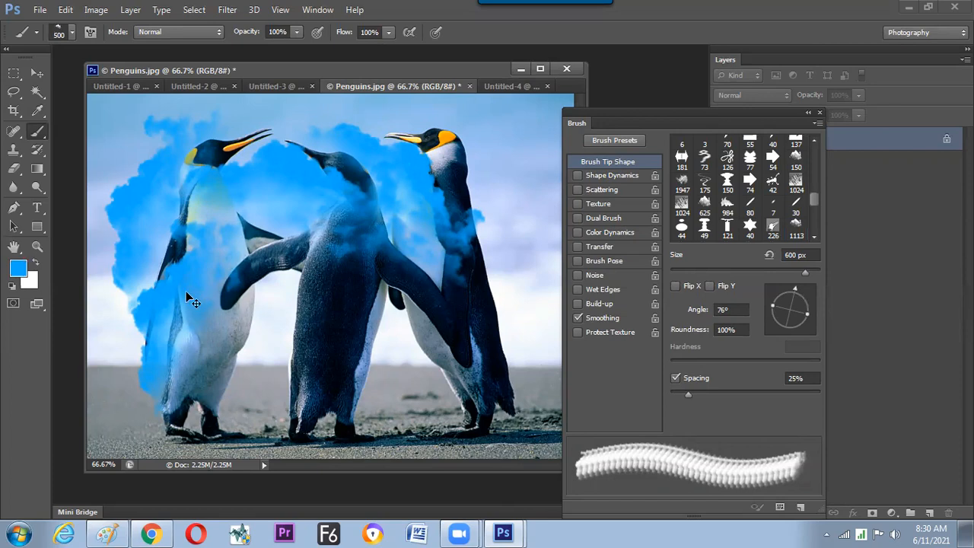
Fill the penguin image with white and stamp one blue cloud using a 7° brush angle and 110% spacing.
key(ctrl+BackSpace)
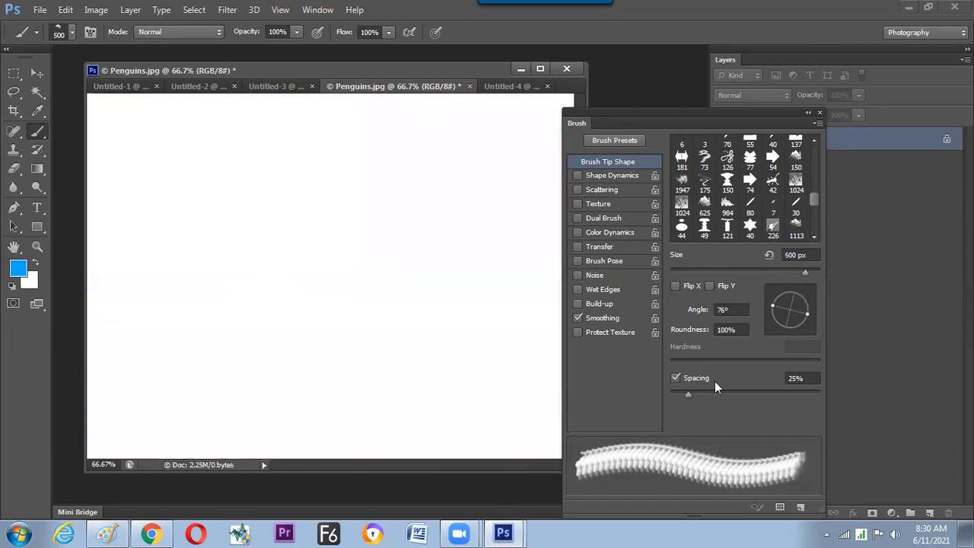
mouse_move(810, 307)
mouse_down()
mouse_move(784, 280)
mouse_move(809, 314)
mouse_move(811, 306)
mouse_up()
drag(687, 394, 750, 394)
drag(811, 306, 813, 308)
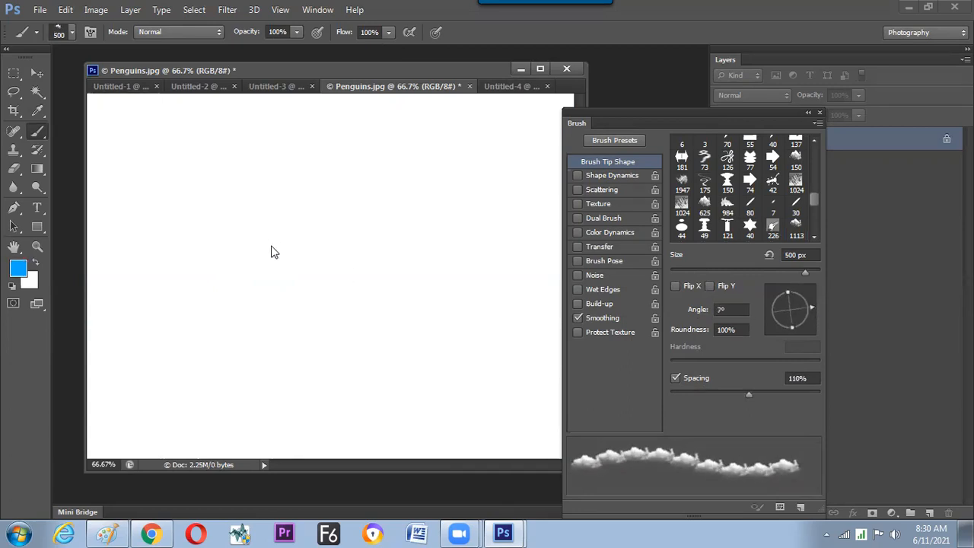
click(271, 250)
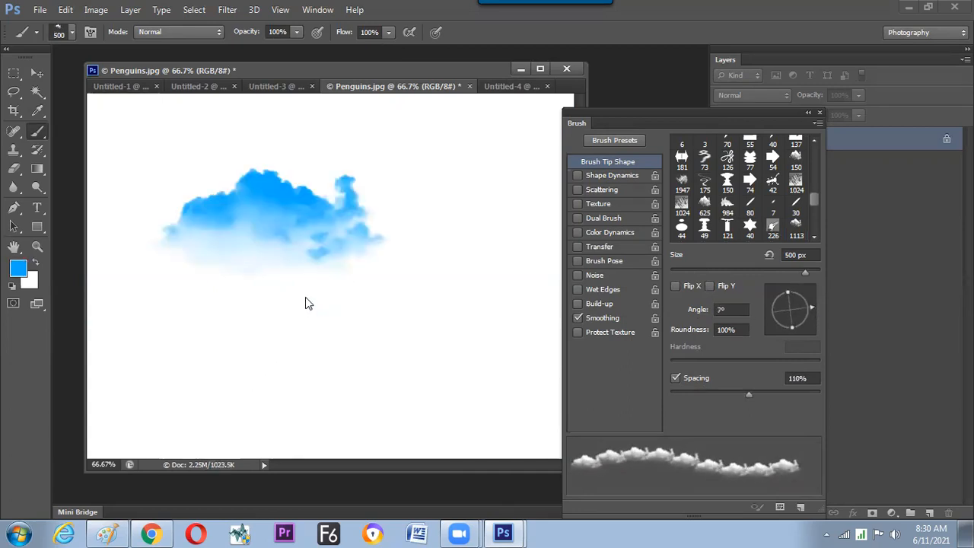
Set the foreground colour to yellow (#ffdf08) and stamp three overlapping yellow clouds over the lower part of the blue one.
click(18, 272)
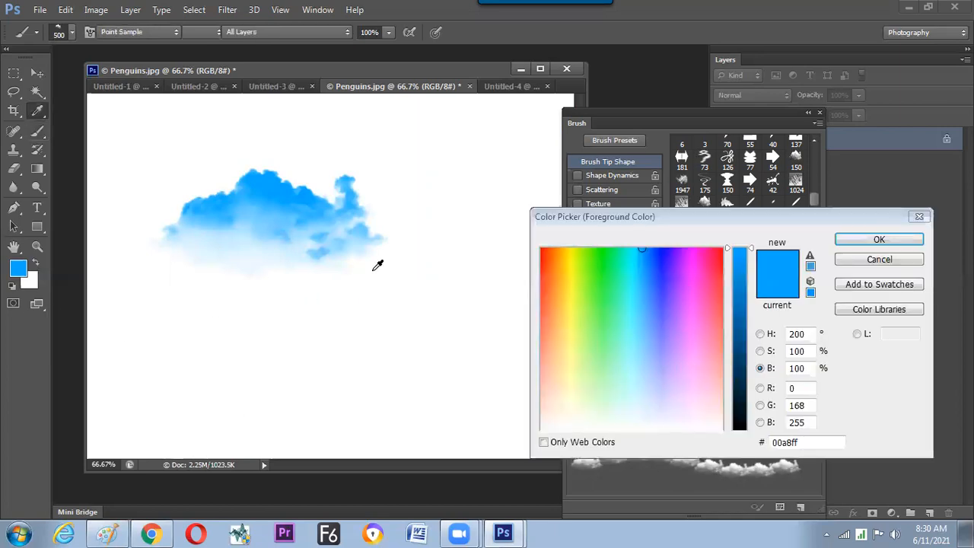
click(569, 253)
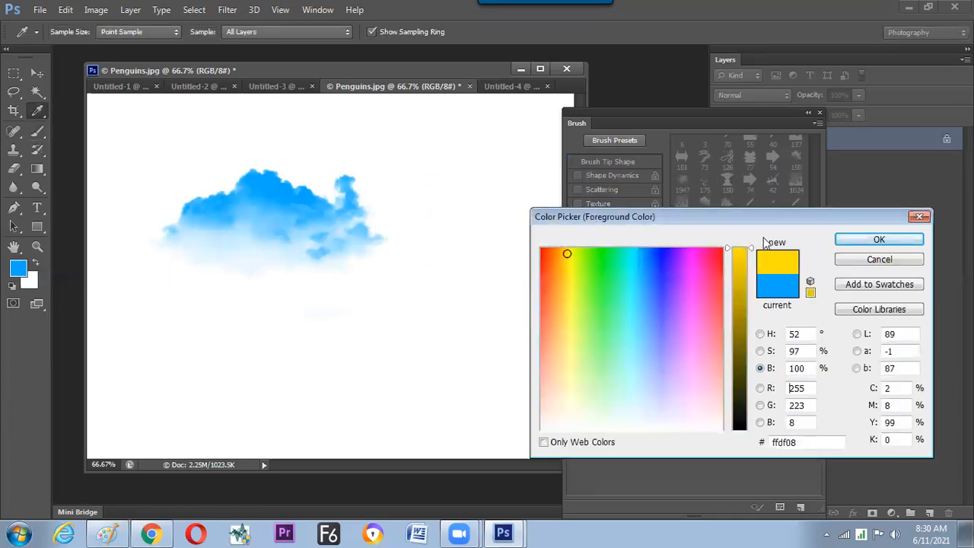
click(879, 239)
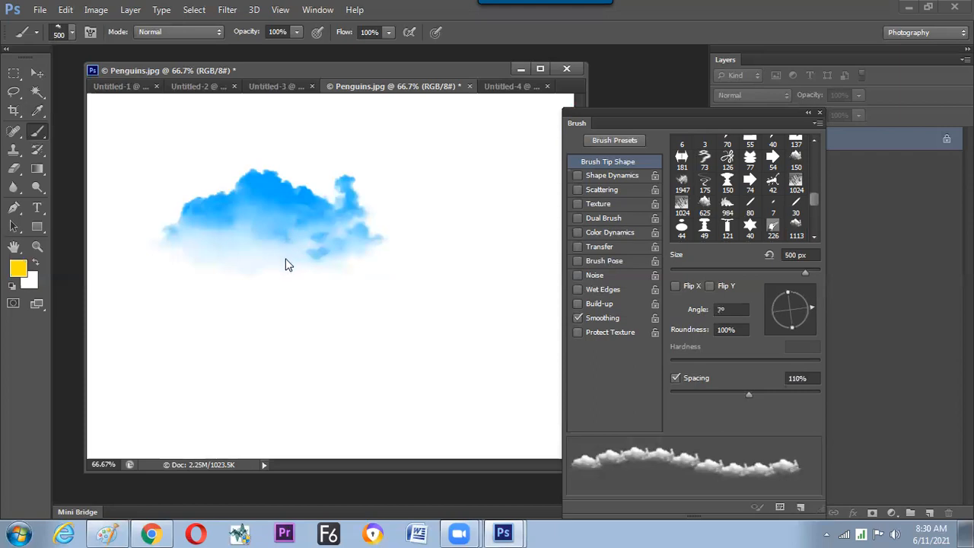
click(284, 264)
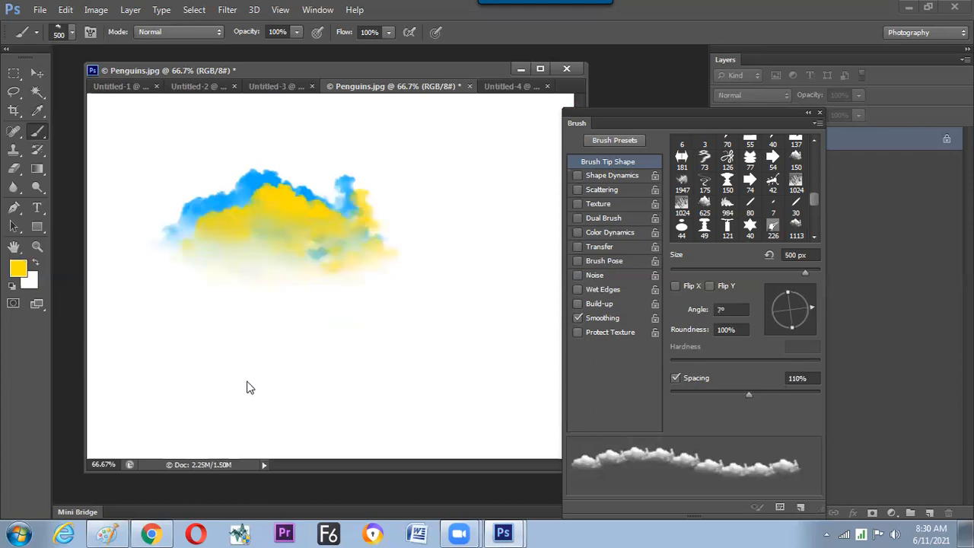
click(221, 298)
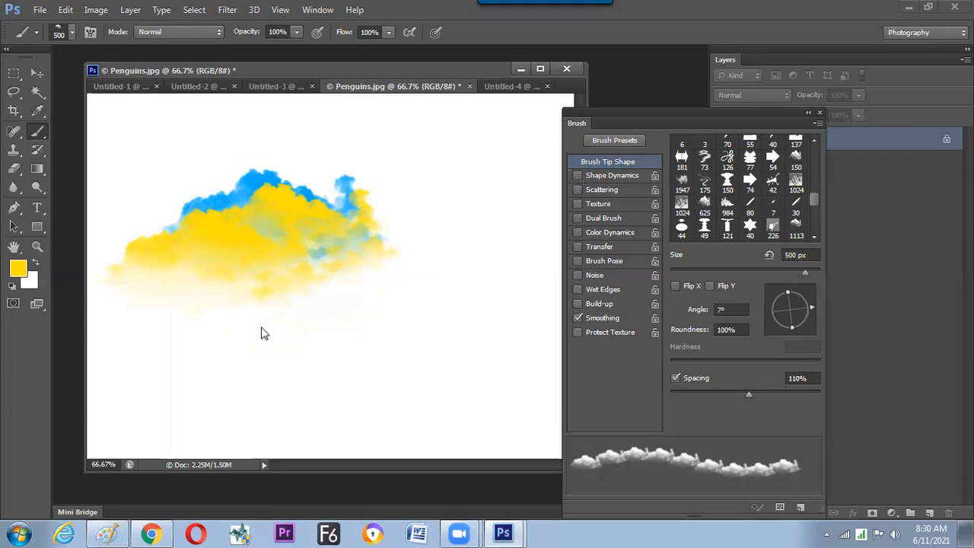
click(309, 298)
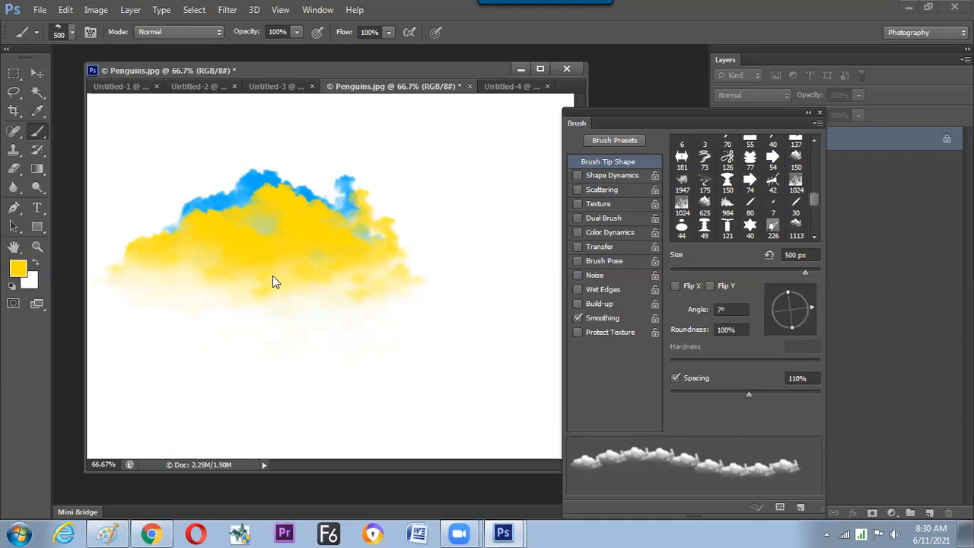
Stamp more overlapping yellow clouds across the middle and lower canvas at 500 px, and clear the image with a white fill.
click(326, 287)
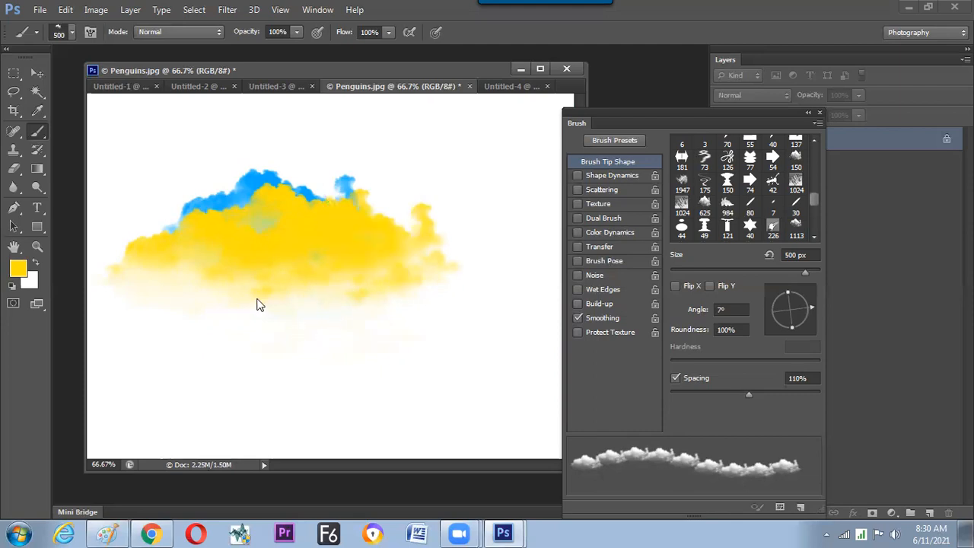
click(416, 269)
click(429, 307)
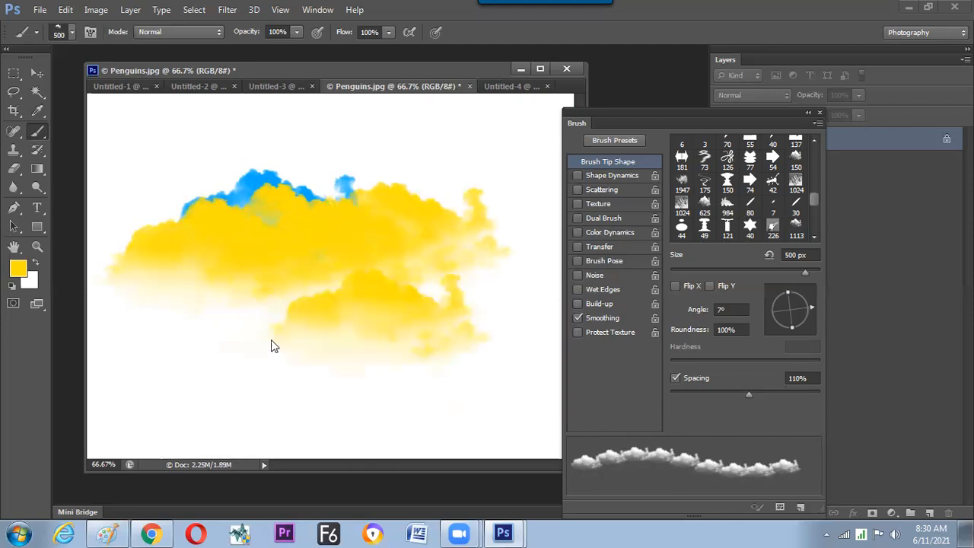
click(460, 329)
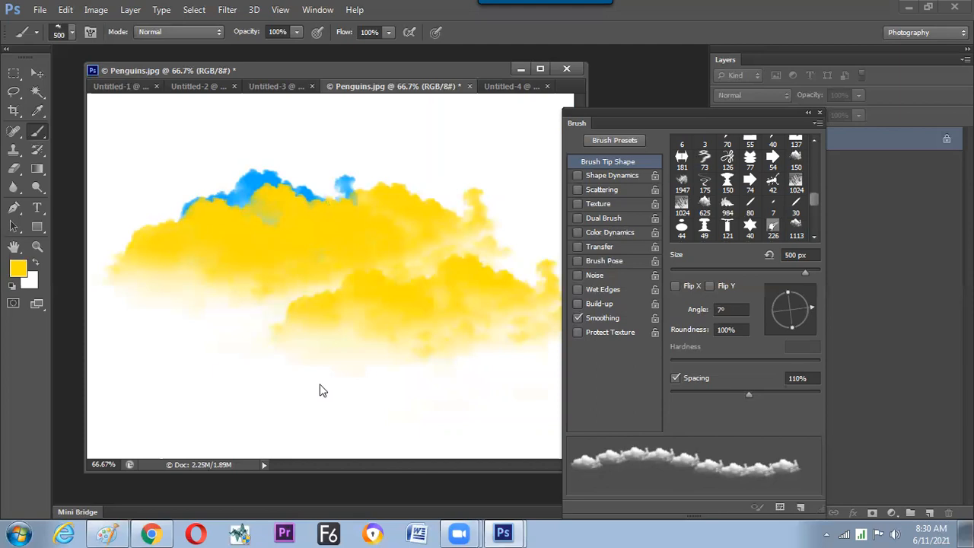
click(221, 407)
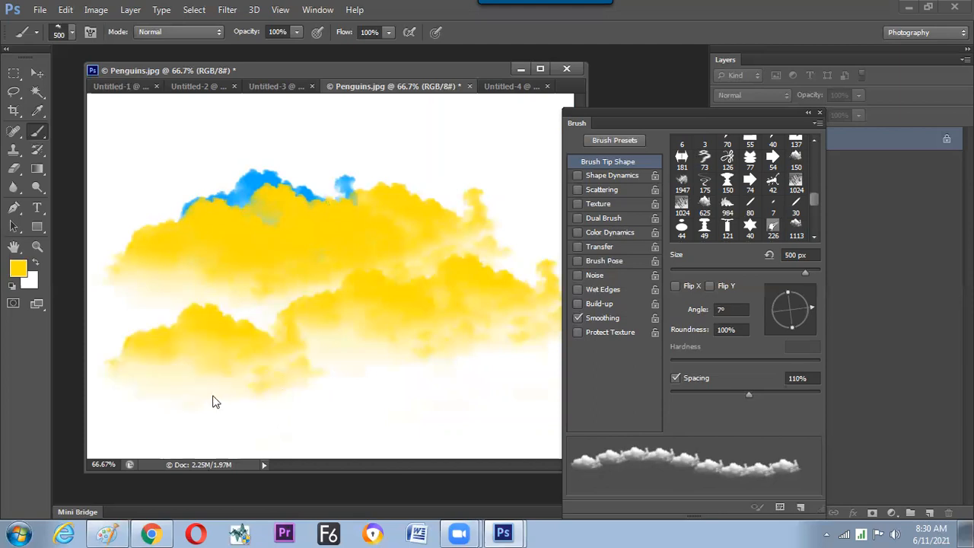
click(284, 413)
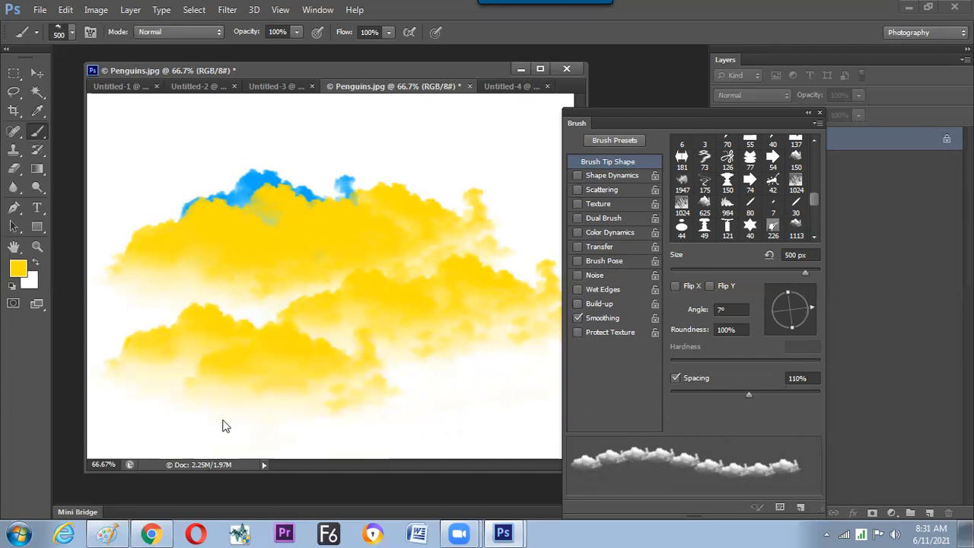
click(223, 424)
click(354, 414)
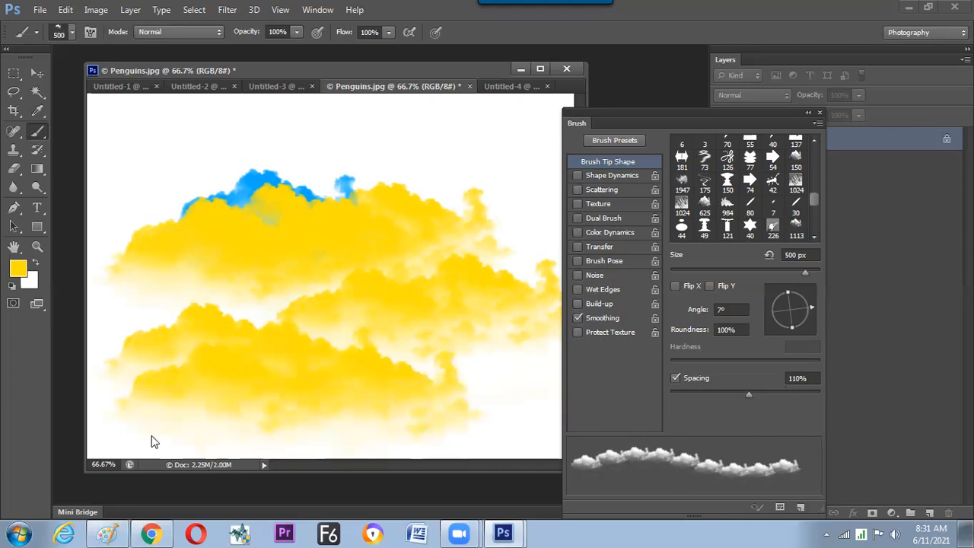
click(192, 384)
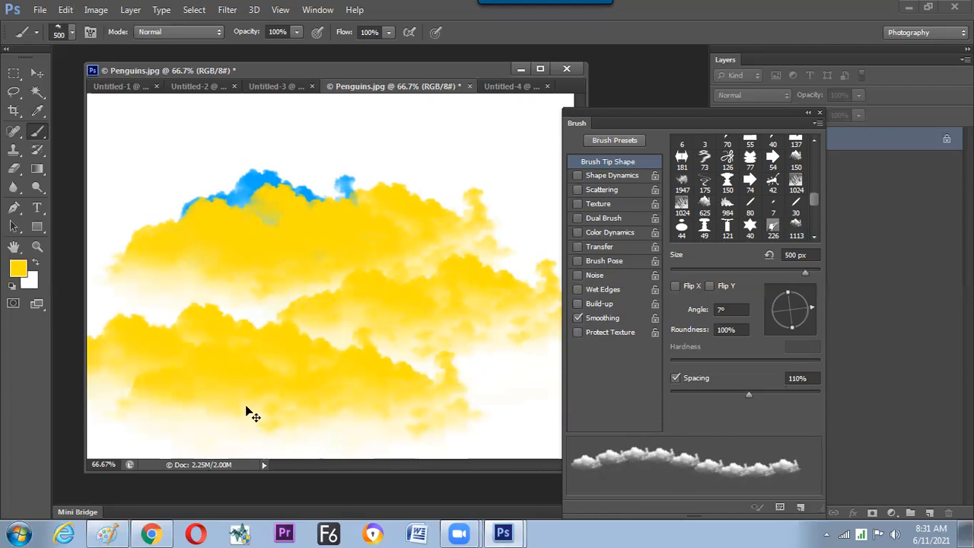
key(ctrl+BackSpace)
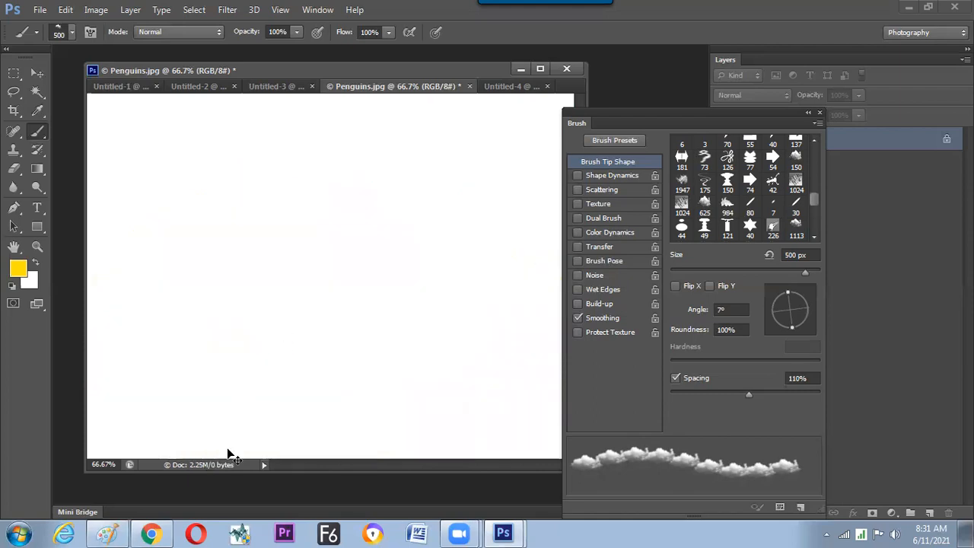
Switch to Chrome and search Google Images for "smoke image" in a new tab.
key(alt+Tab)
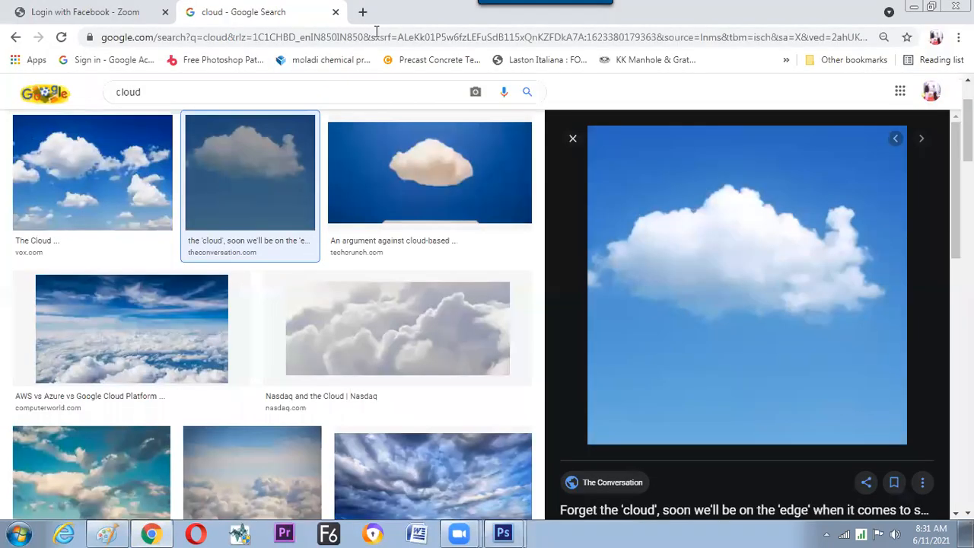
key(ctrl+t)
text(smoke)
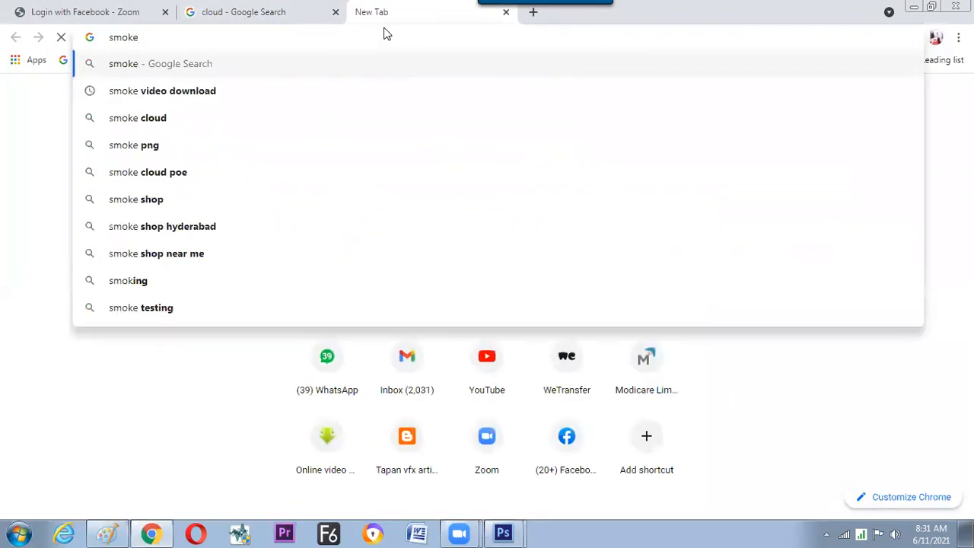
key(Return)
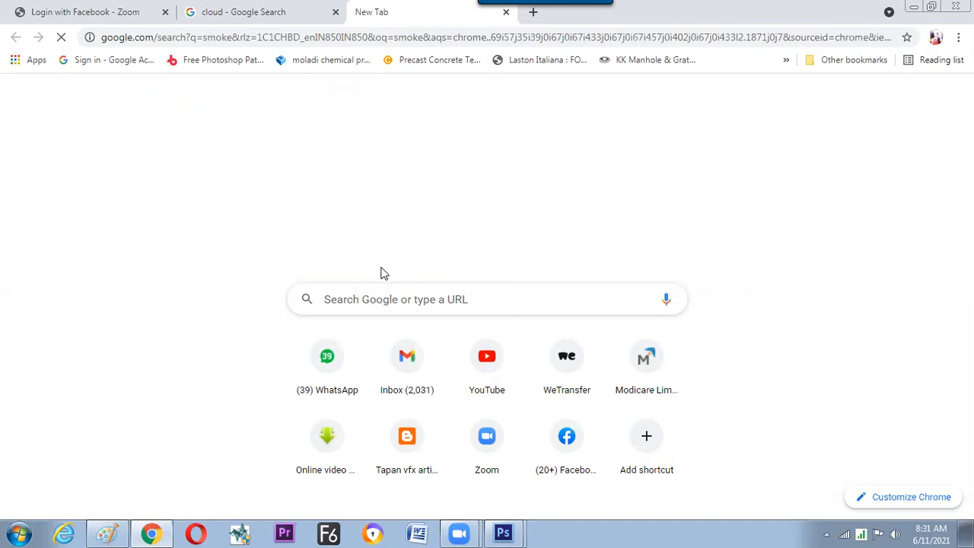
click(270, 36)
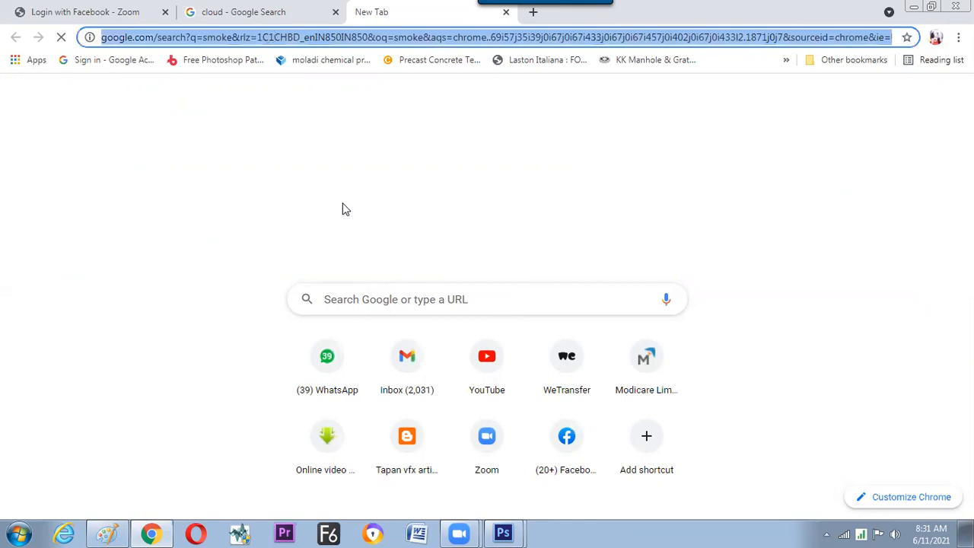
text(smoke )
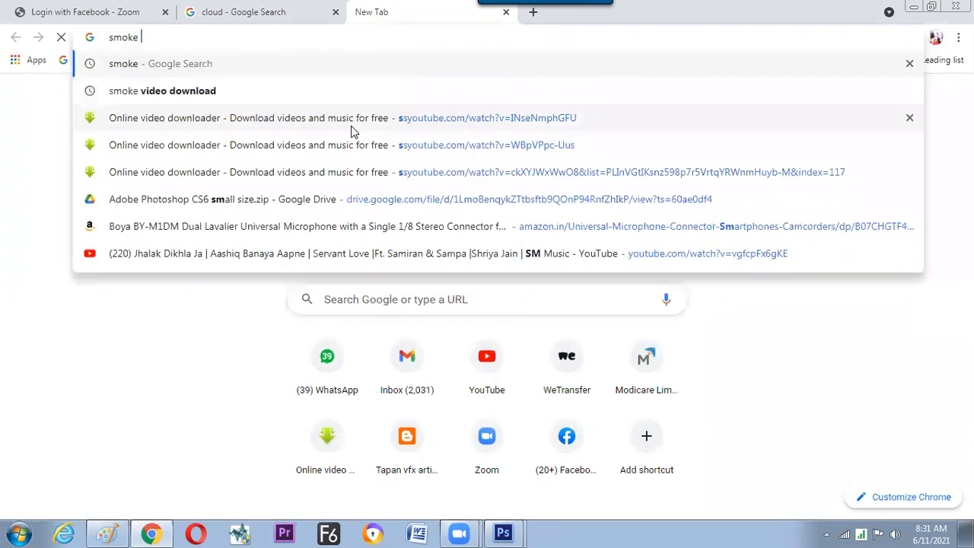
text(image)
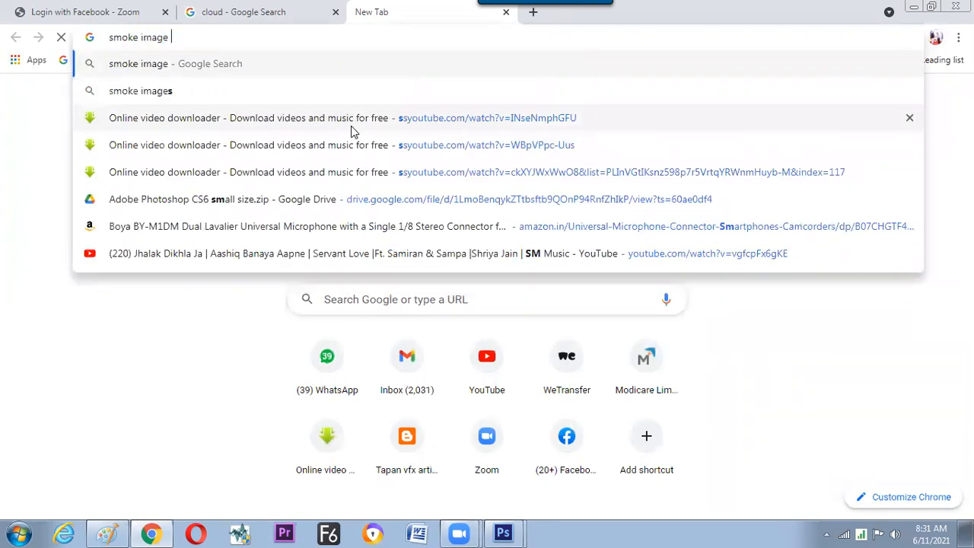
key(Return)
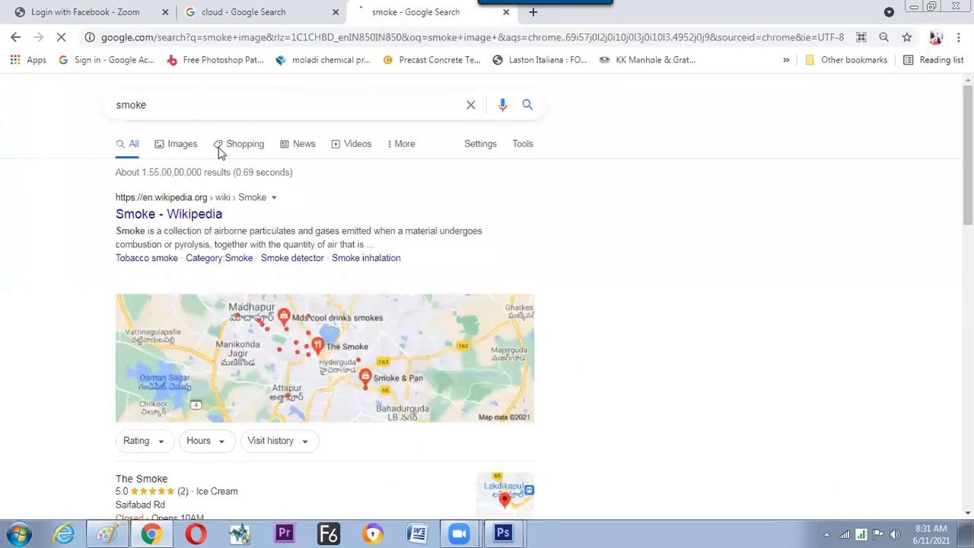
click(183, 148)
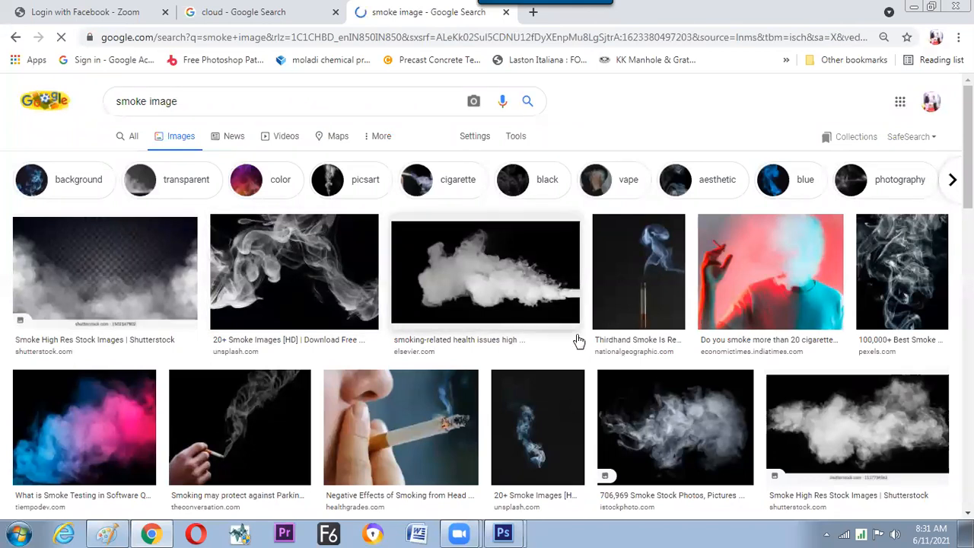
Open the Elsevier picture of white smoke on black in the image results and copy the image.
click(477, 293)
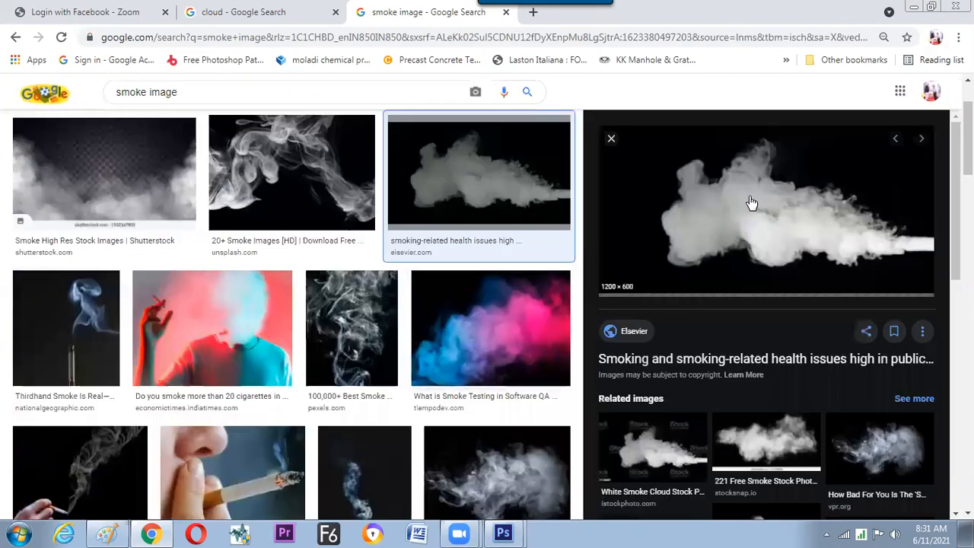
right_click(744, 200)
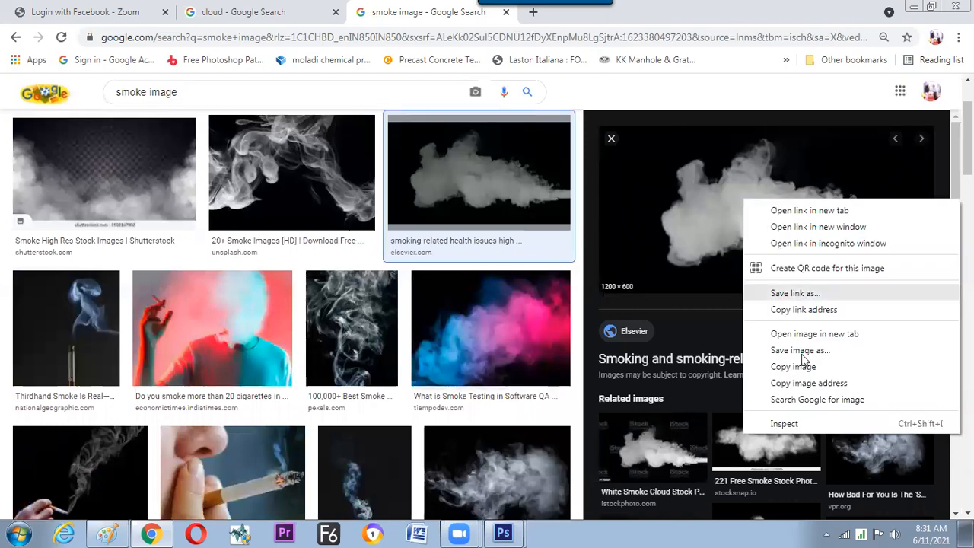
click(769, 370)
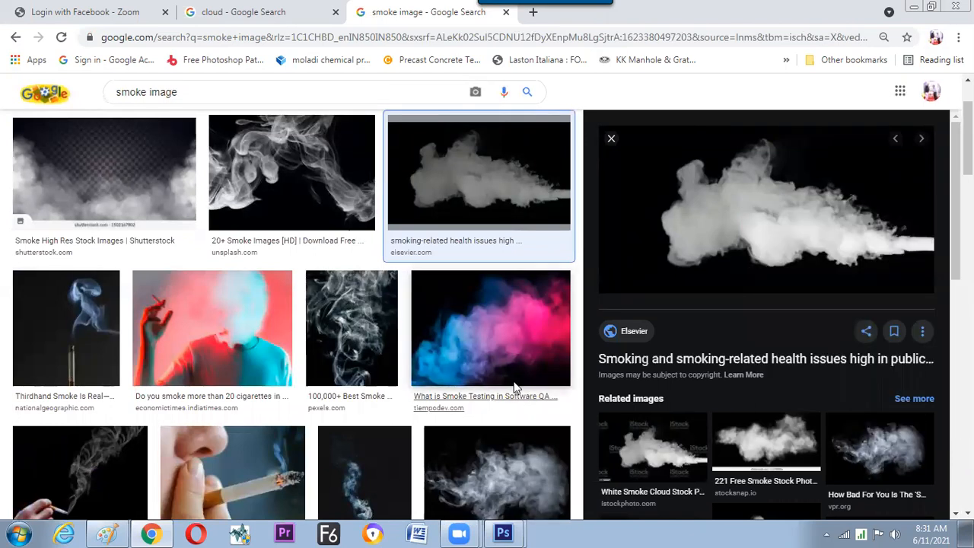
Switch back to Photoshop, create a new document at the clipboard size and paste the smoke picture into it.
key(alt+Tab)
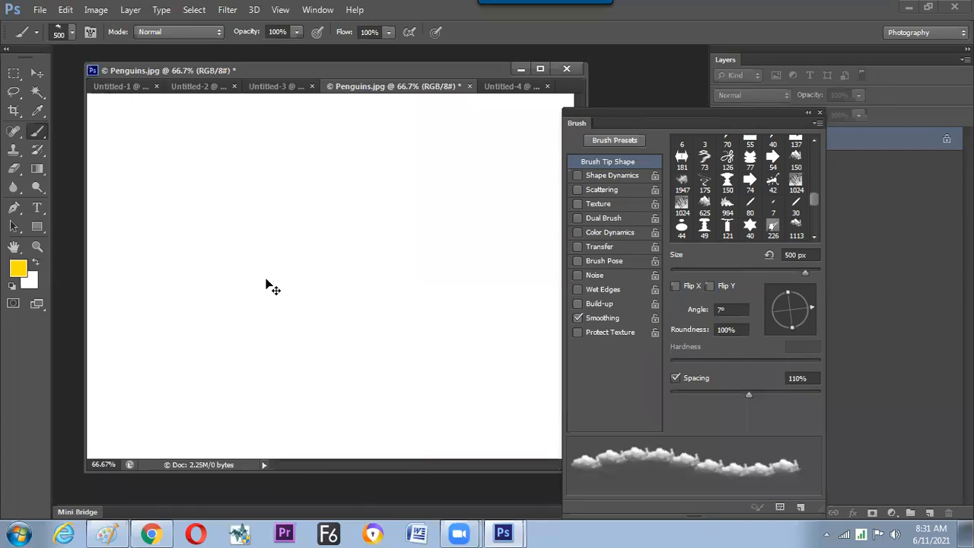
key(ctrl+n)
key(Return)
key(ctrl+v)
key(ctrl+v)
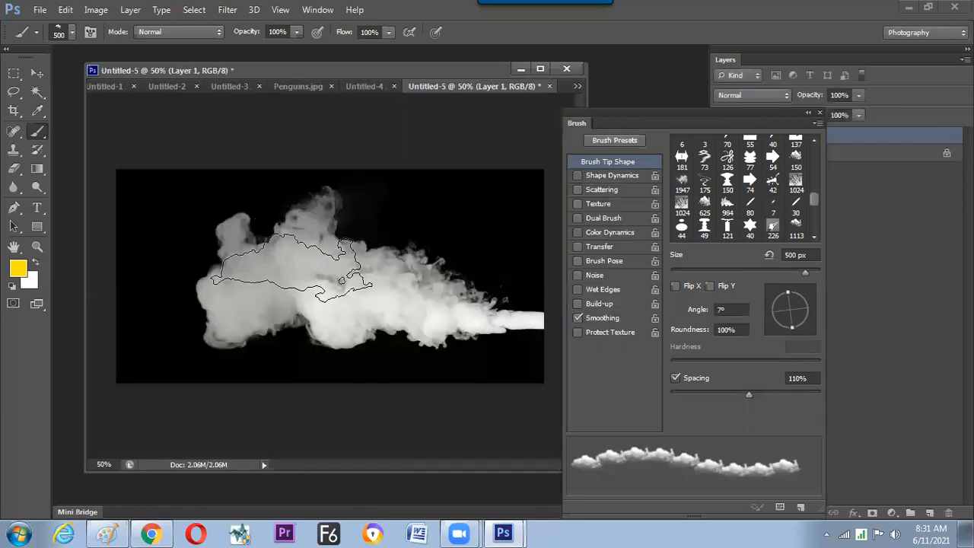
Fill the smoke layer with white in Difference blending mode at 50% opacity.
click(36, 73)
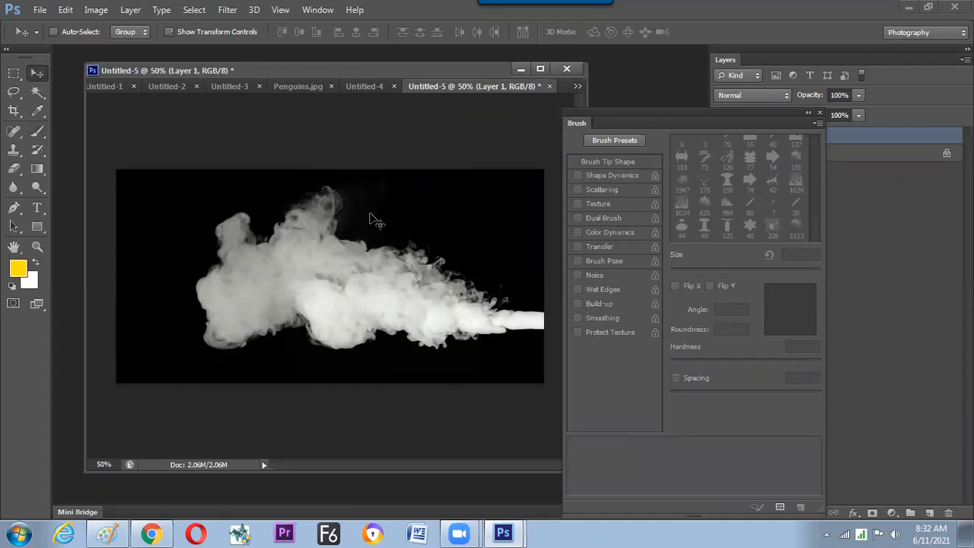
key(alt+e)
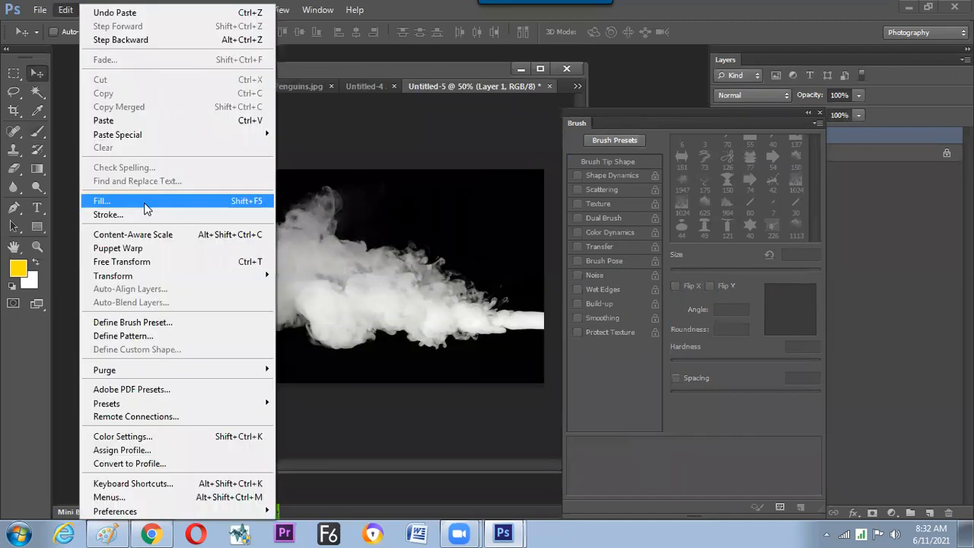
key(Return)
click(569, 238)
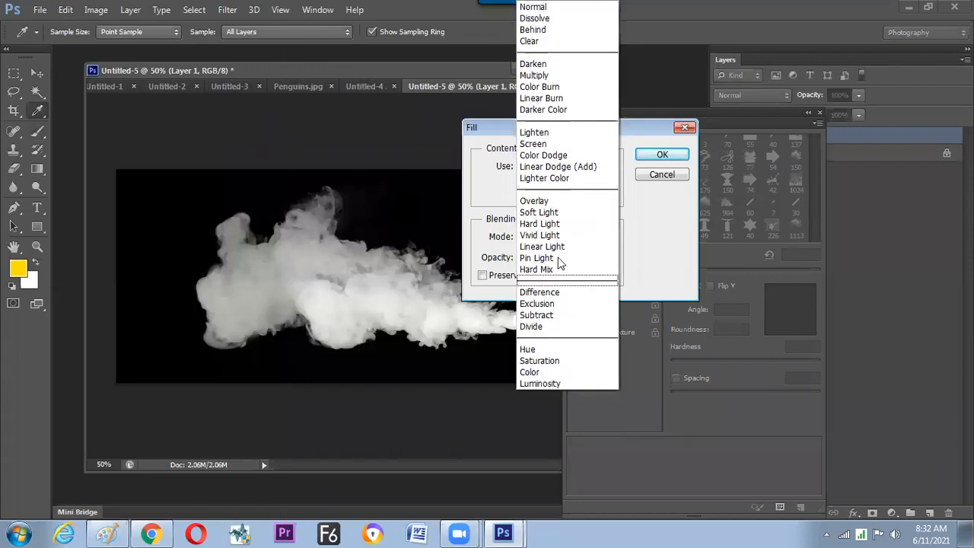
click(552, 290)
click(658, 155)
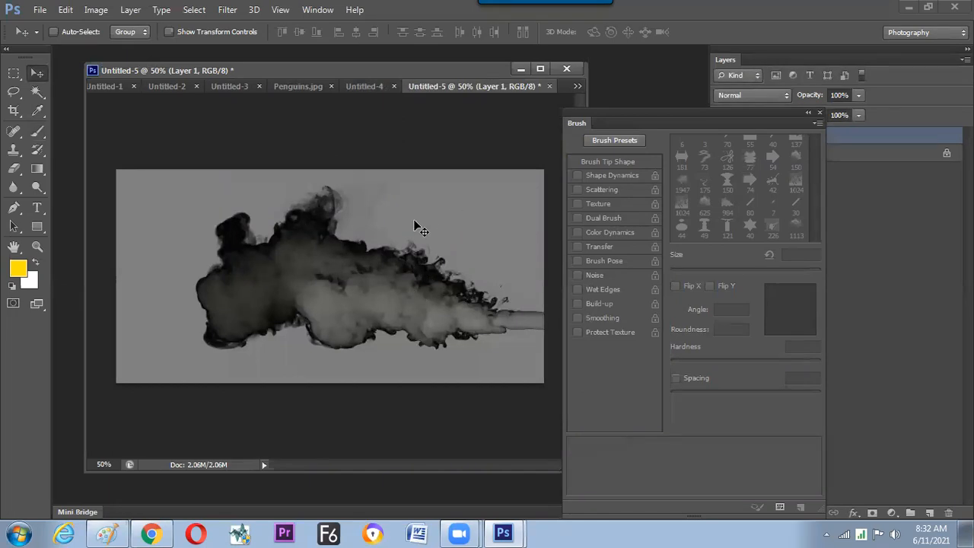
Fill the smoke layer with white in Overlay blending mode at 50% opacity.
click(66, 10)
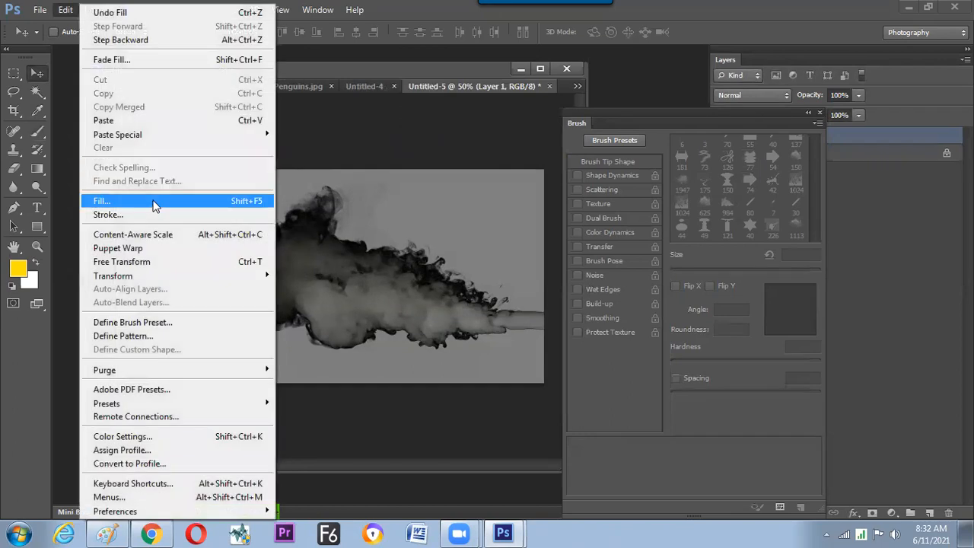
click(152, 203)
click(576, 237)
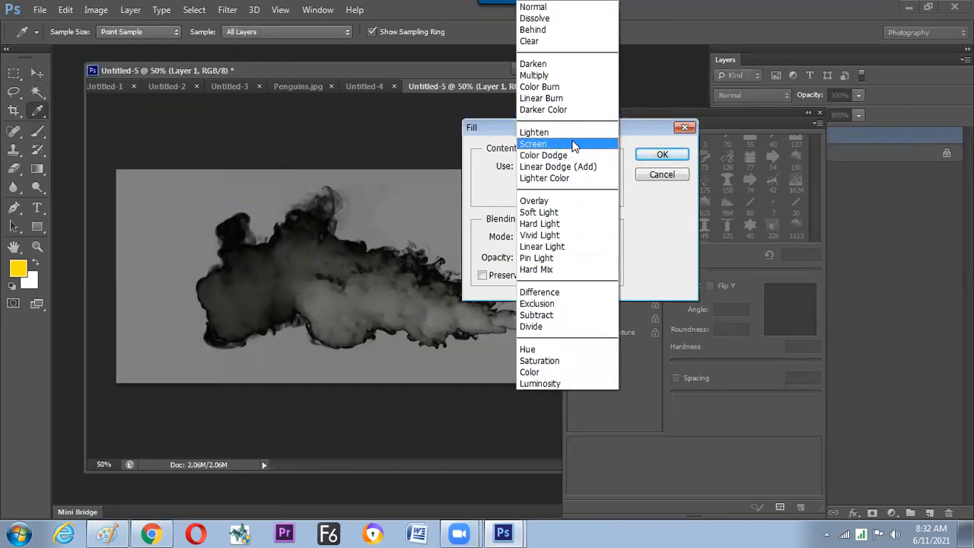
click(555, 203)
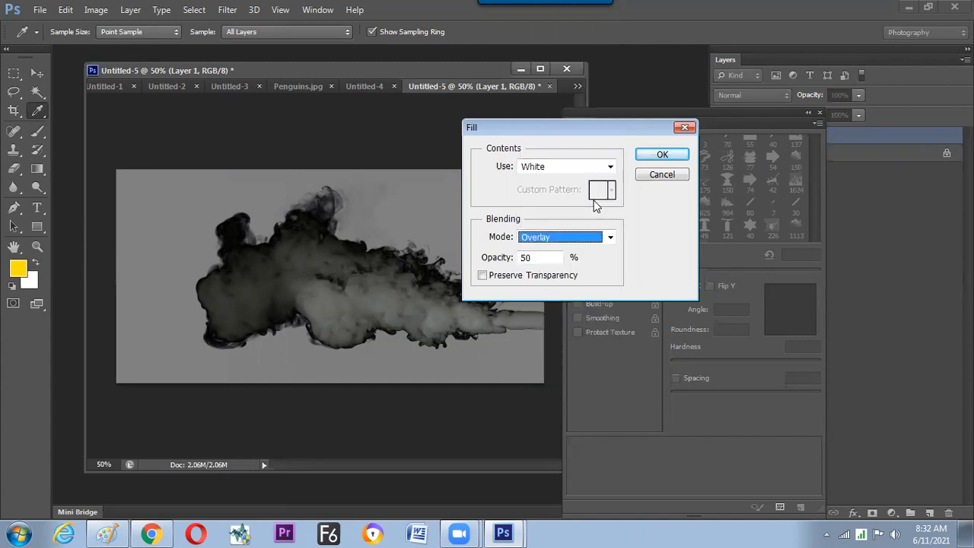
click(658, 156)
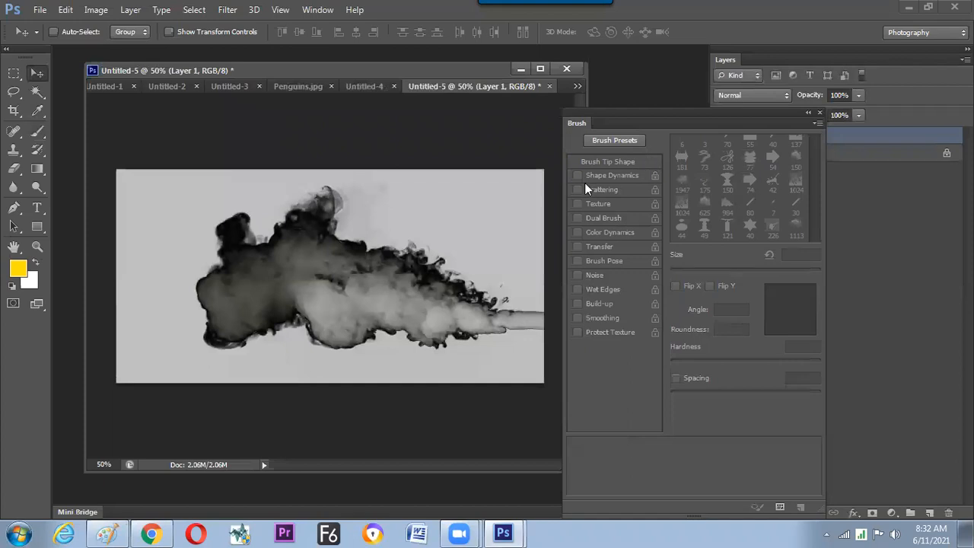
Try a white Overlay fill at 100% opacity on the smoke layer, and undo that fill.
click(65, 10)
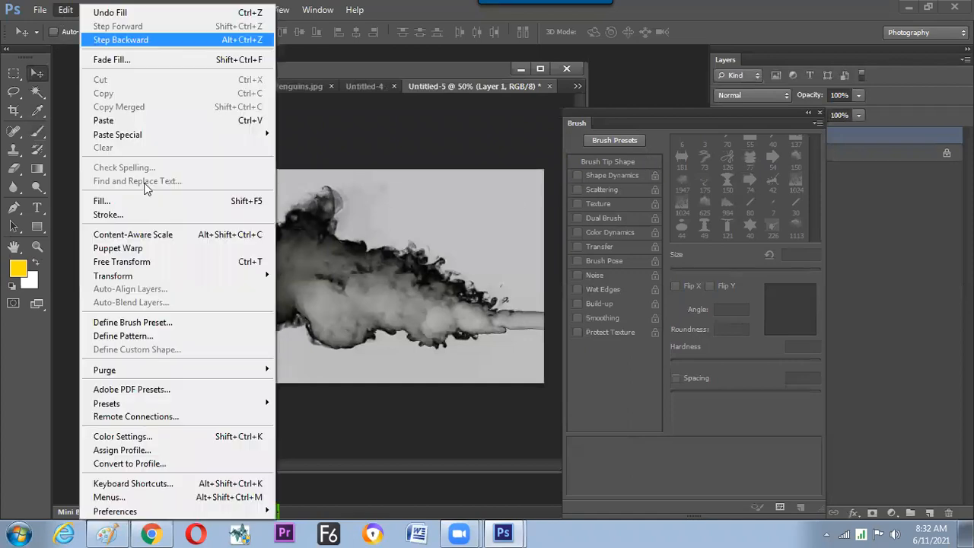
click(101, 201)
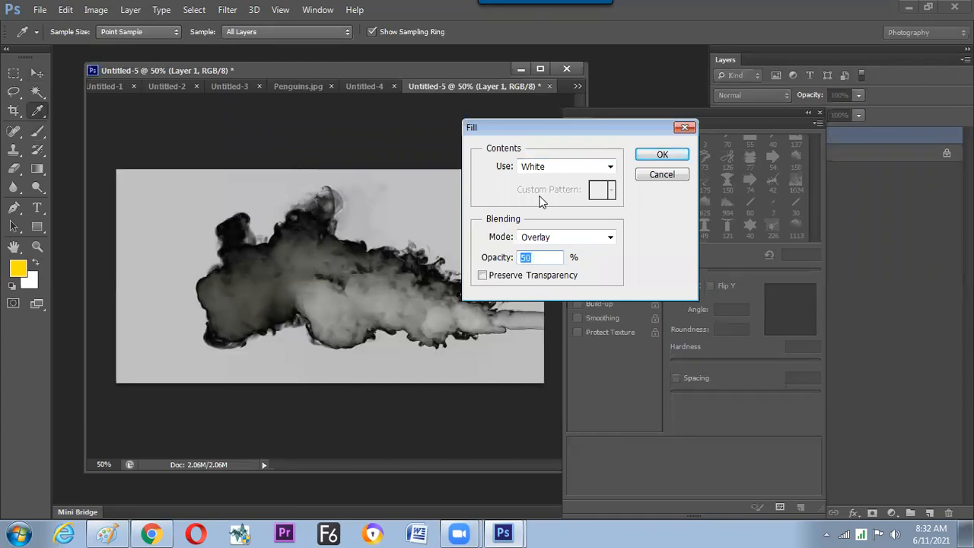
click(556, 237)
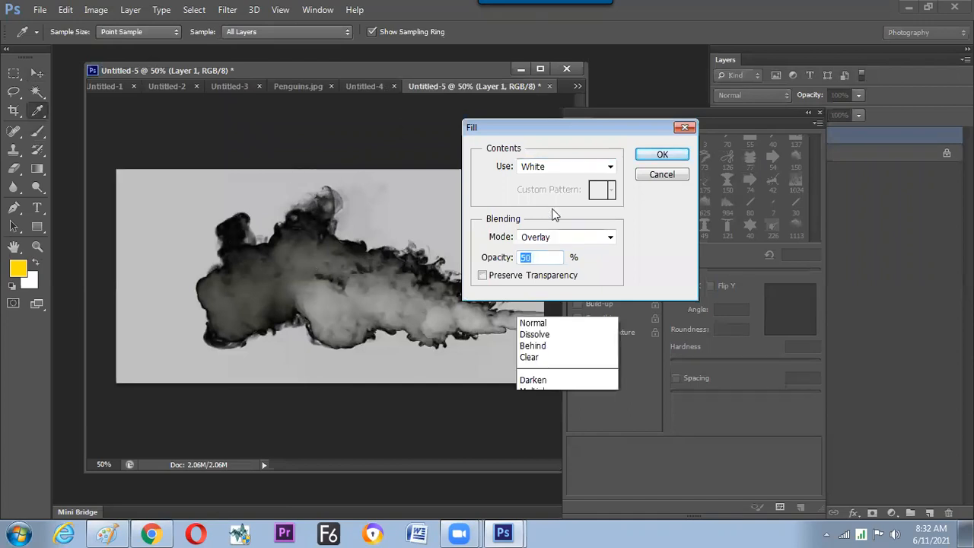
click(655, 238)
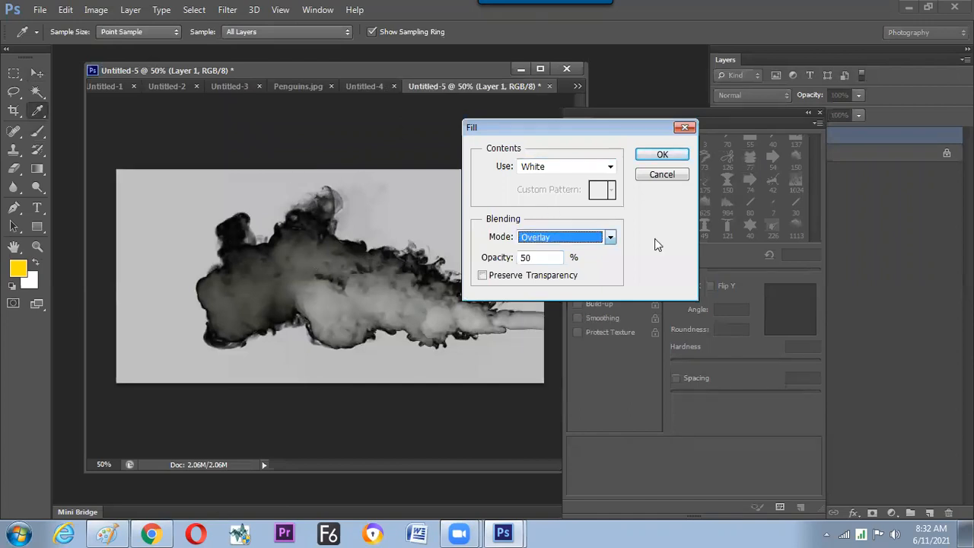
drag(502, 263, 522, 257)
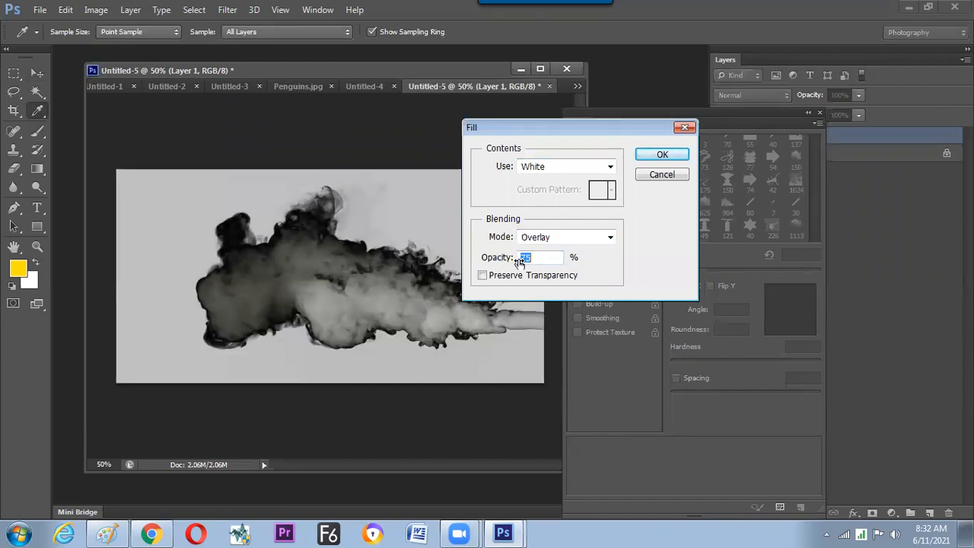
click(660, 158)
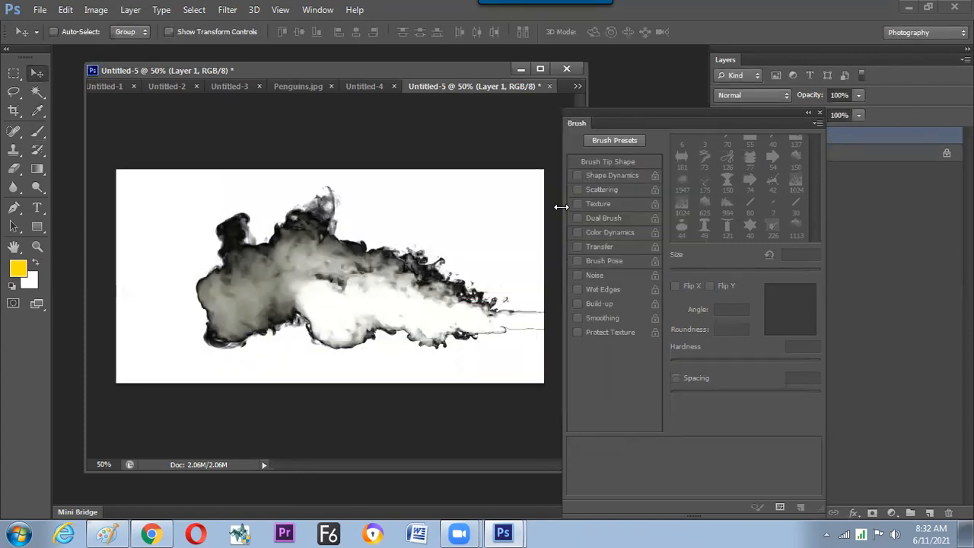
key(ctrl+z)
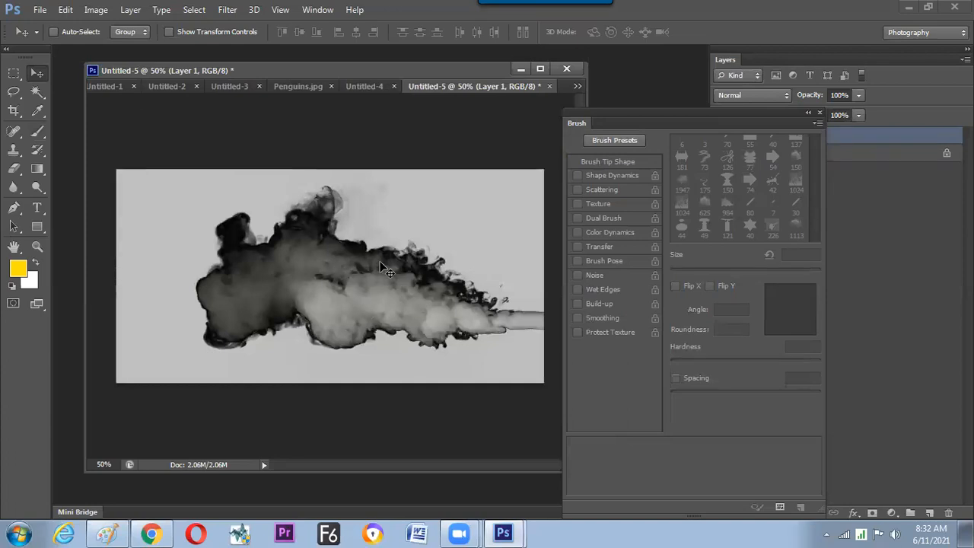
Fill the smoke layer with black in Overlay blending mode at 100% opacity.
key(shift+F5)
click(571, 167)
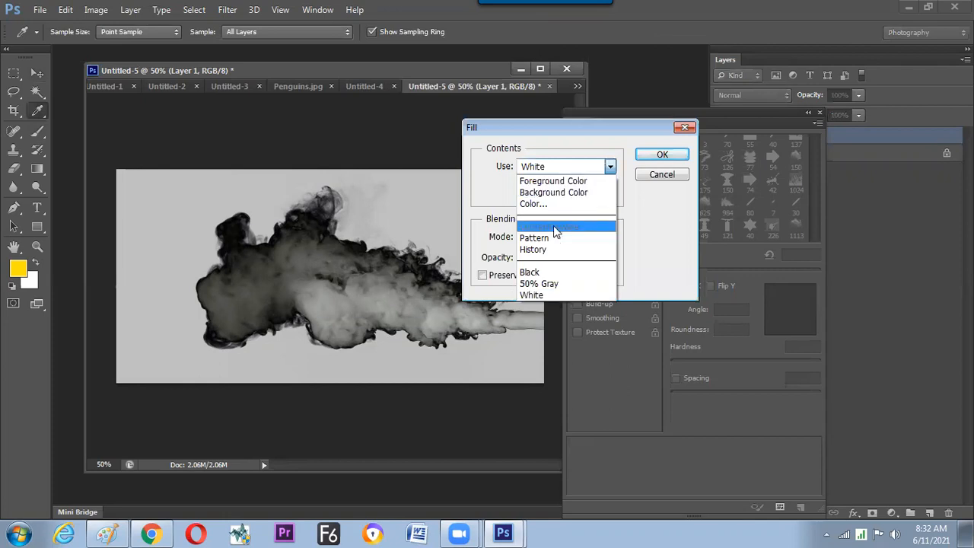
click(543, 273)
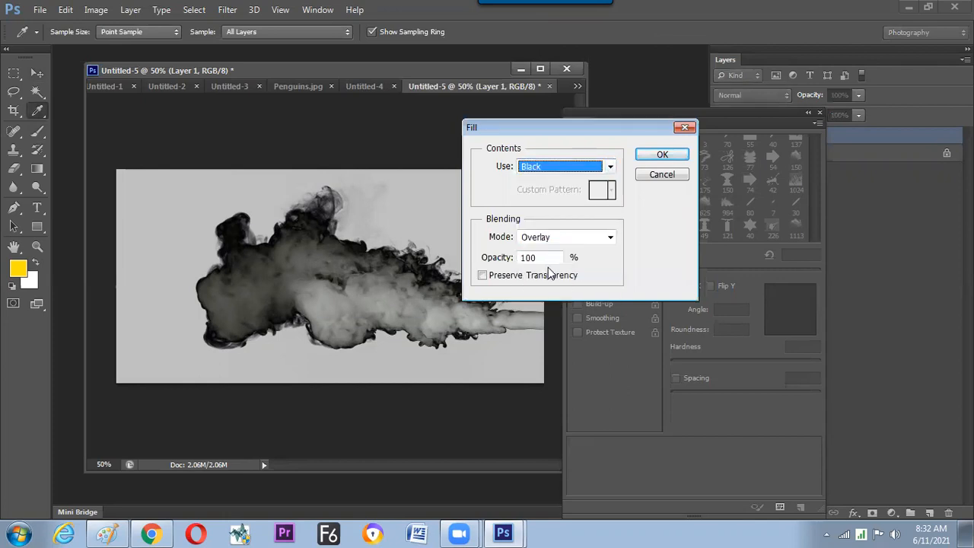
click(655, 155)
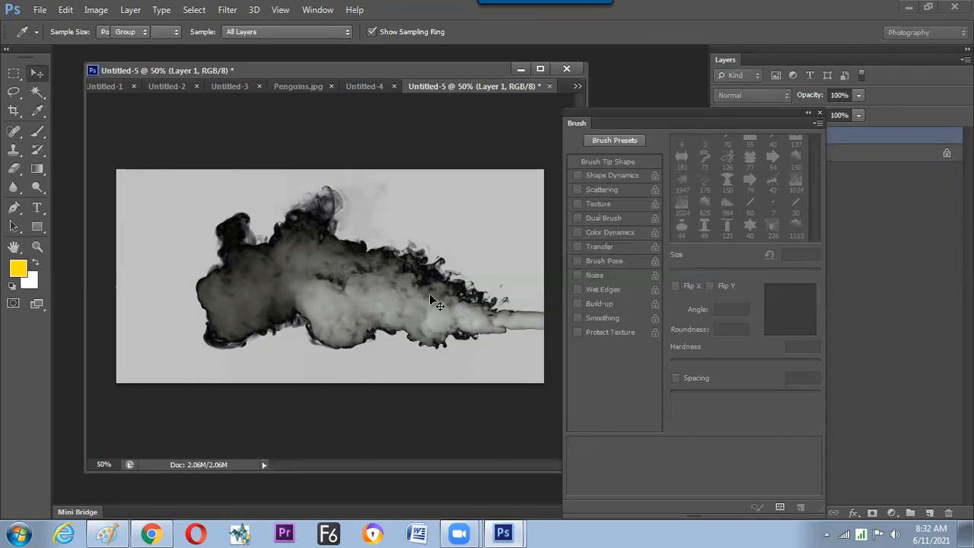
key(v)
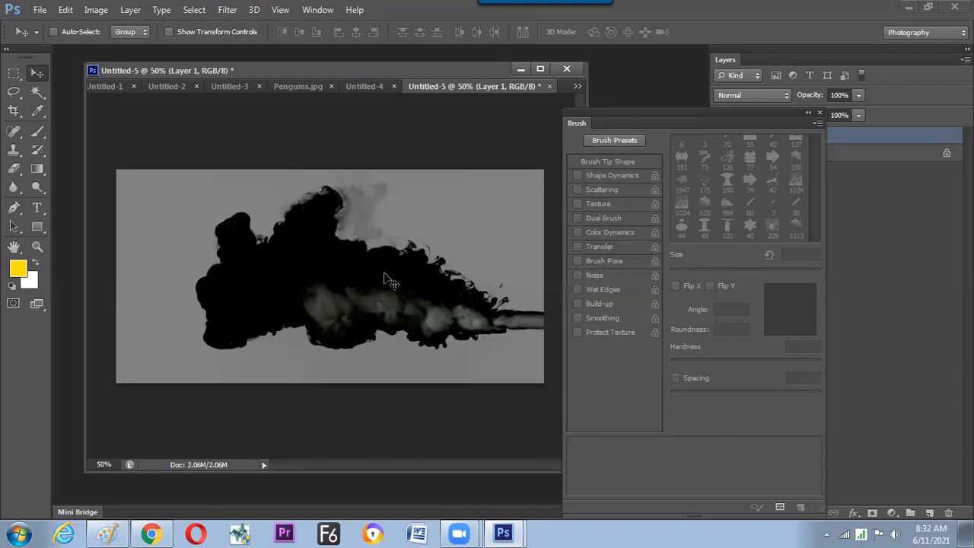
Try a second black Overlay fill at 100% opacity on the smoke layer, and undo that fill.
key(shift+F5)
key(Return)
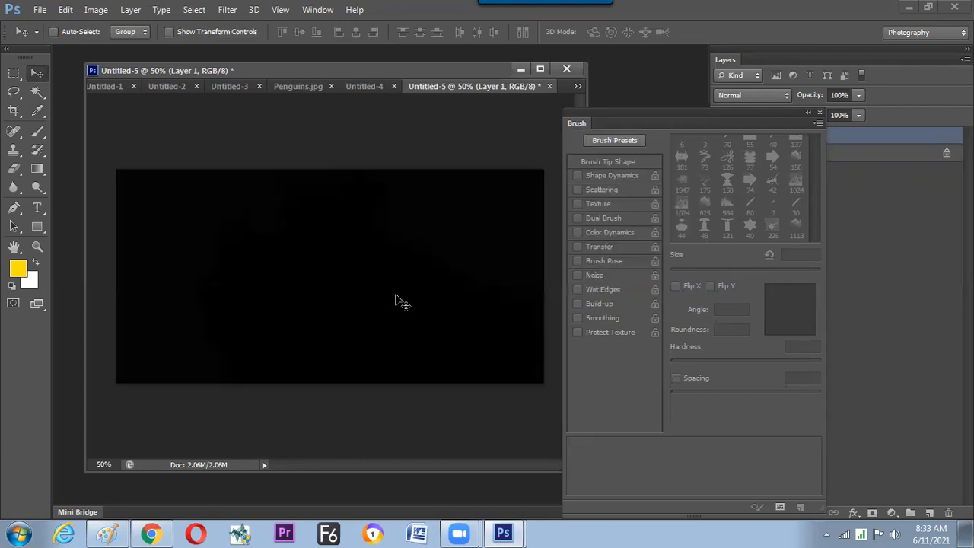
key(ctrl+z)
Fill the smoke layer with white in Overlay blending mode at 100% opacity.
key(shift+F5)
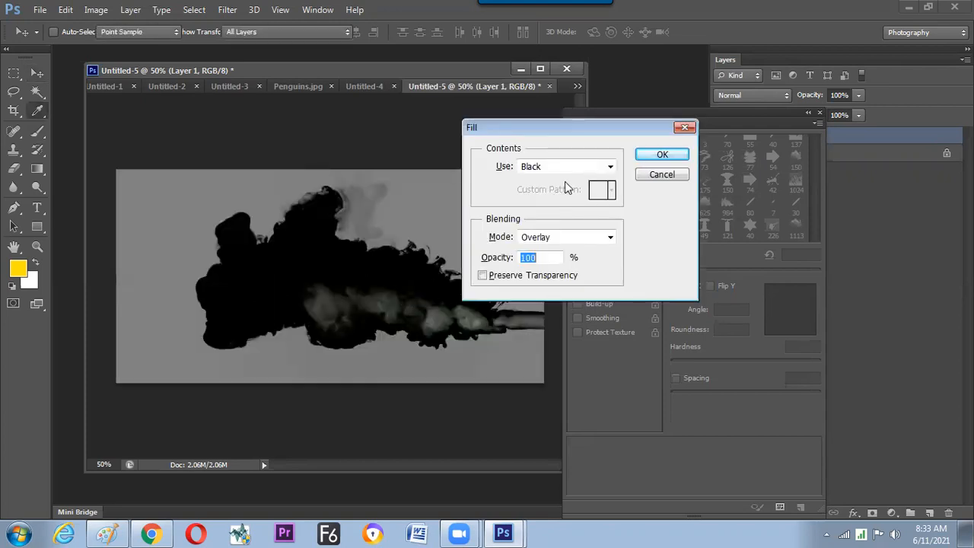
click(569, 166)
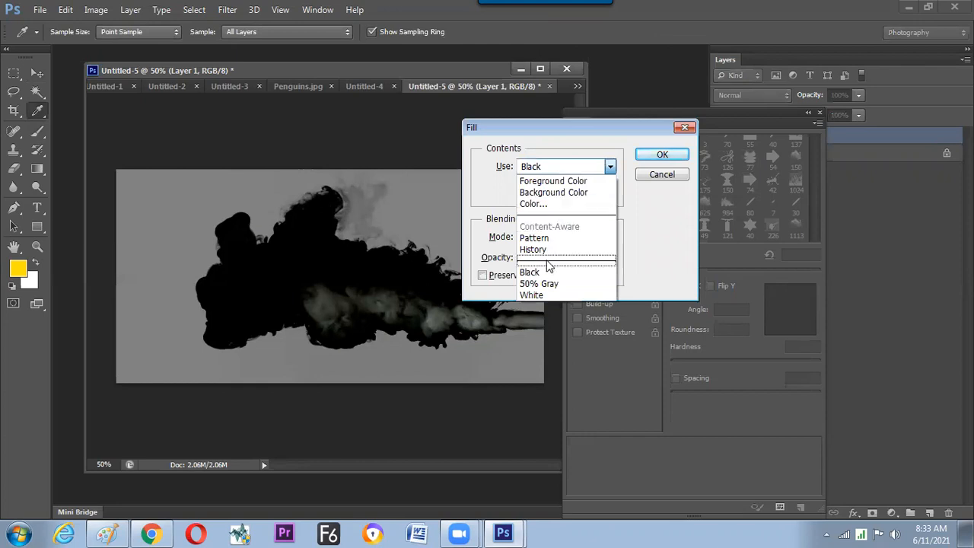
click(541, 295)
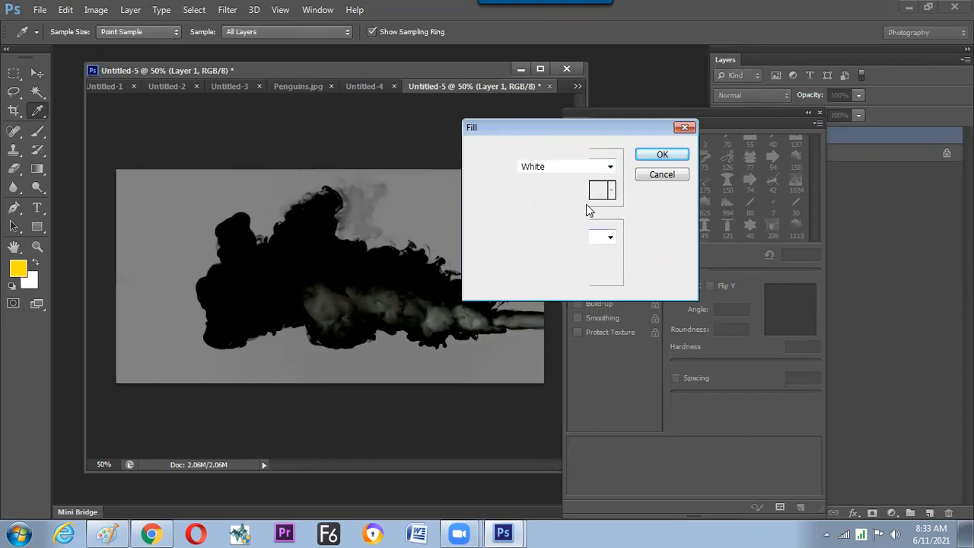
key(Return)
key(v)
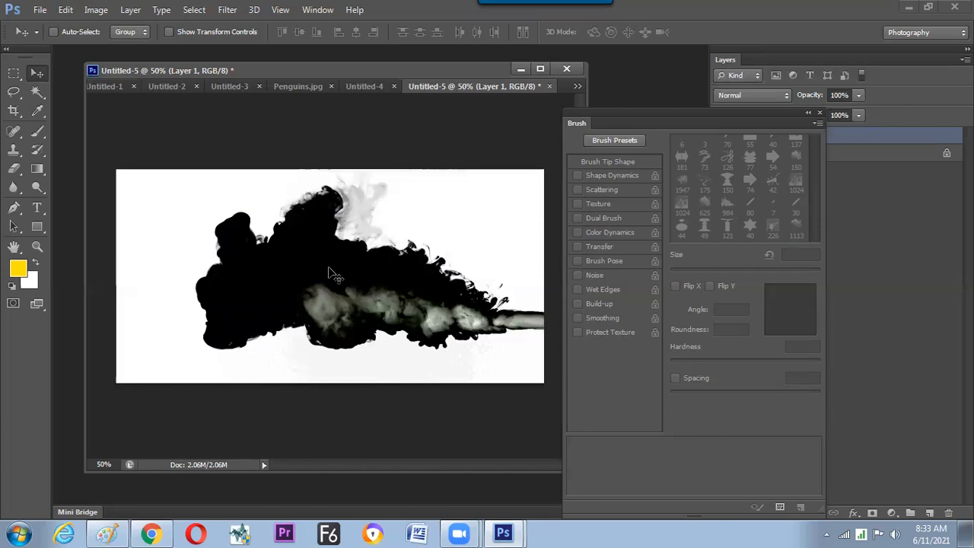
Define the high-contrast smoke picture as a brush preset, keeping the suggested name.
click(66, 13)
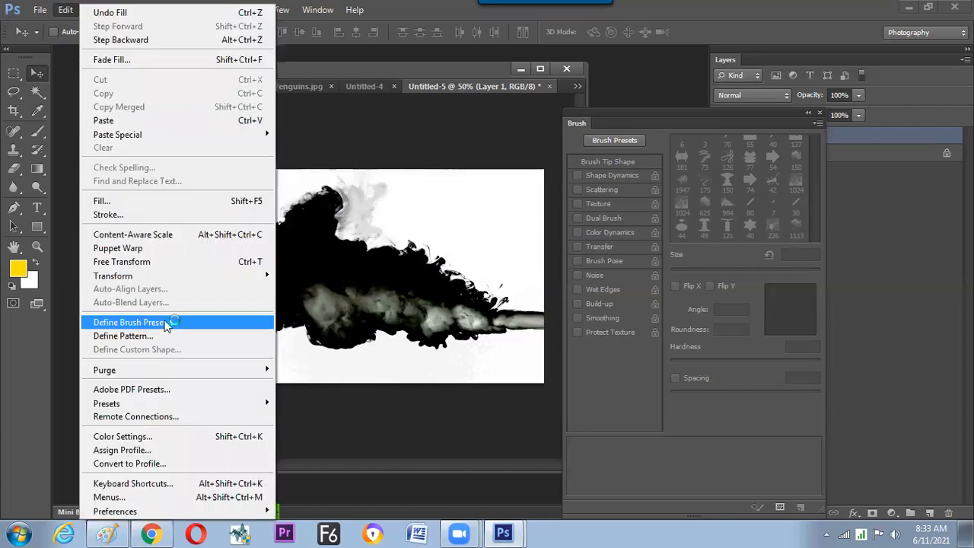
click(165, 324)
click(633, 184)
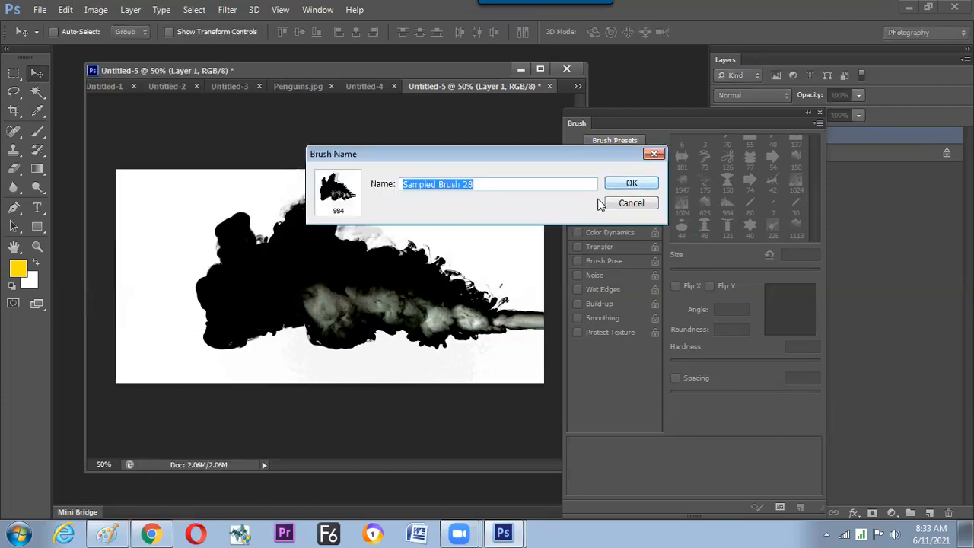
Delete the cloud layer in Untitled-4 and select the new 984 px smoke tip for the Brush tool.
click(359, 86)
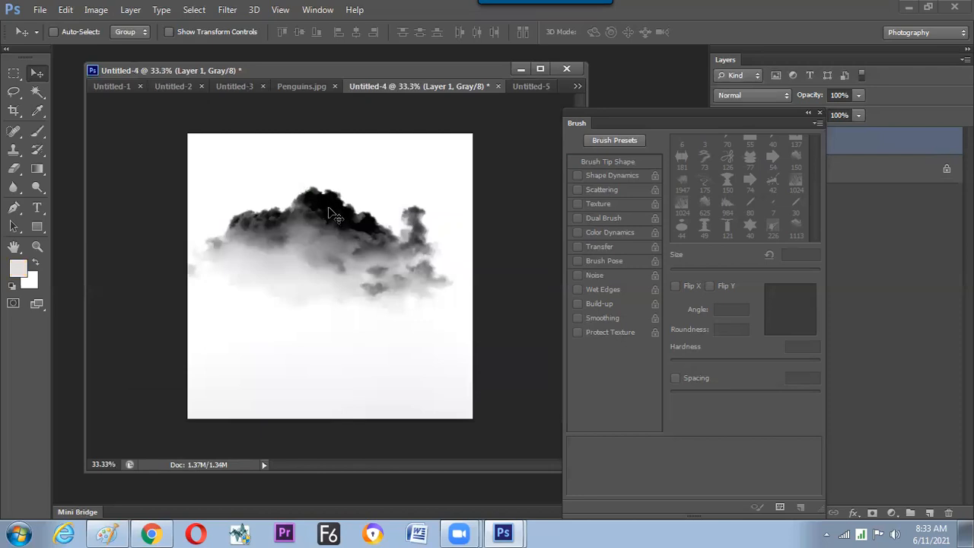
key(Delete)
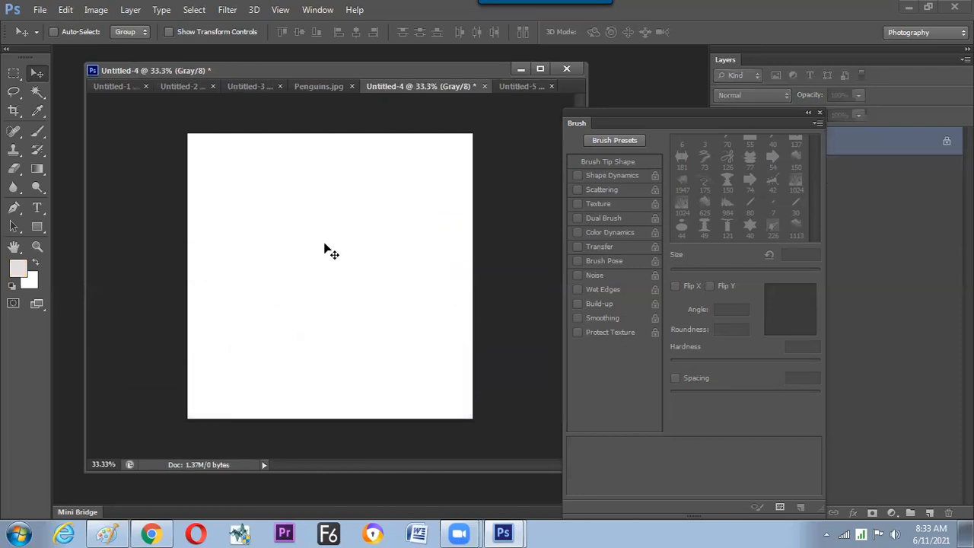
key(b)
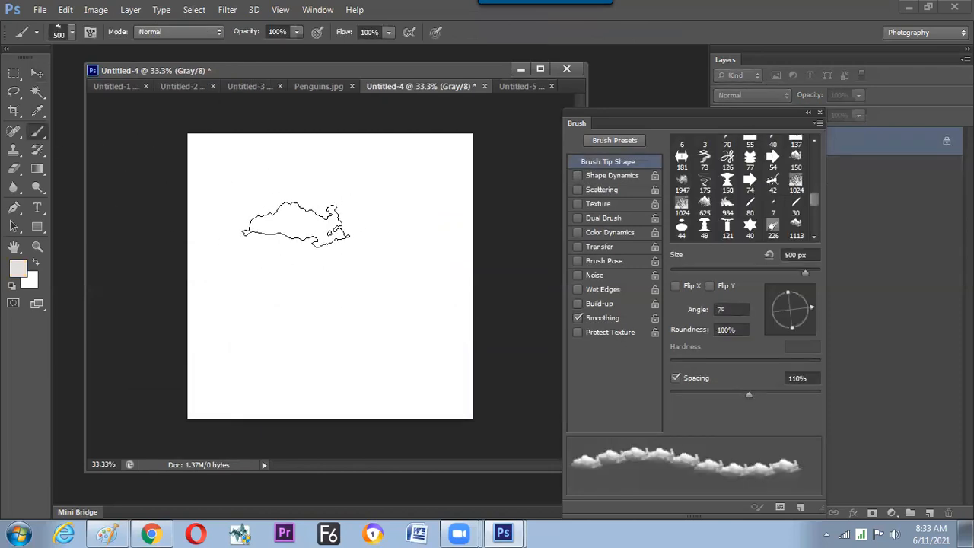
right_click(318, 234)
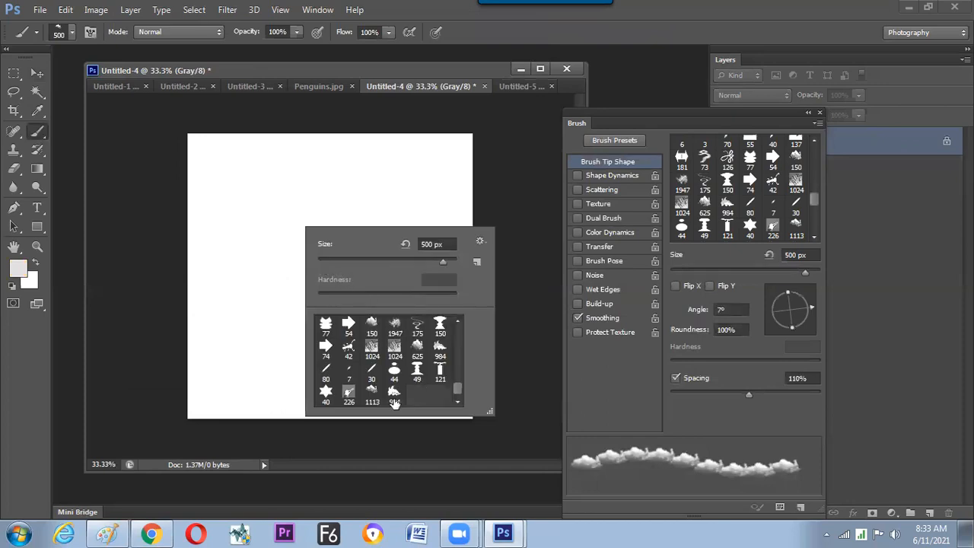
click(393, 393)
key(Return)
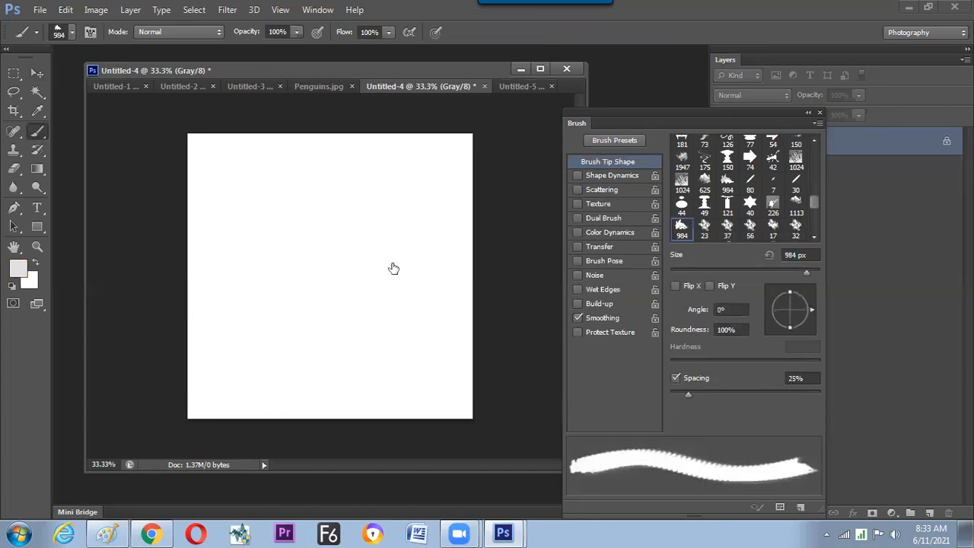
Rotate the smoke brush tip to an angle of -81° and reduce its size to 250 px.
drag(801, 326, 795, 330)
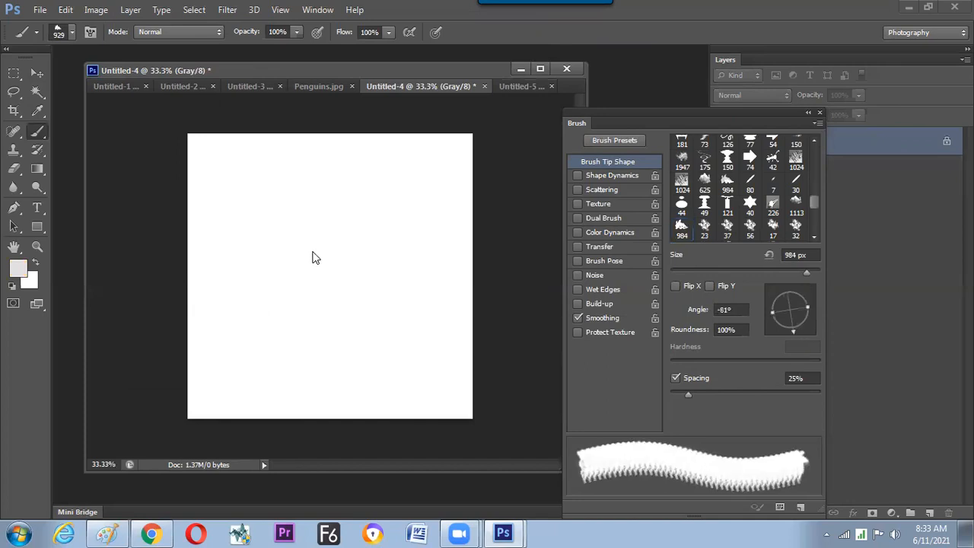
key(bracketleft)
key(bracketleft)
key(bracketleft)
key(bracketleft)
key(bracketleft)
key(bracketleft)
key(bracketleft)
key(bracketleft)
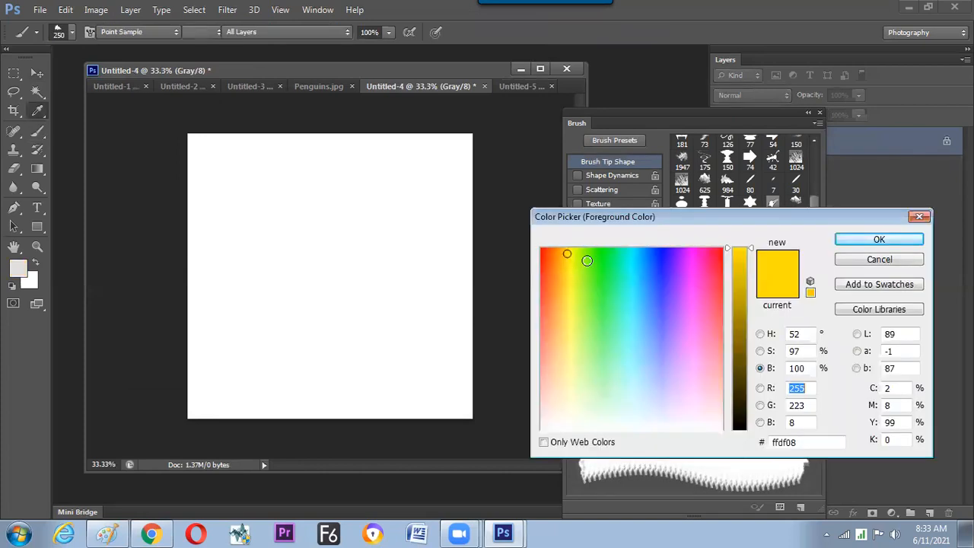
Choose blue as the foreground color, then stamp the smoke brush once on the grayscale canvas and undo the stamp.
click(661, 255)
key(Return)
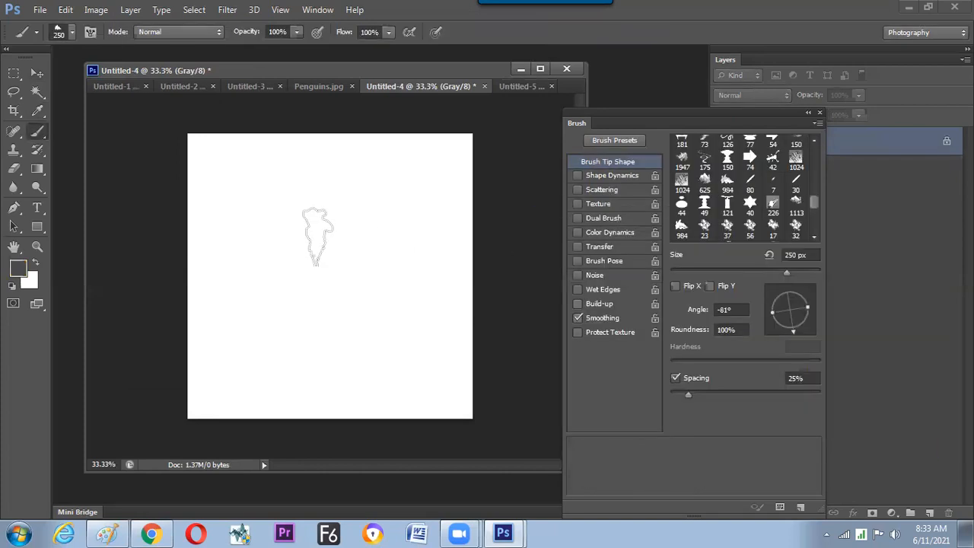
click(318, 231)
key(ctrl+z)
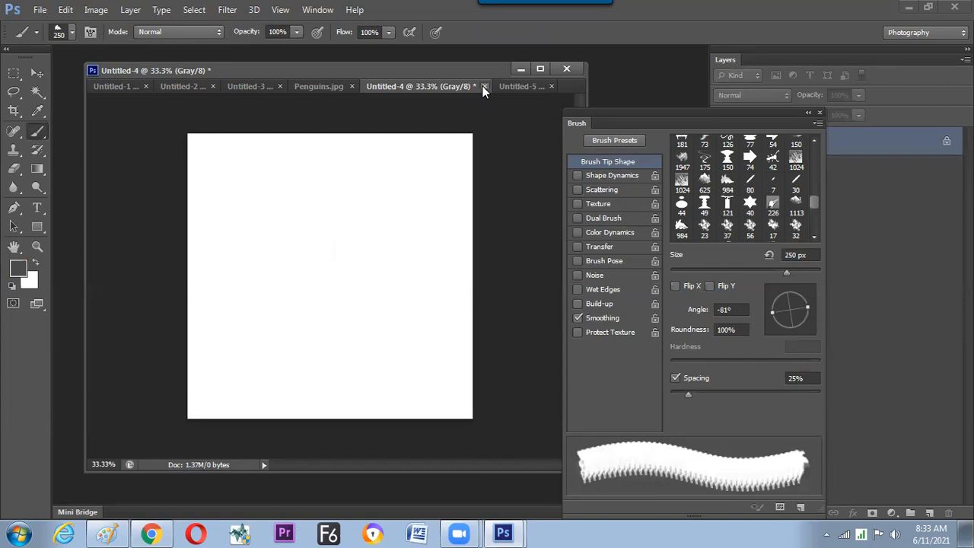
Create a new 1200 x 600 pixel document at 72 pixels/inch in RGB Color with a white background.
key(ctrl+n)
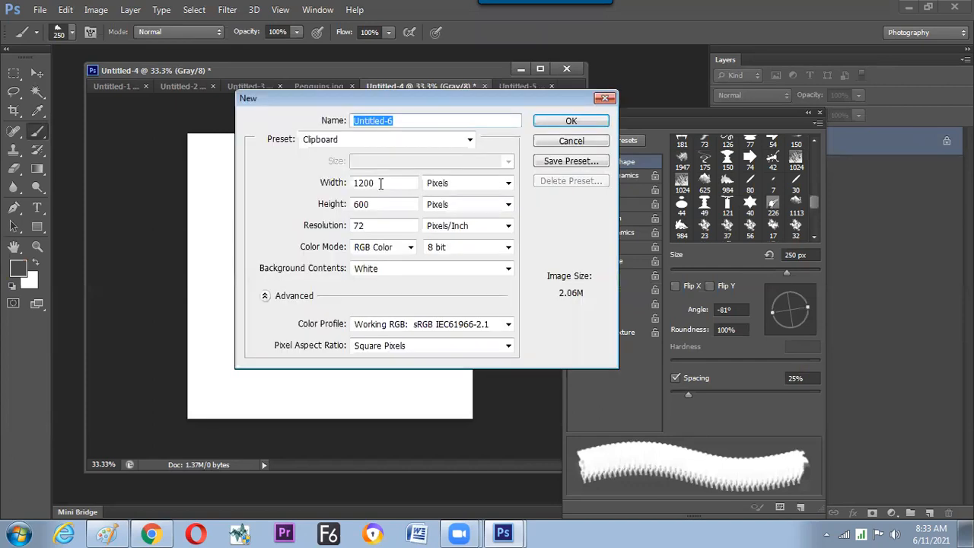
click(384, 251)
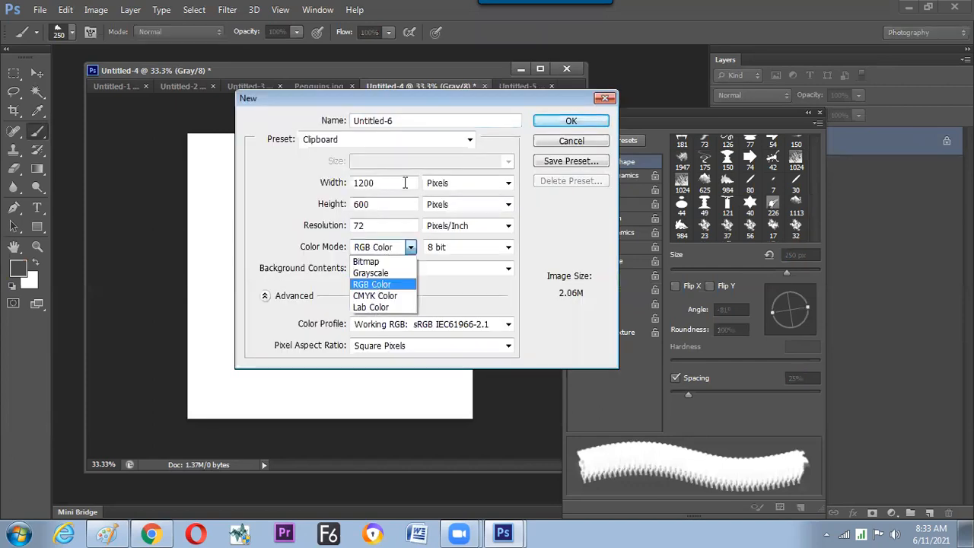
key(Return)
key(Return)
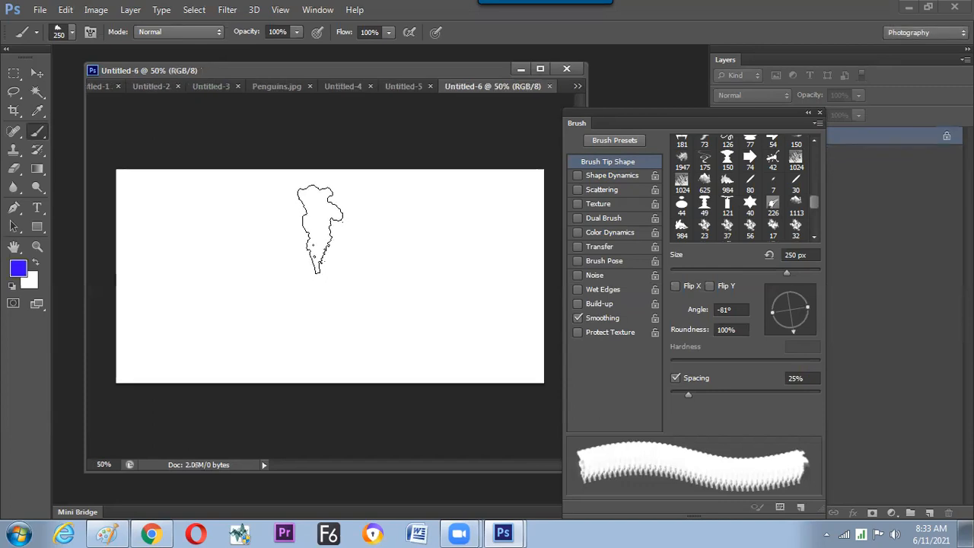
Reduce the smoke brush size to 175 px.
key(ctrl+z)
key(ctrl+z)
key(bracketleft)
key(bracketleft)
key(bracketleft)
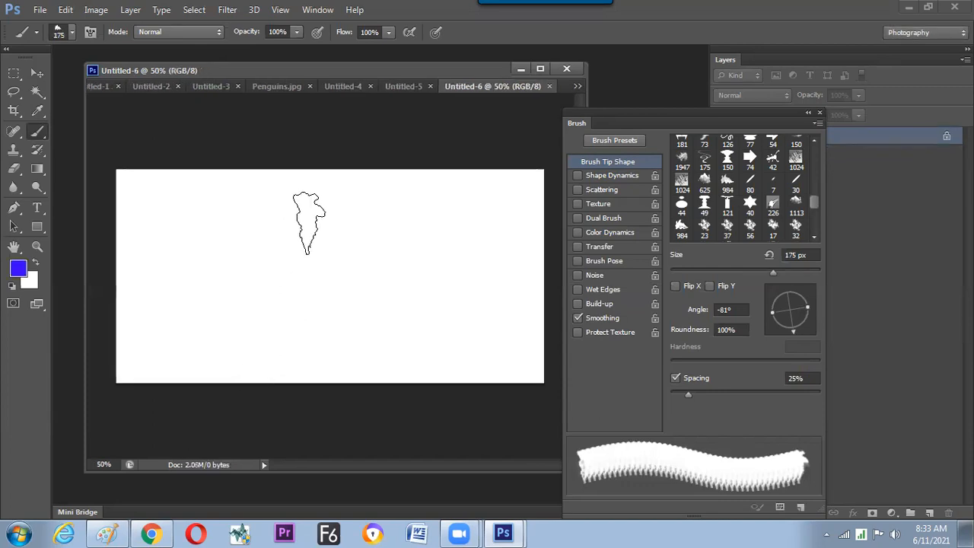
Try a single blue smoke stamp and freehand smoke strokes on the new canvas, and undo them.
click(309, 220)
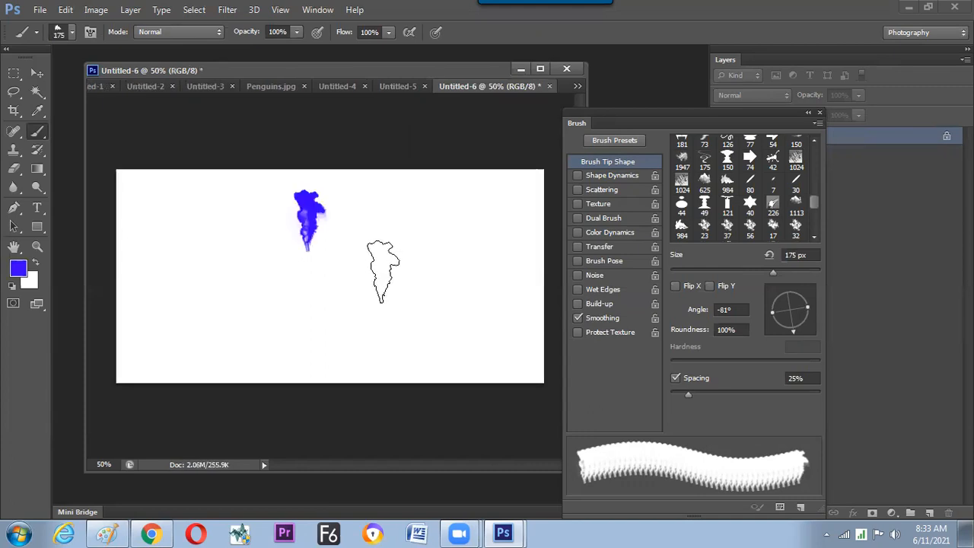
key(ctrl+plus)
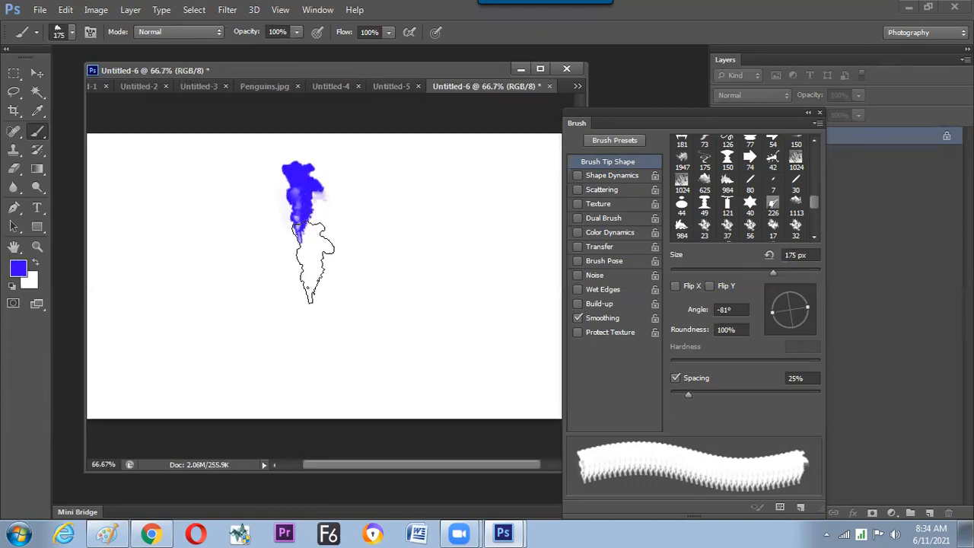
key(ctrl+z)
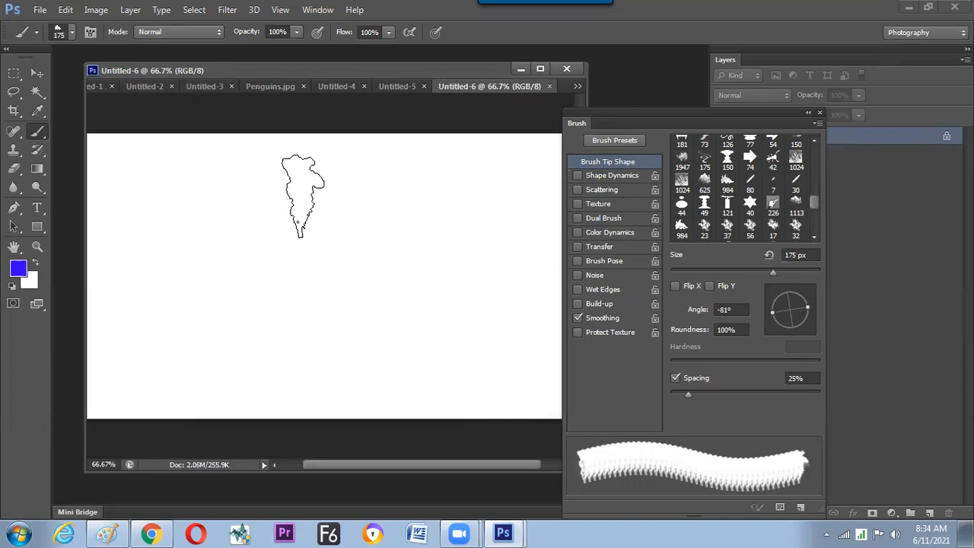
drag(302, 196, 378, 255)
drag(337, 314, 232, 251)
key(ctrl+z)
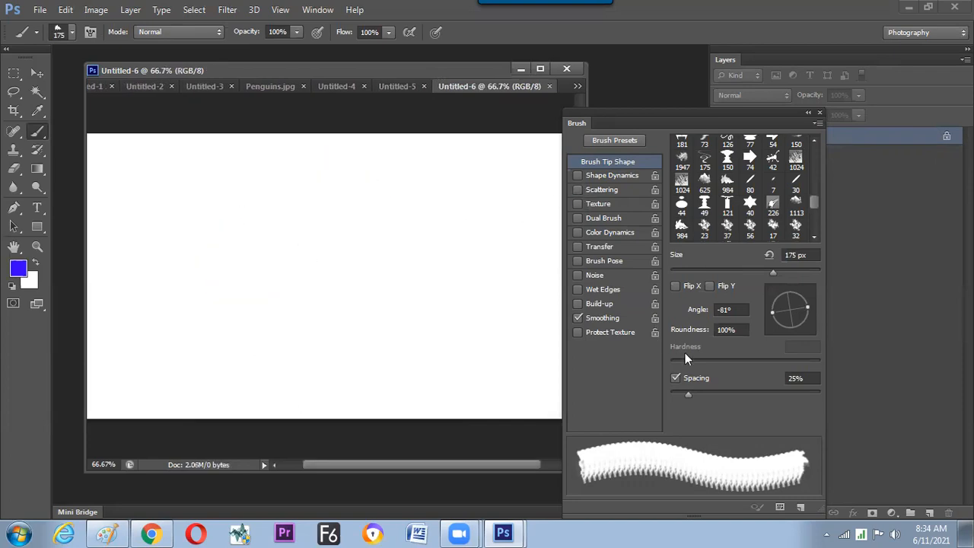
Set the brush spacing to 77% and enable Shape Dynamics, testing them with one curved stroke and undoing it.
drag(699, 395, 726, 394)
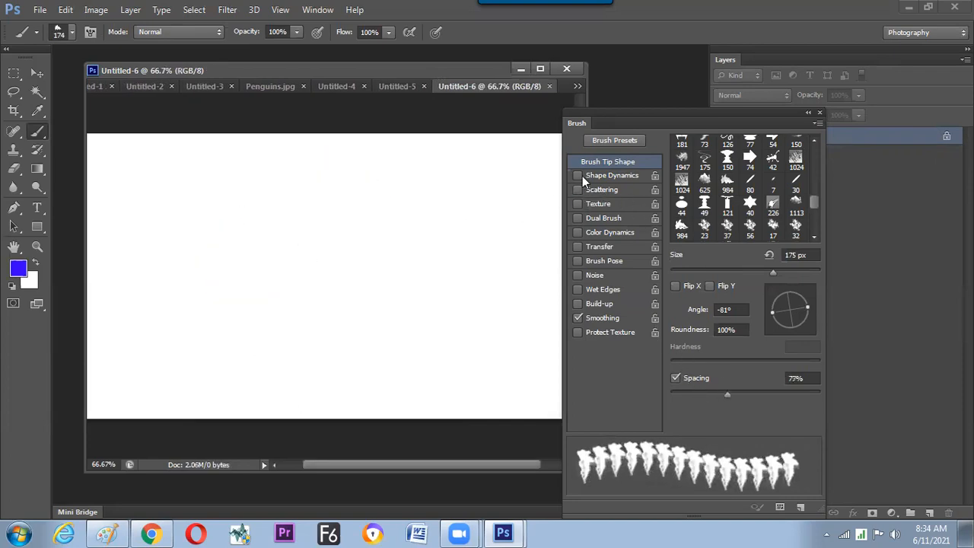
click(609, 175)
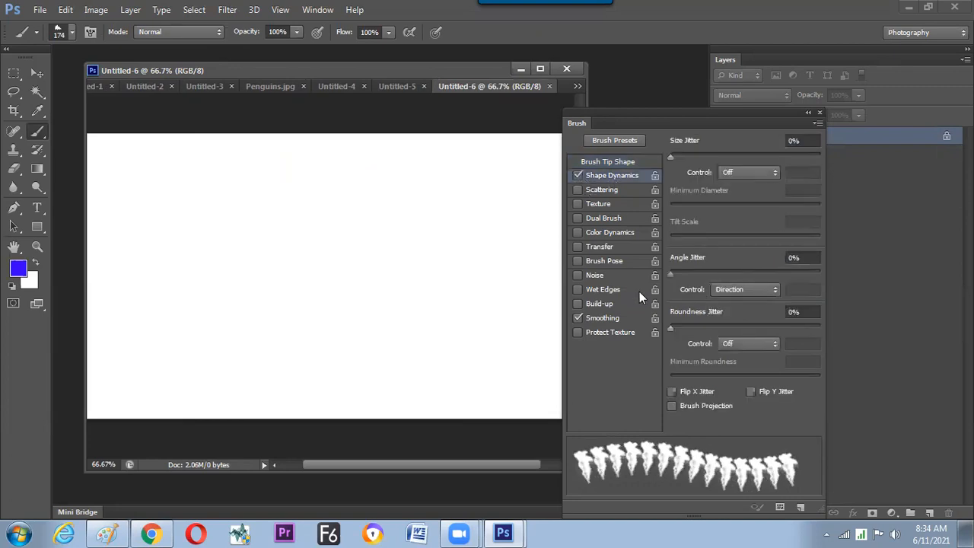
mouse_move(324, 189)
mouse_down()
mouse_move(396, 229)
mouse_move(285, 319)
mouse_move(272, 227)
mouse_move(391, 196)
mouse_move(294, 330)
mouse_move(244, 272)
mouse_move(210, 373)
mouse_up()
key(ctrl+z)
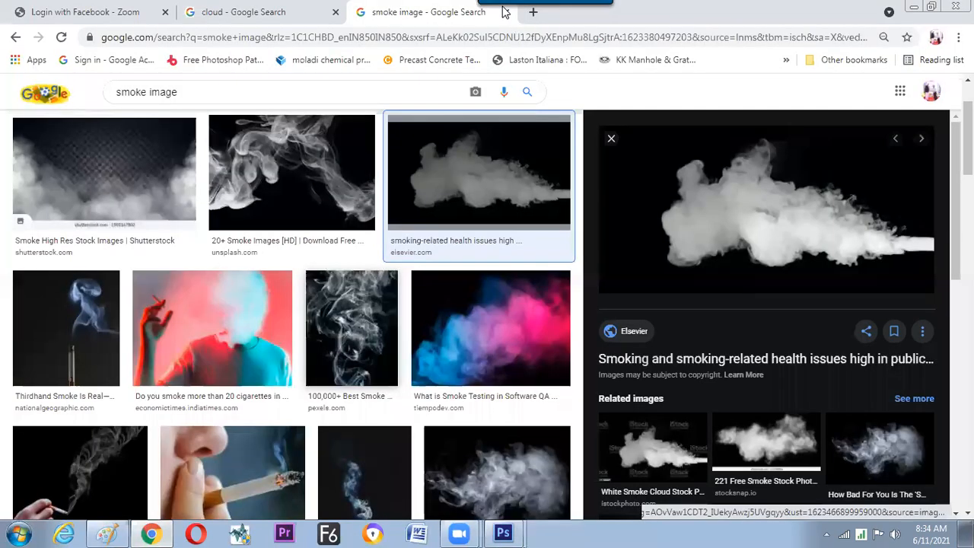
Search Google for "film poster" in a new browser tab and show the image results.
click(532, 18)
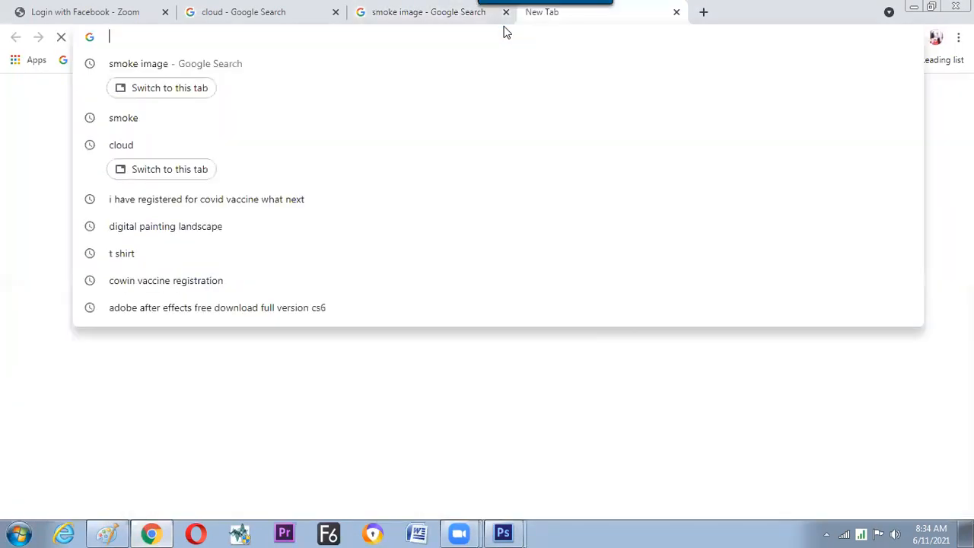
text(film p)
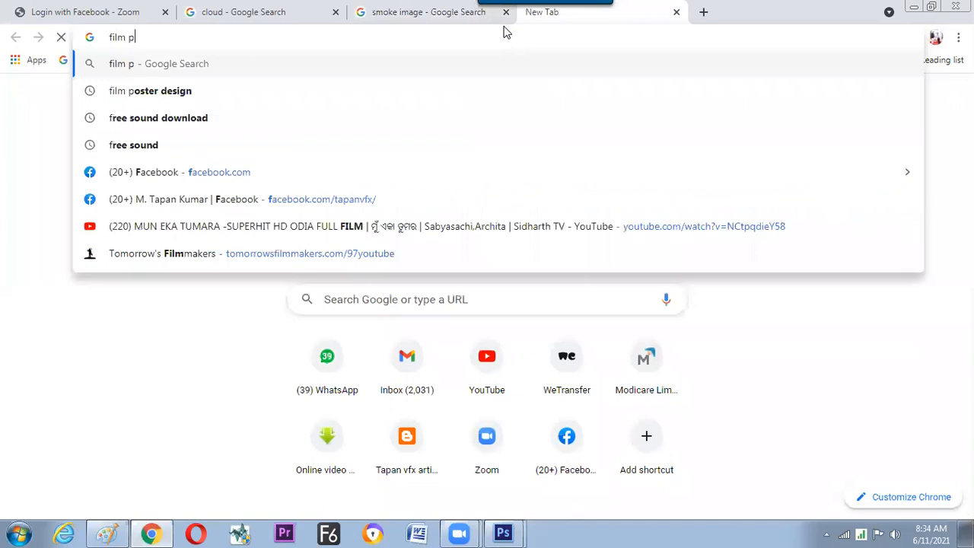
text(oster)
key(Return)
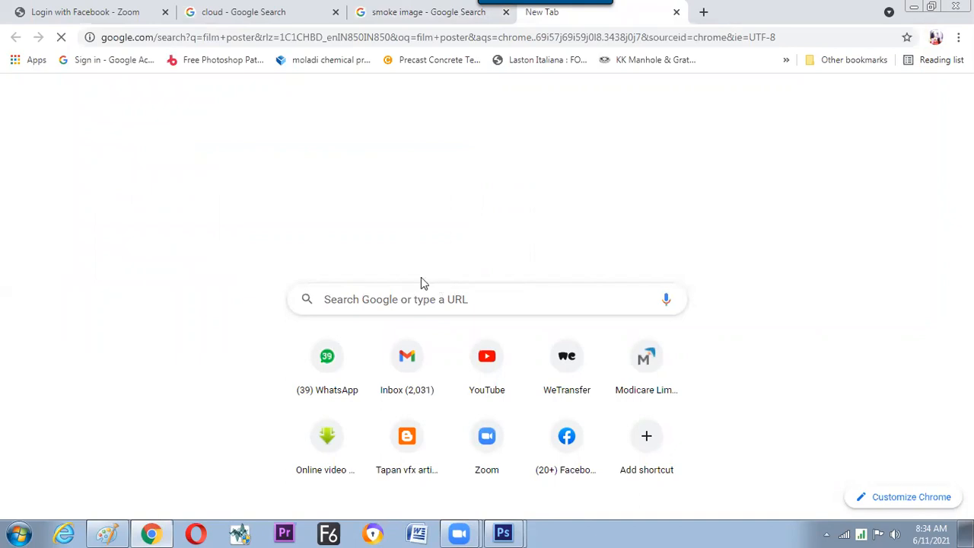
click(465, 305)
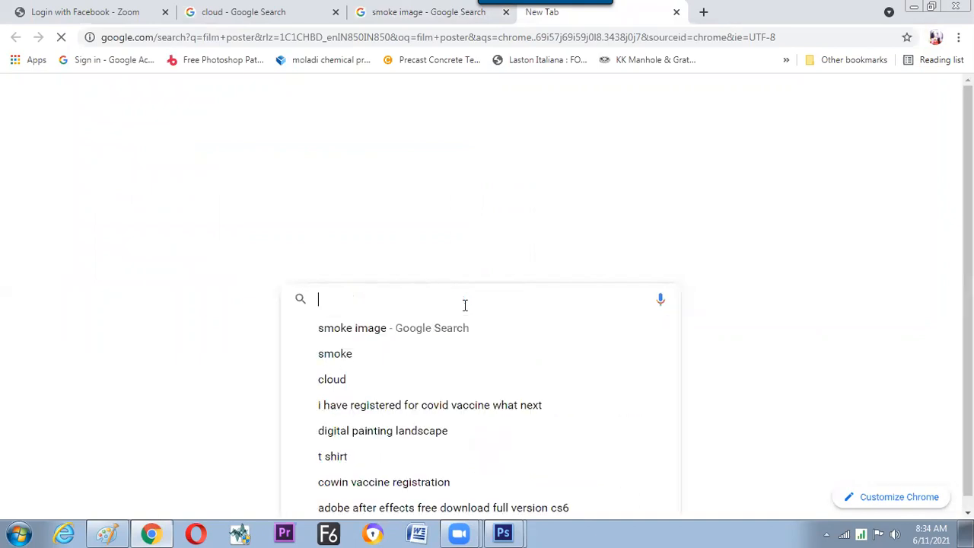
text(fi)
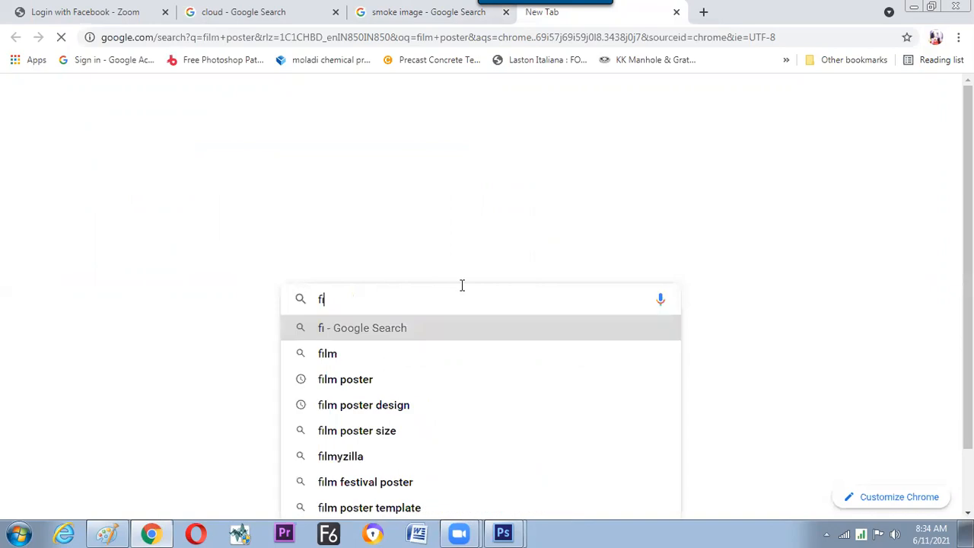
text(lm poster)
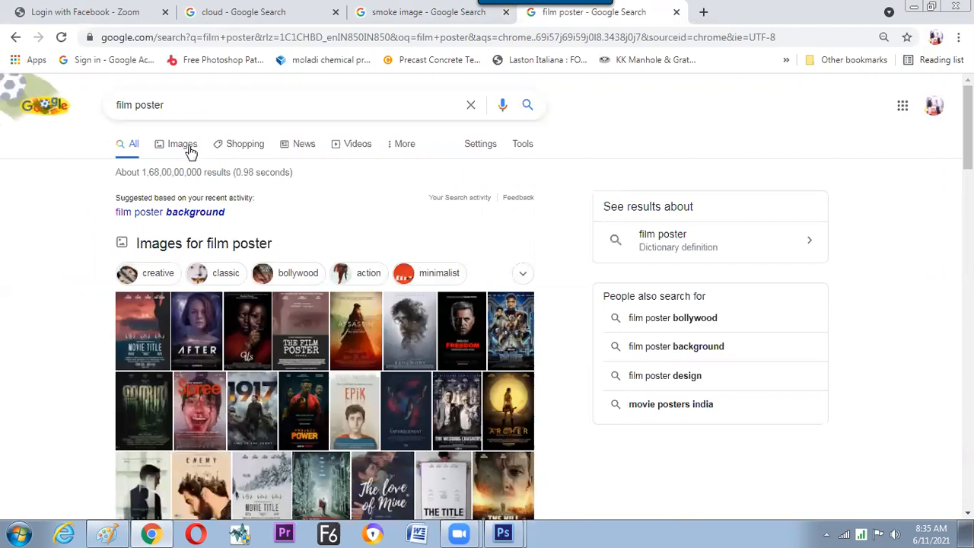
click(189, 150)
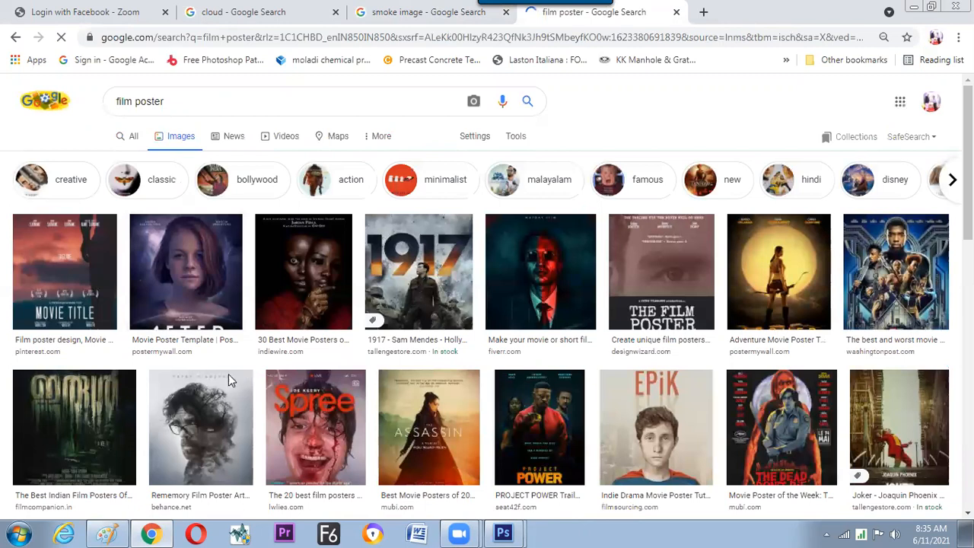
Preview the Rememory, The Assassin, Spree and 1917 posters, returning to Rememory to examine its smoke-like effect.
click(212, 455)
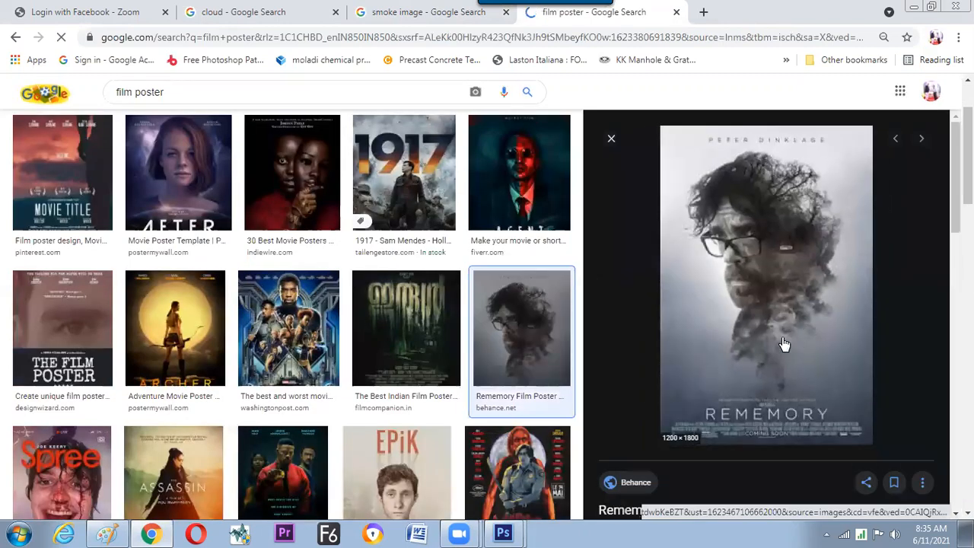
click(184, 466)
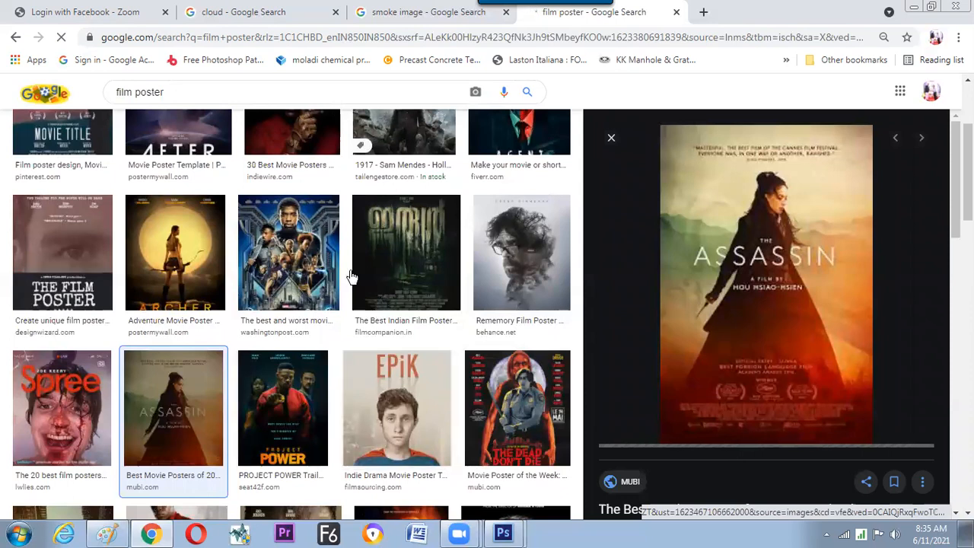
click(76, 402)
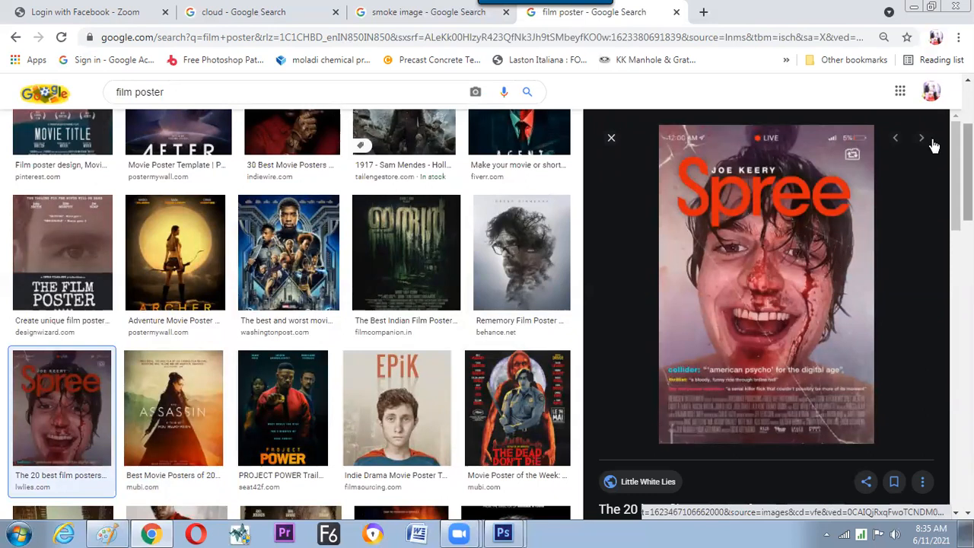
scroll(417, 290, up, 2)
click(420, 298)
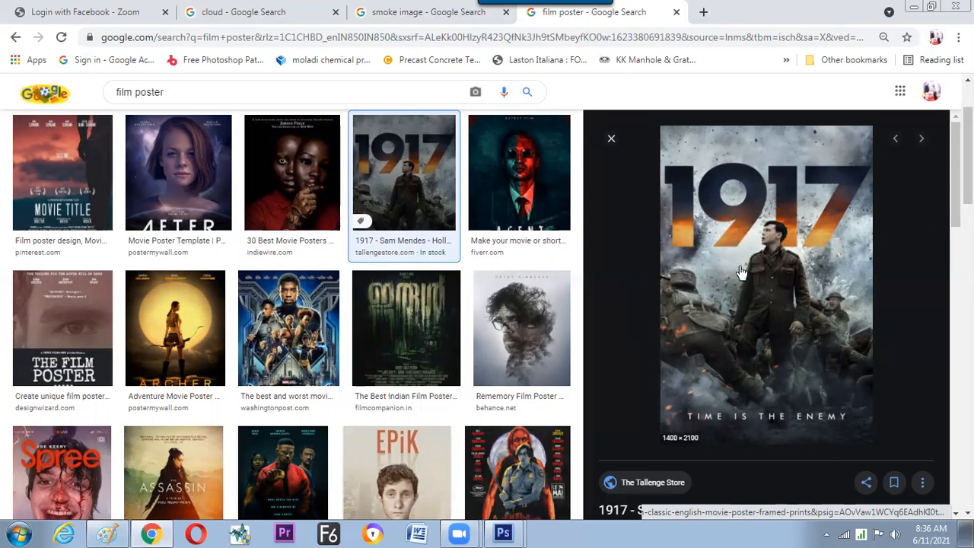
click(542, 327)
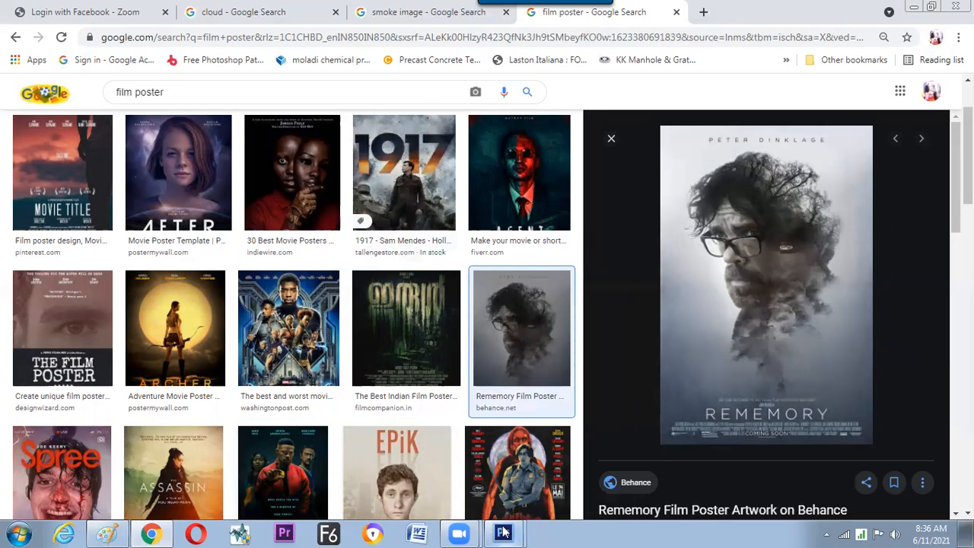
Switch to Photoshop and look through the brush blending modes, keeping Normal.
mouse_move(503, 533)
click(504, 475)
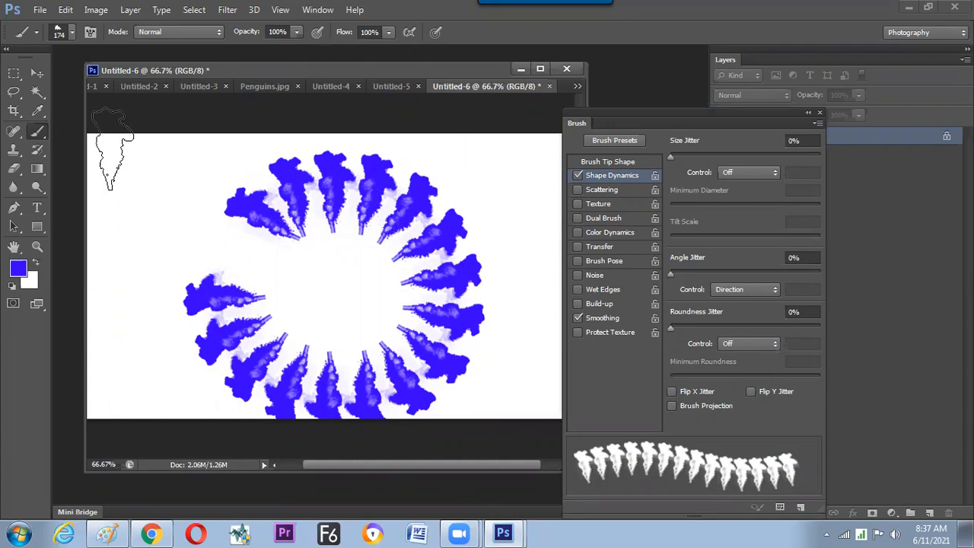
click(205, 32)
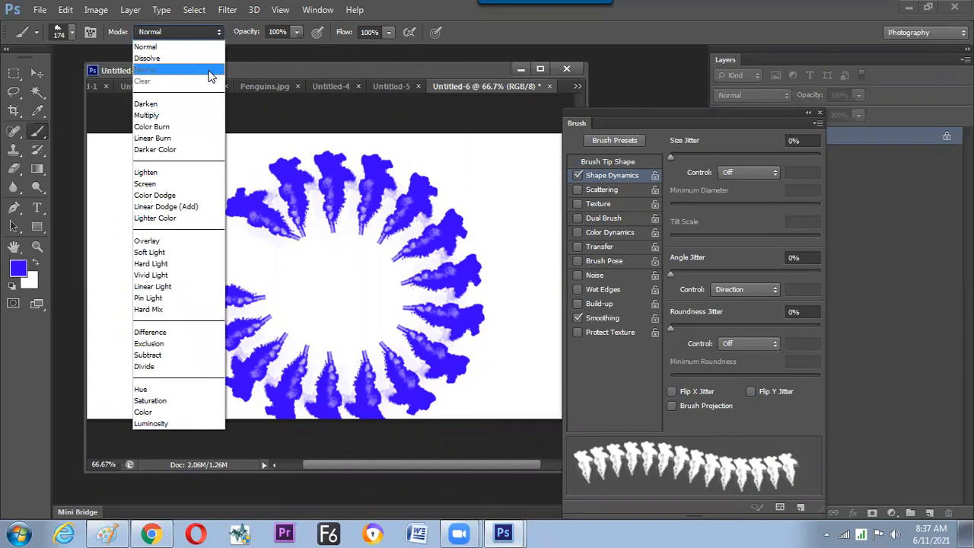
click(302, 66)
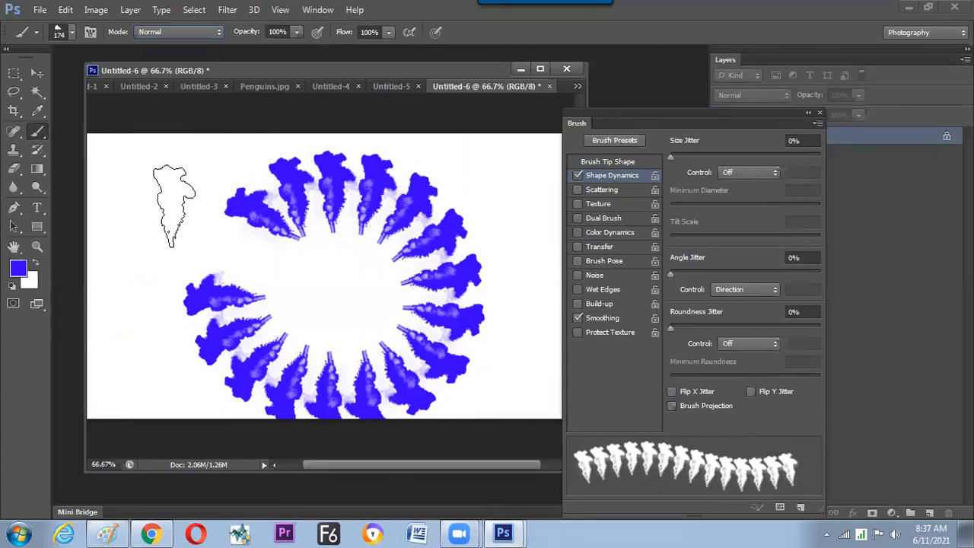
Close all open documents, including Penguins.jpg, without saving their changes.
click(567, 69)
click(477, 212)
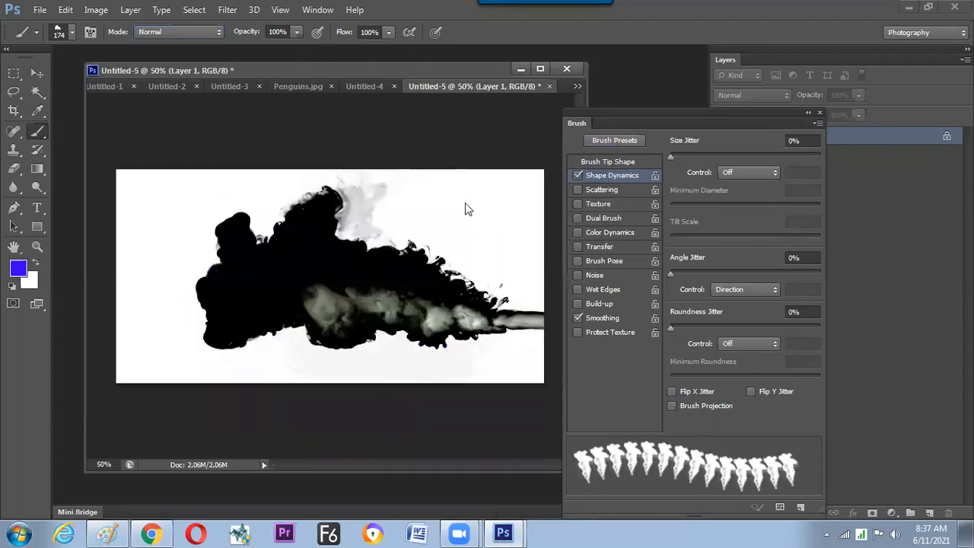
key(ctrl+w)
click(491, 211)
click(491, 211)
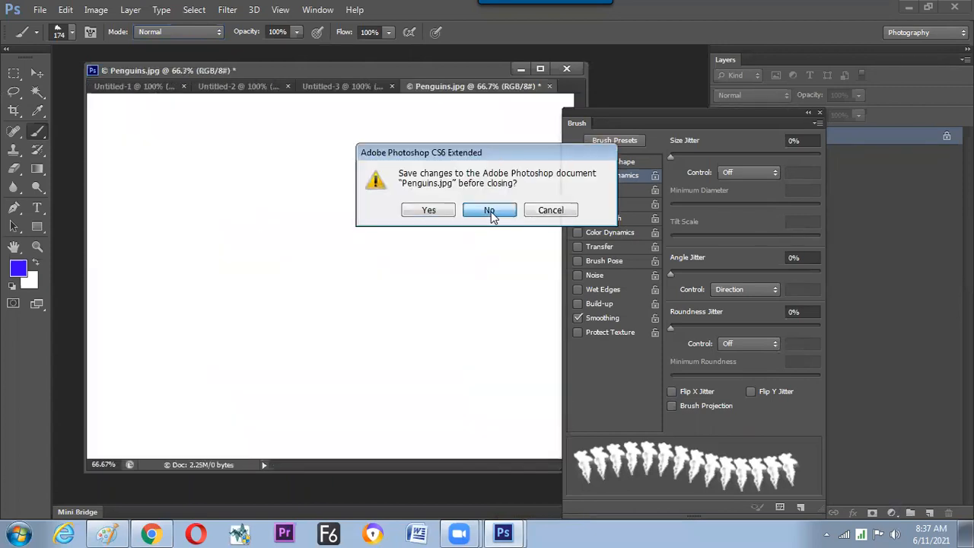
click(491, 210)
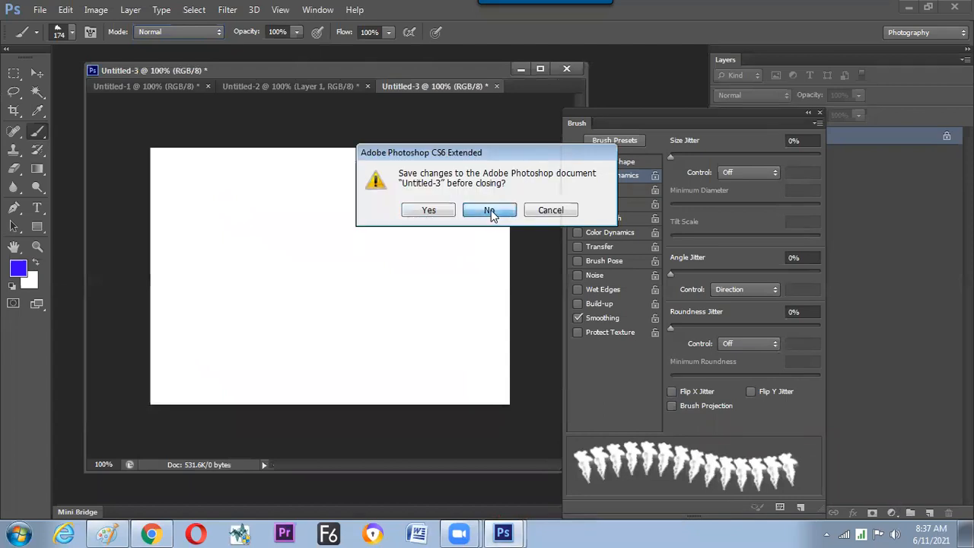
click(491, 211)
click(490, 211)
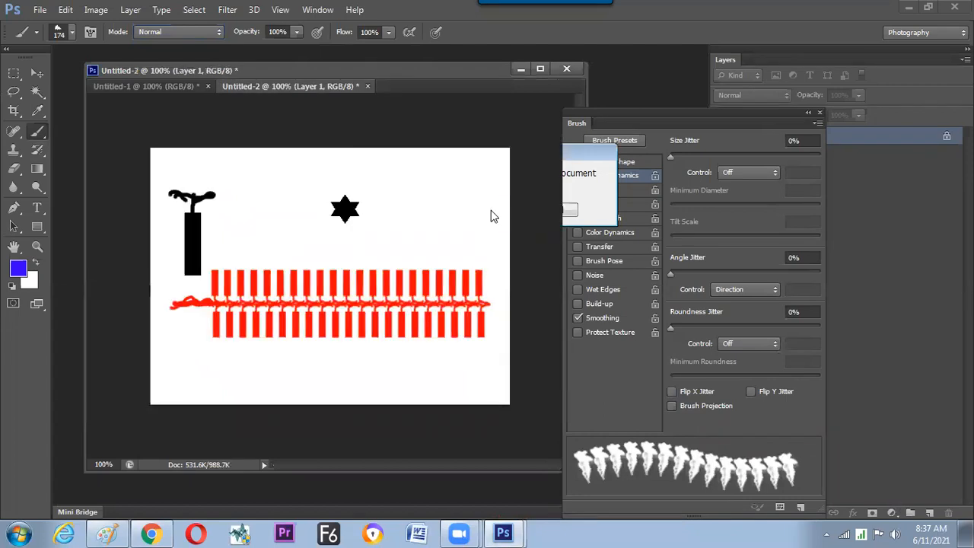
click(489, 211)
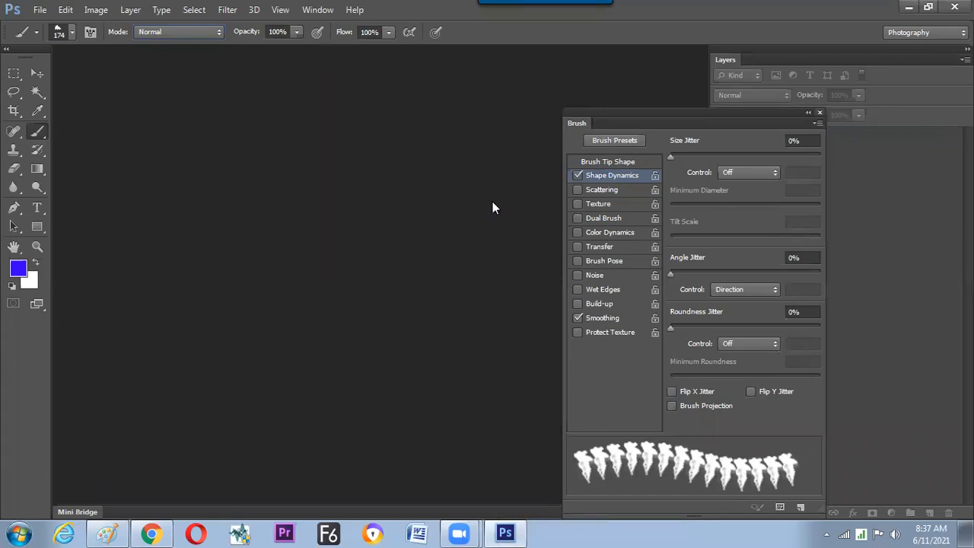
Display Channels on its own as a floating palette beside Layers and close the other floating palettes.
click(303, 12)
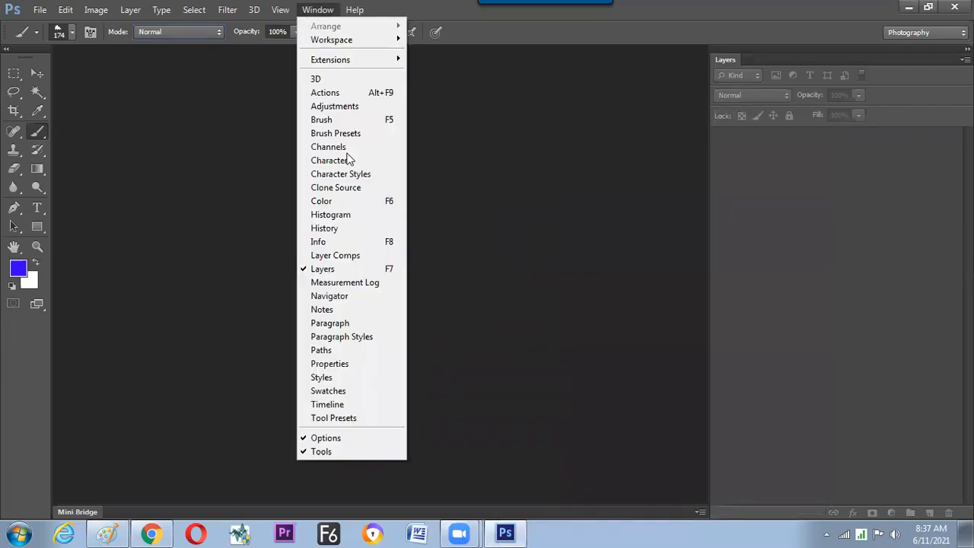
click(383, 148)
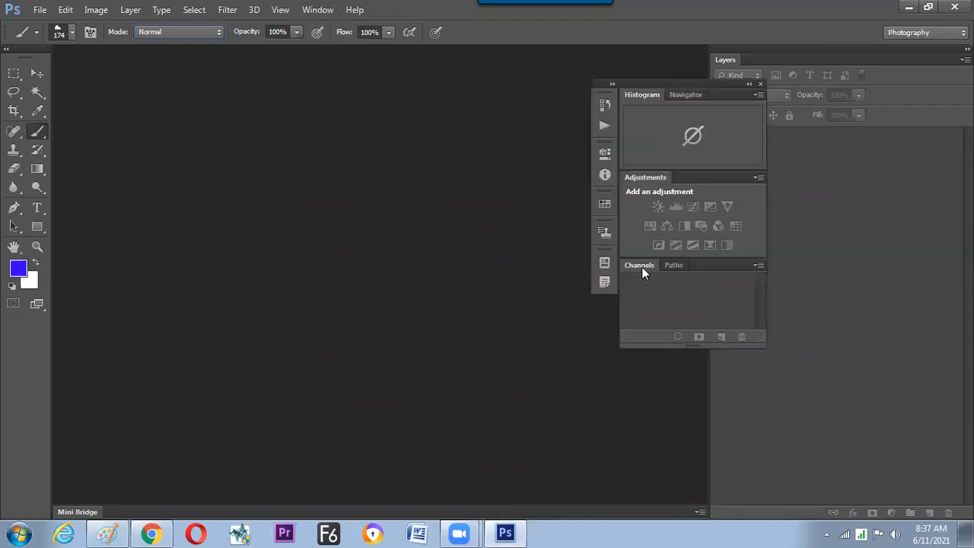
click(760, 83)
drag(454, 172, 619, 122)
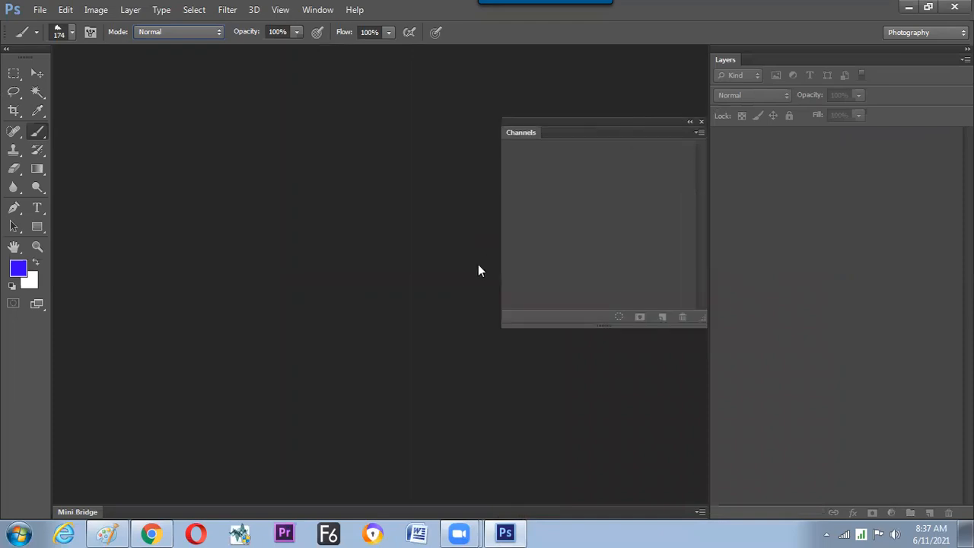
Create a new 1200 x 600 pixel document at 72 pixels/inch in RGB Color with a white background.
key(ctrl+n)
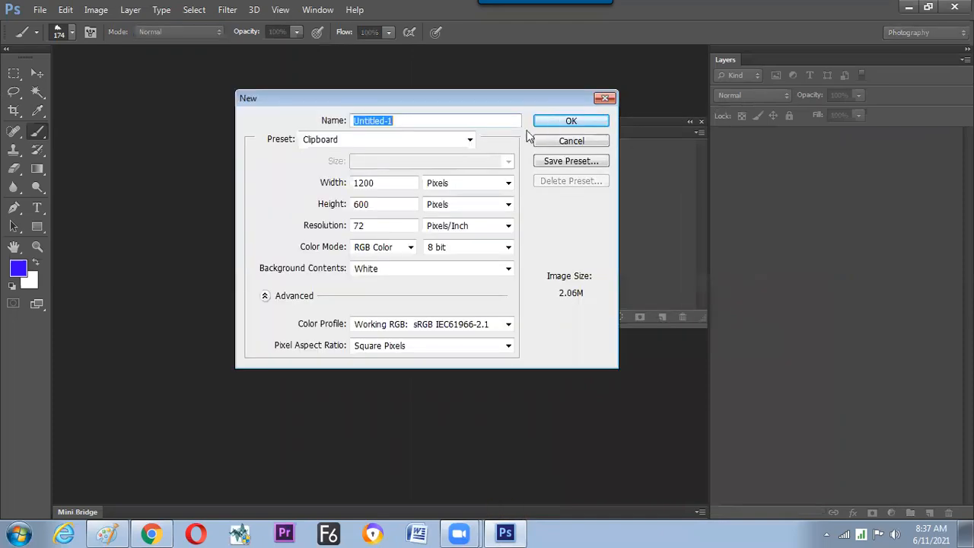
click(567, 140)
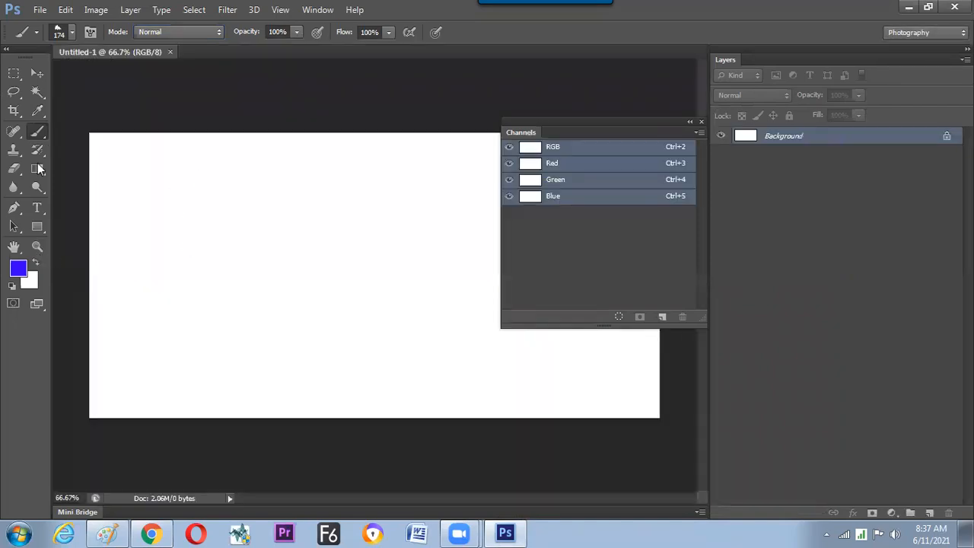
Choose the soft round brush with 0% hardness and reset the colors to default black and white.
right_click(311, 277)
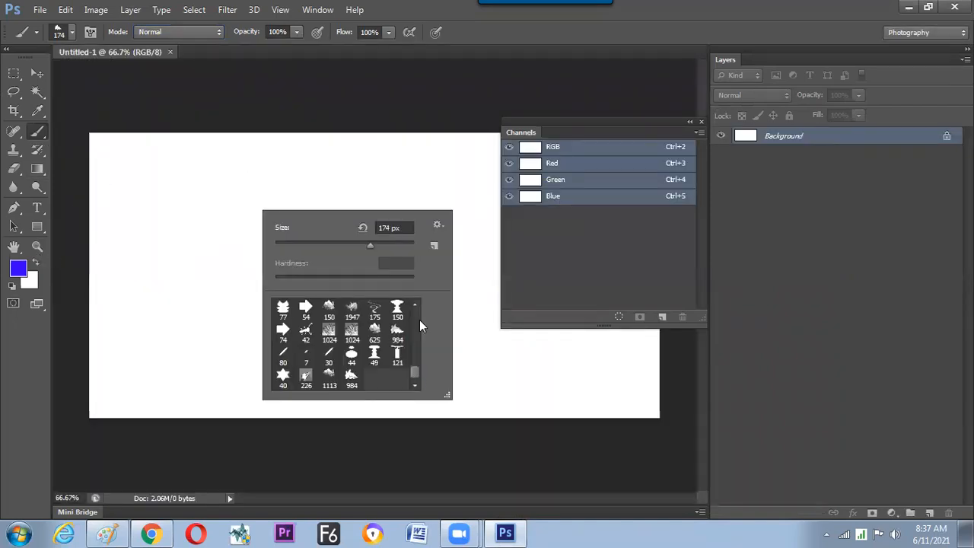
scroll(419, 323, up, 10)
click(282, 309)
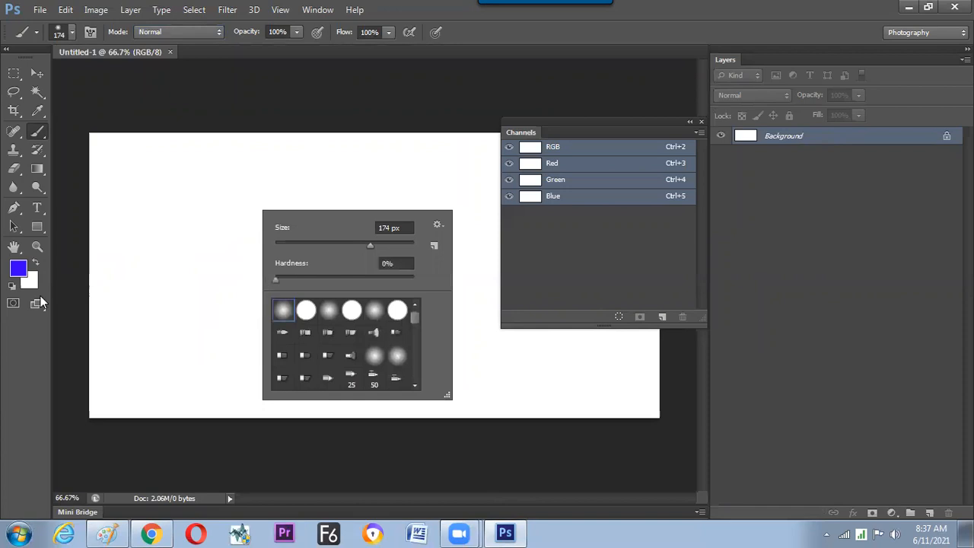
click(13, 287)
click(13, 288)
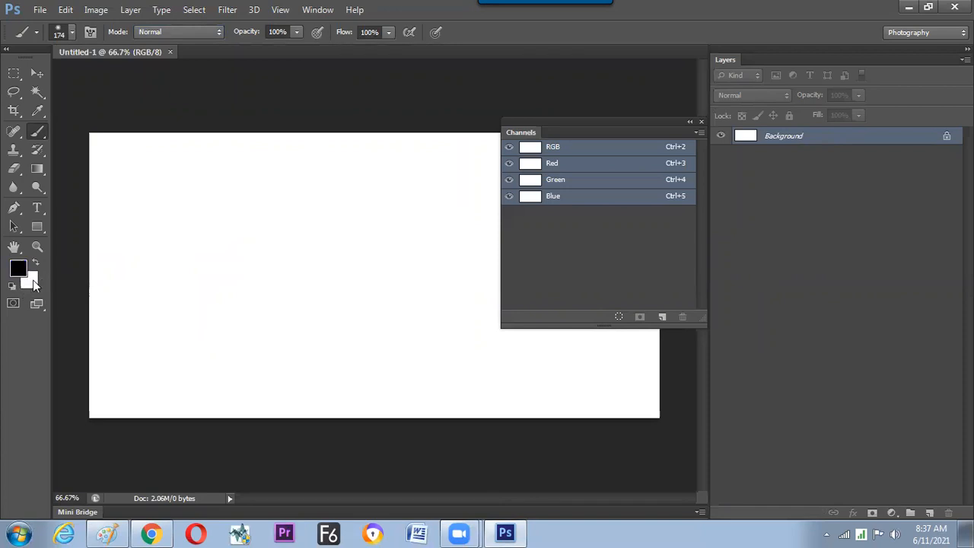
View the Green and Red channels individually, and return to the composite RGB channel.
click(581, 169)
click(581, 181)
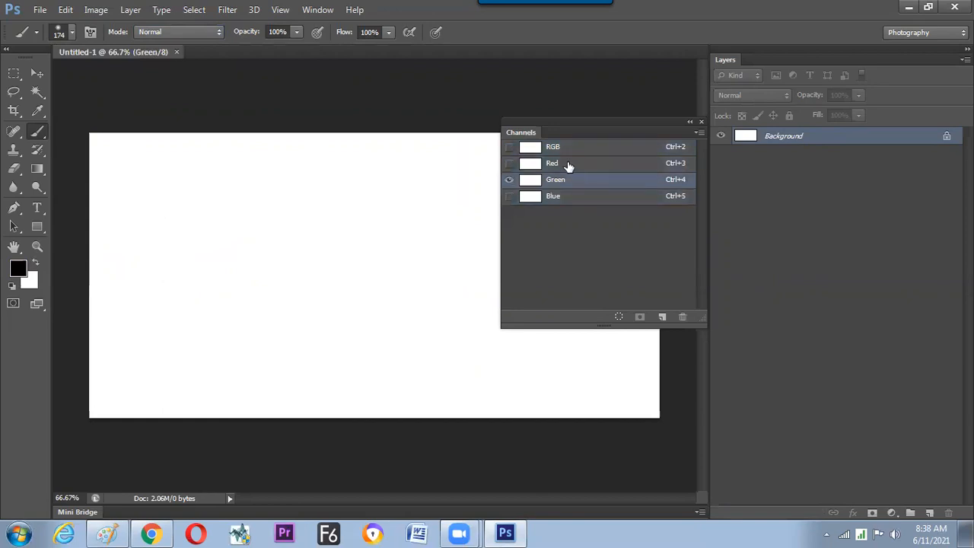
click(509, 146)
key(ctrl+3)
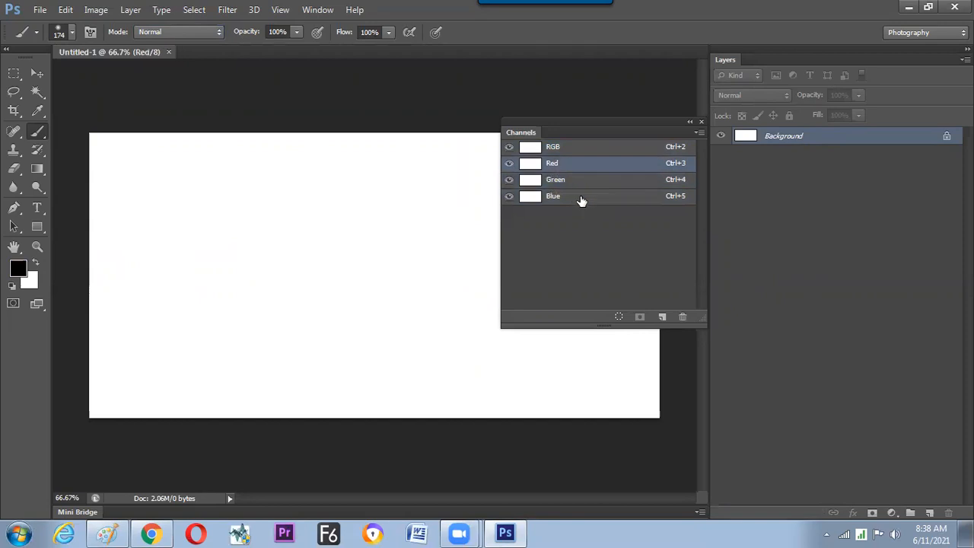
click(583, 148)
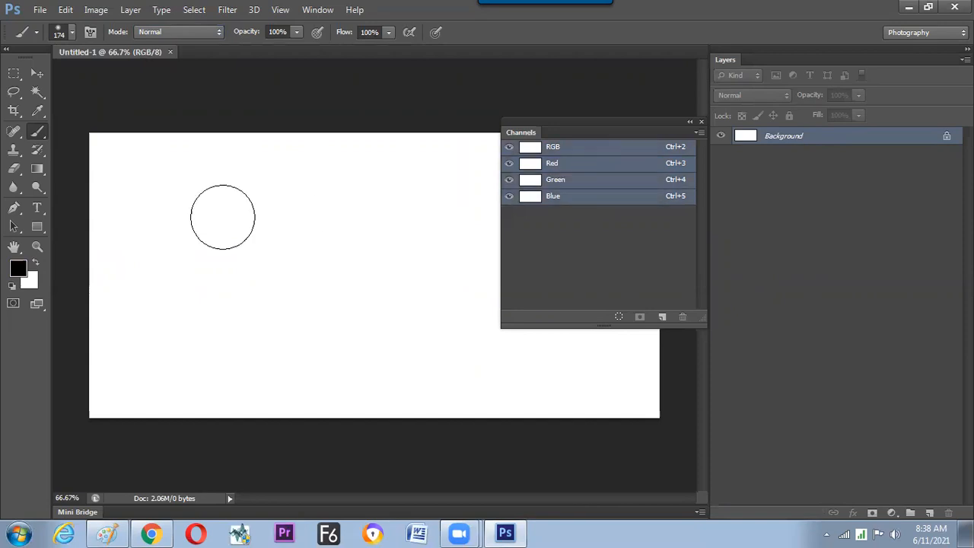
Set the foreground color to pure red, ff0000.
click(20, 269)
drag(709, 271, 744, 247)
click(737, 249)
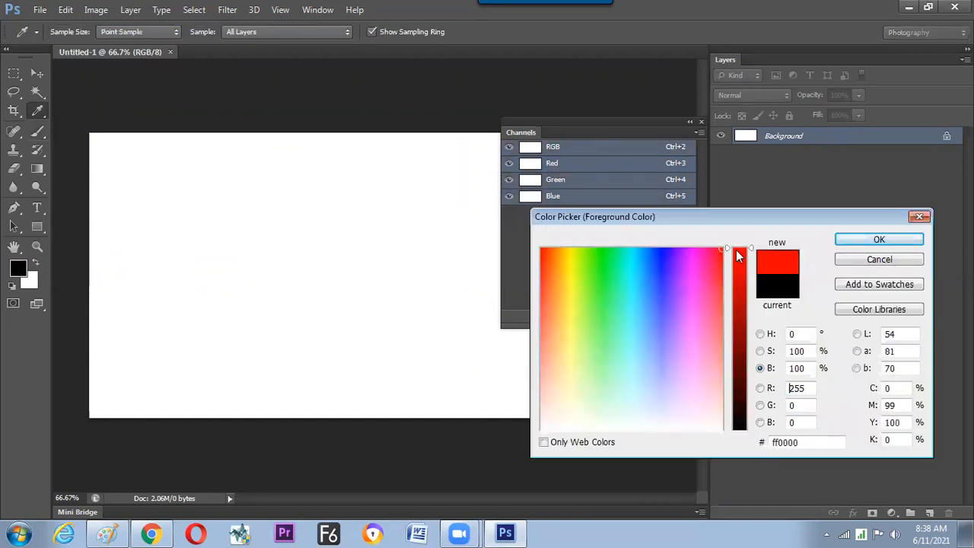
click(867, 242)
Try a single soft red brush dab on the canvas and undo it.
key(b)
click(240, 232)
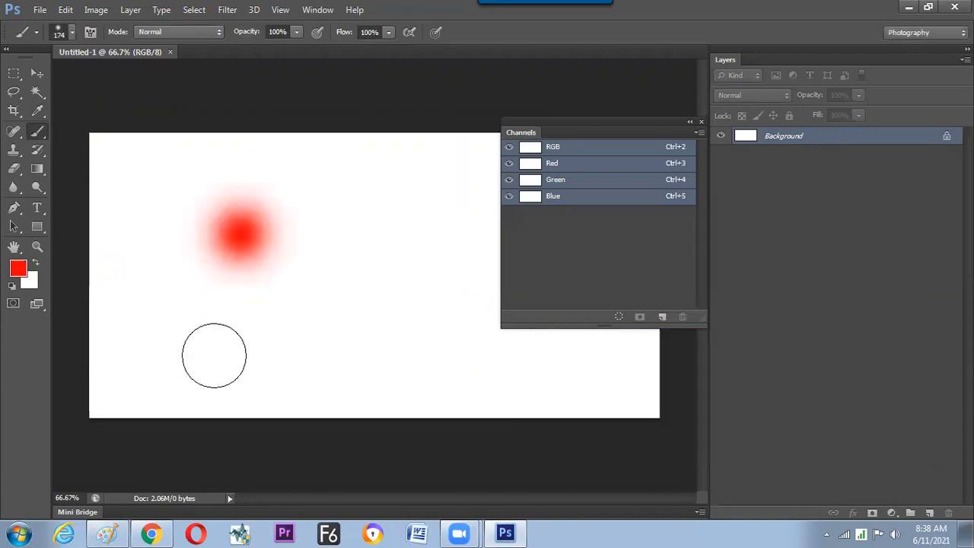
key(ctrl+z)
Choose the hard round brush at 174 px and stamp a solid red circle in the canvas's upper-left area.
right_click(289, 250)
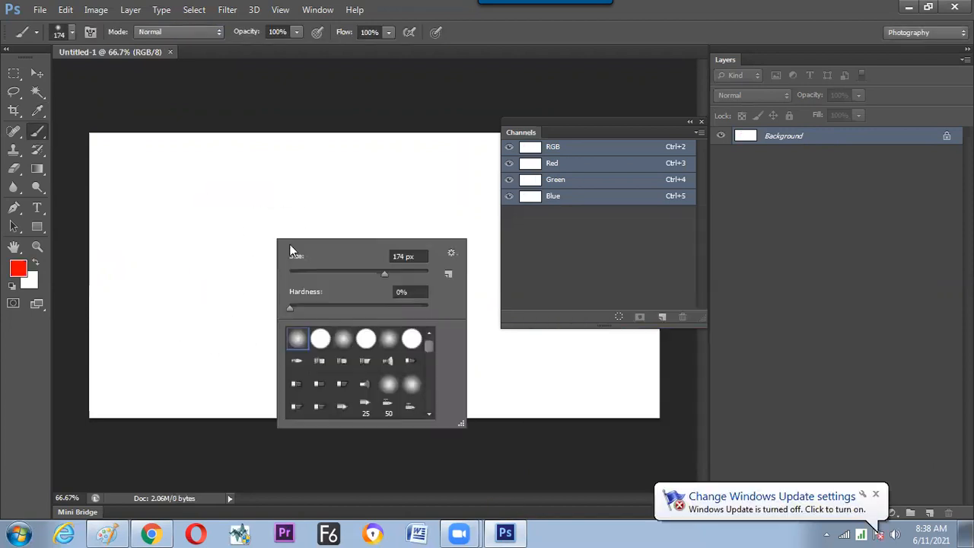
click(320, 339)
click(224, 220)
click(224, 223)
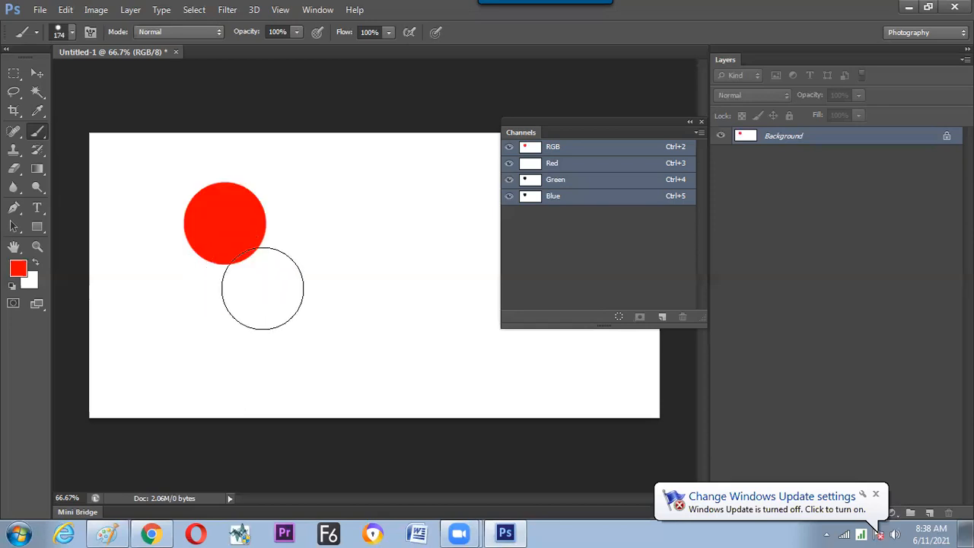
View the Blue and Green channels individually in alternation, and return to the composite RGB channel.
click(570, 197)
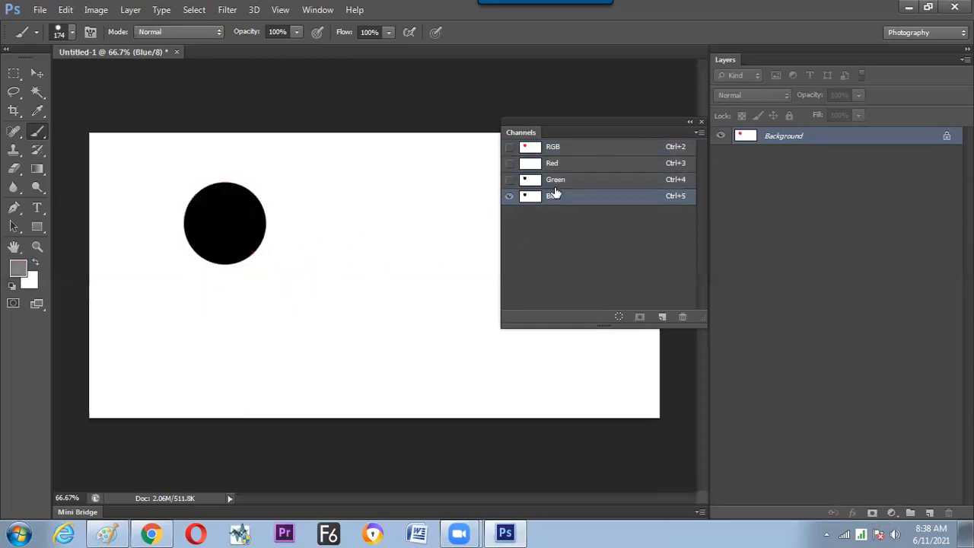
click(568, 182)
click(568, 197)
click(576, 182)
key(ctrl+2)
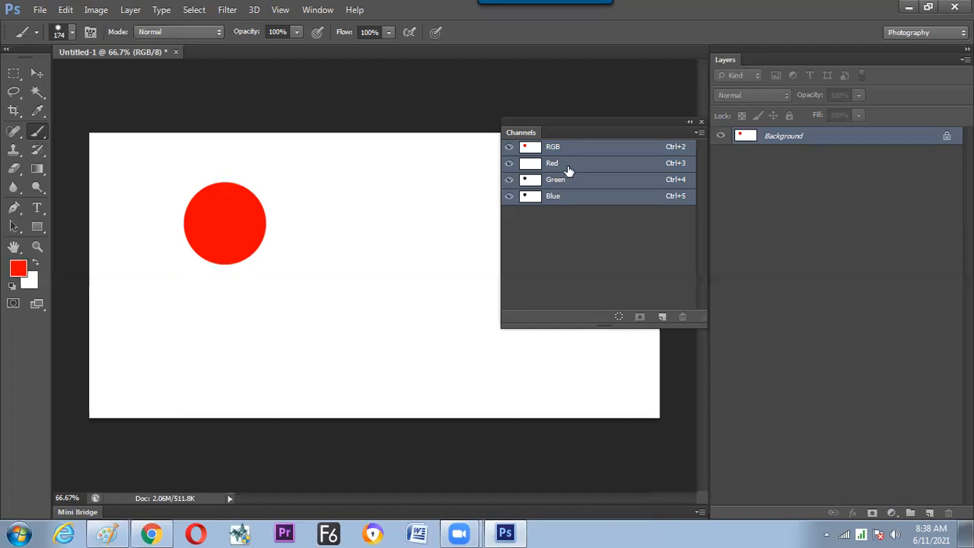
Compare the red circle in the Green, Blue and Red channels, viewed alone and with all channels shown, ending on the RGB composite.
click(569, 182)
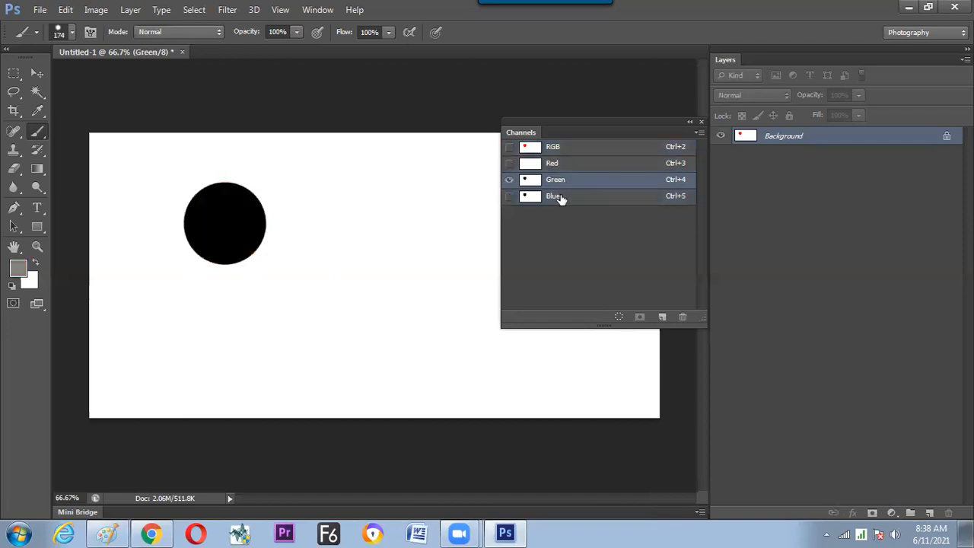
click(559, 198)
click(567, 170)
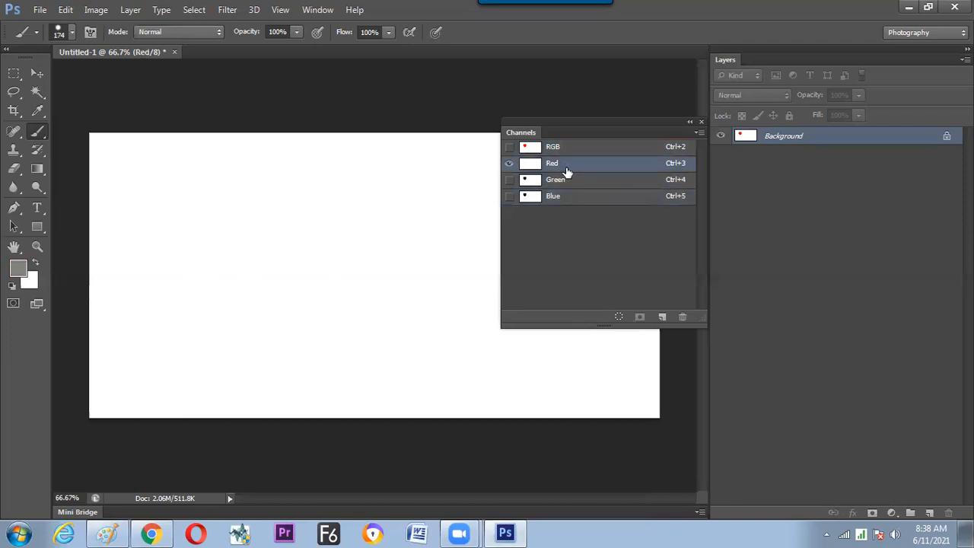
click(509, 147)
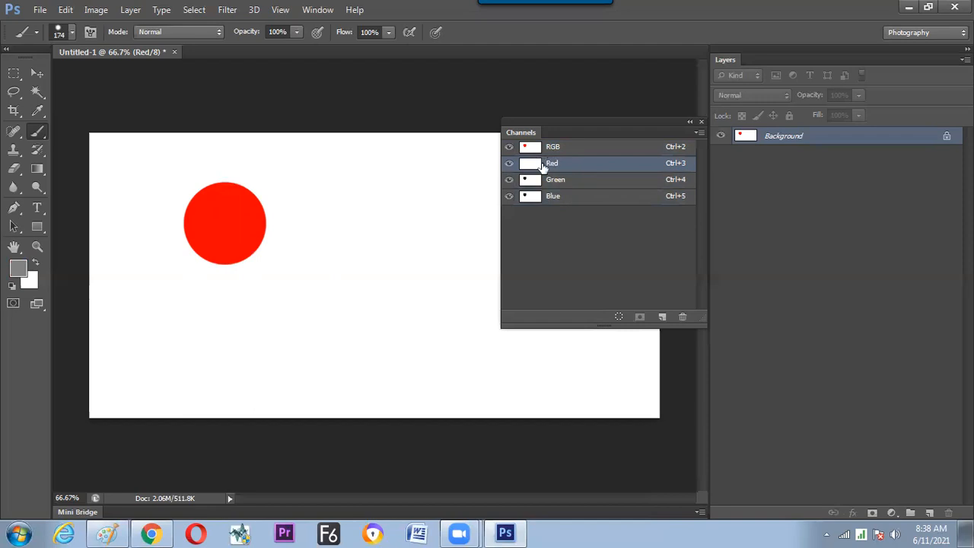
click(559, 185)
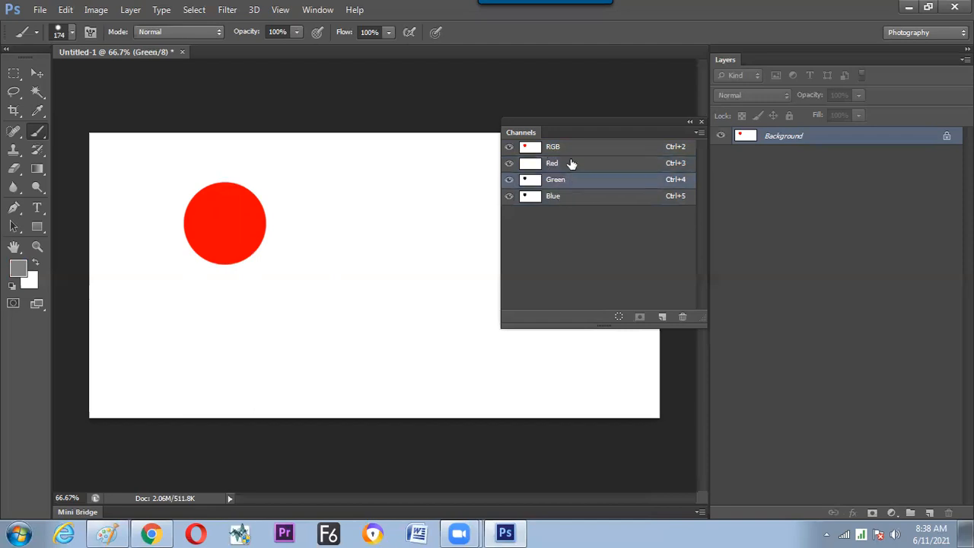
key(ctrl+2)
key(ctrl+4)
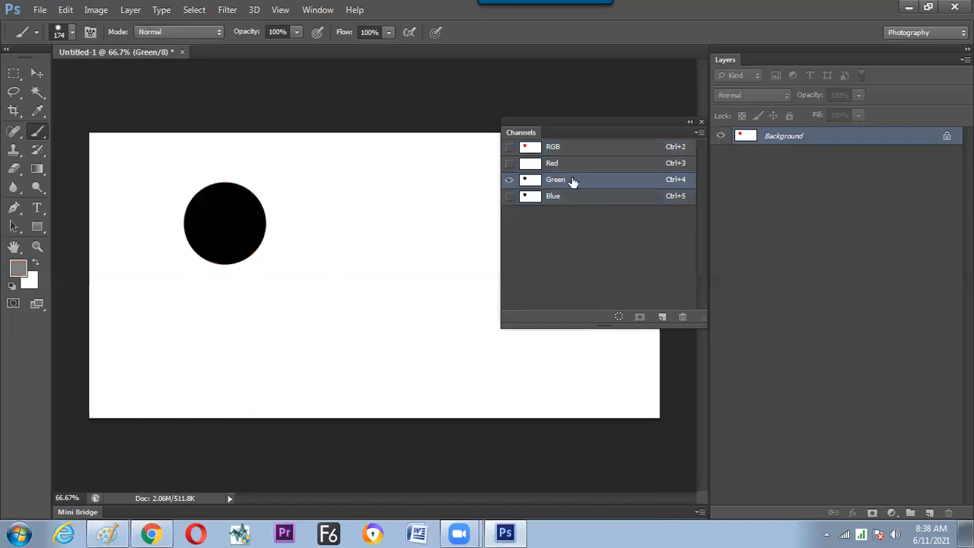
key(ctrl+5)
key(ctrl+2)
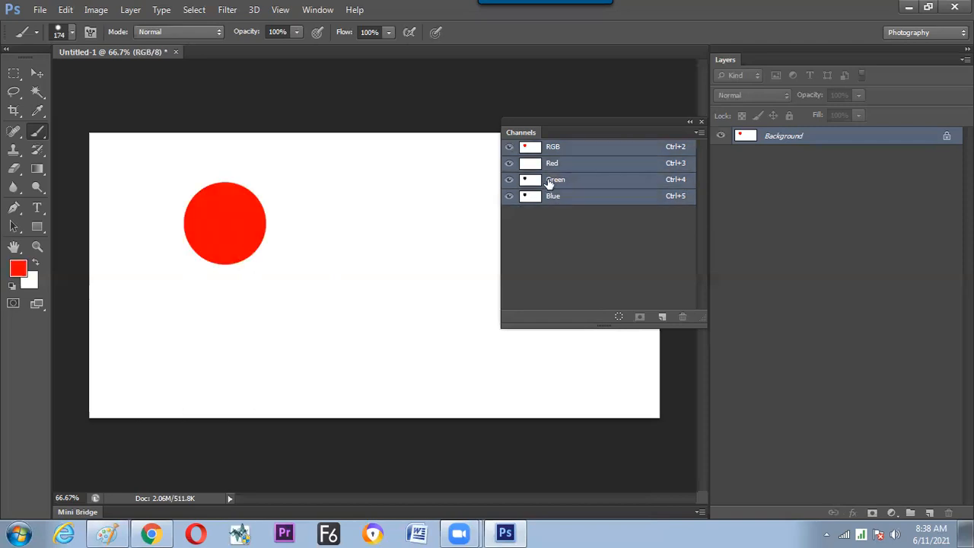
Reset the colors to default black and white, and stamp a black circle in the Green channel near the canvas's middle with all channels shown.
click(11, 286)
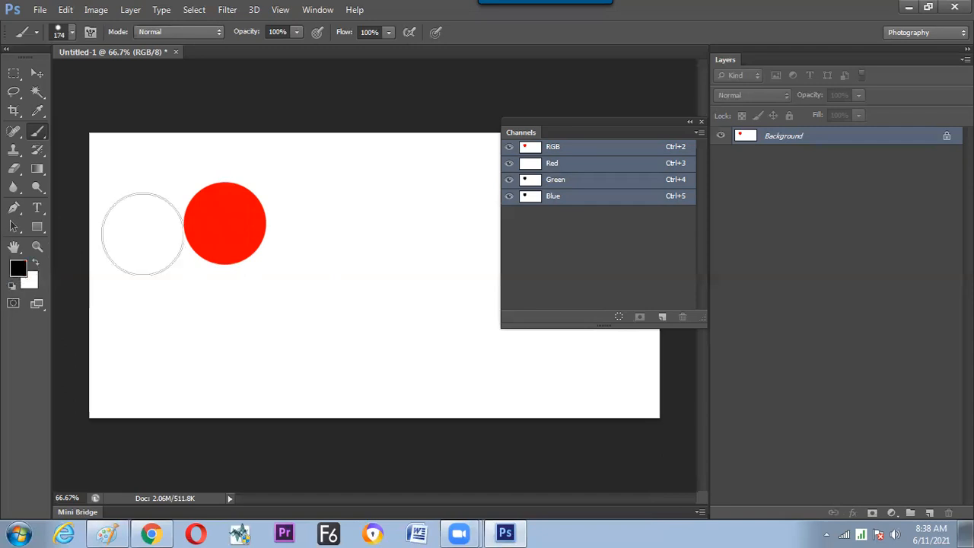
click(552, 184)
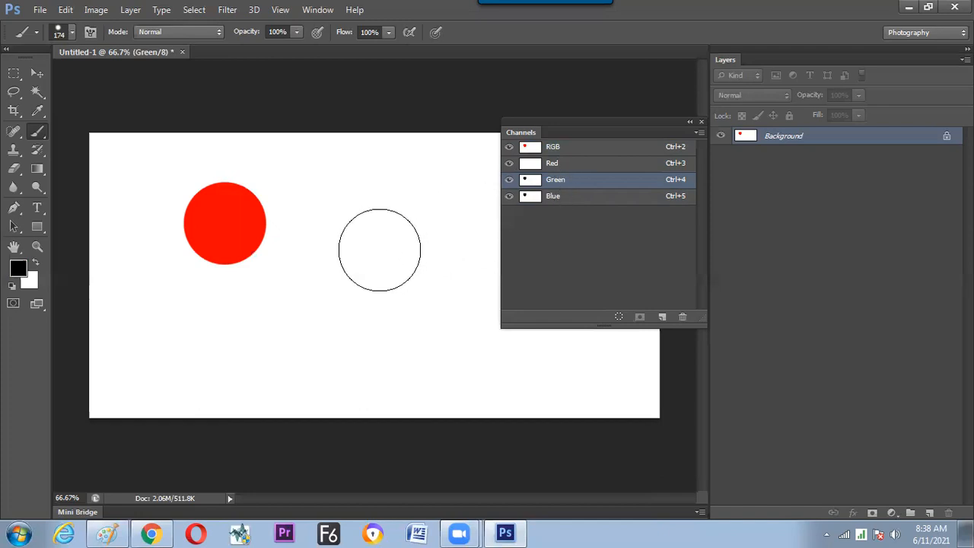
click(375, 251)
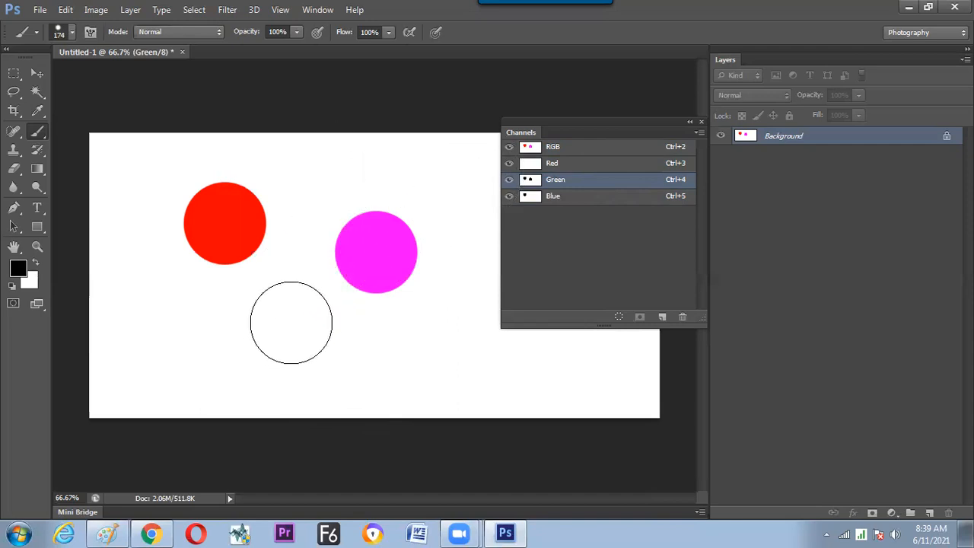
Stamp a black circle in the Red channel below the red circle and one in the Blue channel near the canvas's upper edge.
click(568, 165)
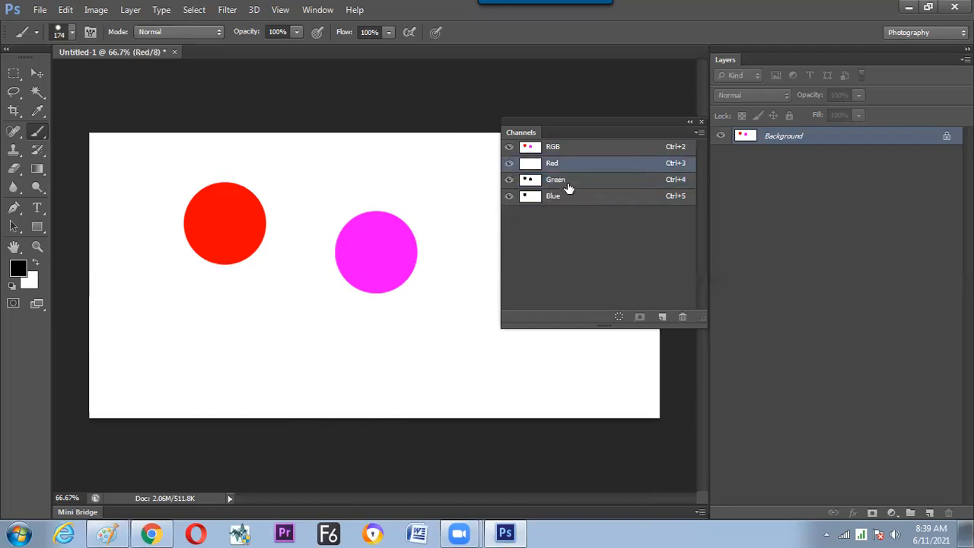
click(263, 327)
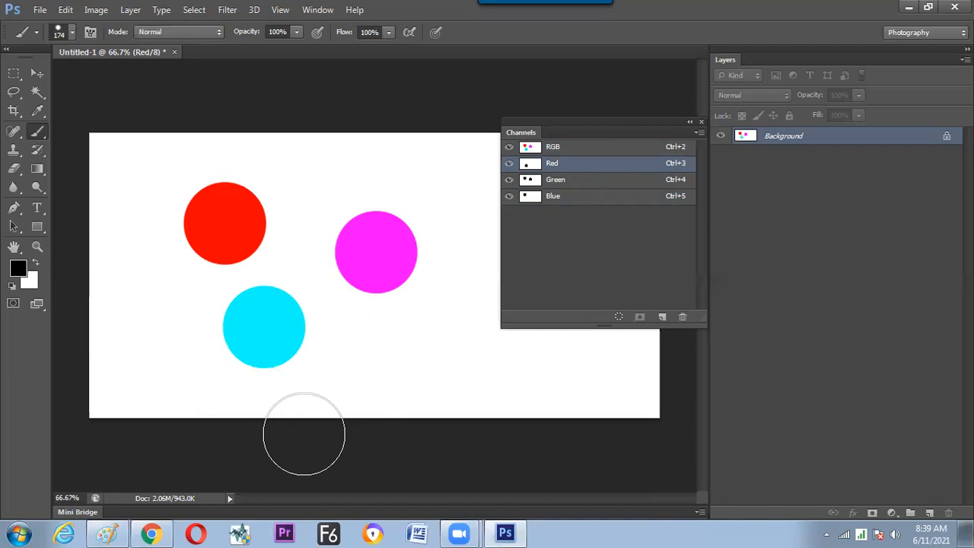
click(563, 200)
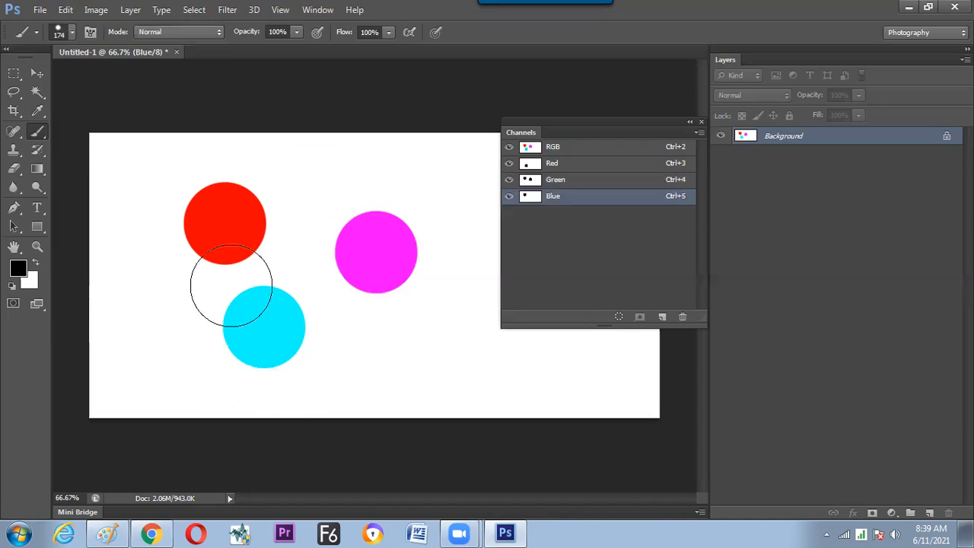
click(312, 183)
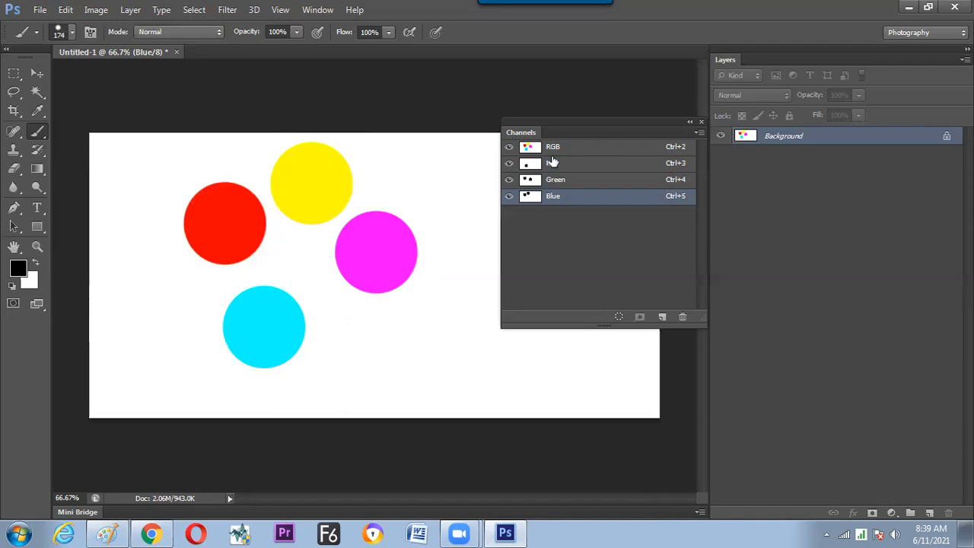
Fill the composite RGB image with white, and stamp a black circle in the Red channel in the canvas's upper part with all channels shown.
drag(571, 150, 558, 149)
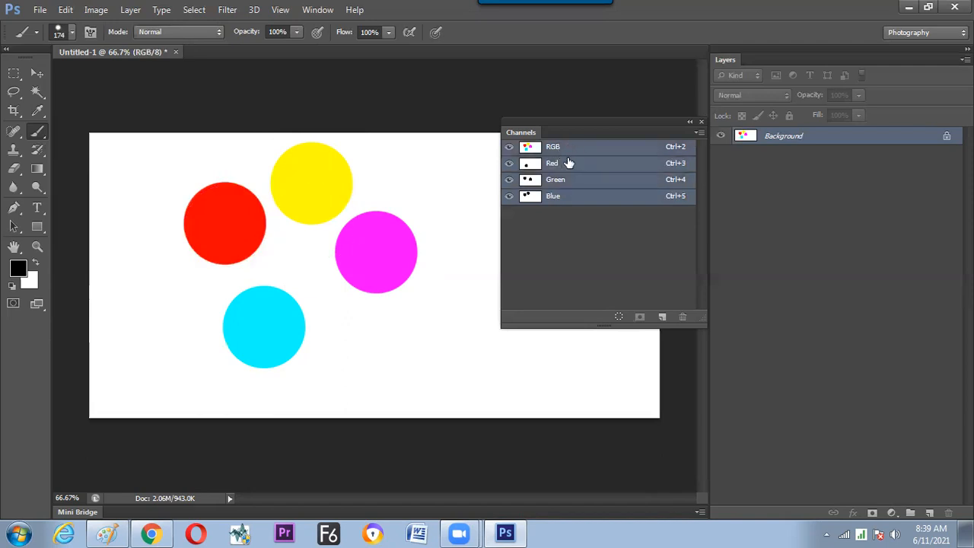
key(ctrl+Delete)
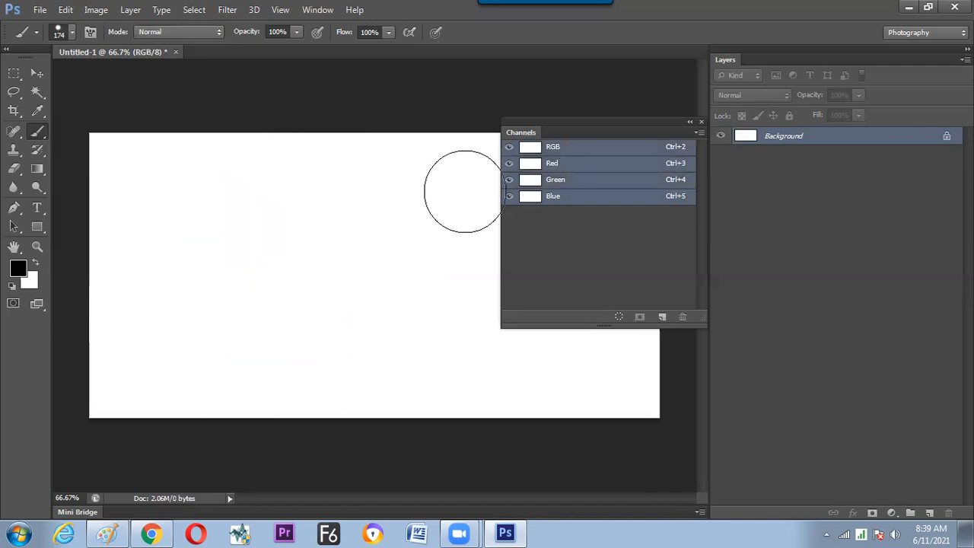
click(533, 169)
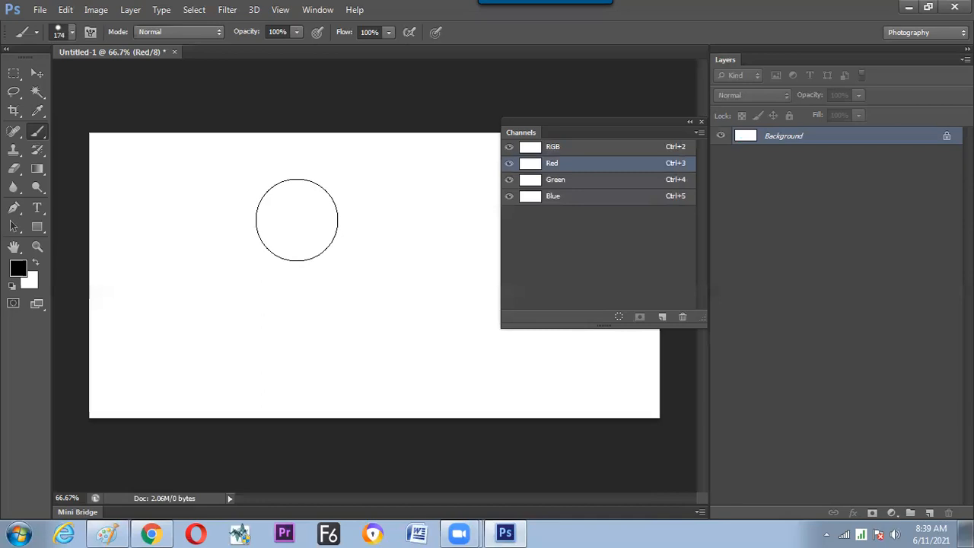
click(297, 220)
Stamp overlapping black circles in the Green channel beside the cyan circle and in the Blue channel below both.
click(557, 181)
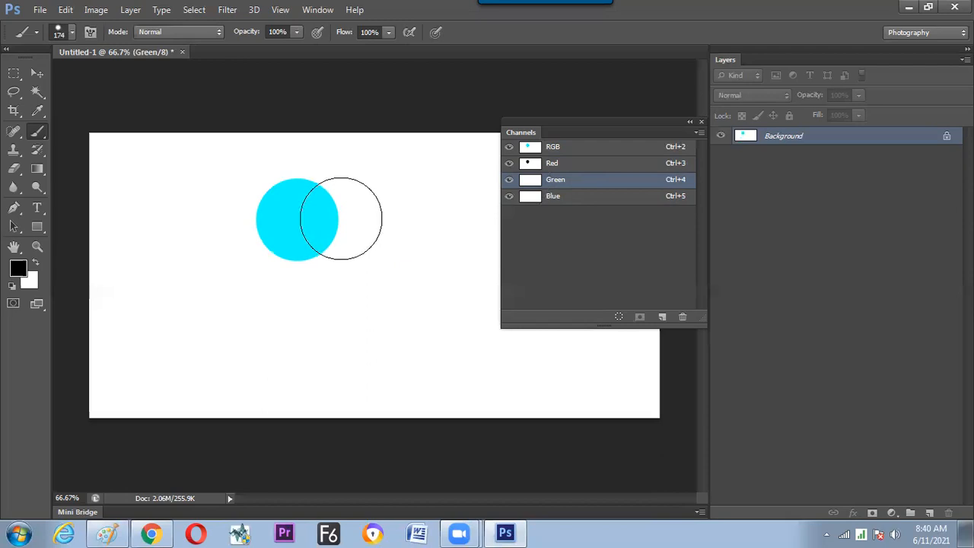
click(343, 218)
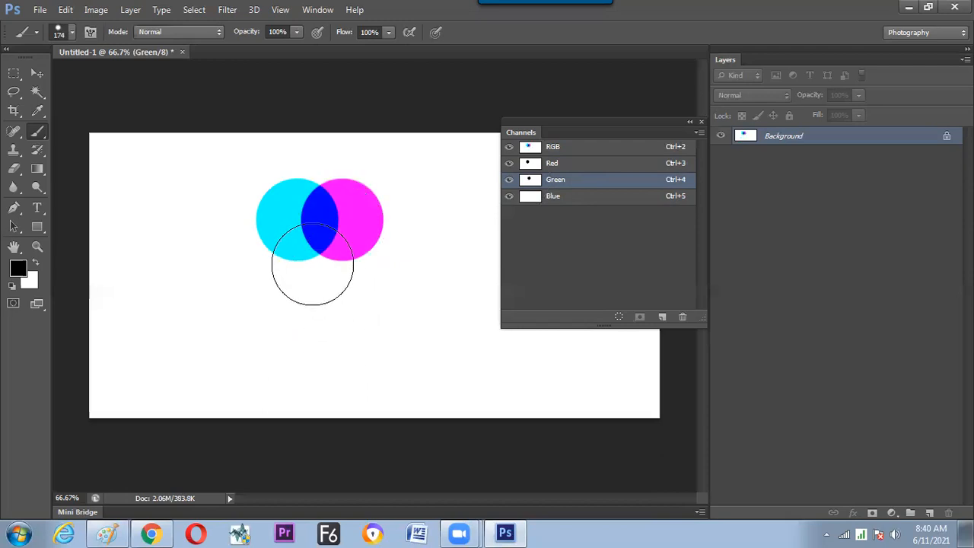
click(559, 198)
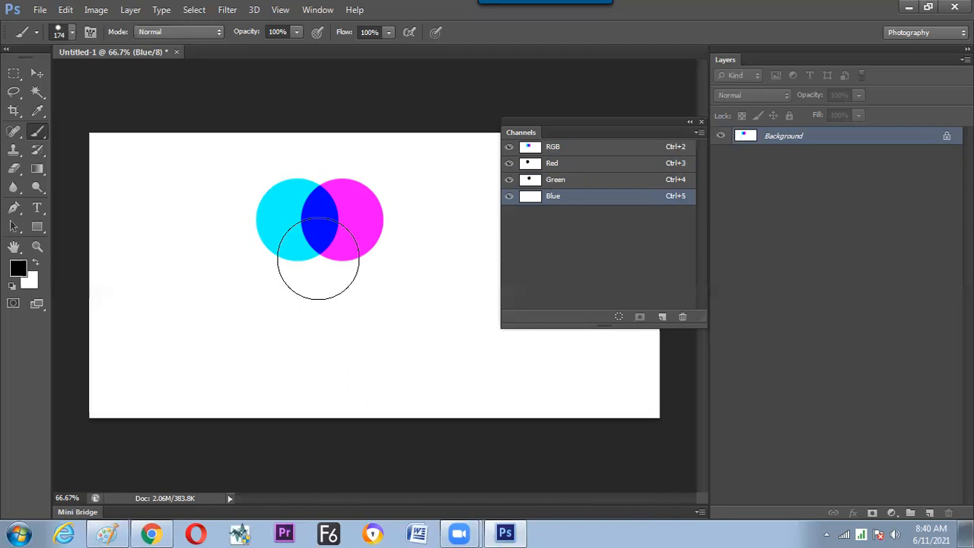
click(319, 261)
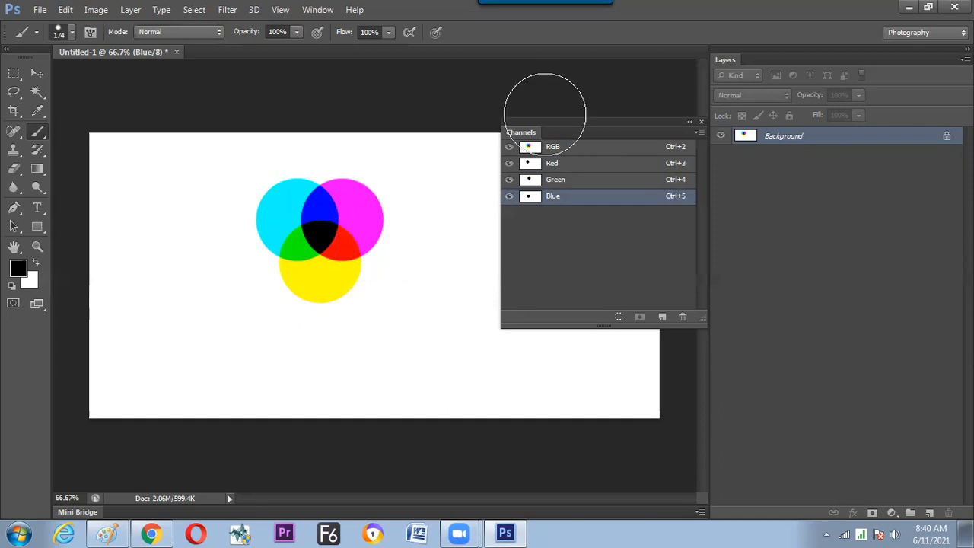
Move the Channels panel off the canvas and select a full-height rectangular strip along the canvas's right edge.
drag(553, 121, 615, 128)
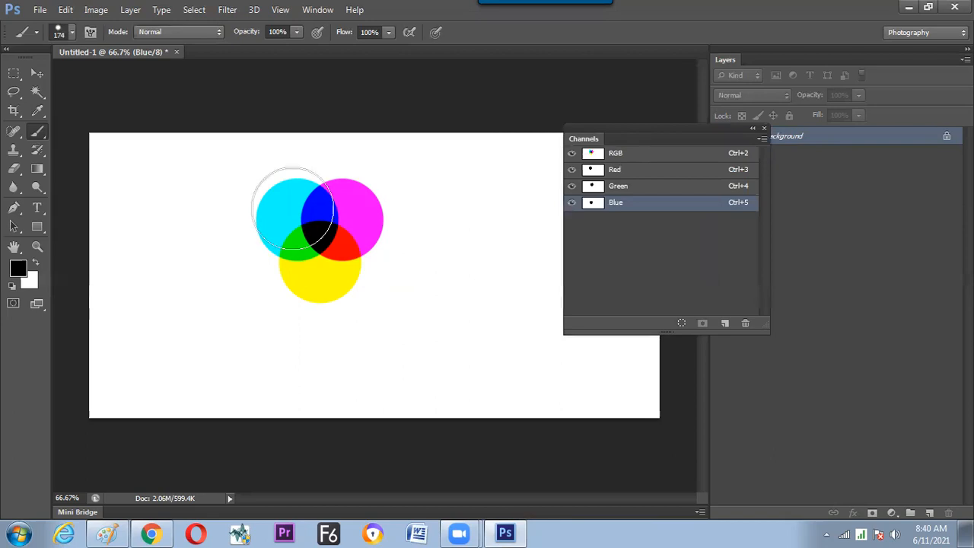
click(14, 74)
drag(448, 134, 694, 406)
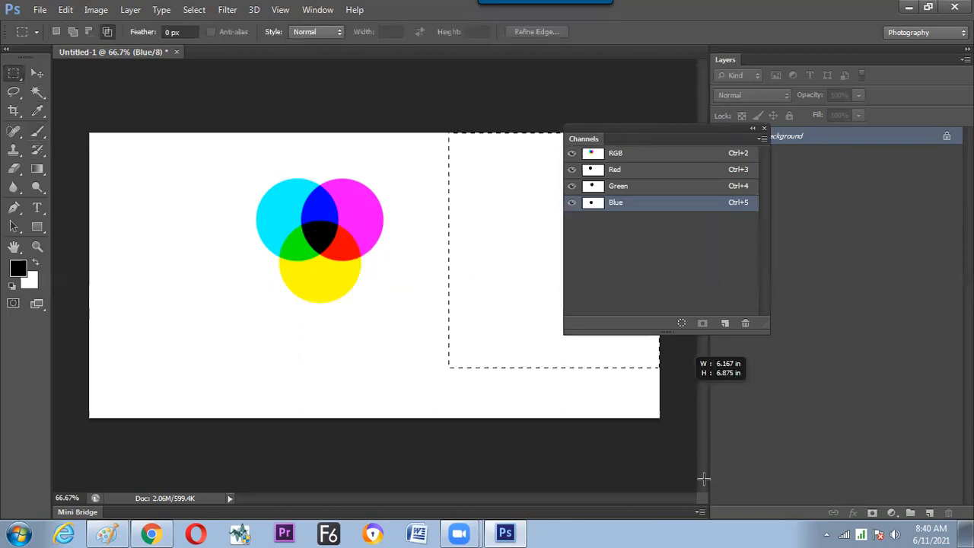
drag(703, 478, 703, 480)
drag(684, 127, 751, 114)
key(Return)
drag(698, 450, 474, 131)
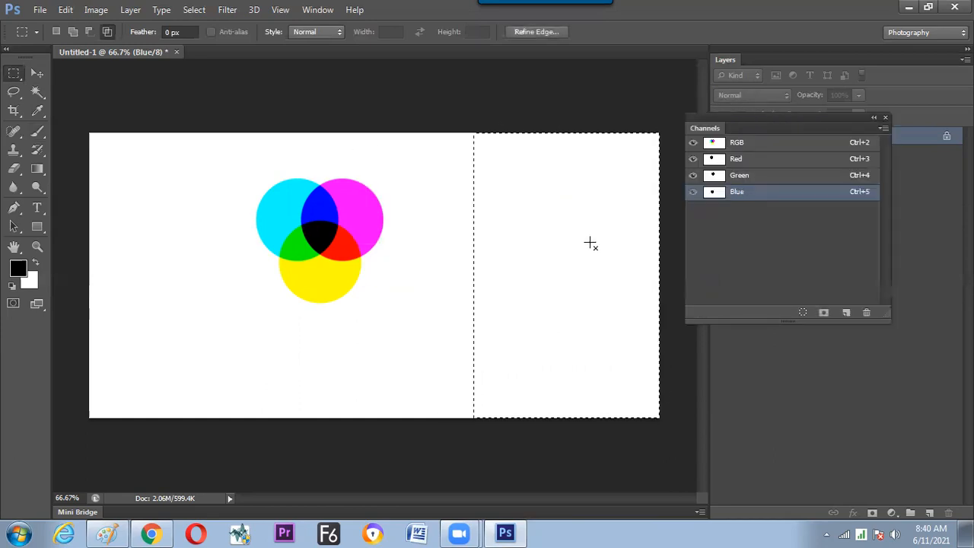
Fill the selected strip with black in the composite RGB channel and deselect it.
key(alt)
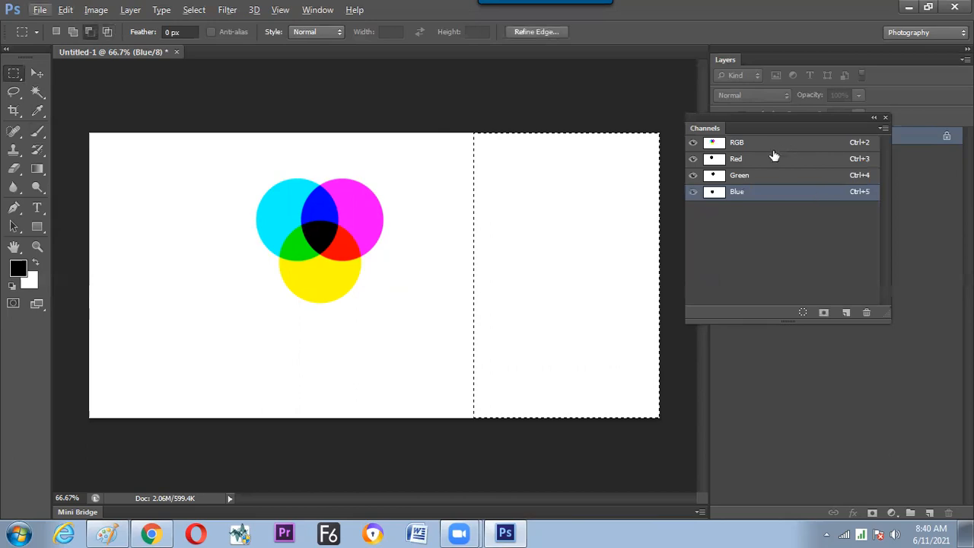
key(ctrl+2)
key(alt+BackSpace)
key(ctrl+d)
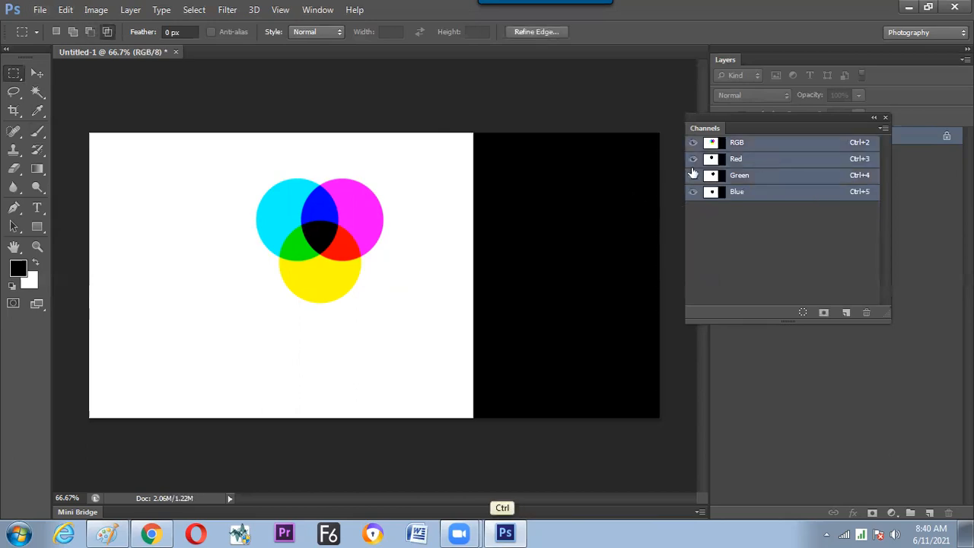
Swap the foreground to white, set the brush to 125 px, and stamp a circle in the Red channel on the black strip with all channels shown.
click(36, 261)
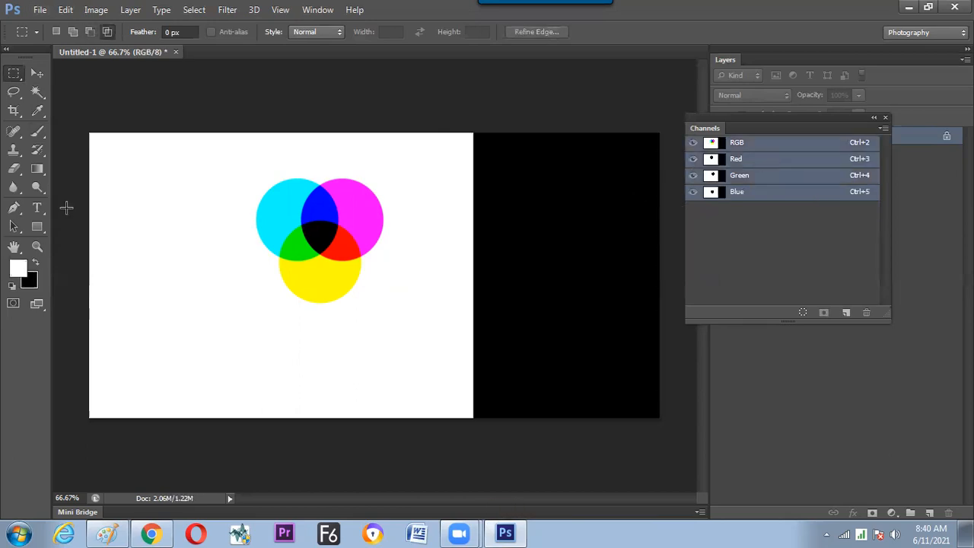
click(37, 131)
click(770, 158)
key(bracketleft)
key(bracketleft)
key(bracketleft)
click(693, 143)
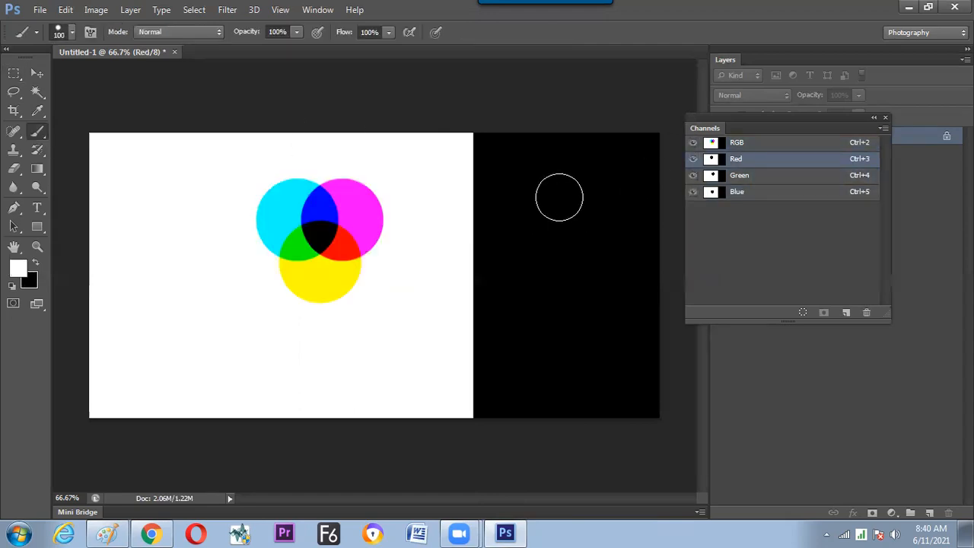
key(bracketright)
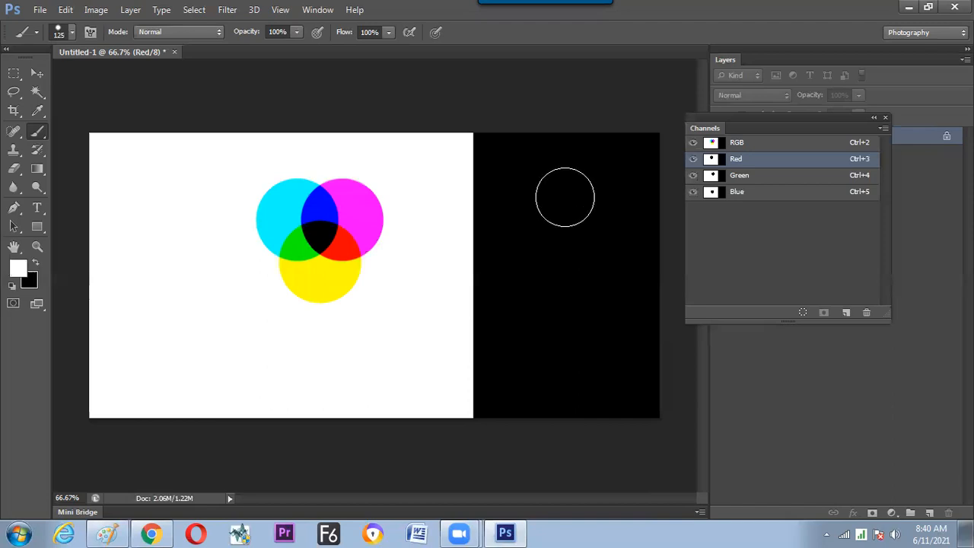
click(562, 195)
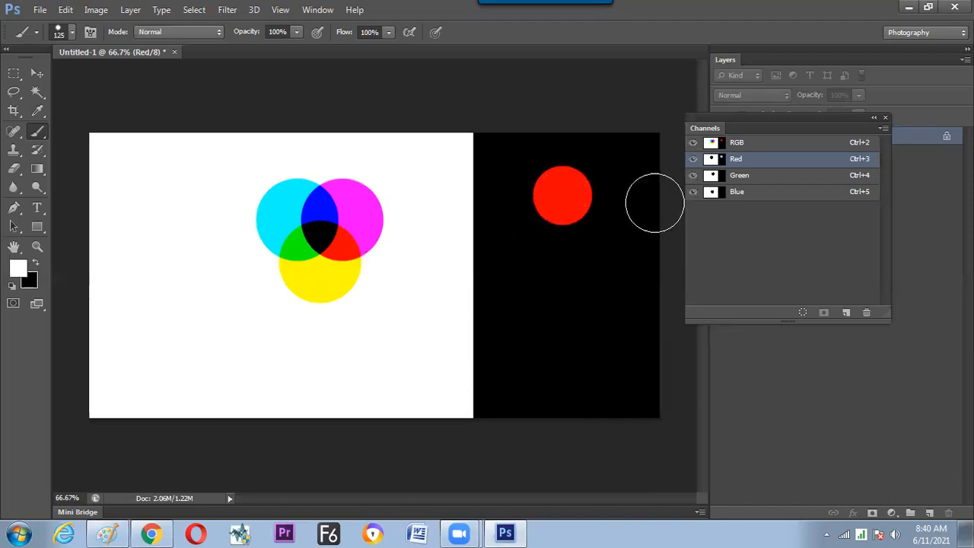
Stamp overlapping white circles in the Green and Blue channels beside and below the red circle on the black strip.
click(753, 178)
click(587, 213)
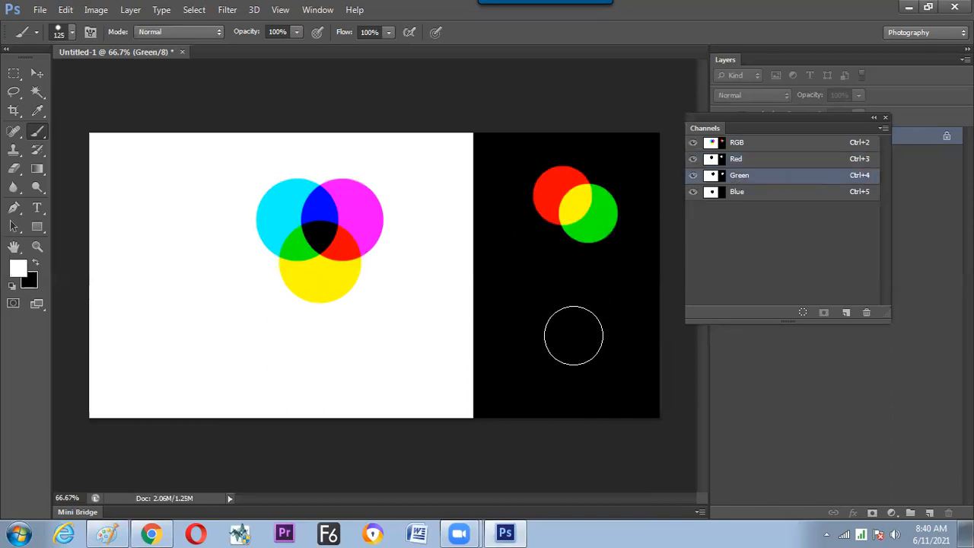
click(750, 192)
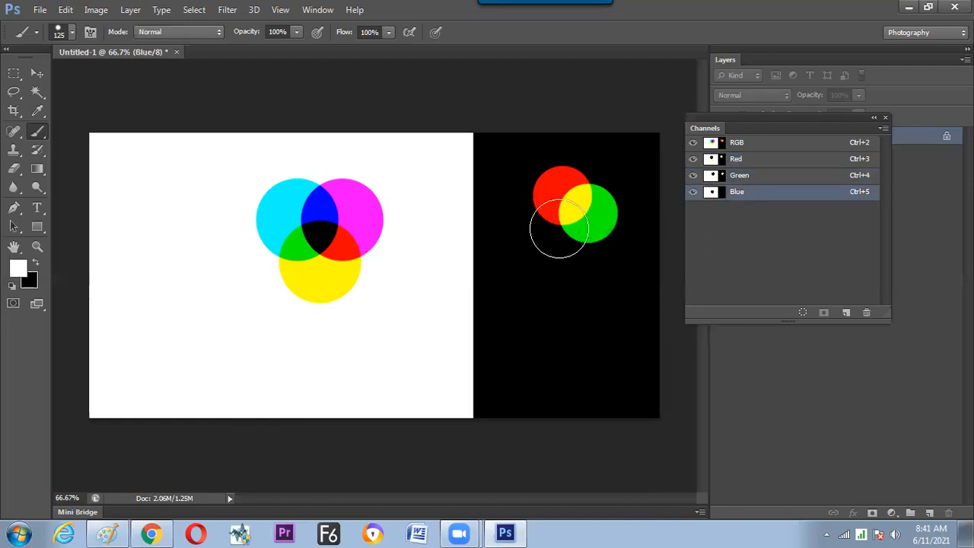
click(563, 228)
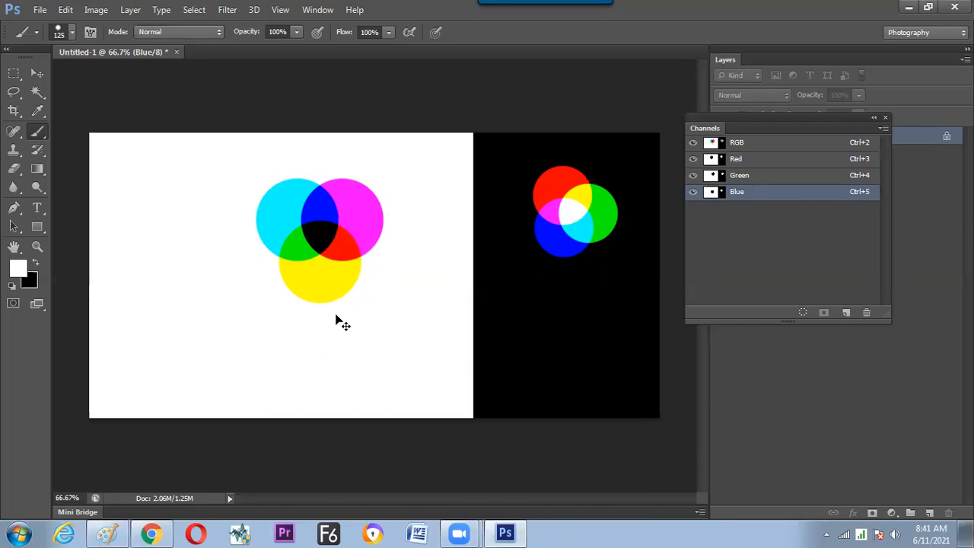
Create a new 1200 × 600 px RGB document at 72 pixels/inch and fill it with black.
key(ctrl+n)
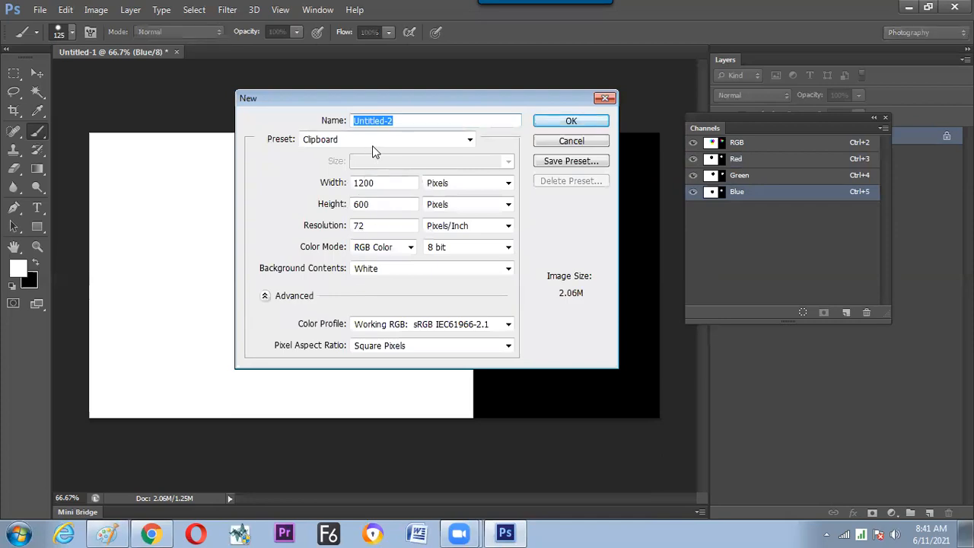
key(Return)
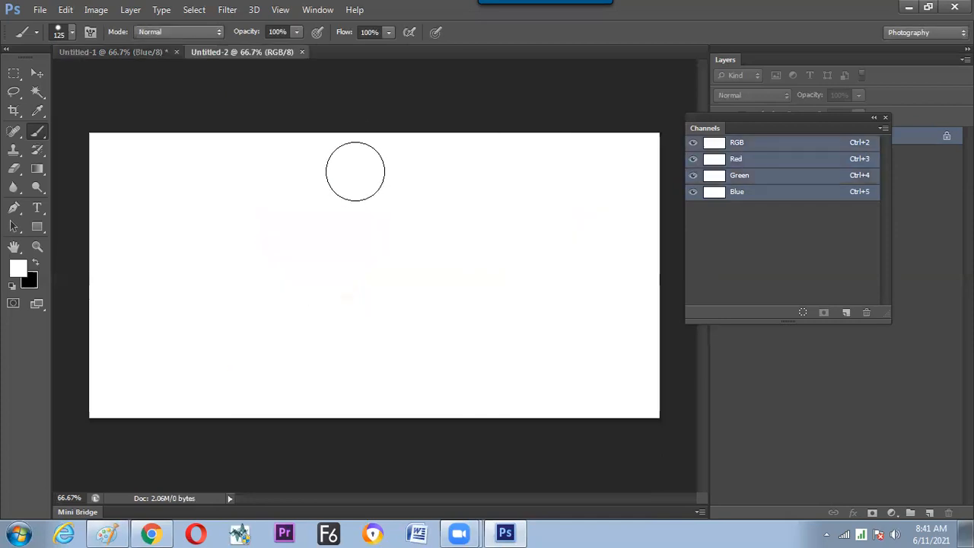
key(ctrl+BackSpace)
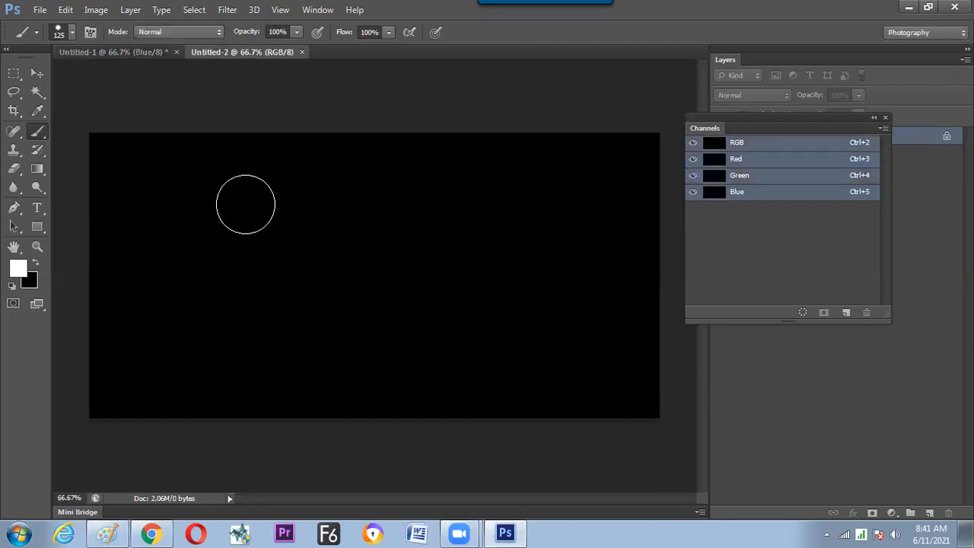
Set a soft white brush to 500 px and paint down the canvas's left edge in the Red channel with all channels shown.
right_click(237, 214)
key(Return)
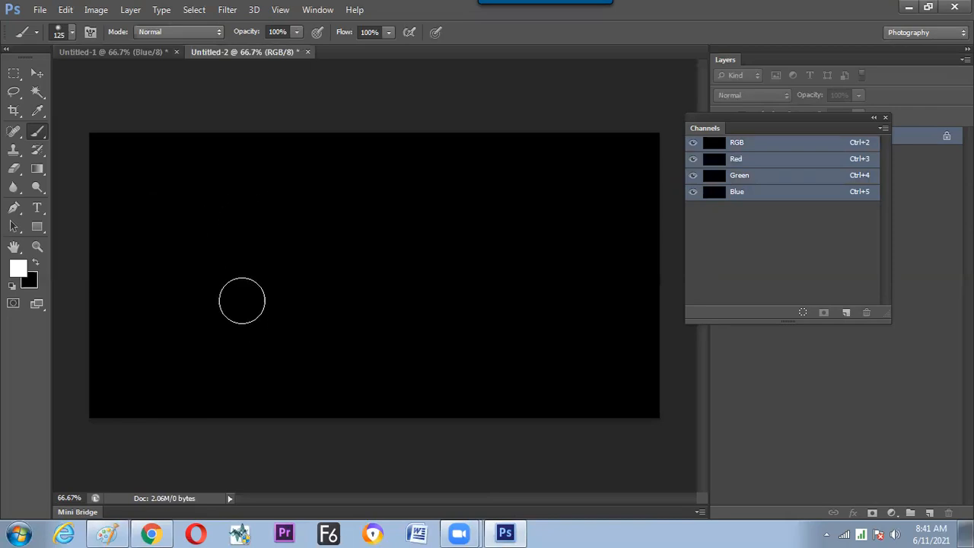
key(bracketright)
key(bracketright)
key(bracketright)
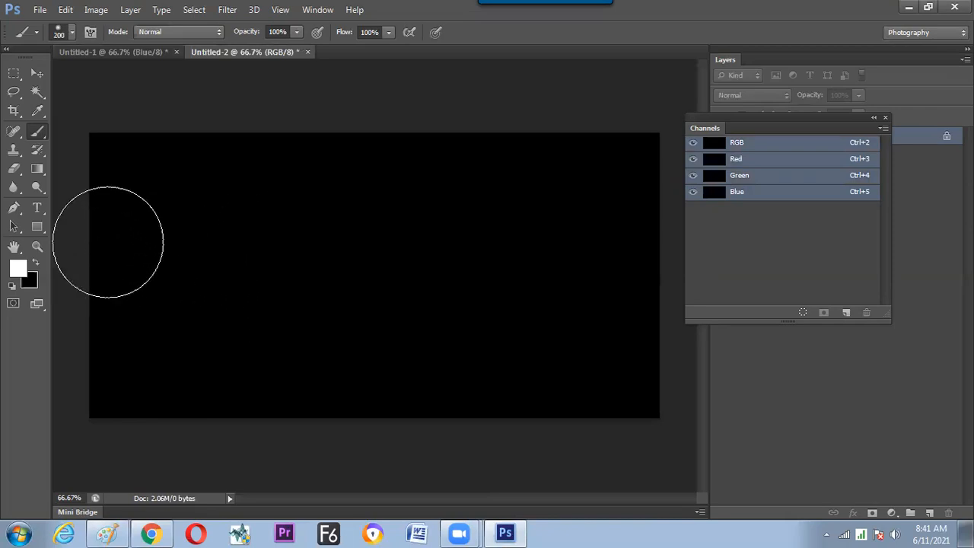
key(bracketright)
key(ctrl+minus)
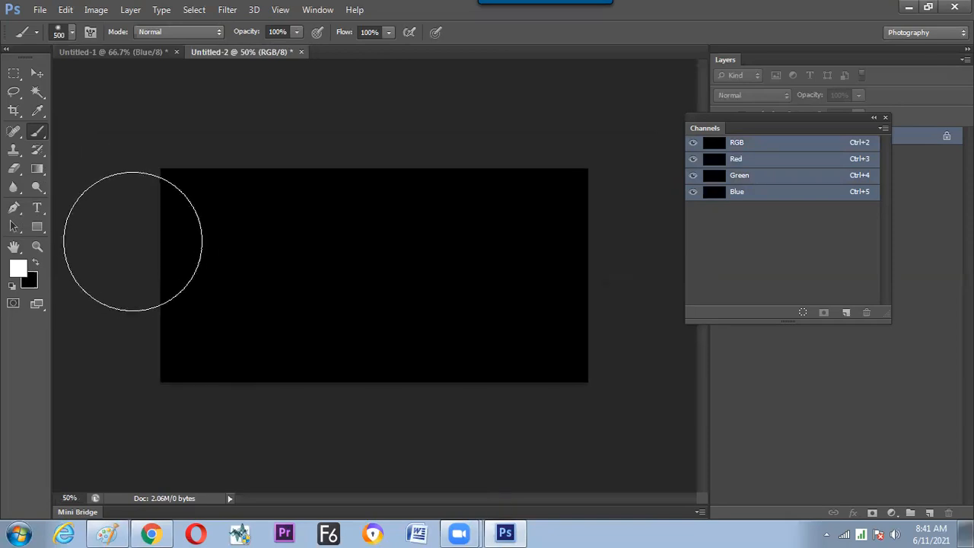
key(ctrl+minus)
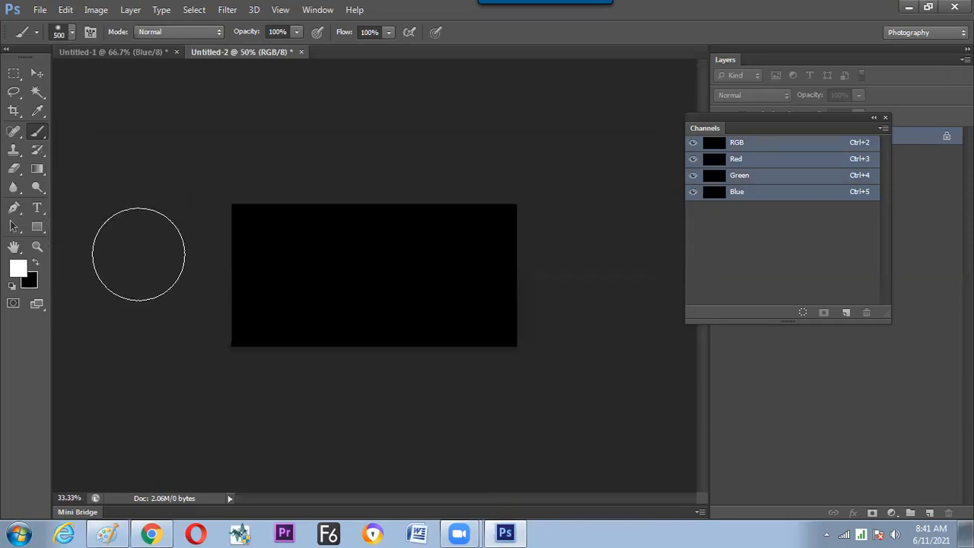
click(715, 158)
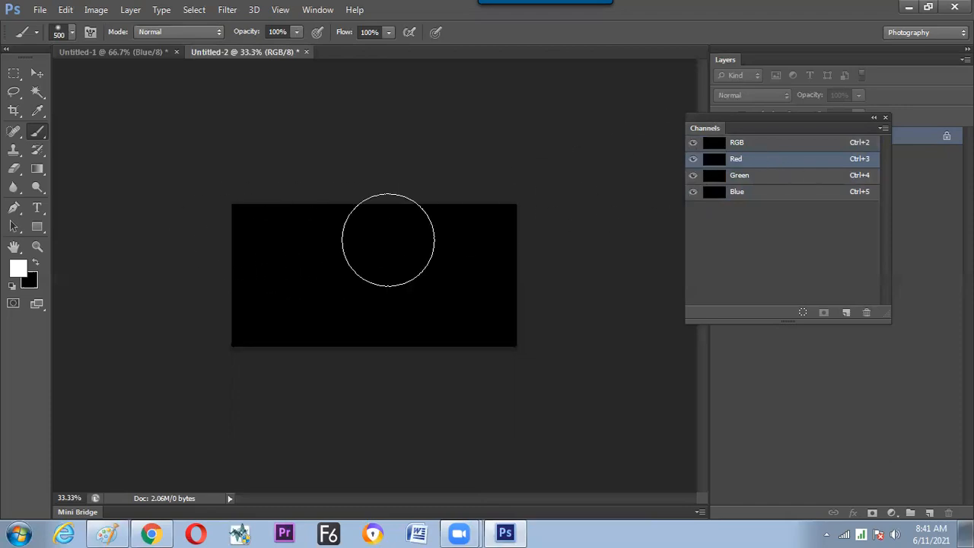
mouse_move(159, 226)
mouse_down()
mouse_move(170, 261)
mouse_move(161, 366)
mouse_move(191, 183)
mouse_move(172, 352)
mouse_move(180, 382)
mouse_move(179, 189)
mouse_up()
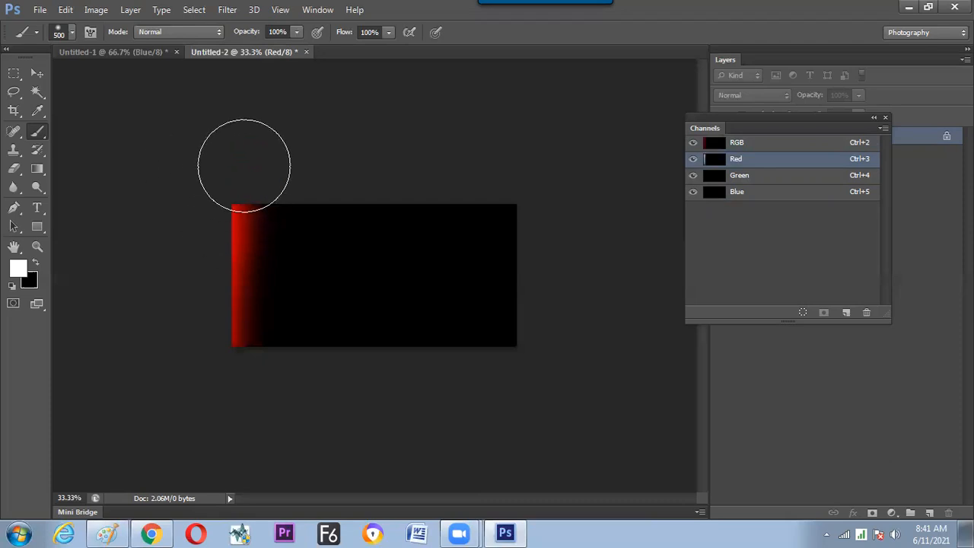
Paint white along the canvas's top edge in the Green channel and along its bottom edge in the Blue channel.
click(770, 180)
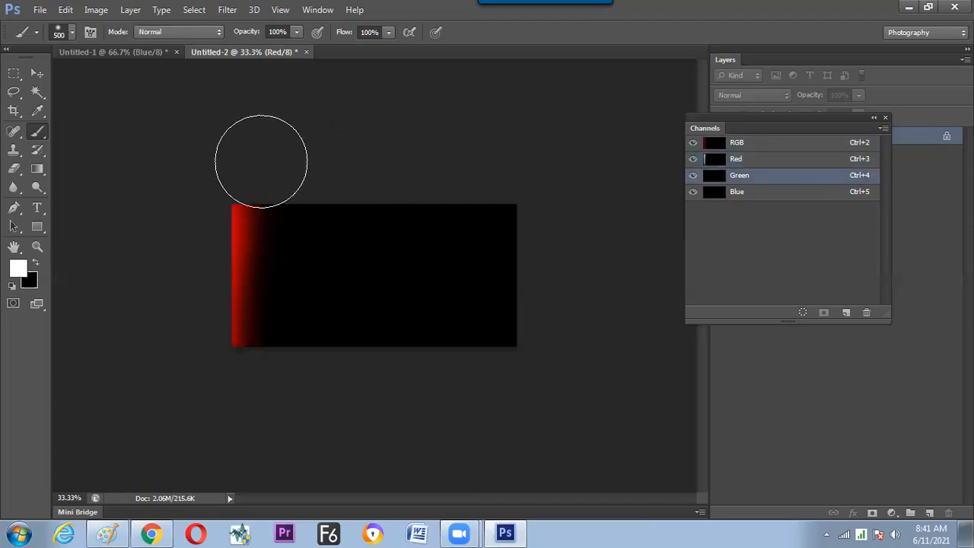
drag(261, 156, 652, 148)
click(773, 195)
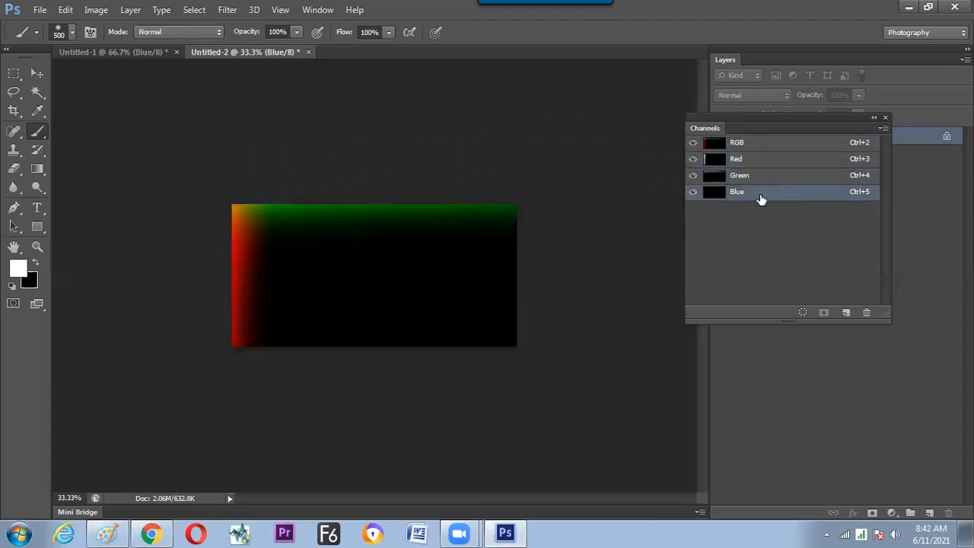
drag(576, 391, 269, 409)
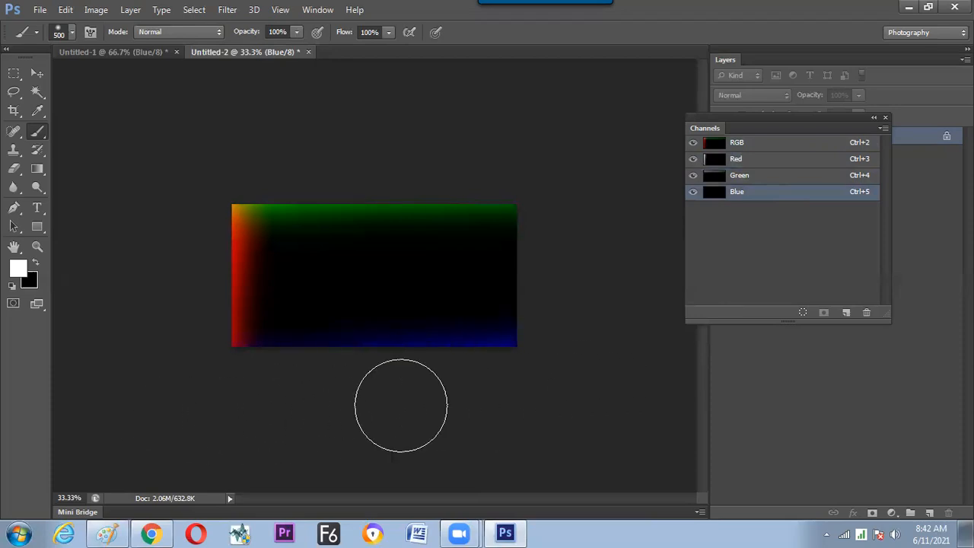
Target the Red and Green channels together and paint white along the canvas's right edge.
click(780, 175)
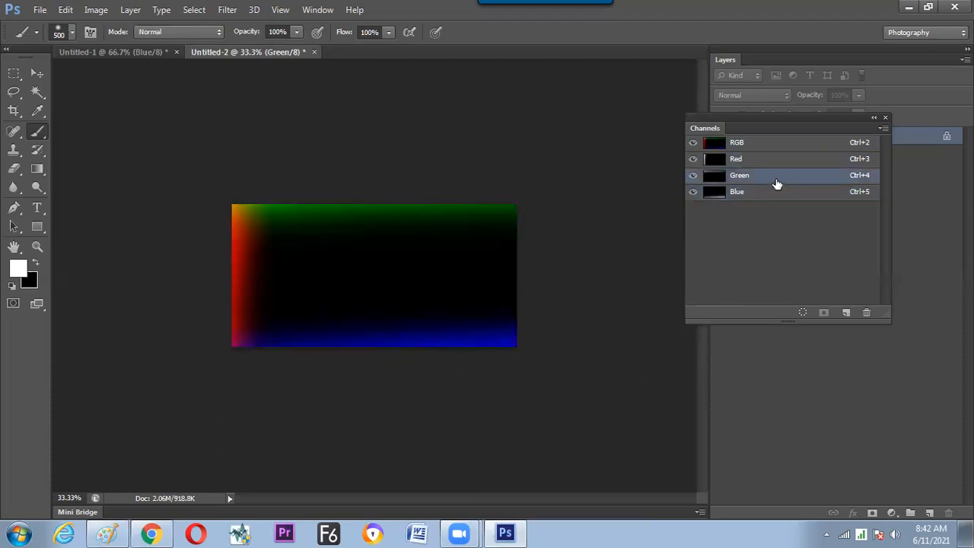
shift+click(770, 162)
mouse_move(593, 236)
mouse_down()
mouse_move(568, 302)
mouse_move(569, 329)
mouse_move(594, 190)
mouse_move(572, 234)
mouse_move(552, 351)
mouse_move(570, 201)
mouse_up()
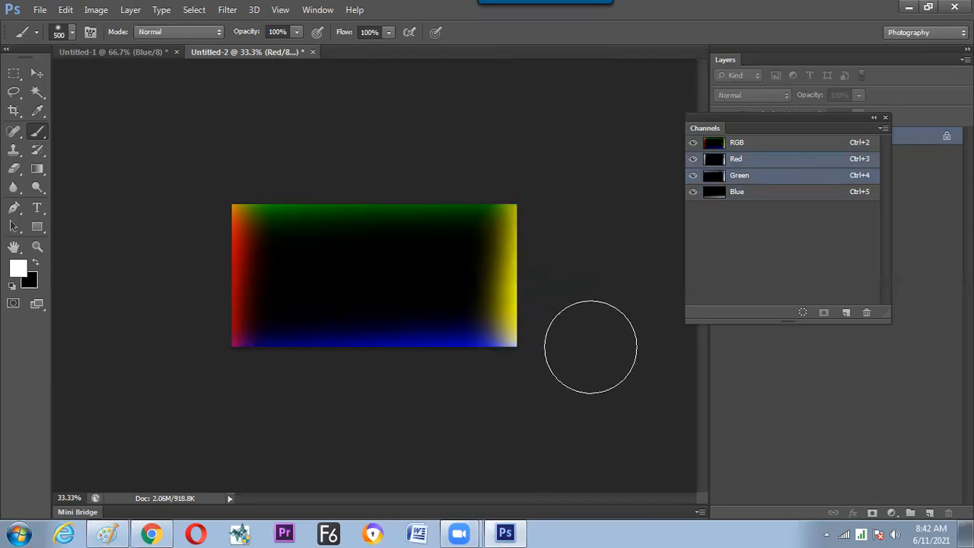
Enlarge the brush to 700 px and paint the canvas's upper-left and bottom edges in the Red and Green channels.
key(ctrl+plus)
key(ctrl+plus)
key(ctrl+minus)
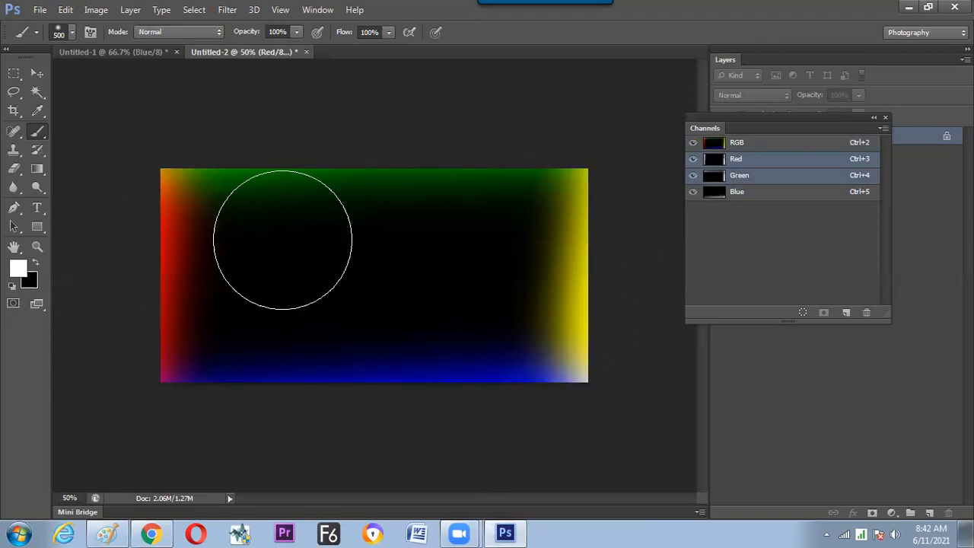
key(bracketright)
key(bracketright)
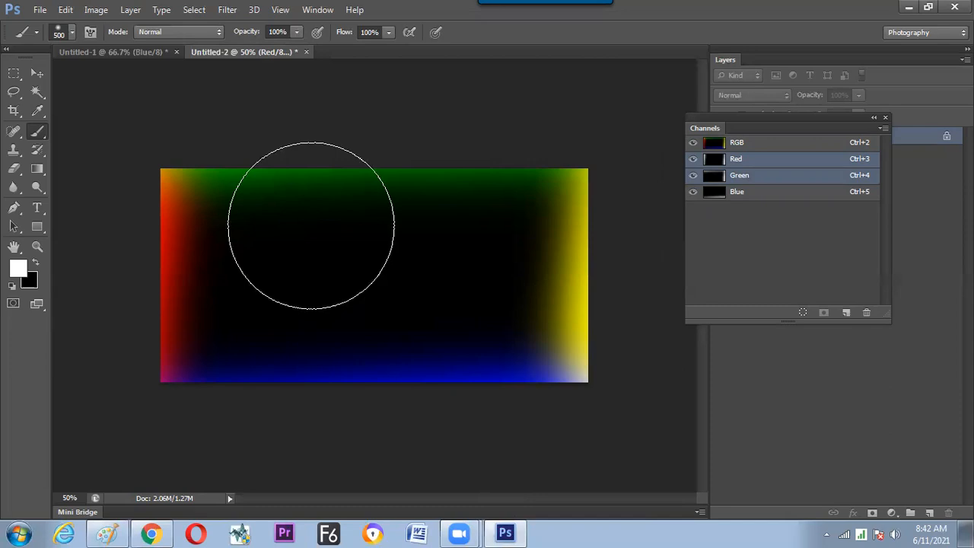
drag(220, 137, 322, 124)
mouse_move(304, 413)
mouse_down()
mouse_move(353, 443)
mouse_move(548, 446)
mouse_up()
Paint white in the Blue channel along the canvas's bottom, right and top edges.
key(ctrl+5)
mouse_move(490, 424)
mouse_down()
mouse_move(376, 428)
mouse_move(238, 416)
mouse_move(355, 414)
mouse_up()
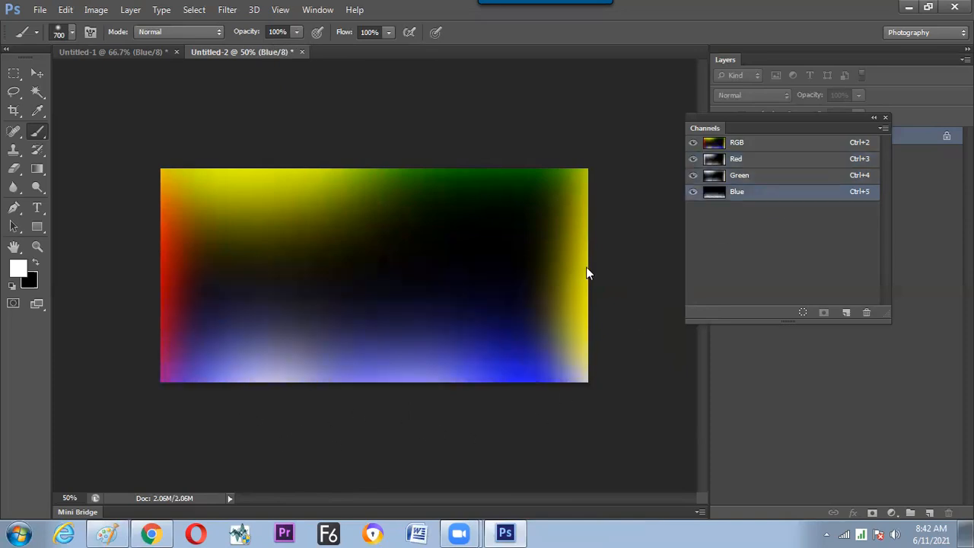
drag(585, 272, 590, 273)
drag(486, 172, 505, 154)
drag(448, 118, 315, 118)
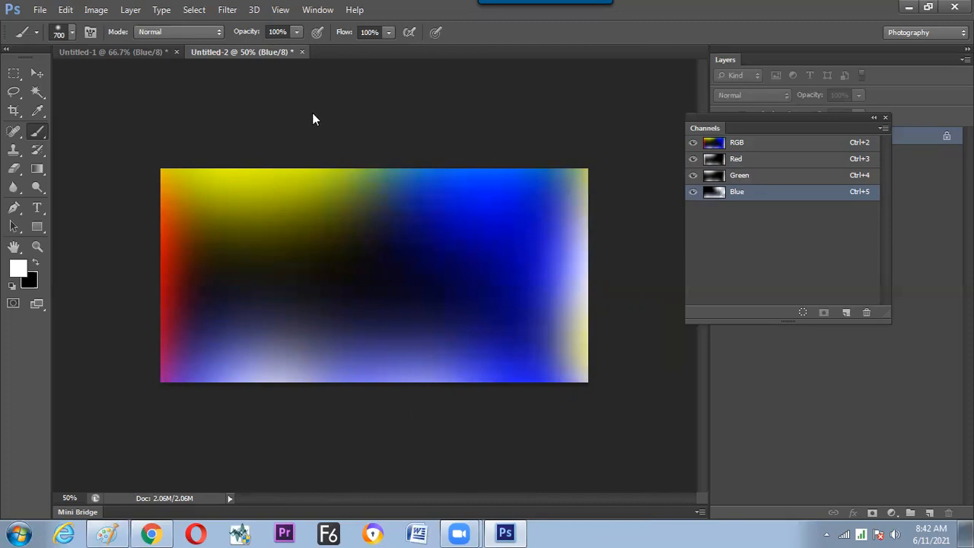
Select a rectangle slightly inside the canvas borders and paint white across its upper-left area in the Red channel.
click(13, 74)
drag(182, 187, 563, 365)
click(752, 159)
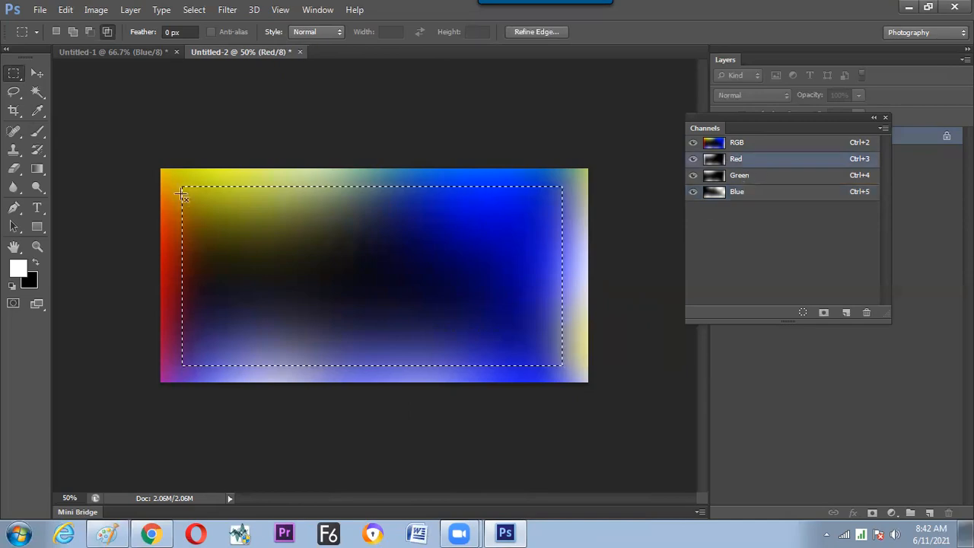
click(37, 130)
mouse_move(201, 165)
mouse_down()
mouse_move(242, 144)
mouse_move(347, 157)
mouse_up()
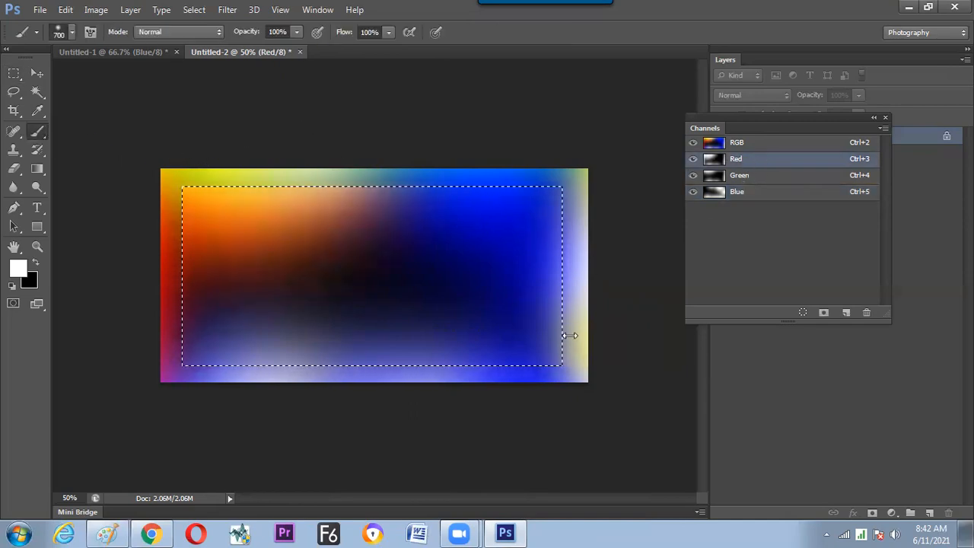
Inside the selection, paint white at the lower right in the Green channel and at the upper right and lower left in the Blue channel.
click(758, 180)
mouse_move(567, 366)
mouse_down()
mouse_move(511, 366)
mouse_move(407, 415)
mouse_move(634, 297)
mouse_move(664, 261)
mouse_move(637, 267)
mouse_up()
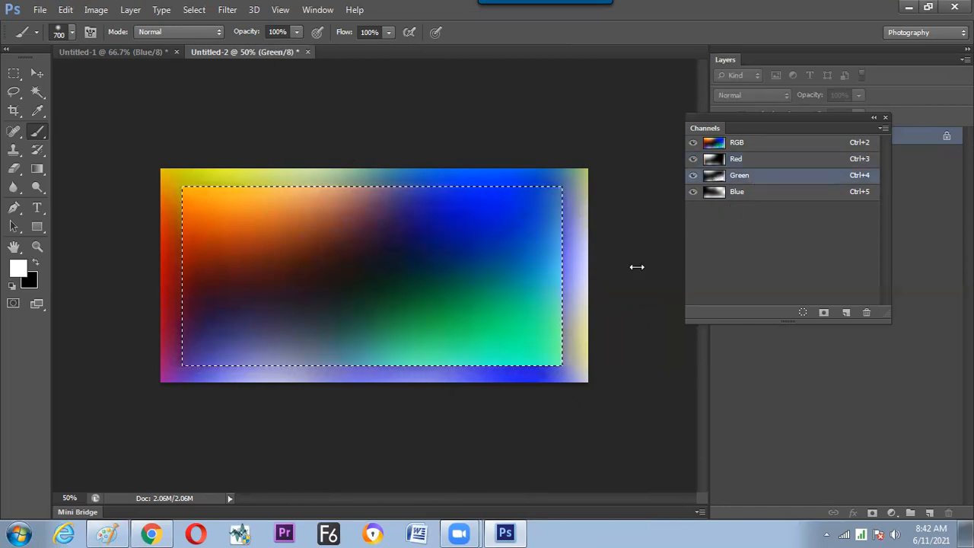
click(761, 191)
drag(530, 179, 460, 169)
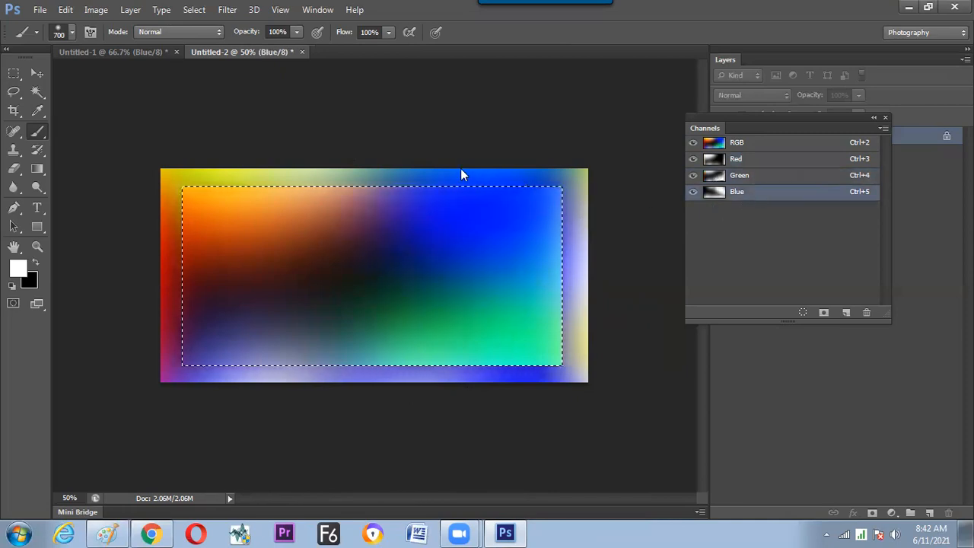
drag(206, 396, 244, 387)
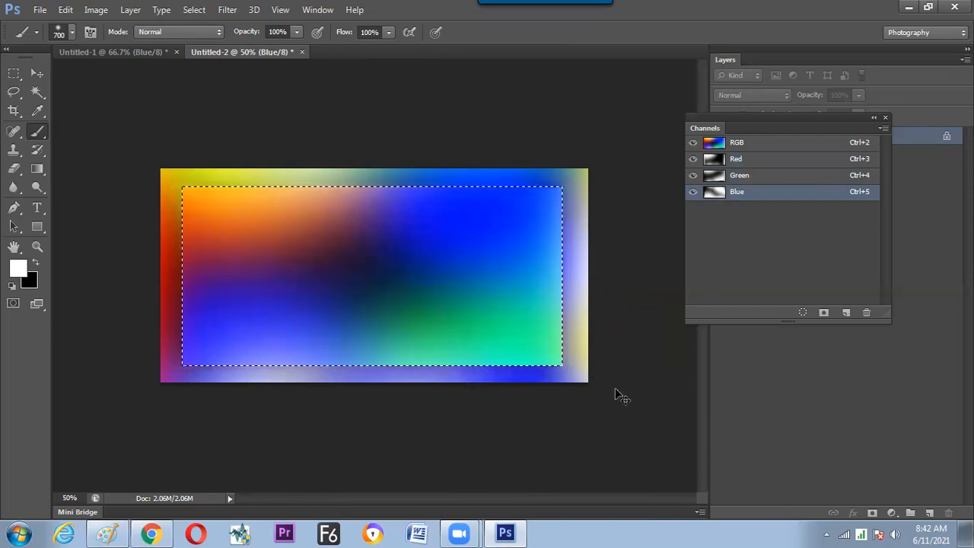
Preview the framed gradient enlarged with the panels hidden, restore the panels, and deselect the rectangle.
key(Tab)
key(ctrl+plus)
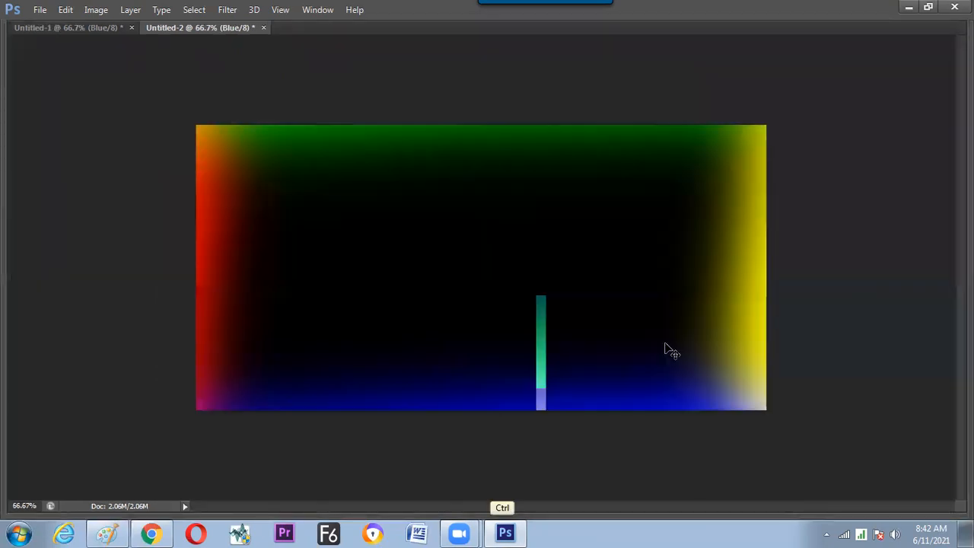
key(ctrl+plus)
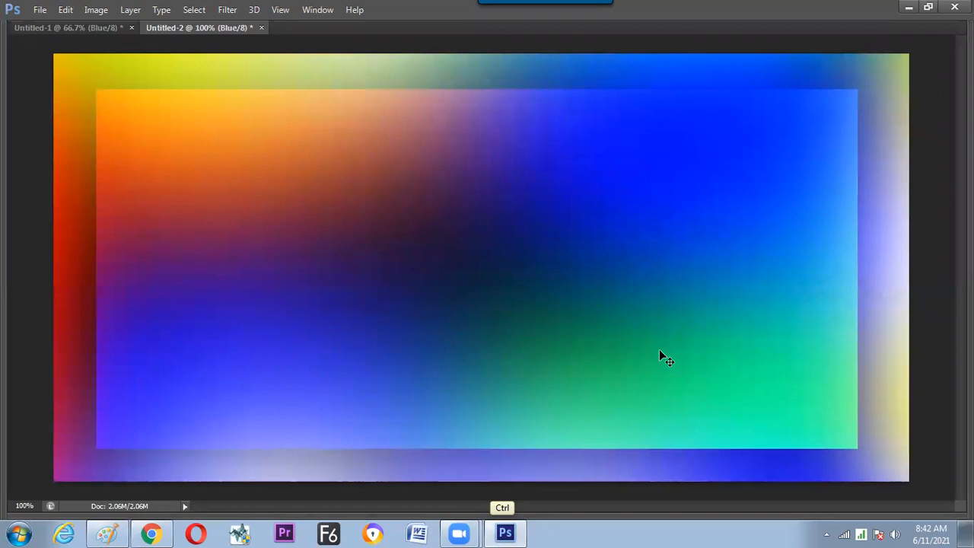
key(ctrl+minus)
key(Tab)
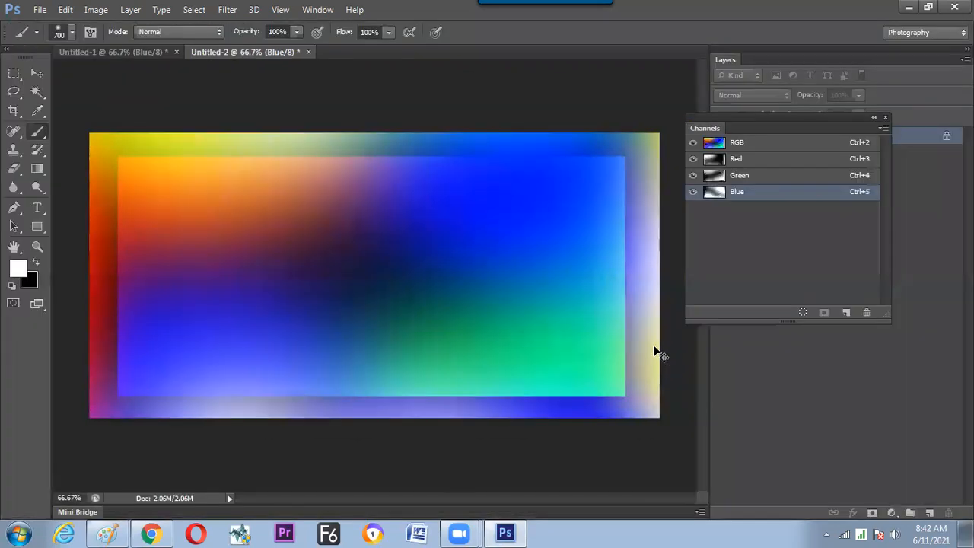
key(ctrl+minus)
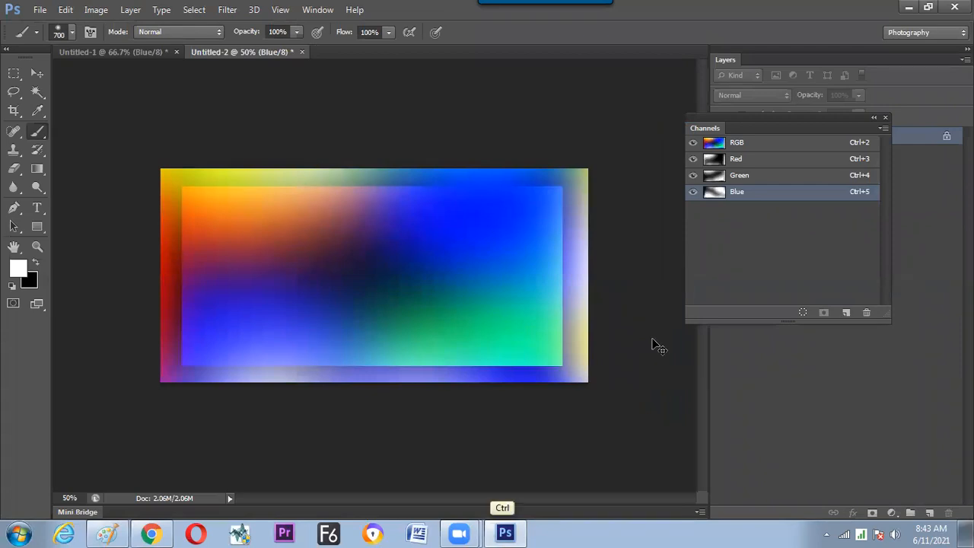
key(ctrl+d)
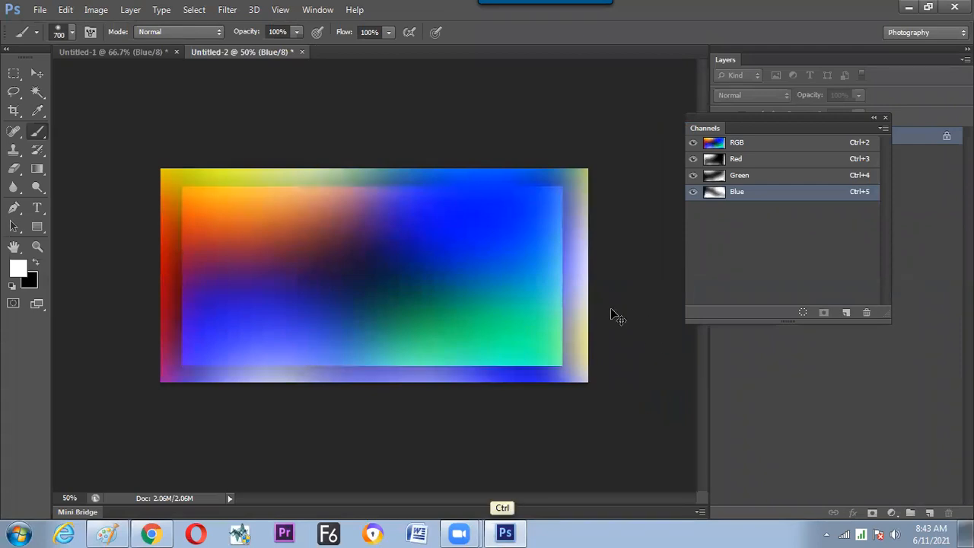
Select a slightly smaller rectangle inside the painted one and paint its upper-left corner white in the Green and Blue channels.
click(14, 74)
drag(187, 190, 552, 358)
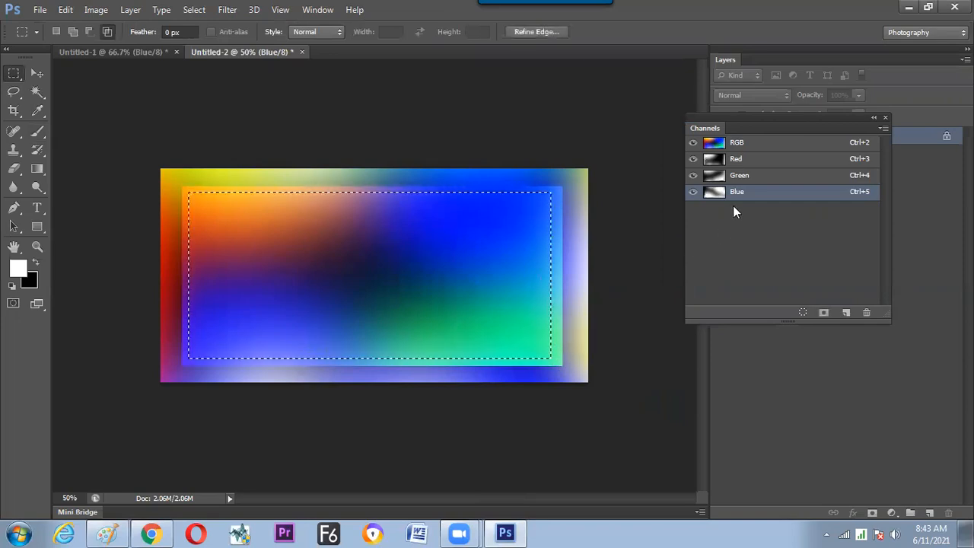
shift+click(739, 176)
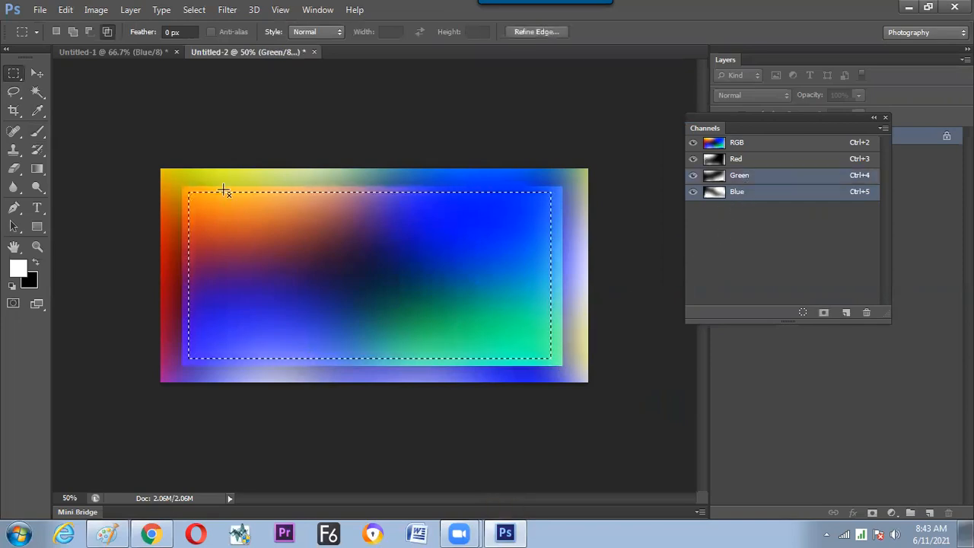
click(38, 131)
mouse_move(197, 213)
mouse_down()
mouse_move(197, 172)
mouse_move(372, 191)
mouse_up()
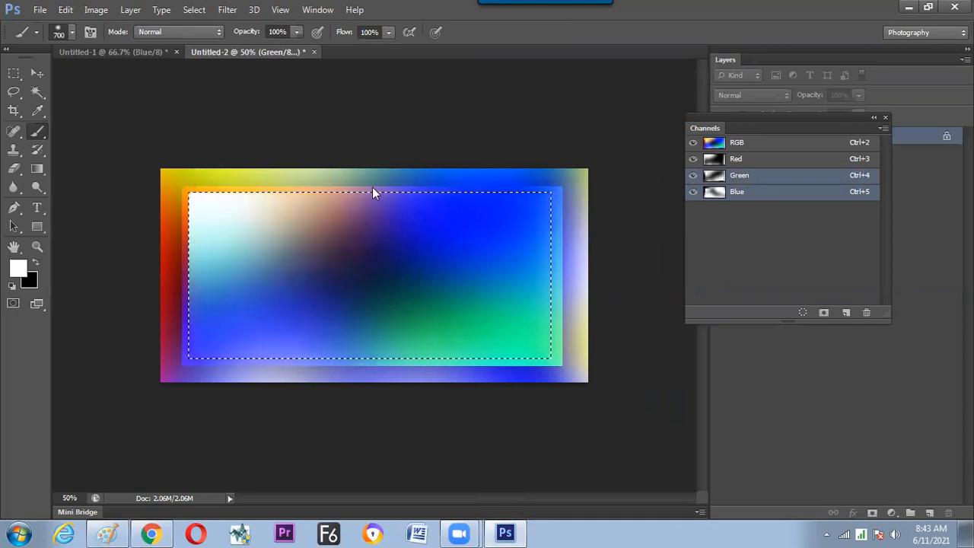
Target the Red and Green channels together and paint white over the selection's lower-right area.
click(748, 158)
key(shift)
click(526, 370)
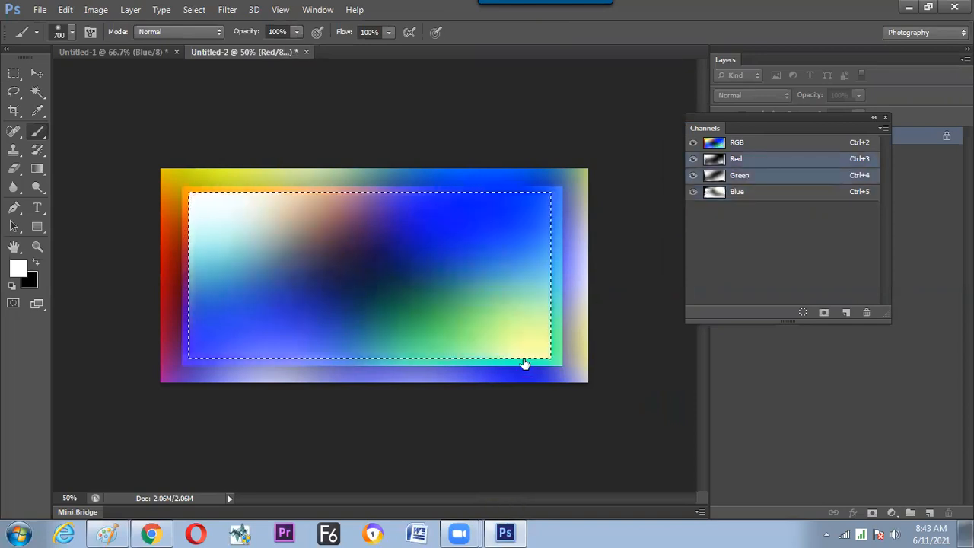
click(524, 366)
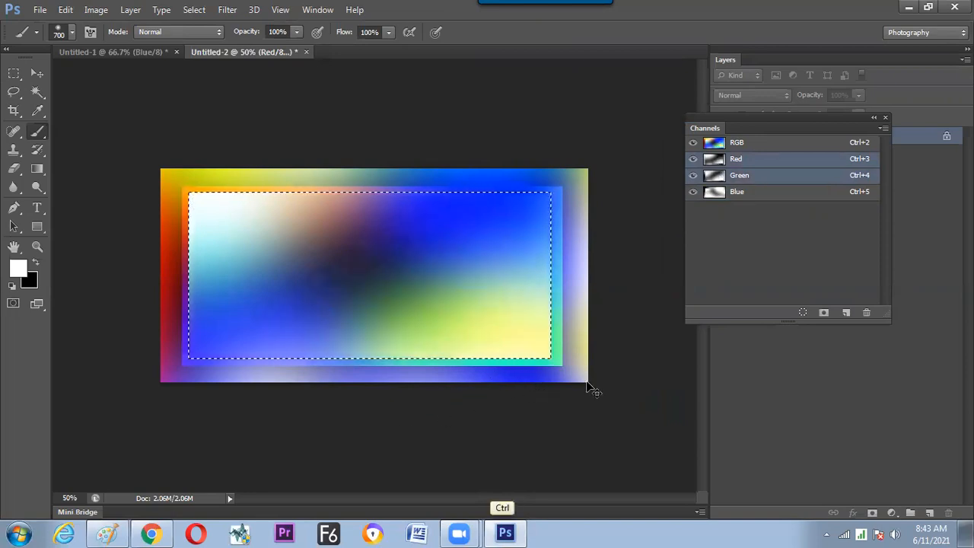
Deselect the inner rectangle and show the nested gradients at 66.7% with the panels hidden.
key(ctrl+d)
key(Tab)
key(ctrl+plus)
key(ctrl+plus)
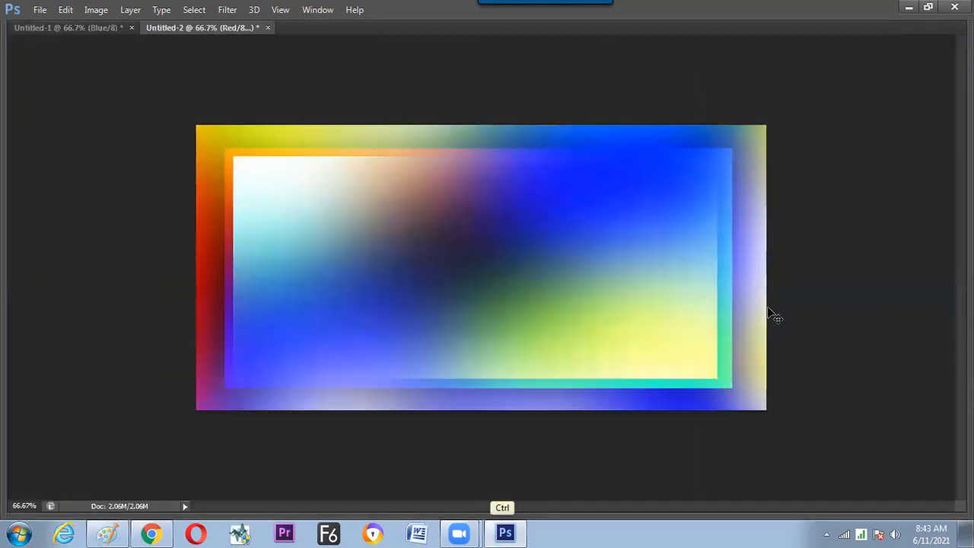
key(ctrl+minus)
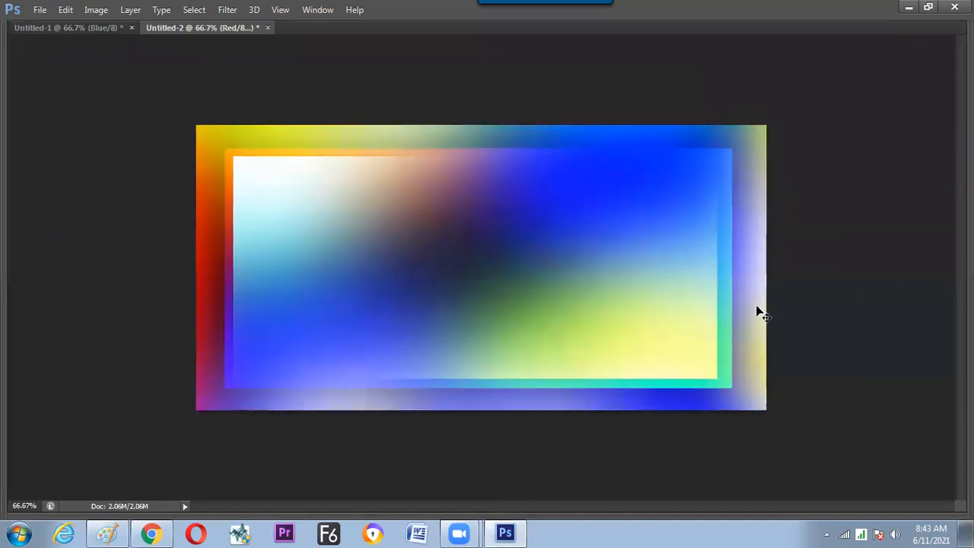
Restore the panels, examine the nested gradients and their borders at 100%, and return the view to 66.7%.
key(Tab)
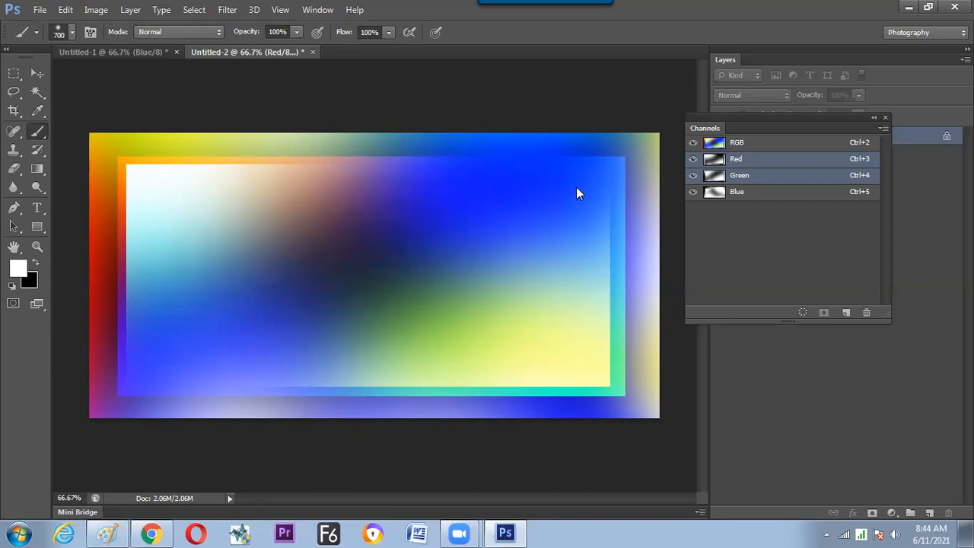
key(ctrl+plus)
key(space)
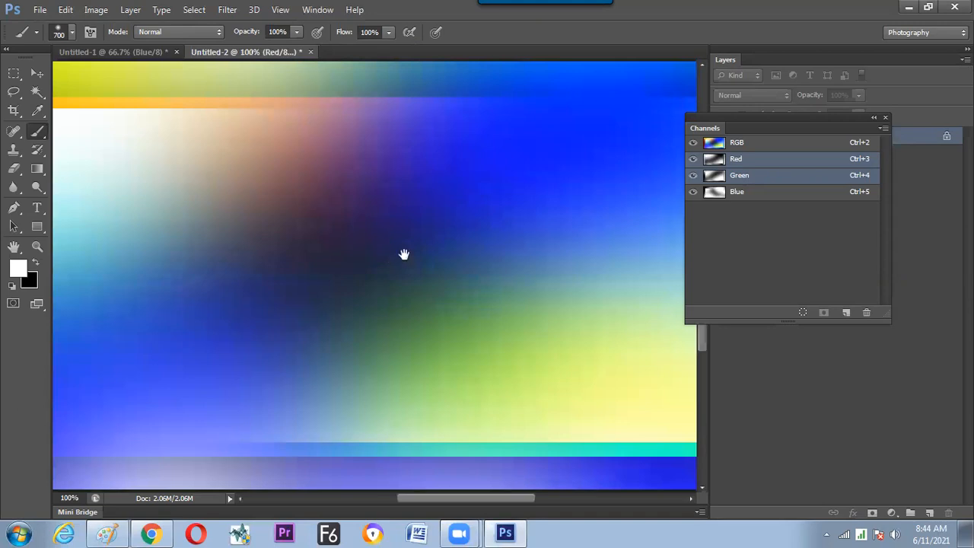
drag(404, 254, 426, 265)
drag(332, 338, 326, 300)
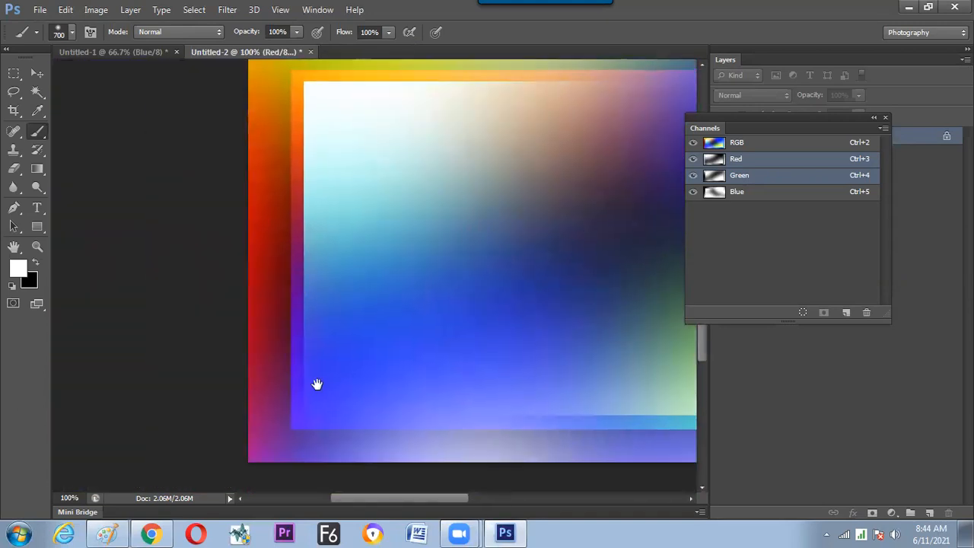
mouse_move(362, 393)
mouse_down()
mouse_move(309, 385)
mouse_move(302, 373)
mouse_move(236, 372)
mouse_up()
drag(355, 376, 191, 368)
drag(263, 361, 361, 383)
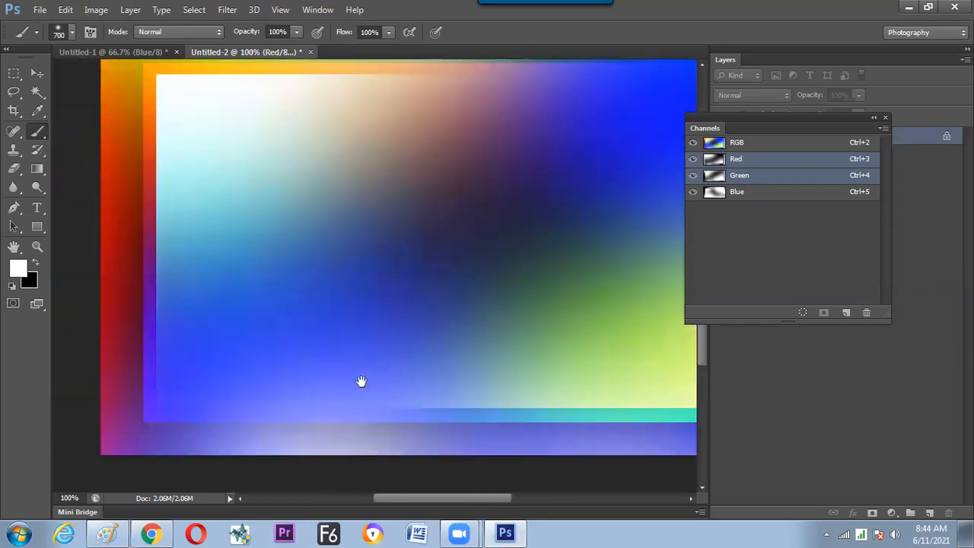
drag(301, 373, 344, 386)
drag(478, 265, 415, 322)
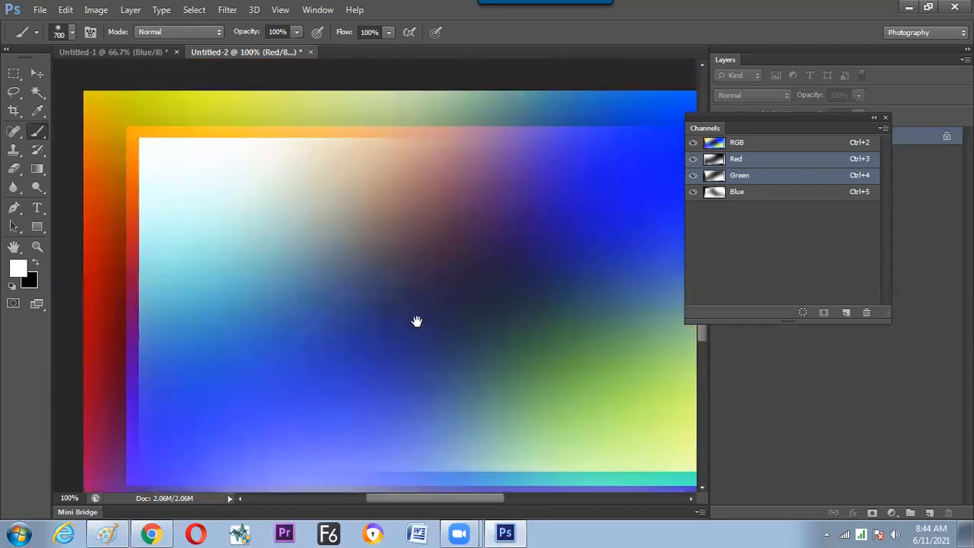
key(ctrl+minus)
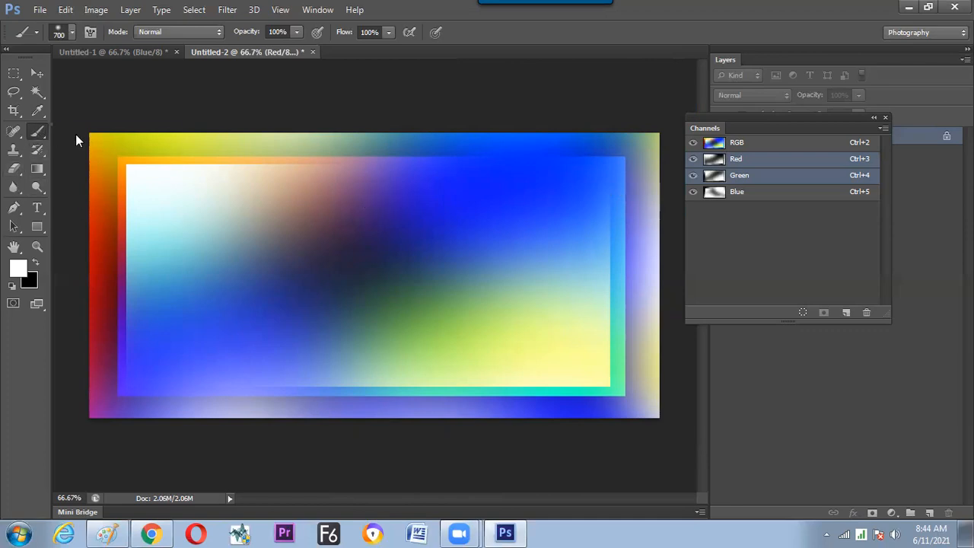
Switch from the Brush tool to the Pencil tool.
right_click(37, 131)
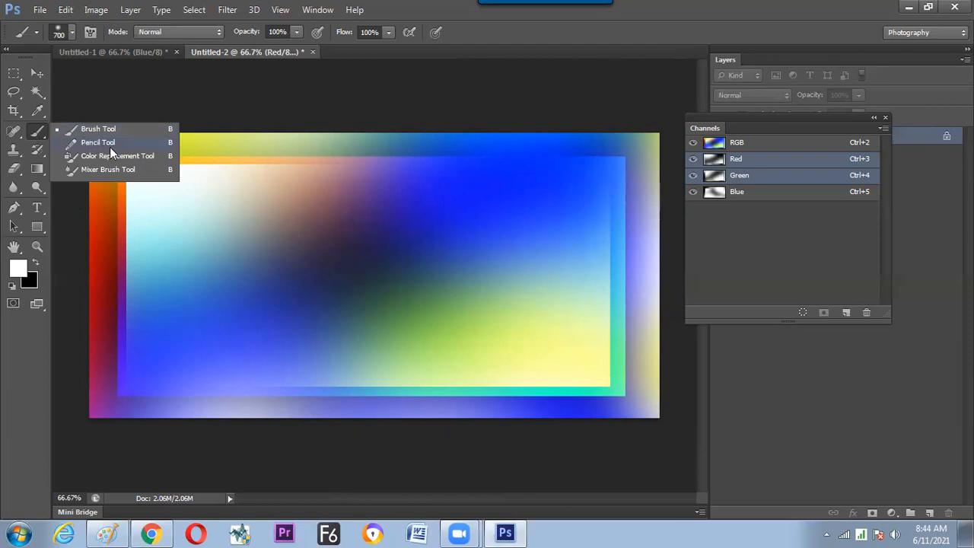
click(110, 146)
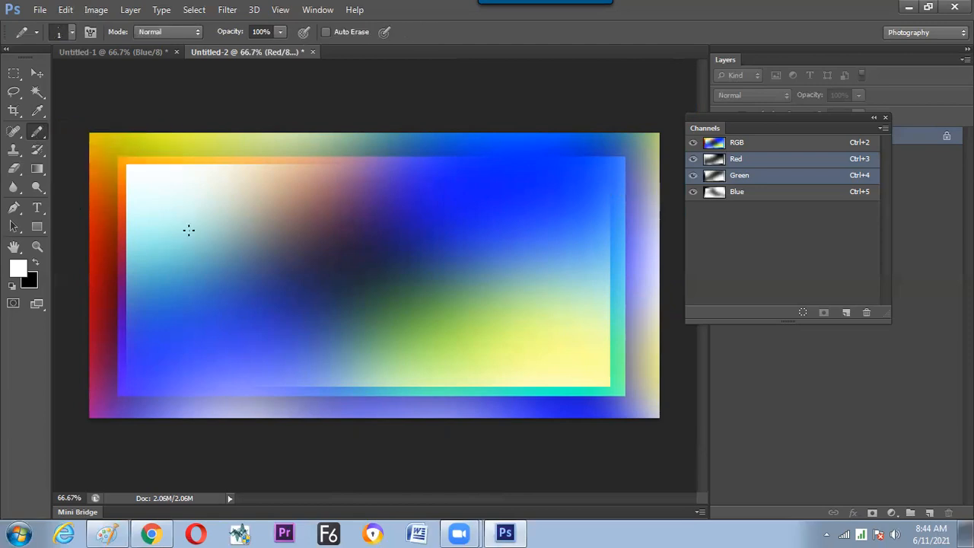